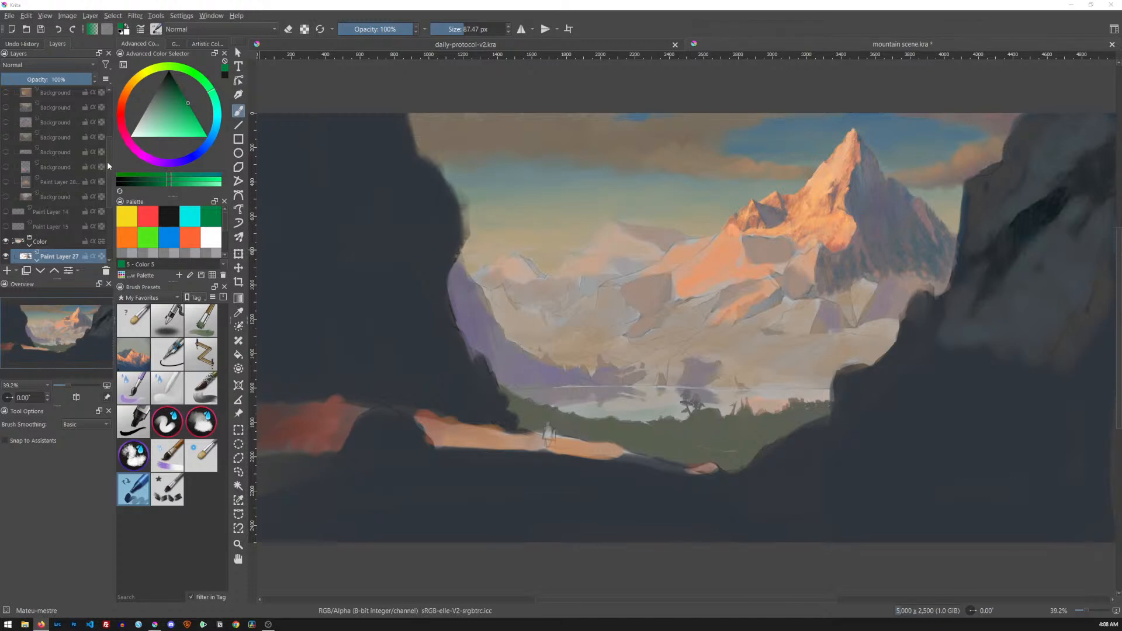
Briefly preview the filter mask under Paint Layer 27 and remove that mask from the layer.
scroll(108, 163, down, 3)
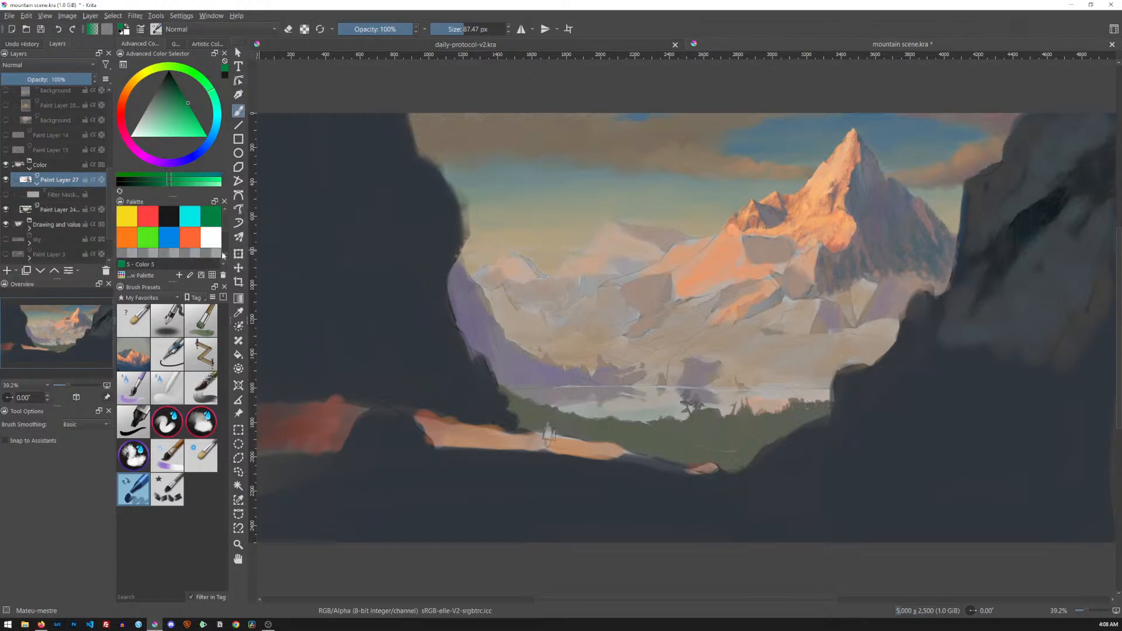
mouse_move(36, 189)
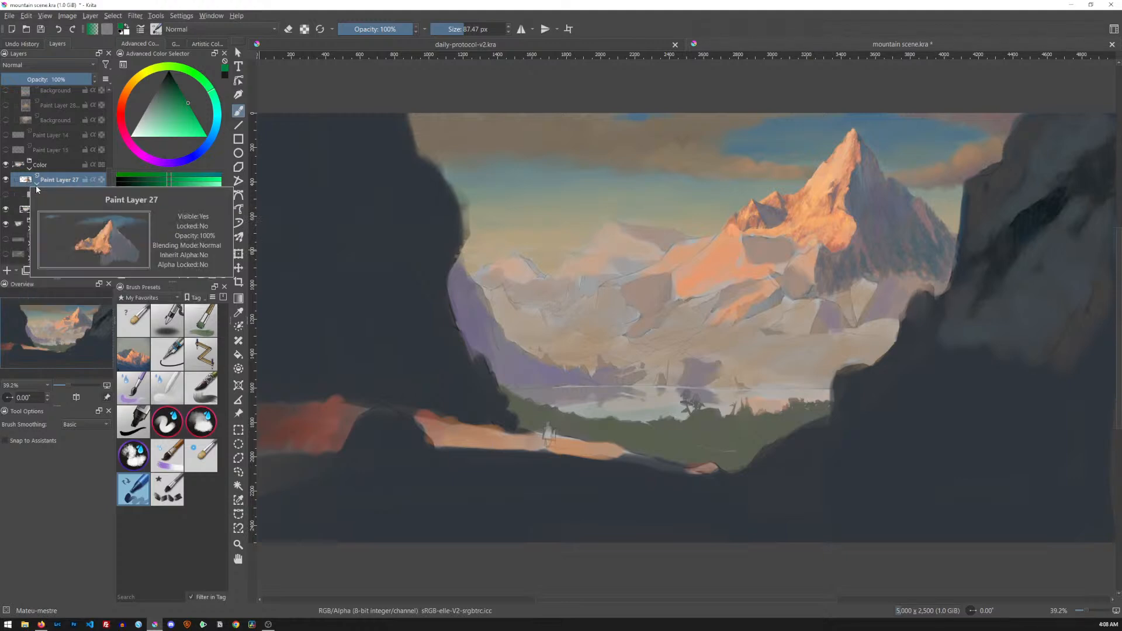
mouse_move(12, 221)
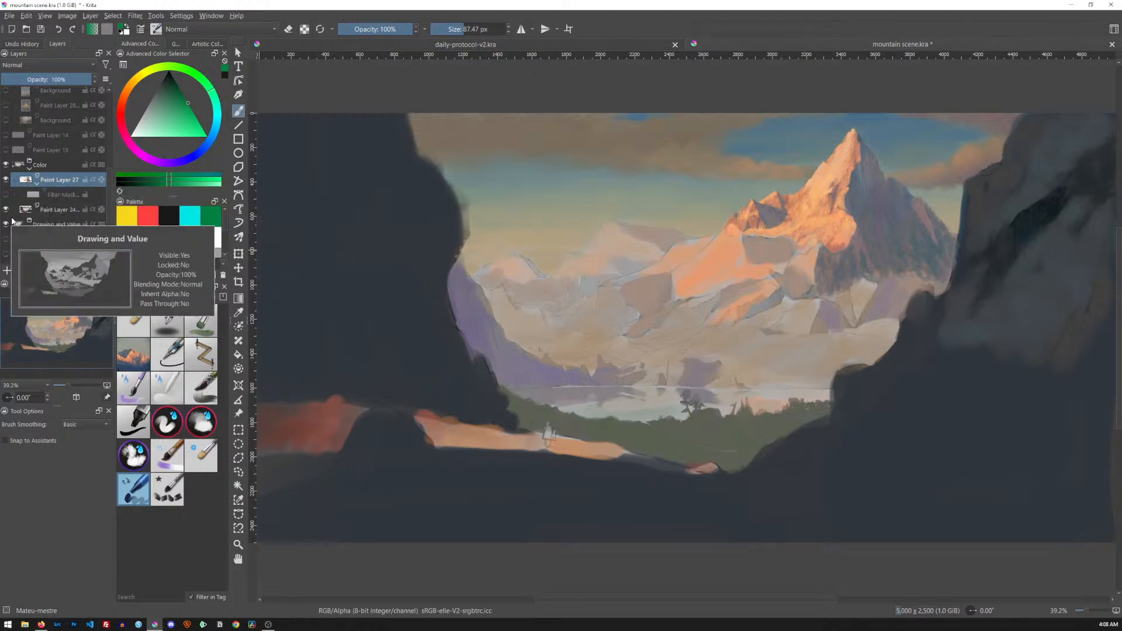
click(8, 198)
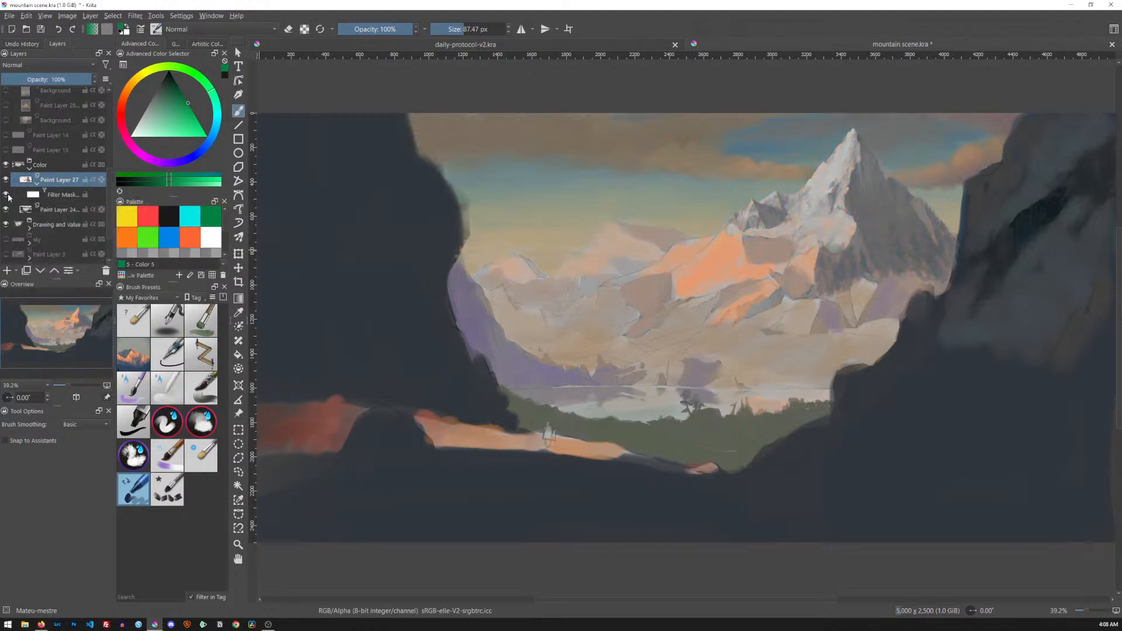
right_click(58, 200)
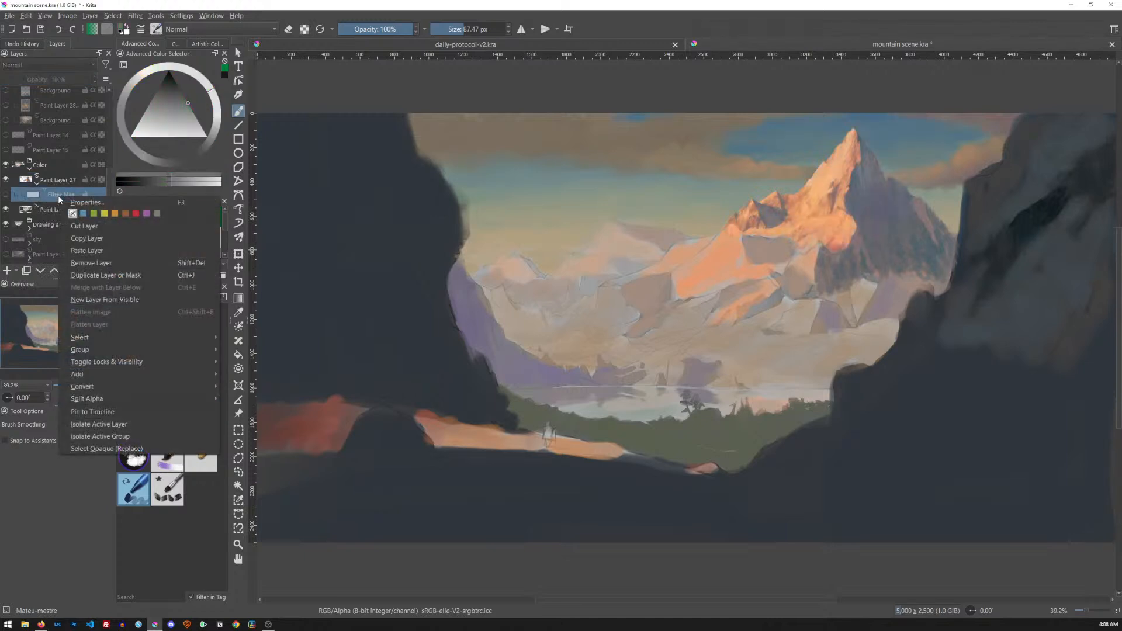
click(99, 265)
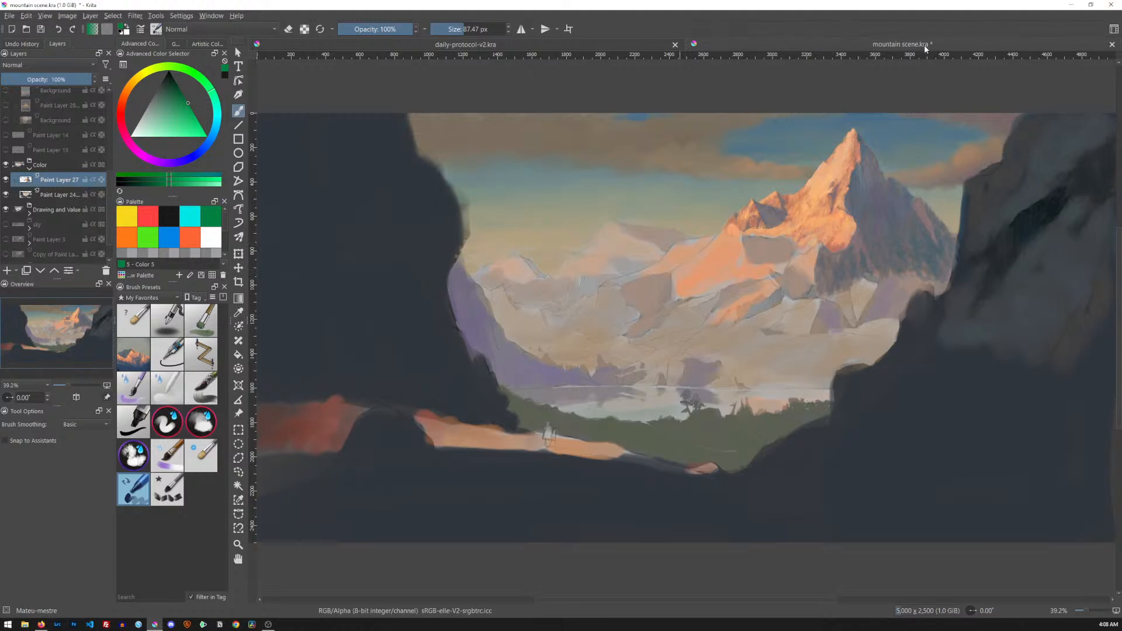
Look over the options of the HSV/HSL Adjustment filter for Paint Layer 27.
key(ctrl+u)
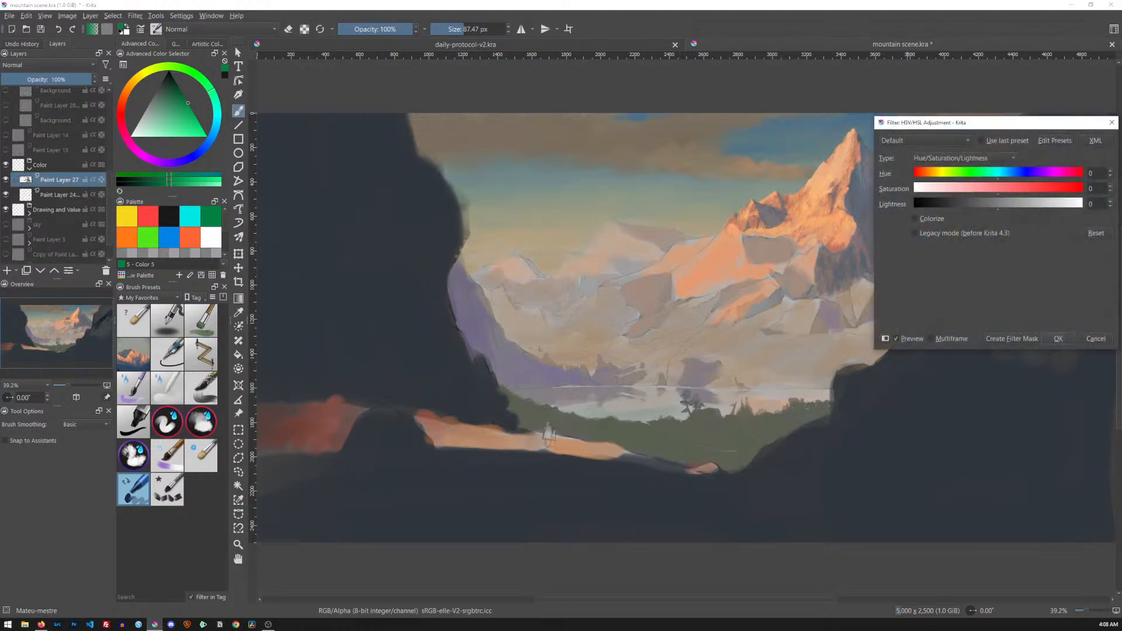
drag(955, 127, 658, 85)
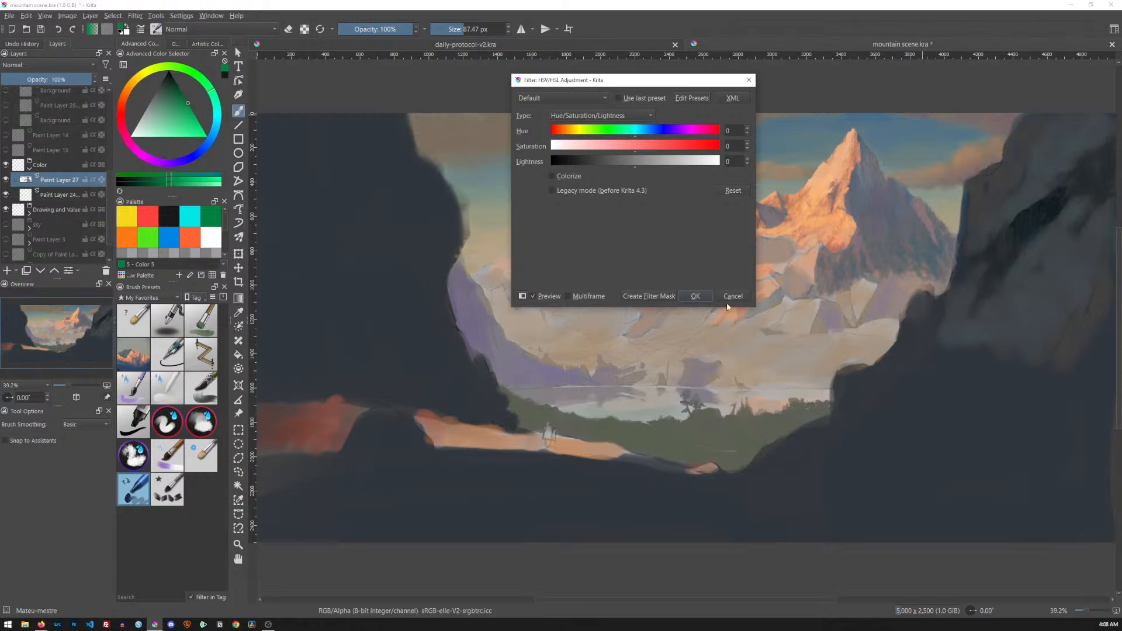
click(697, 296)
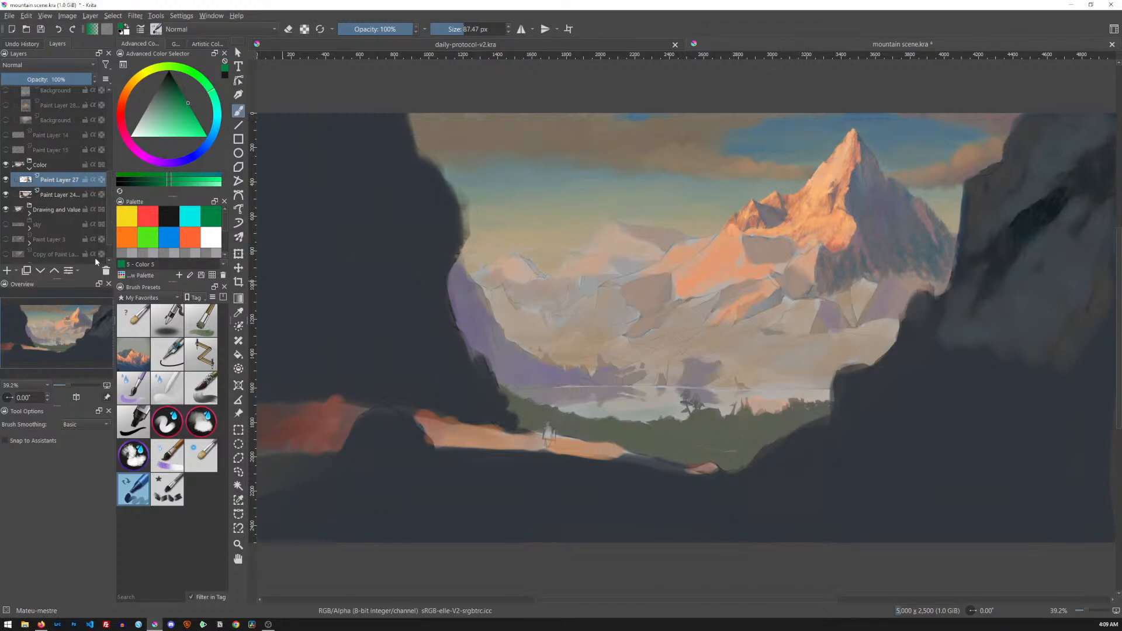
Expand the Drawing and Value group, review its layers and compare the painting with the group hidden and shown.
click(30, 214)
scroll(58, 232, down, 3)
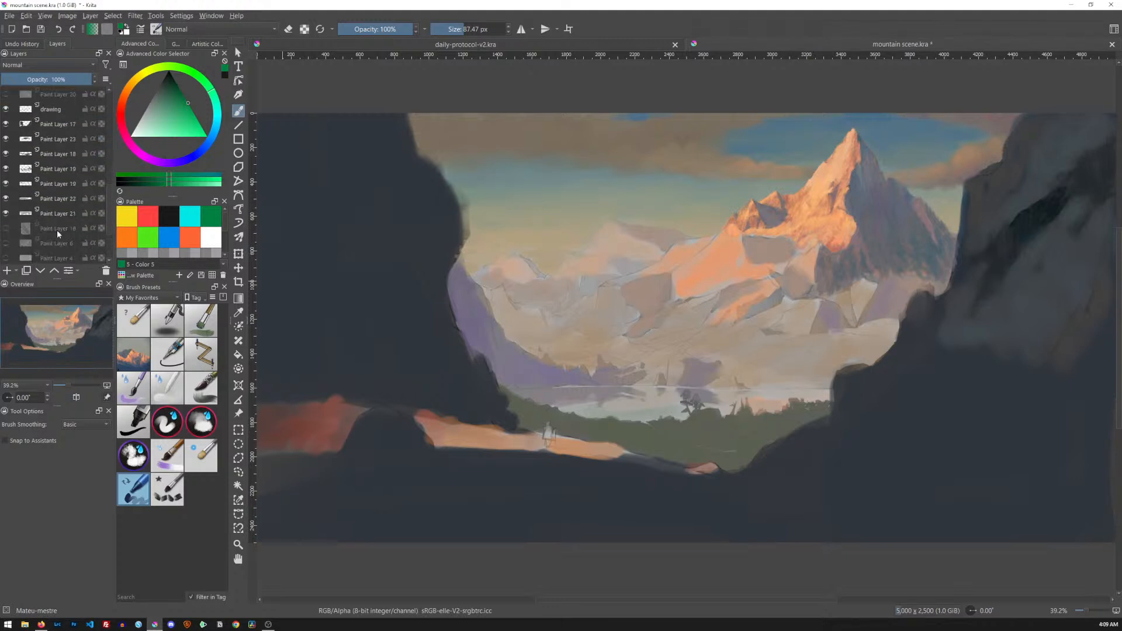
scroll(57, 229, up, 3)
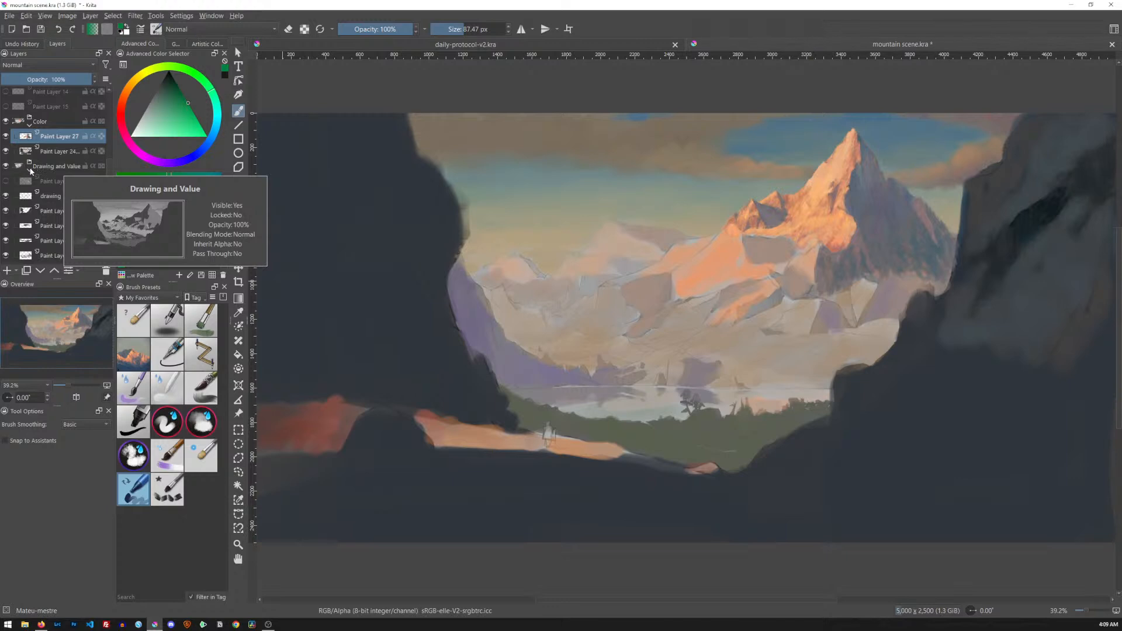
scroll(48, 180, down, 3)
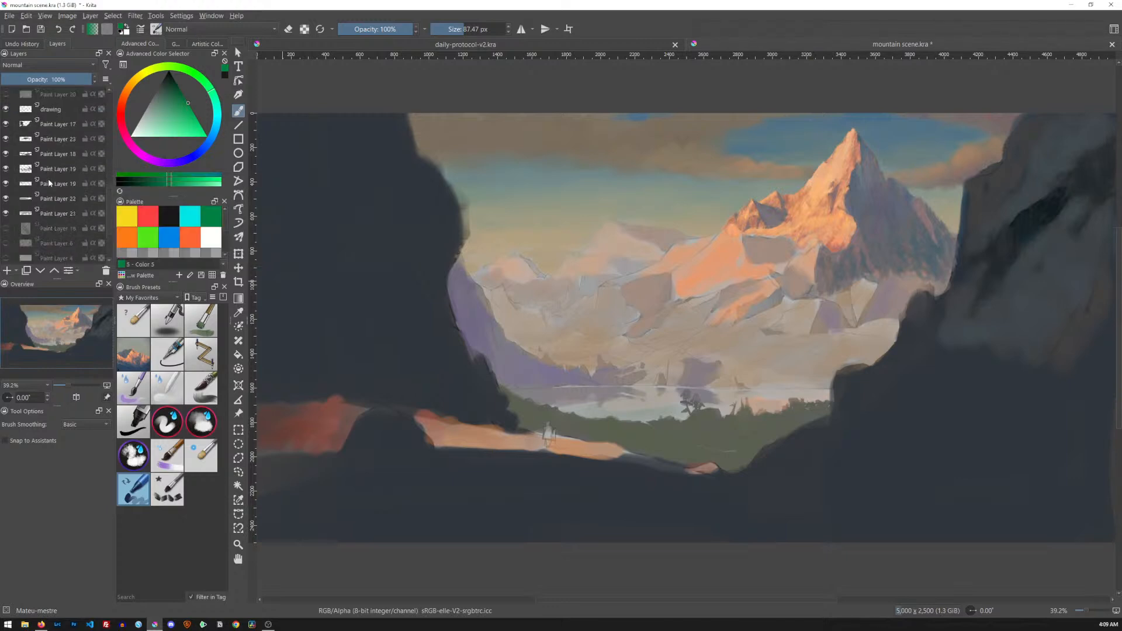
scroll(48, 178, up, 3)
click(5, 167)
click(5, 168)
click(5, 168)
click(5, 167)
click(6, 168)
click(6, 168)
click(6, 167)
click(6, 168)
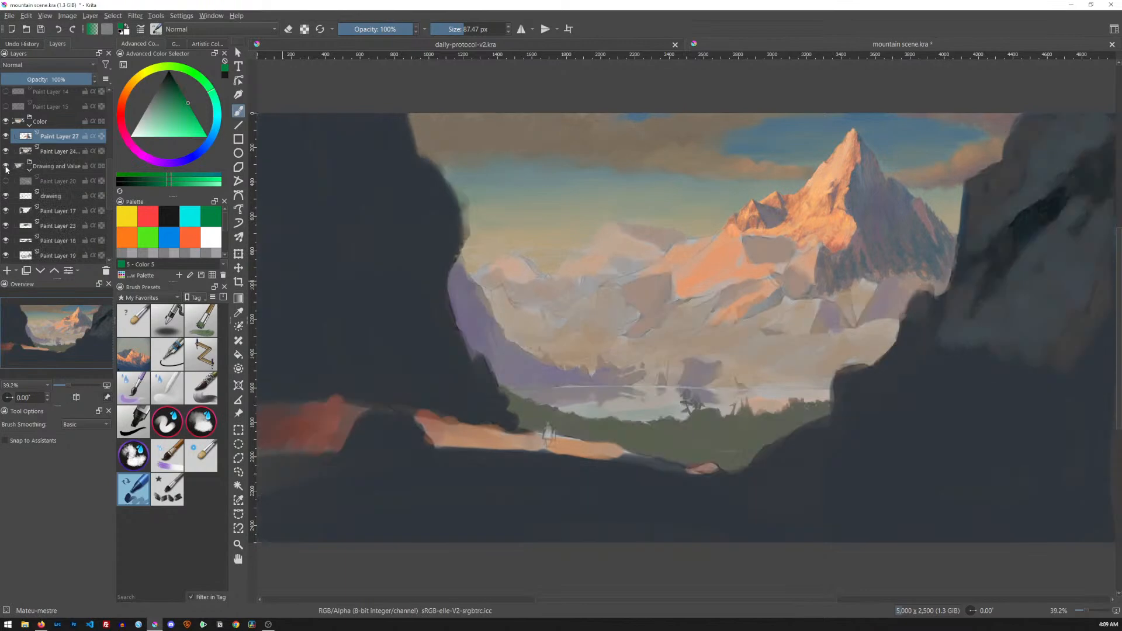
Collapse the Drawing and Value and Color groups and merge the Color group down into Drawing and Value as one layer.
click(29, 170)
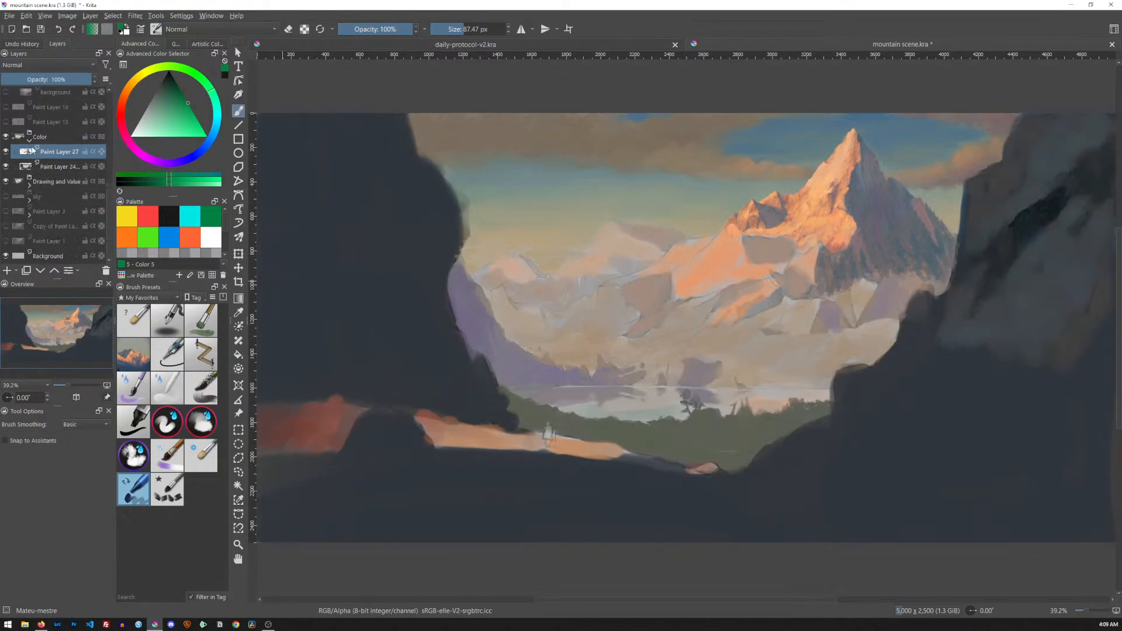
click(32, 144)
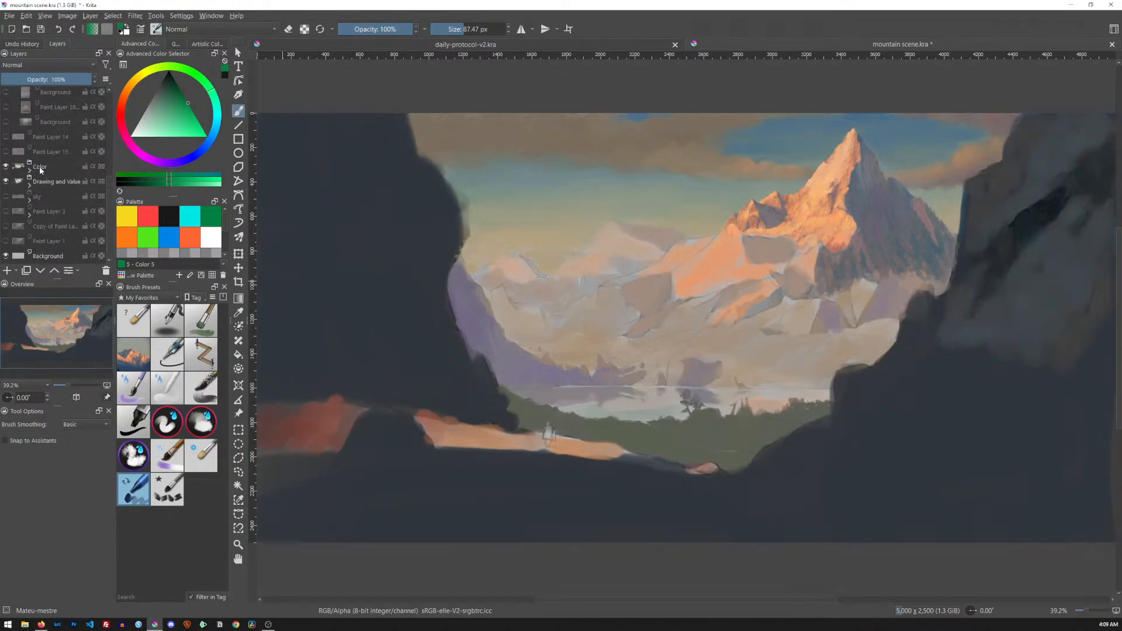
click(40, 168)
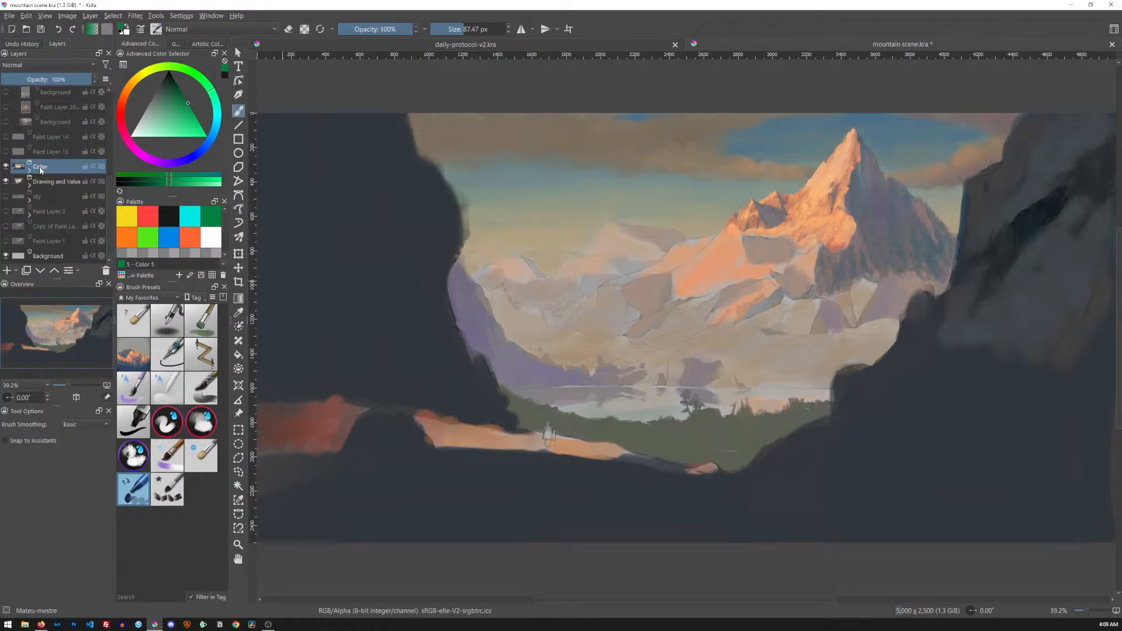
key(ctrl+e)
key(ctrl+e)
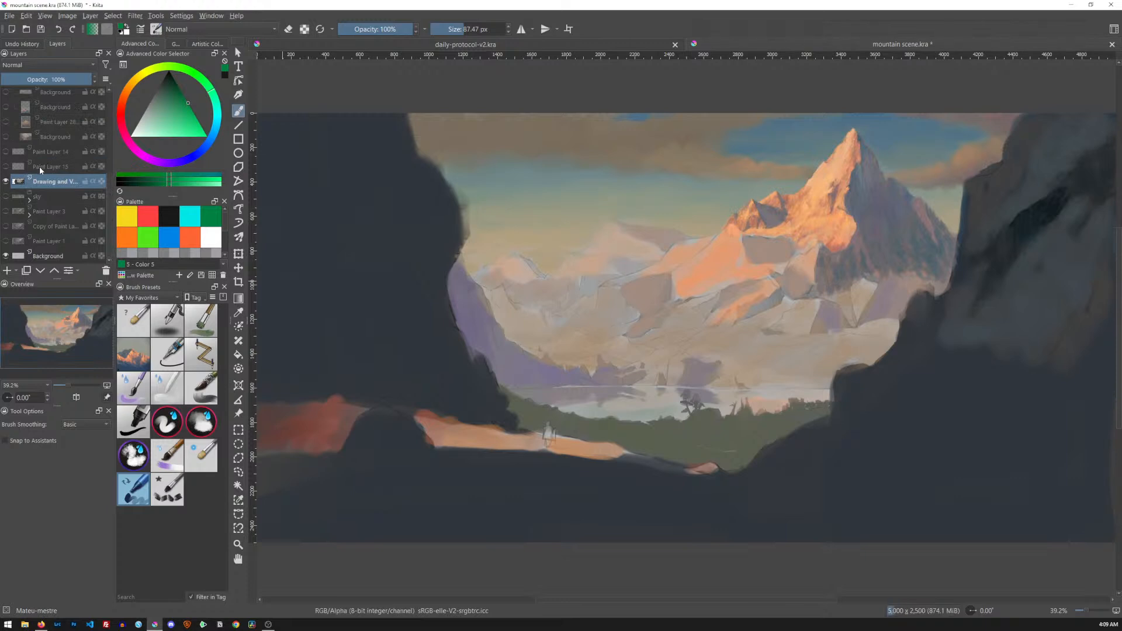
Check the contents of Paint Layer 15 and Paint Layer 14 and remove both layers.
scroll(55, 174, up, 3)
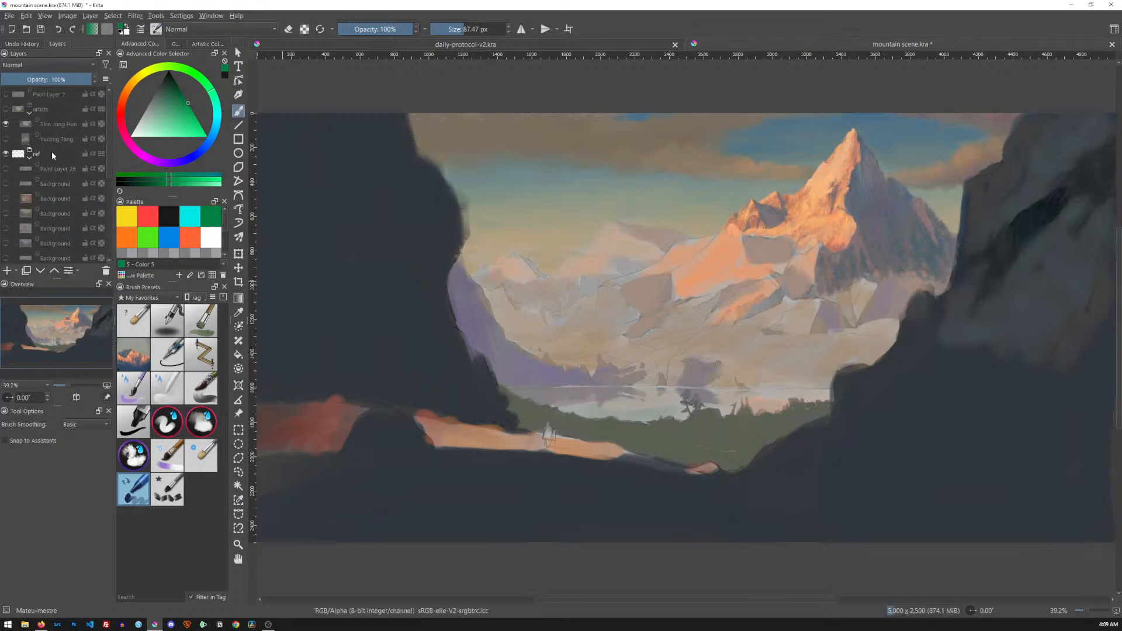
scroll(50, 195, down, 3)
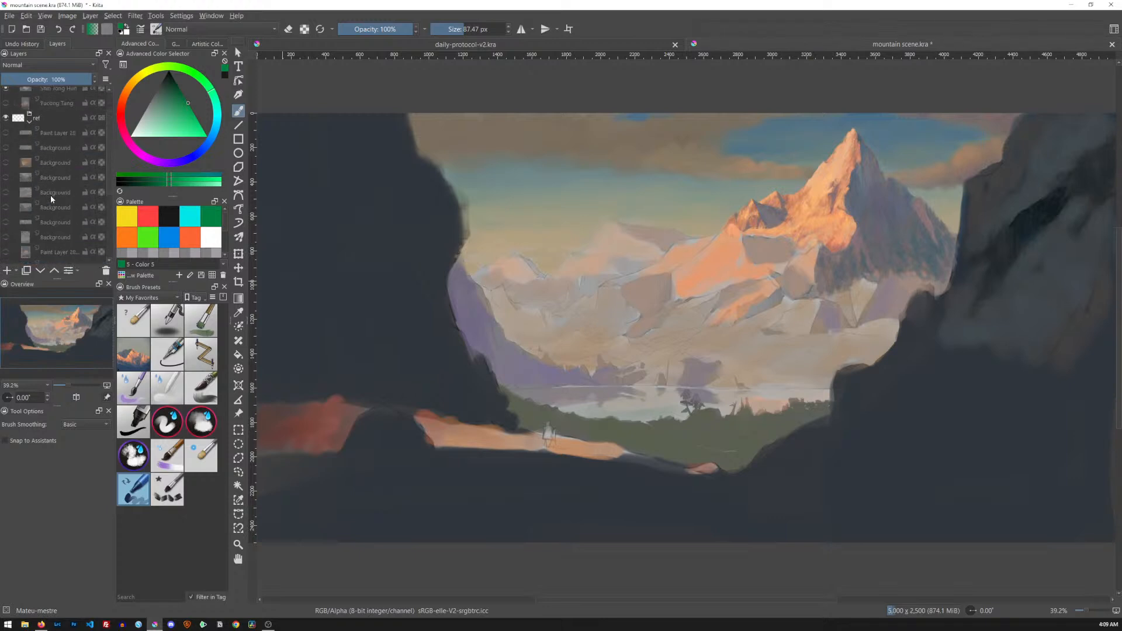
scroll(51, 194, down, 4)
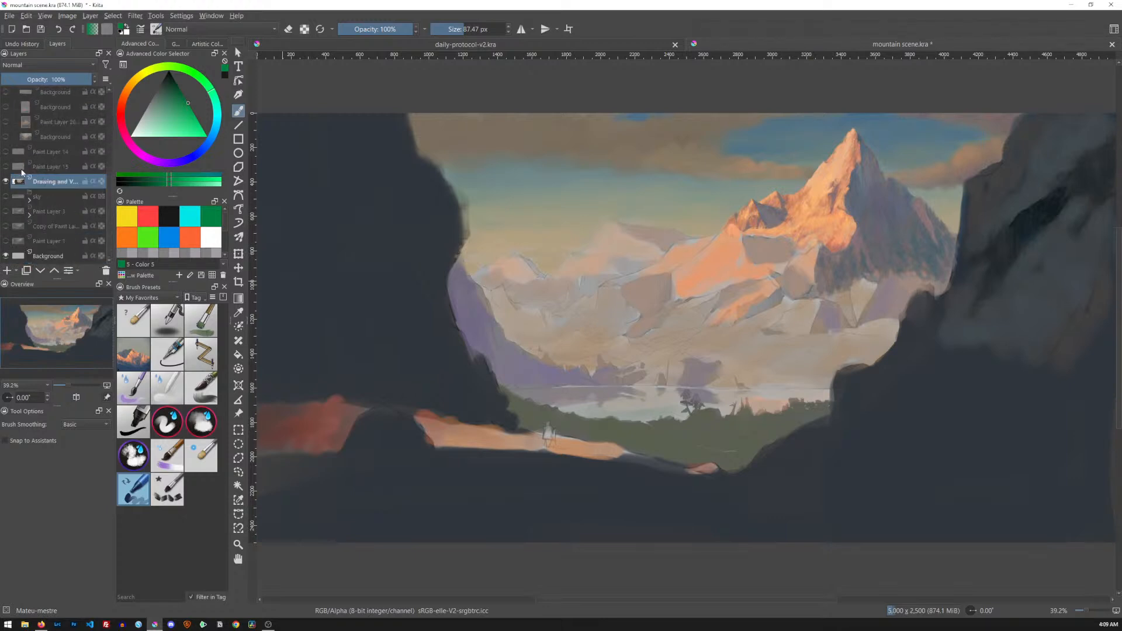
click(6, 167)
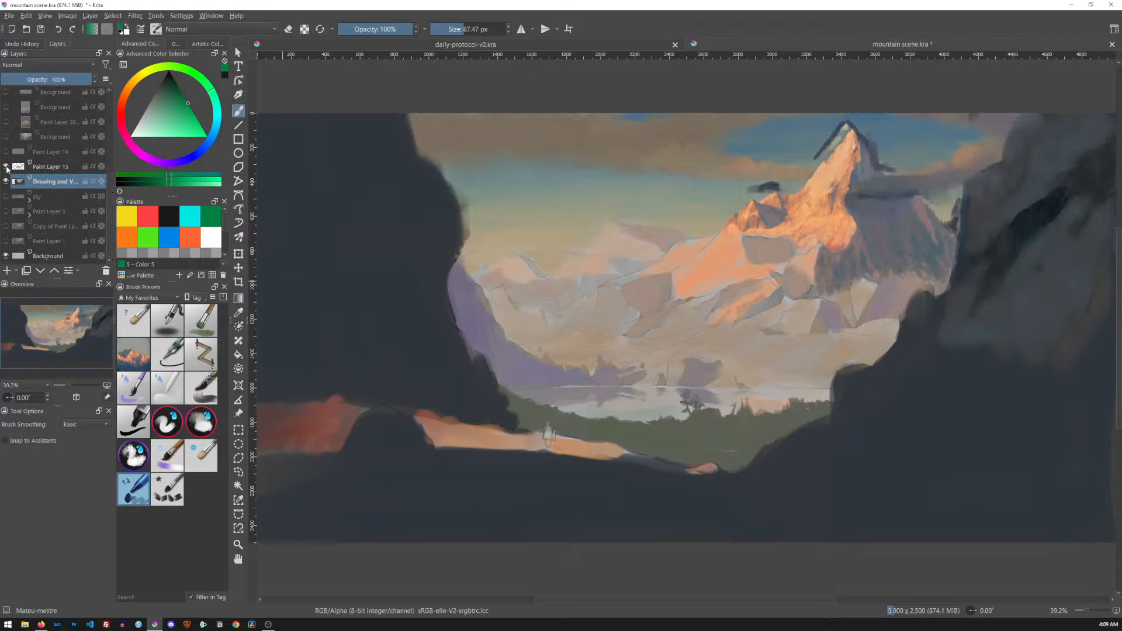
click(6, 167)
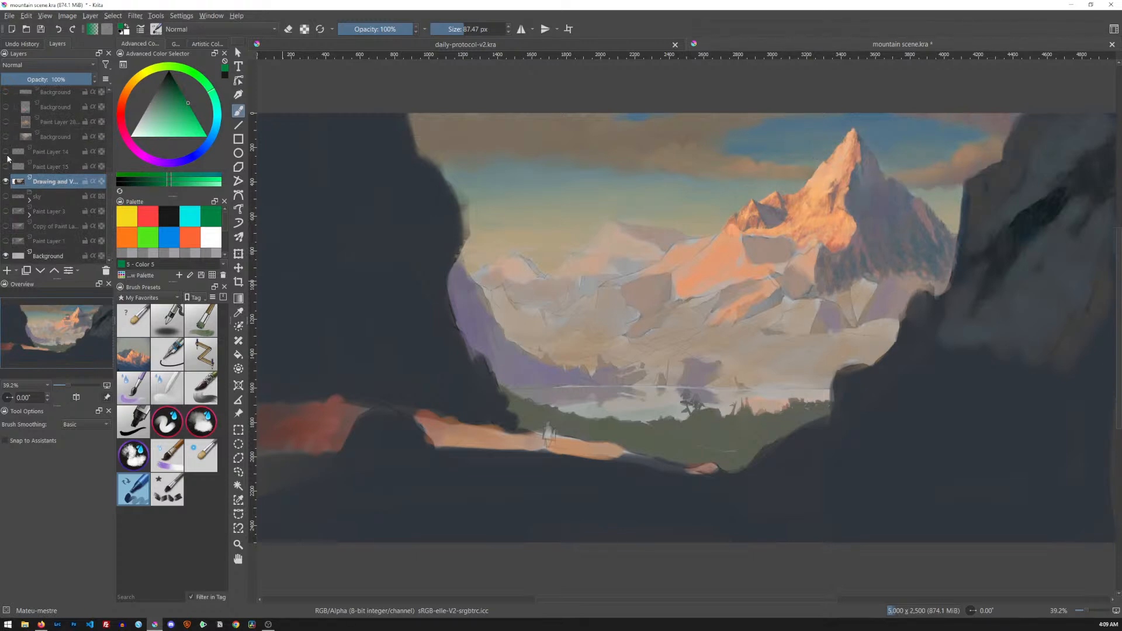
click(6, 152)
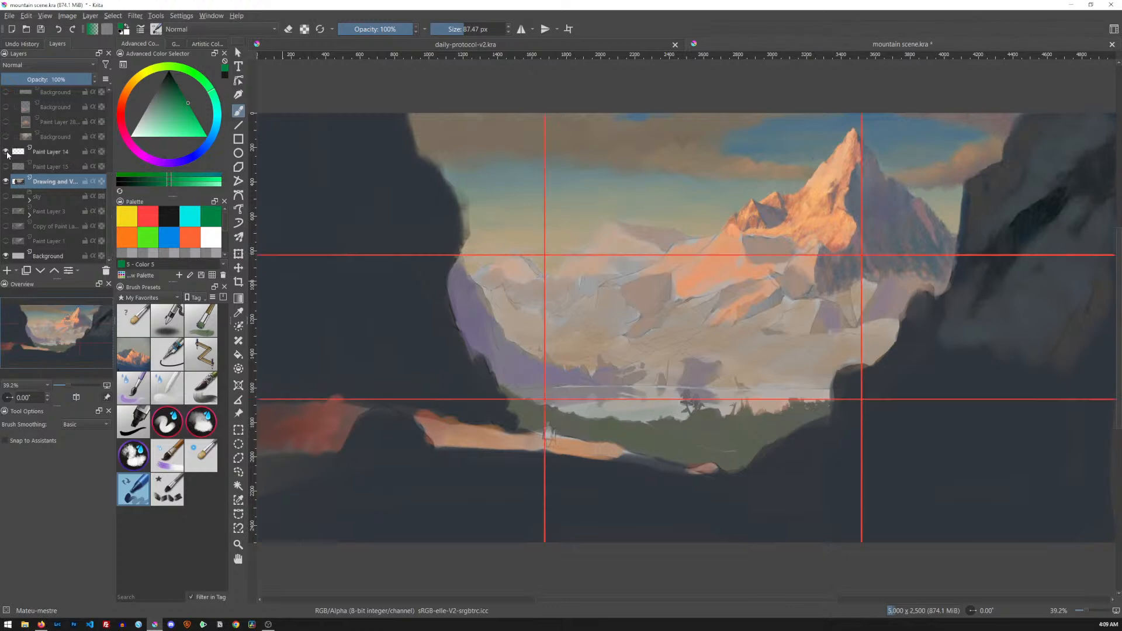
click(39, 155)
shift+click(42, 167)
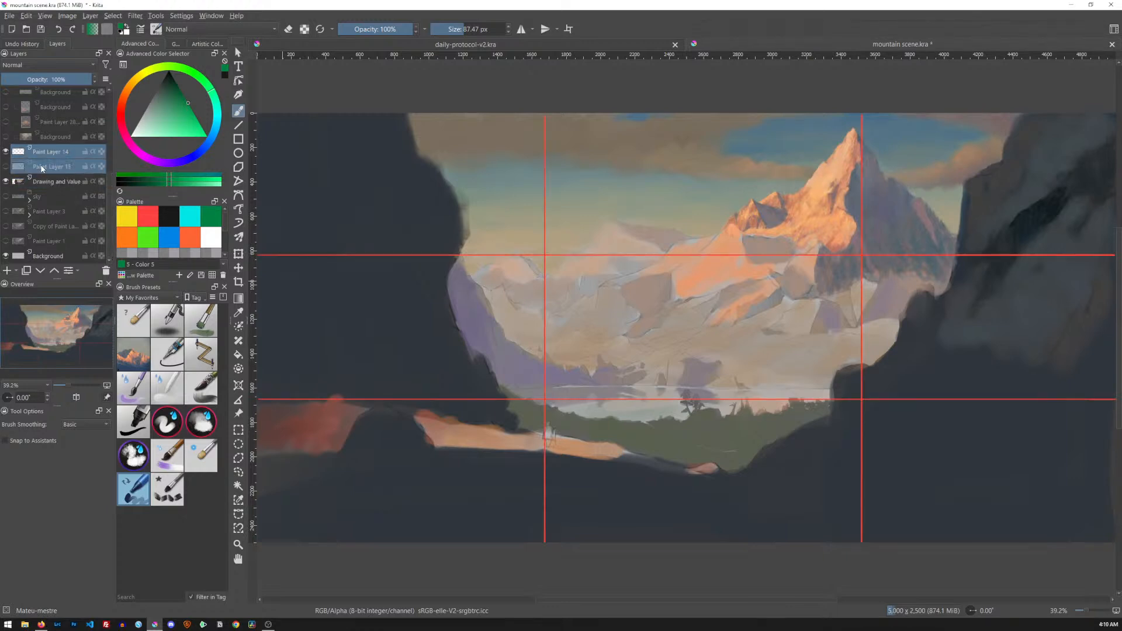
key(Delete)
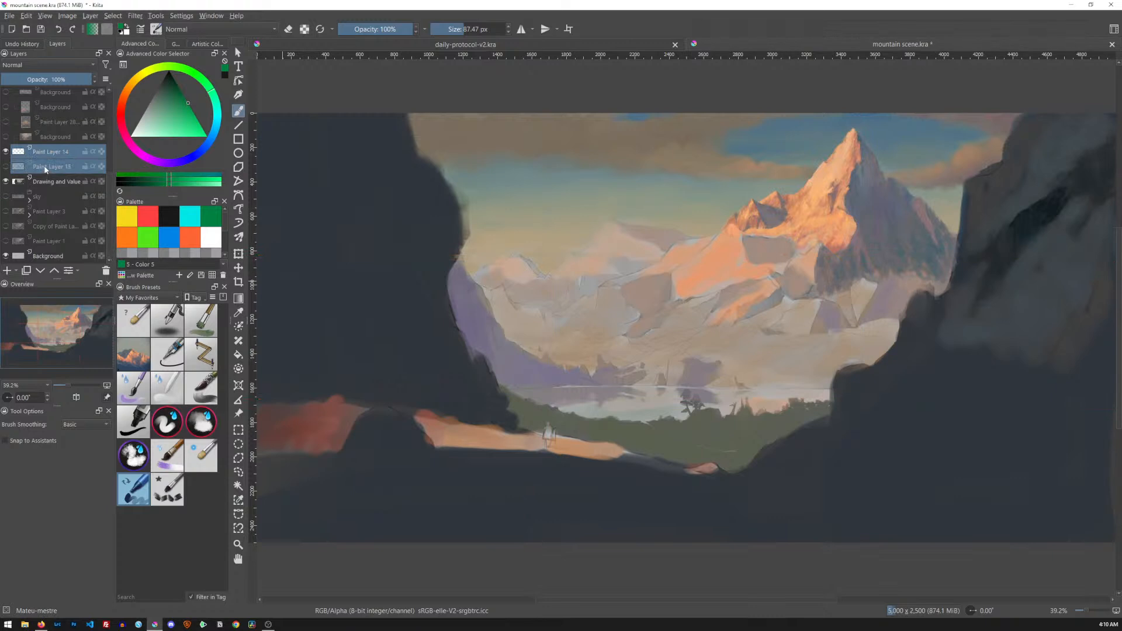
mouse_move(45, 169)
key(shift+Delete)
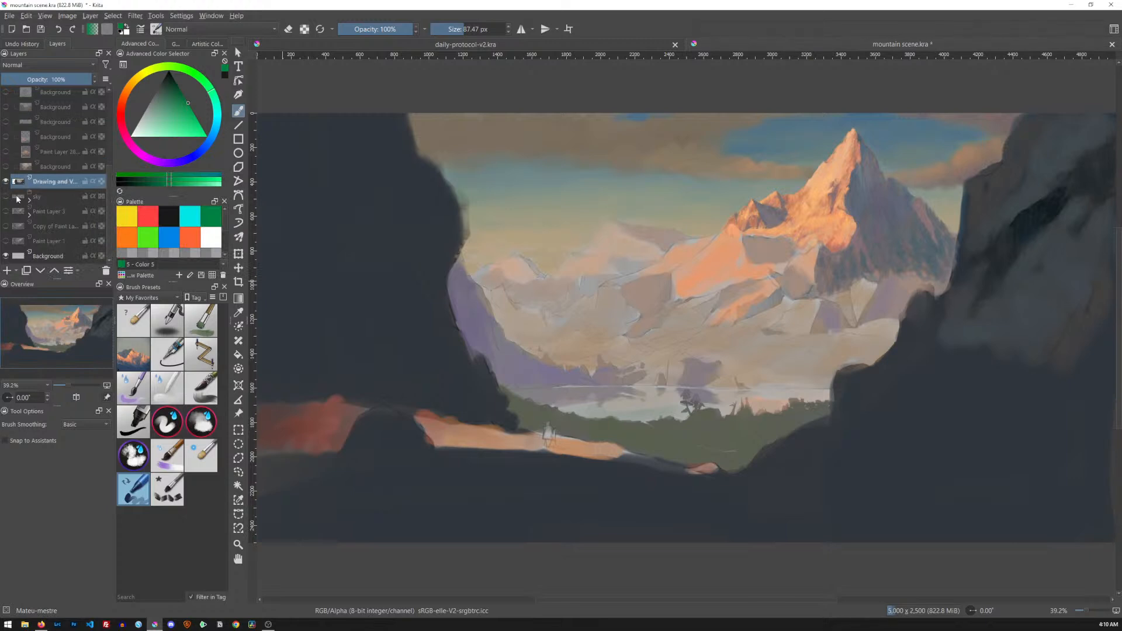
Compare the painting with the sky group shown and hidden to check what it contributes.
click(8, 197)
click(9, 198)
click(10, 198)
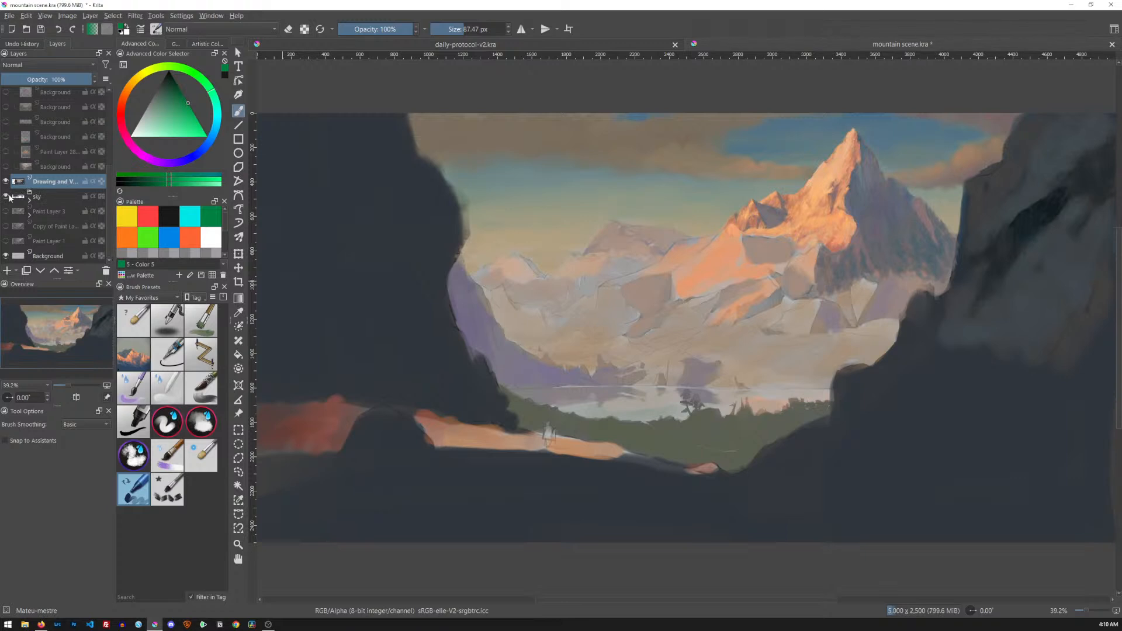
click(10, 197)
click(10, 198)
click(10, 198)
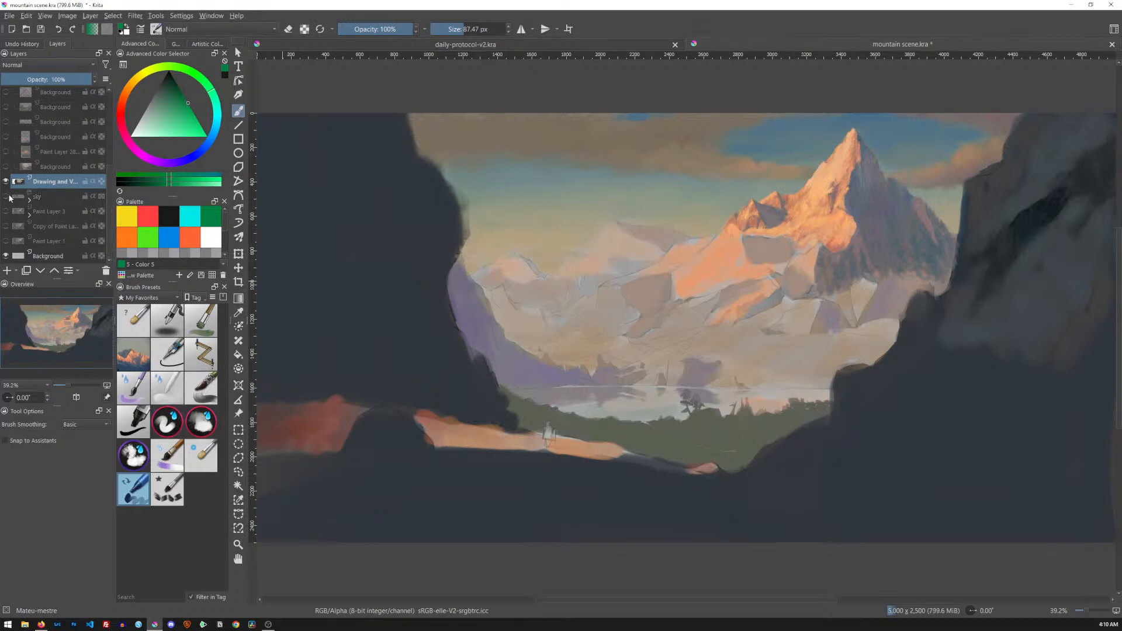
click(10, 198)
click(10, 197)
Preview Paint Layer 3, the copied paint layer and Paint Layer 1 one at a time, leaving each hidden.
click(10, 212)
click(10, 211)
click(10, 211)
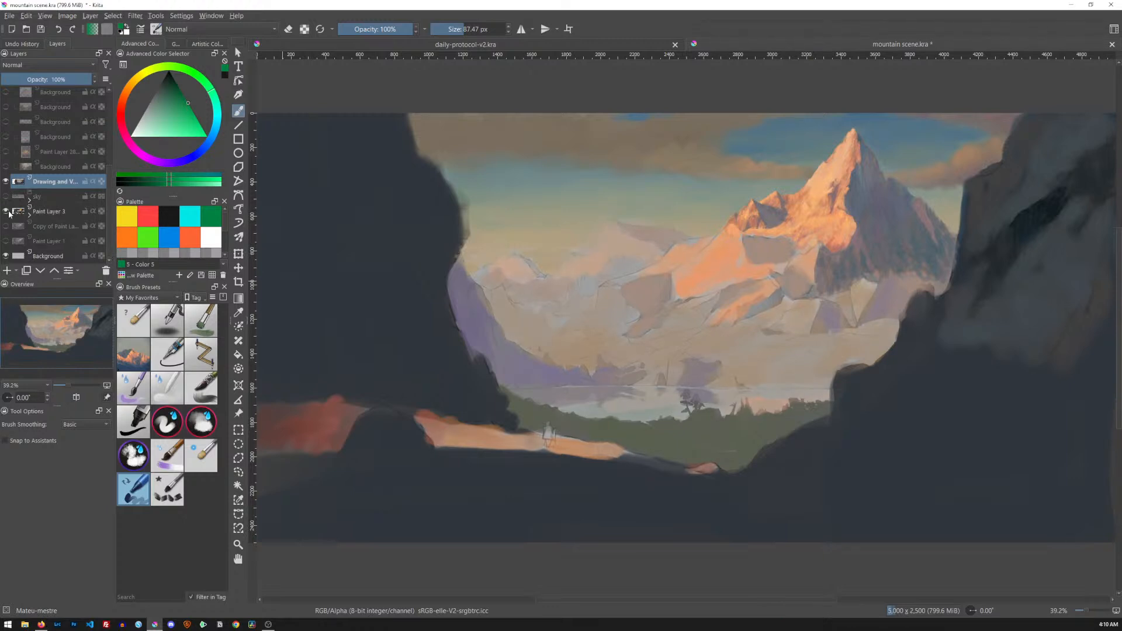
click(9, 212)
click(7, 226)
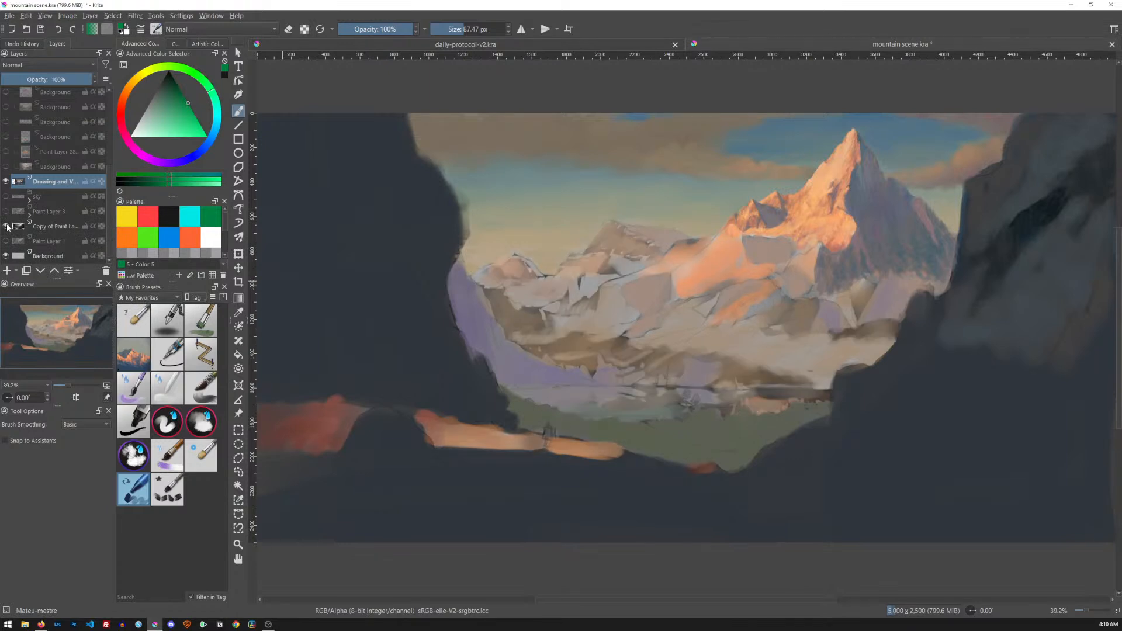
click(7, 227)
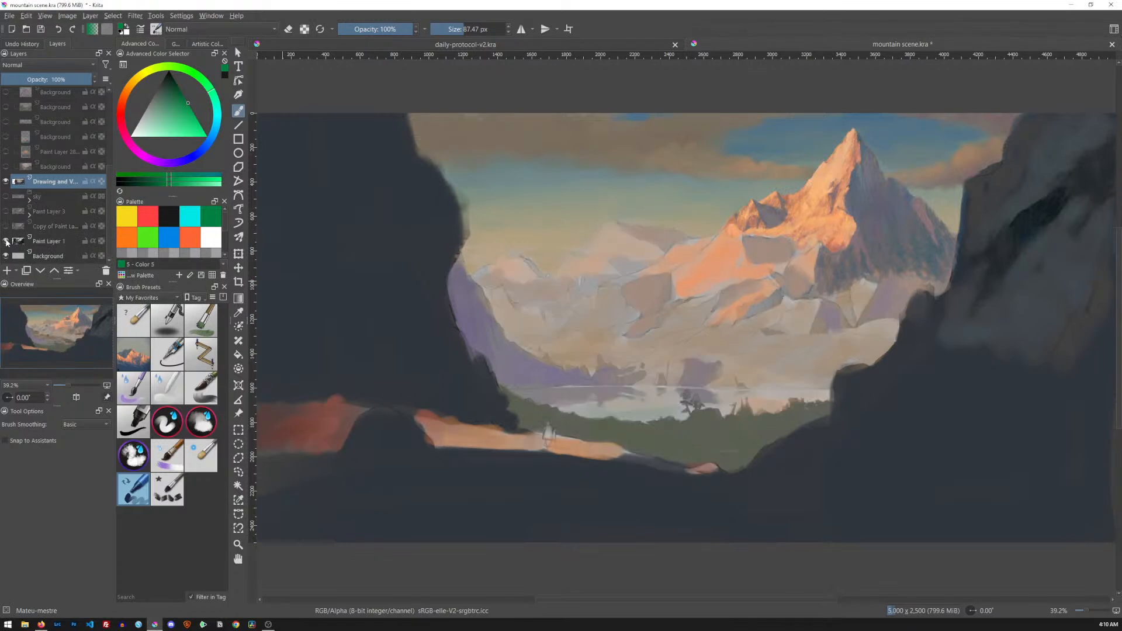
click(8, 241)
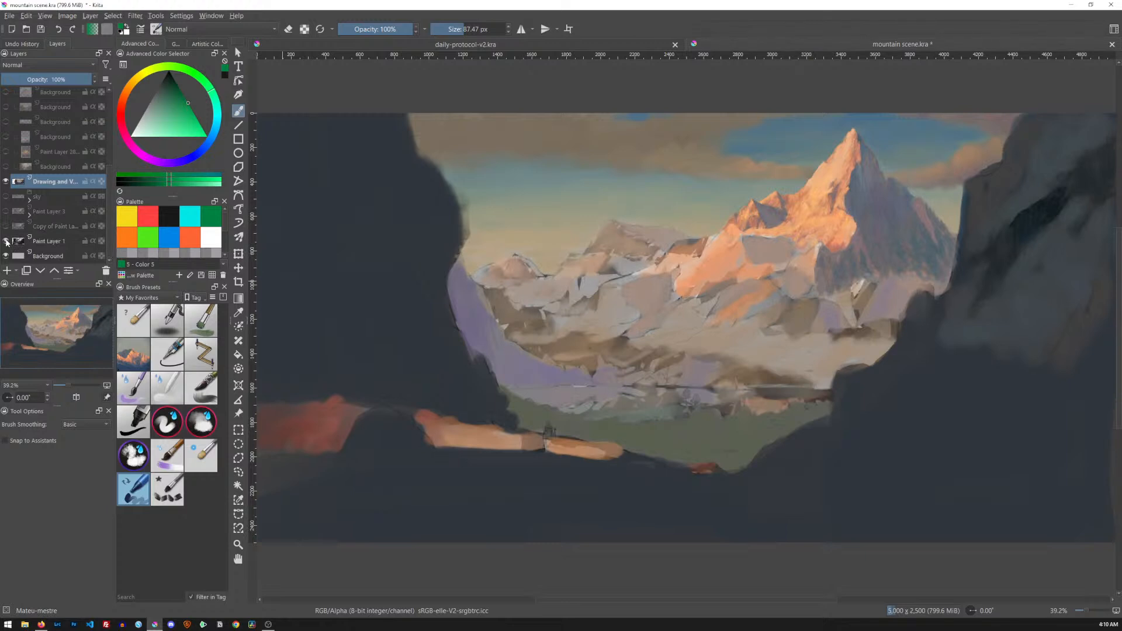
click(7, 241)
Remove the hidden sky group, Paint Layer 3, the copied paint layer and Paint Layer 1 together.
click(39, 238)
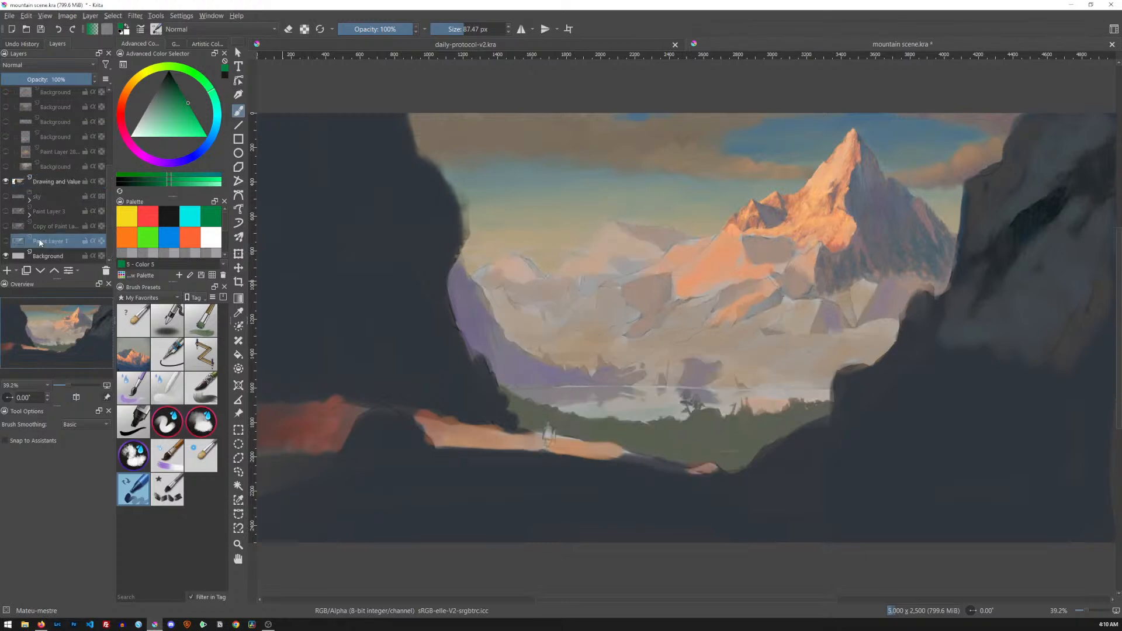
shift+click(47, 199)
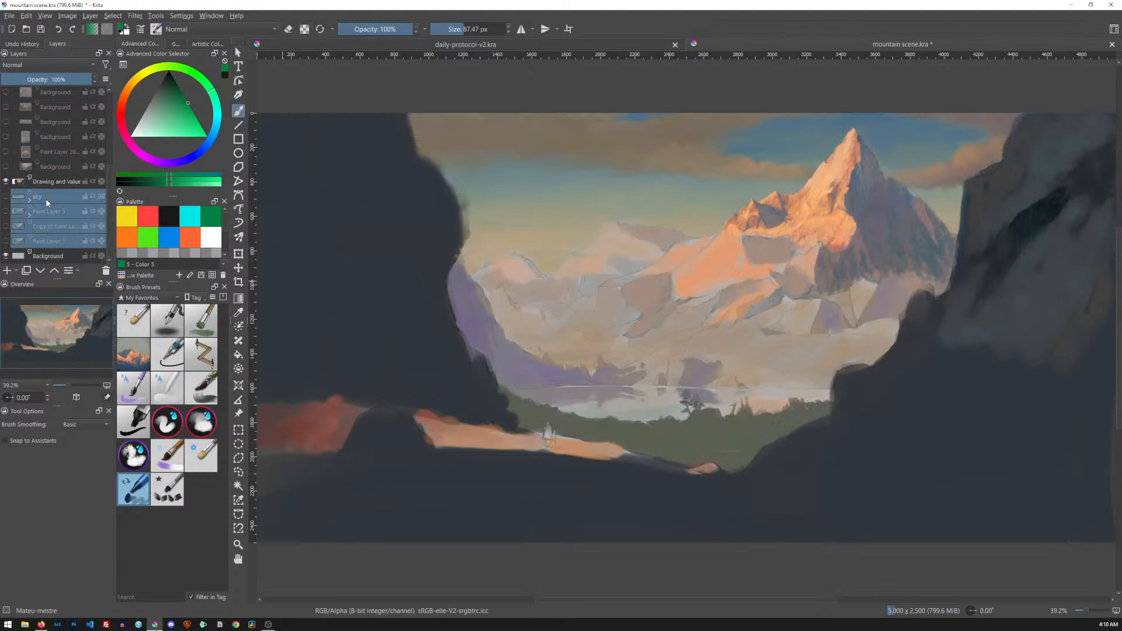
key(shift+Delete)
Preview Paint Layer 26 and the Background layer below it in the ref group, and remove Paint Layer 26.
scroll(71, 165, up, 5)
click(7, 169)
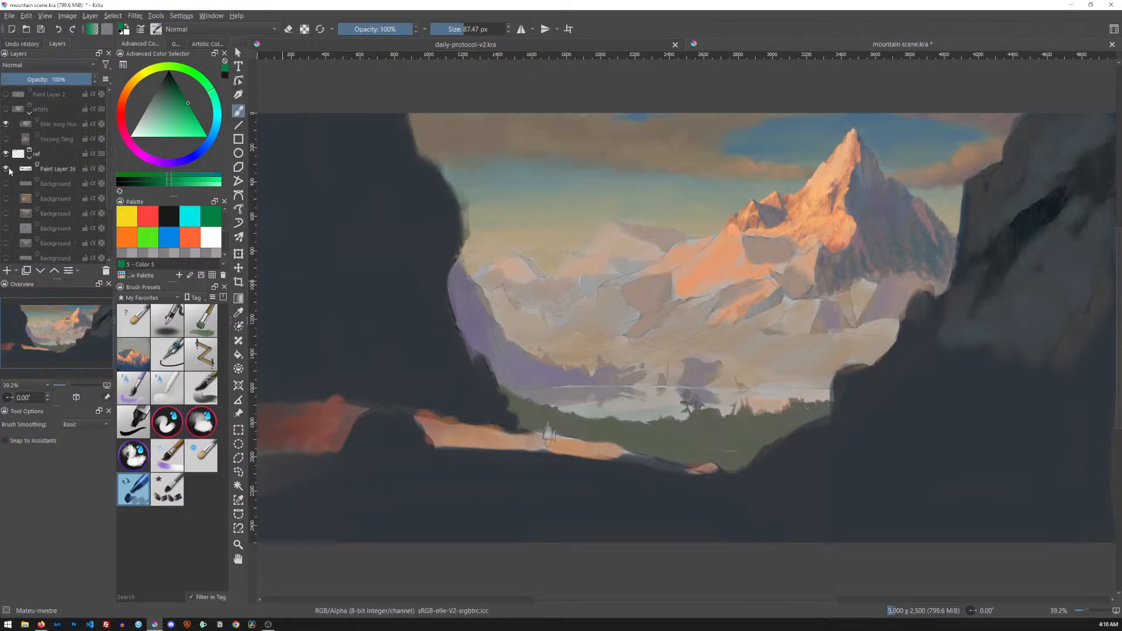
click(6, 186)
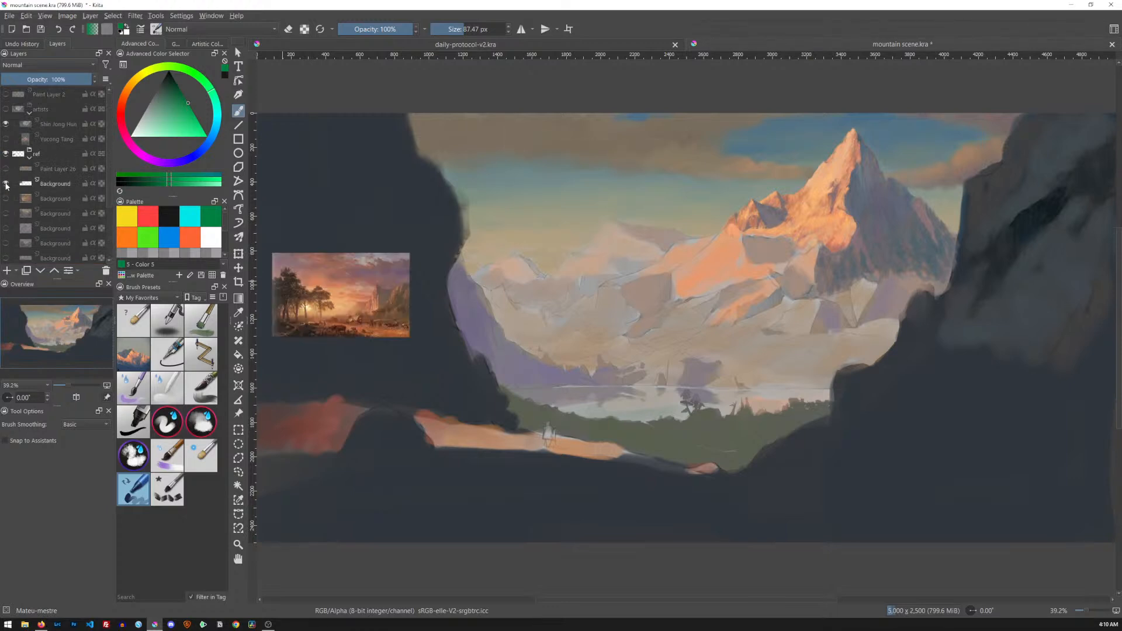
click(7, 185)
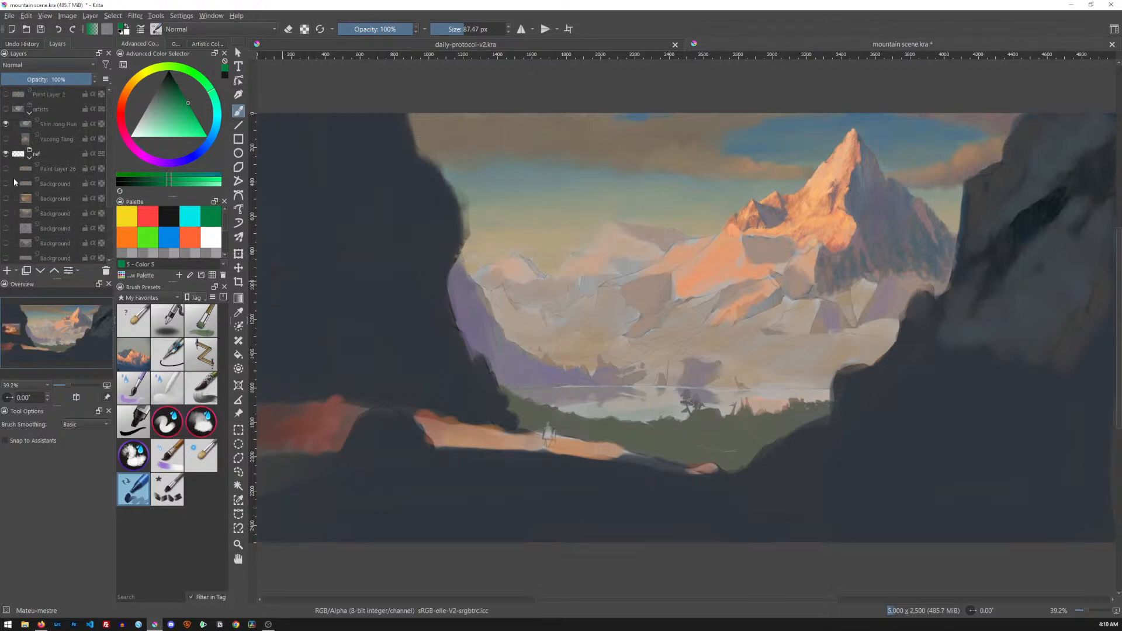
click(49, 170)
key(shift+Delete)
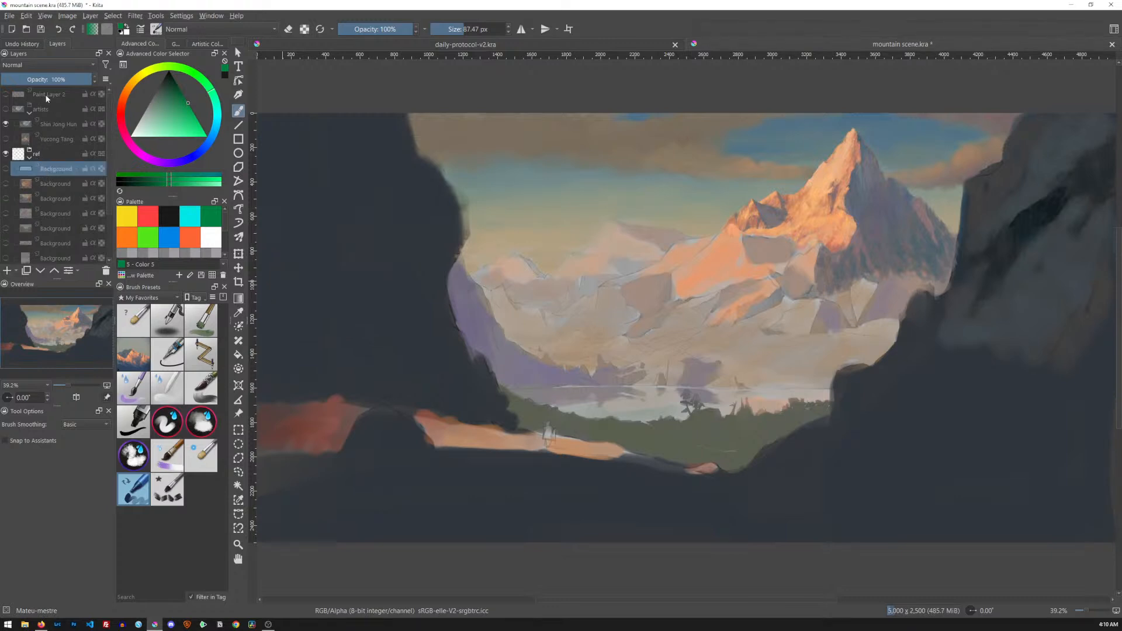
Check what Paint Layer 2 contains, remove that layer and save the document.
click(6, 94)
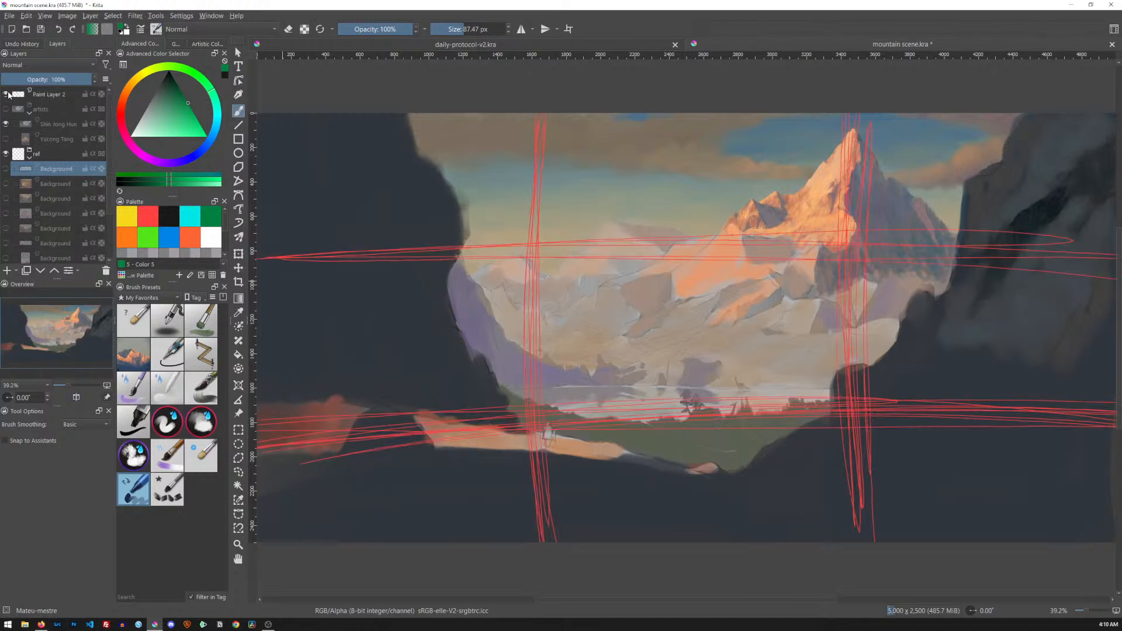
click(7, 94)
click(50, 98)
key(shift+Delete)
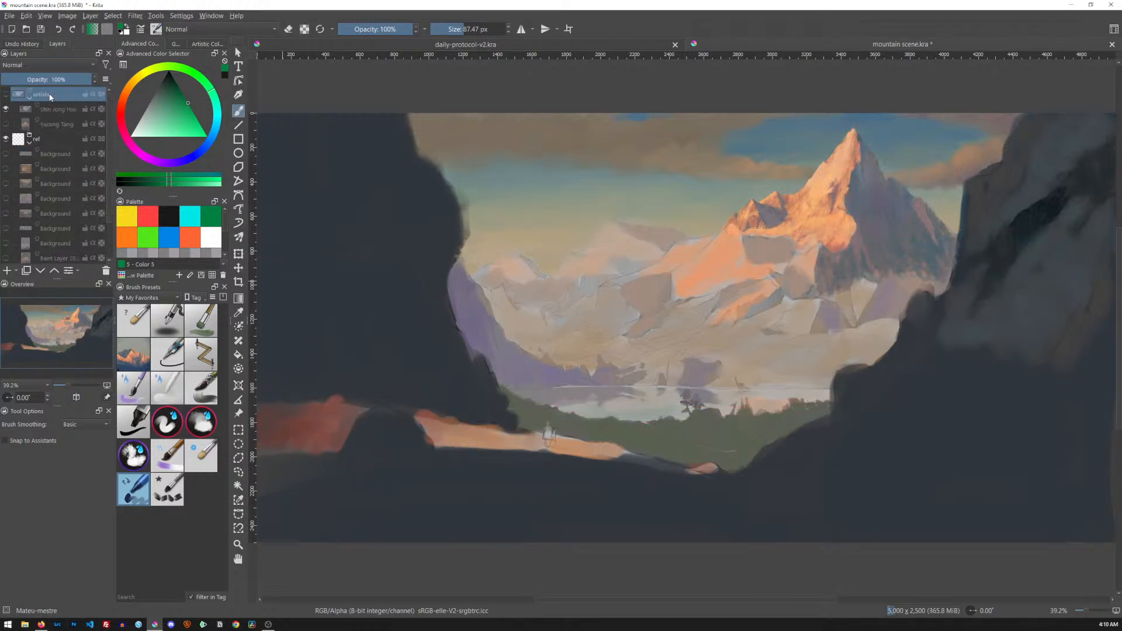
key(ctrl+s)
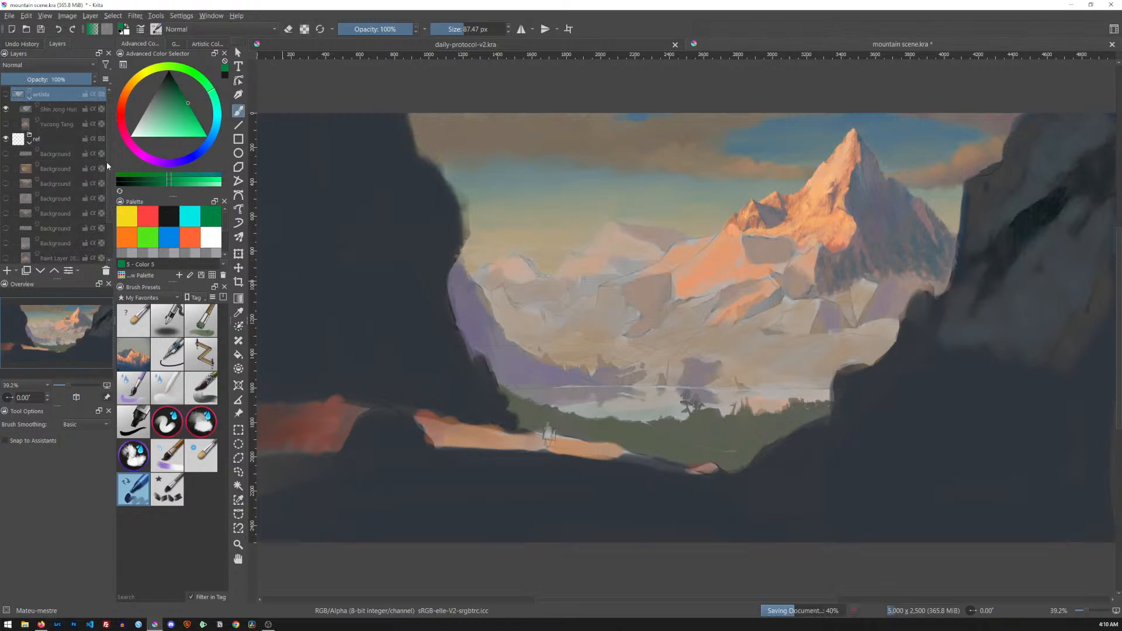
On the Drawing and Value layer, outline the sunlit peak and its upper ridges with the Magnetic Selection tool.
scroll(107, 170, down, 1)
scroll(108, 204, down, 2)
click(46, 242)
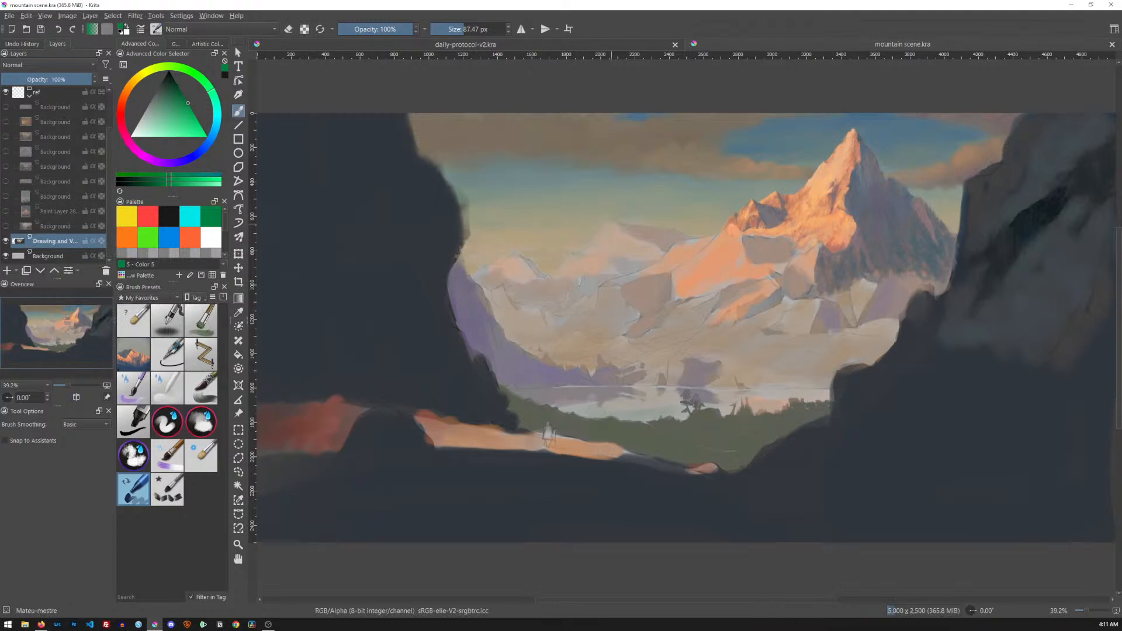
key(1)
drag(819, 238, 556, 442)
drag(842, 267, 639, 356)
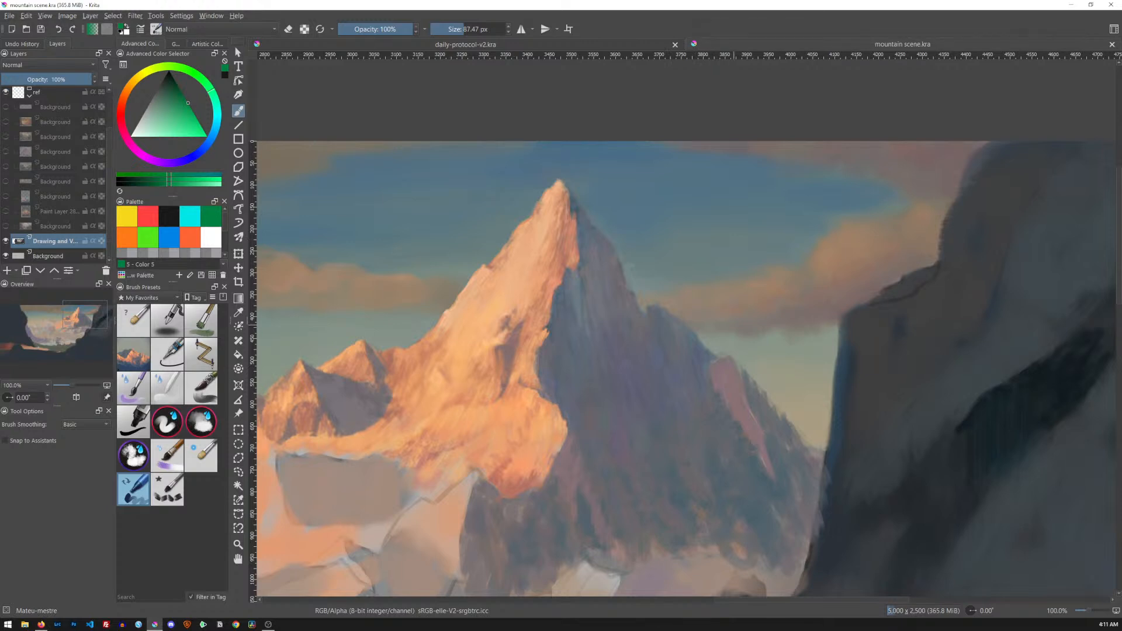
key(l)
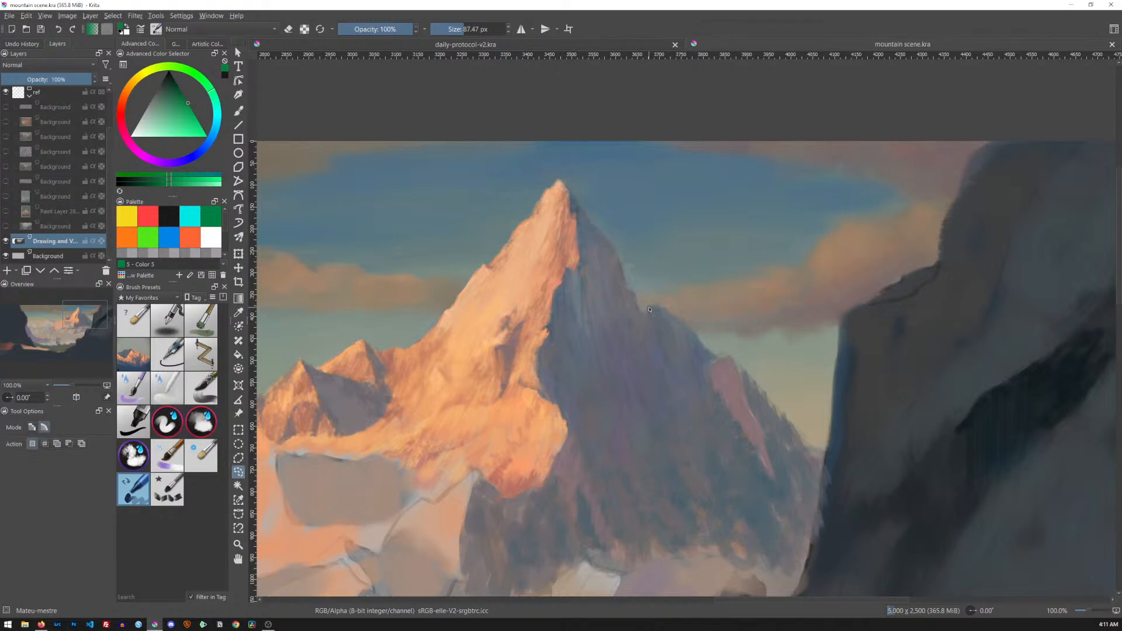
scroll(649, 309, up, 1)
drag(577, 215, 837, 151)
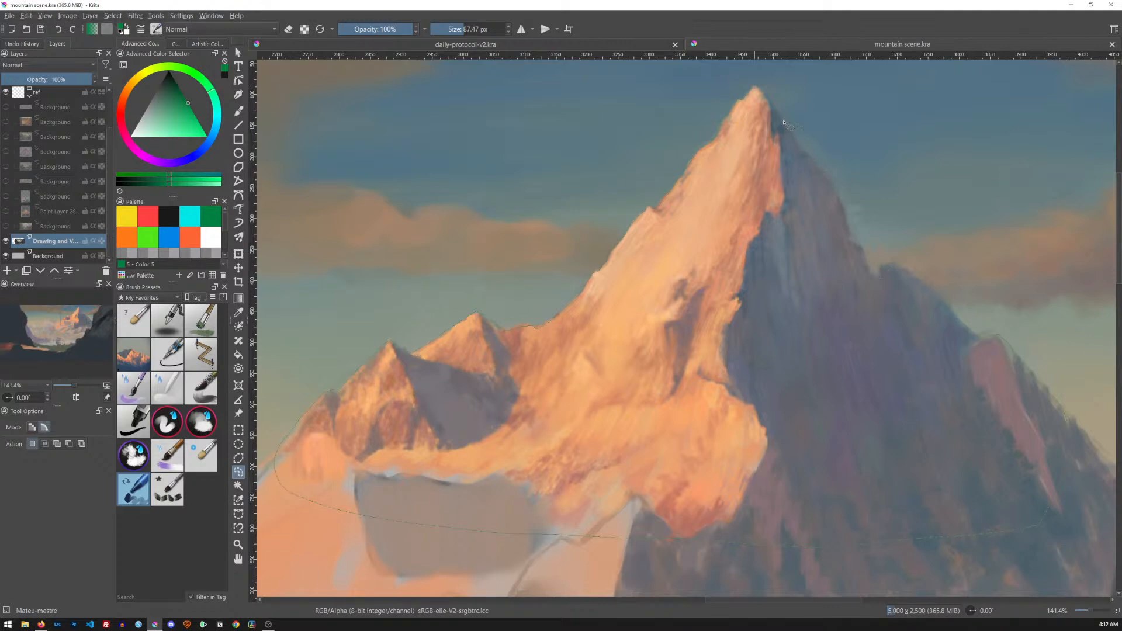
drag(757, 89, 755, 89)
Add the distant mountains and slopes west of the peak to the selection, joining them to the peak's outline.
mouse_move(649, 465)
mouse_down()
mouse_move(676, 393)
mouse_move(796, 277)
mouse_up()
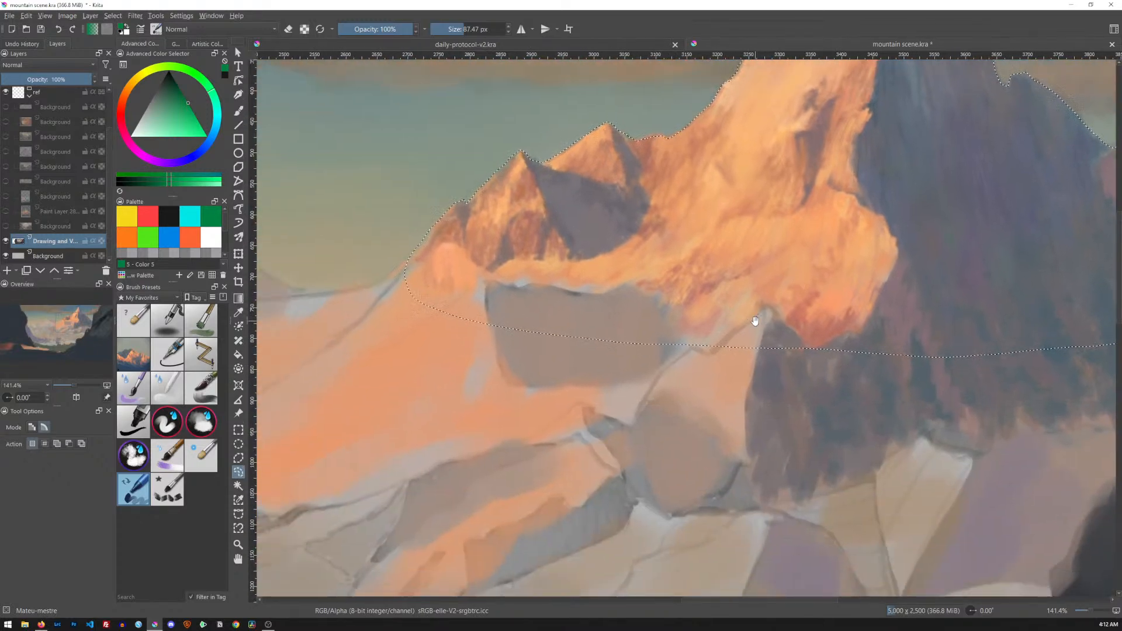
drag(714, 256, 946, 200)
drag(717, 321, 845, 347)
scroll(845, 348, down, 3)
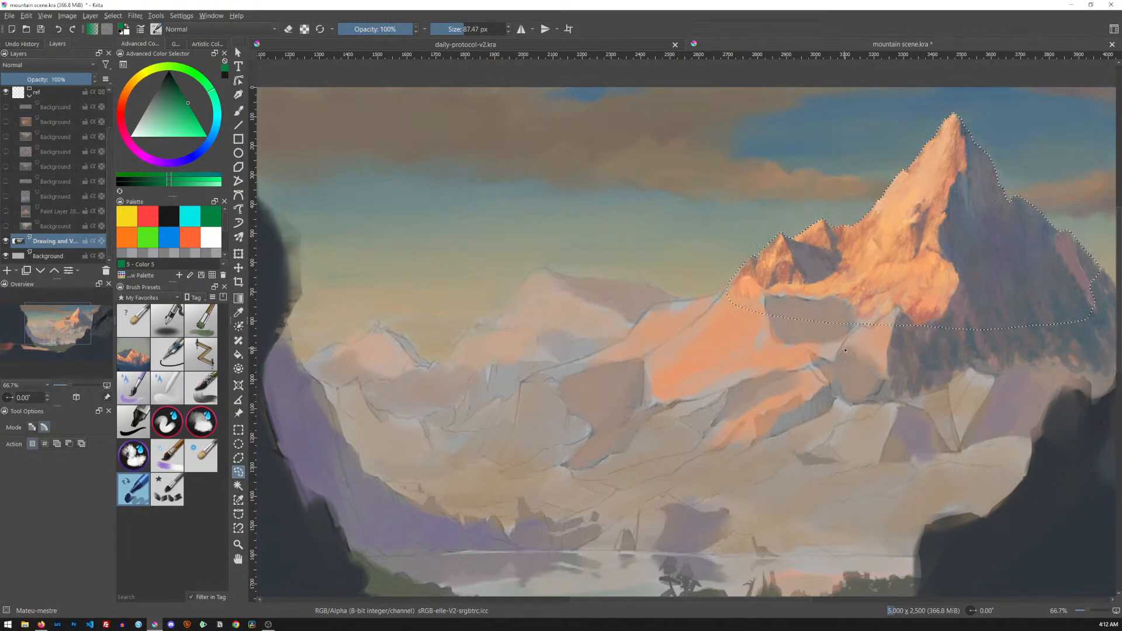
drag(727, 338, 817, 277)
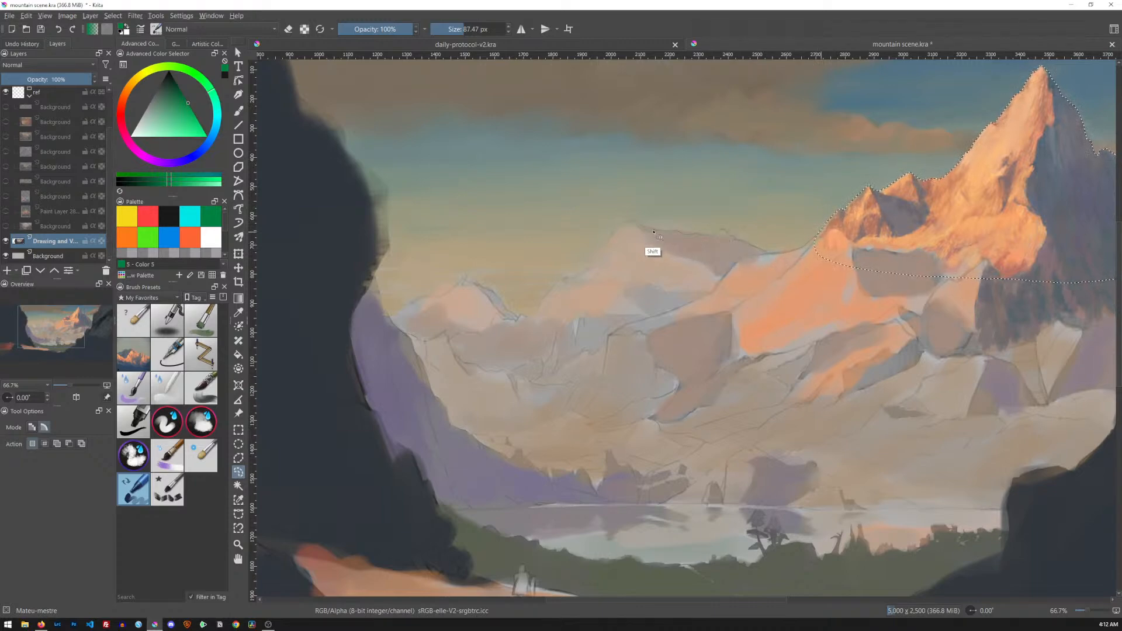
mouse_move(614, 230)
mouse_down()
mouse_move(588, 271)
mouse_move(556, 287)
mouse_move(532, 319)
mouse_move(477, 291)
mouse_move(435, 302)
mouse_up()
mouse_move(447, 414)
mouse_down()
mouse_move(504, 457)
mouse_move(541, 452)
mouse_move(563, 423)
mouse_move(570, 341)
mouse_up()
mouse_move(511, 376)
mouse_down()
mouse_move(560, 405)
mouse_move(652, 346)
mouse_move(620, 277)
mouse_up()
mouse_move(580, 460)
mouse_down()
mouse_move(707, 451)
mouse_move(842, 326)
mouse_move(789, 253)
mouse_up()
drag(934, 456, 823, 324)
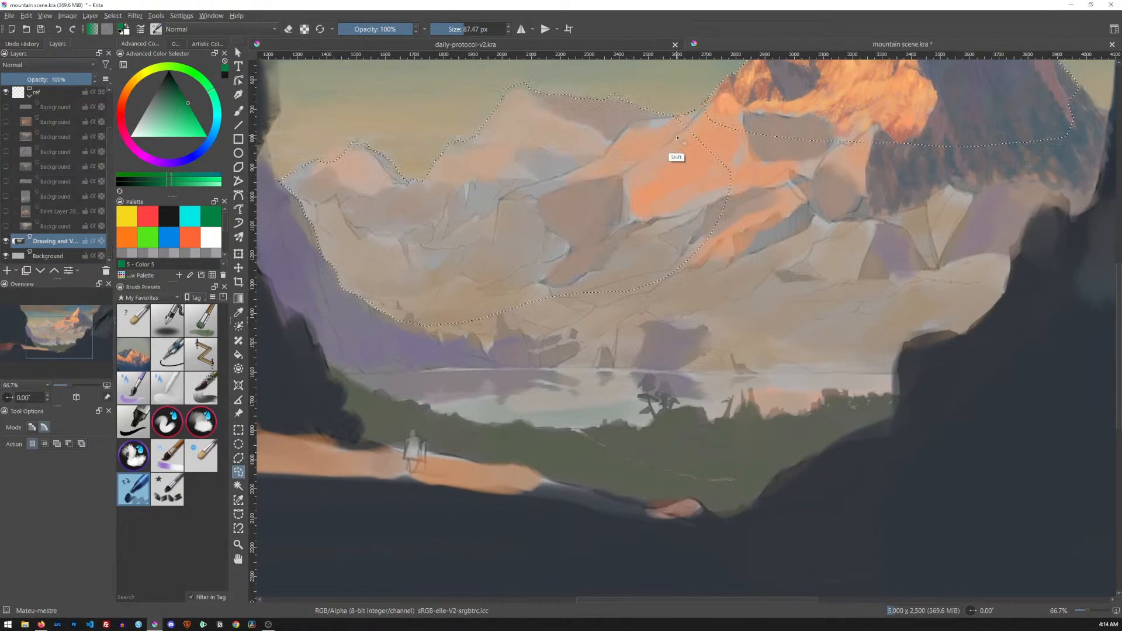
mouse_move(669, 132)
mouse_down()
mouse_move(716, 100)
mouse_move(743, 109)
mouse_move(765, 151)
mouse_move(678, 188)
mouse_up()
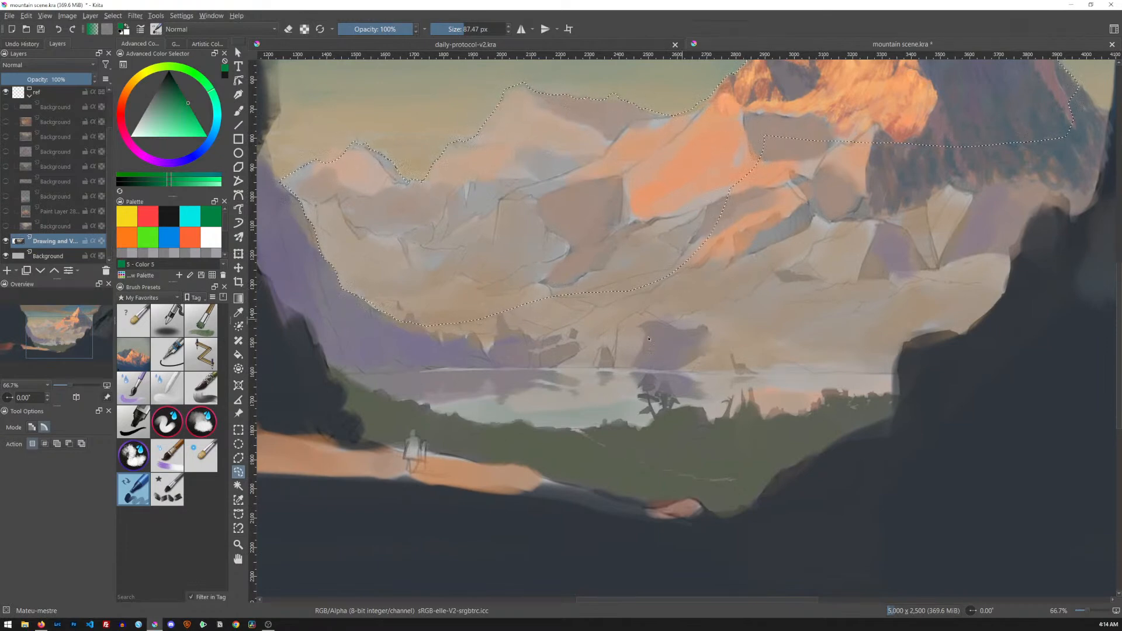
Extend the selection over the lower slopes and the peak's shaded flank as far as the dark eastern cliff.
drag(497, 338, 683, 339)
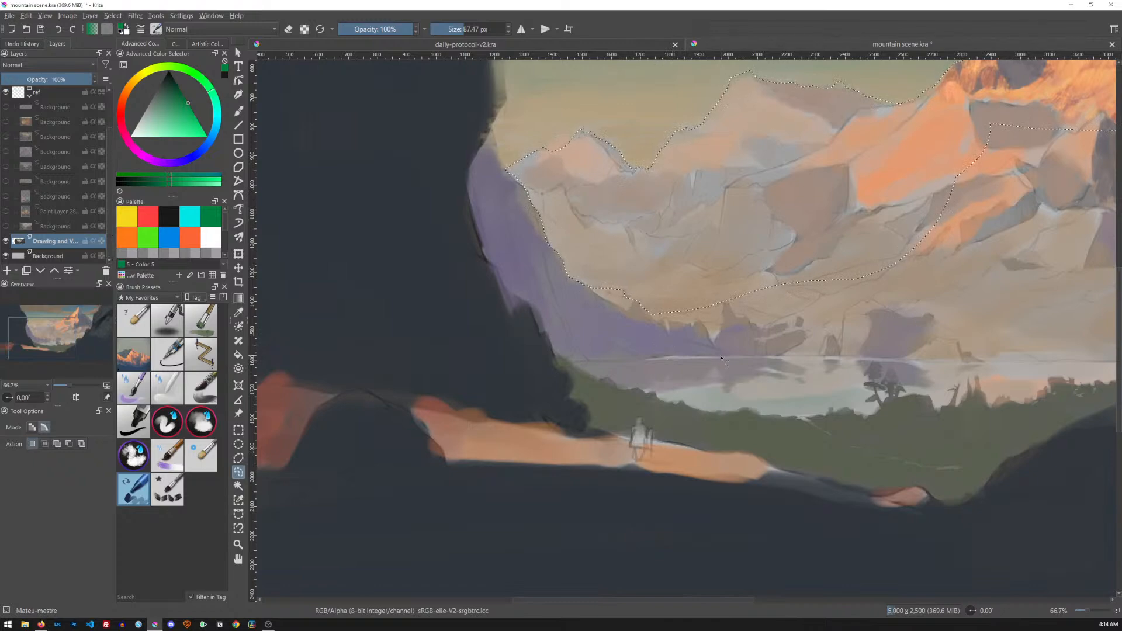
key(shift)
mouse_move(844, 326)
mouse_down()
mouse_move(874, 302)
mouse_move(909, 321)
mouse_move(940, 315)
mouse_move(985, 340)
mouse_move(1048, 316)
mouse_move(1086, 218)
mouse_move(1079, 113)
mouse_up()
drag(1033, 258, 564, 333)
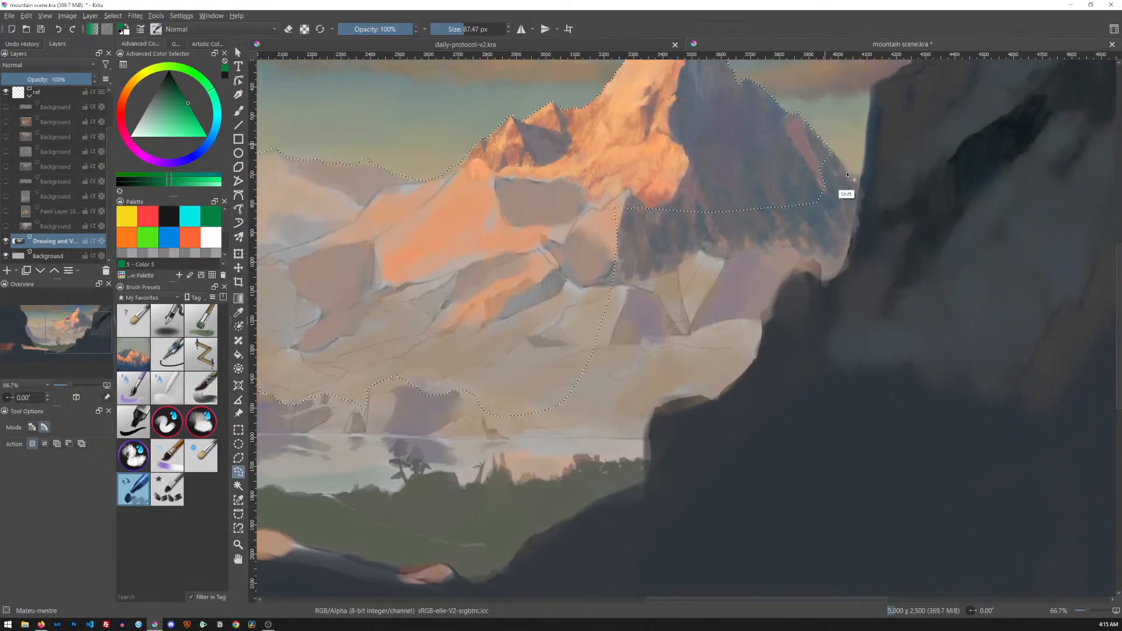
mouse_move(857, 232)
mouse_down()
mouse_move(828, 290)
mouse_move(819, 263)
mouse_move(800, 261)
mouse_move(763, 313)
mouse_move(753, 366)
mouse_move(717, 401)
mouse_move(658, 407)
mouse_move(642, 499)
mouse_move(594, 508)
mouse_move(563, 487)
mouse_move(526, 393)
mouse_move(547, 248)
mouse_move(634, 159)
mouse_move(738, 146)
mouse_up()
Refine the selection's lower edge along the lake shoreline, leaving out the lake, trees and purple foothills.
drag(712, 473, 877, 321)
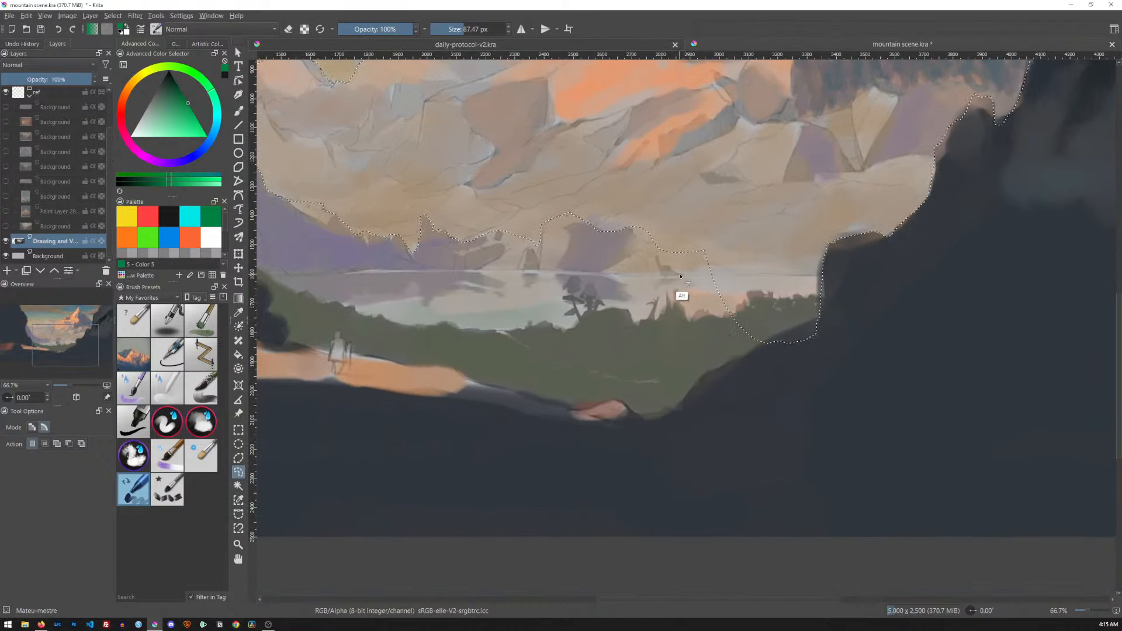
mouse_move(802, 287)
mouse_down()
mouse_move(857, 396)
mouse_move(741, 393)
mouse_move(819, 402)
mouse_up()
drag(627, 336, 839, 408)
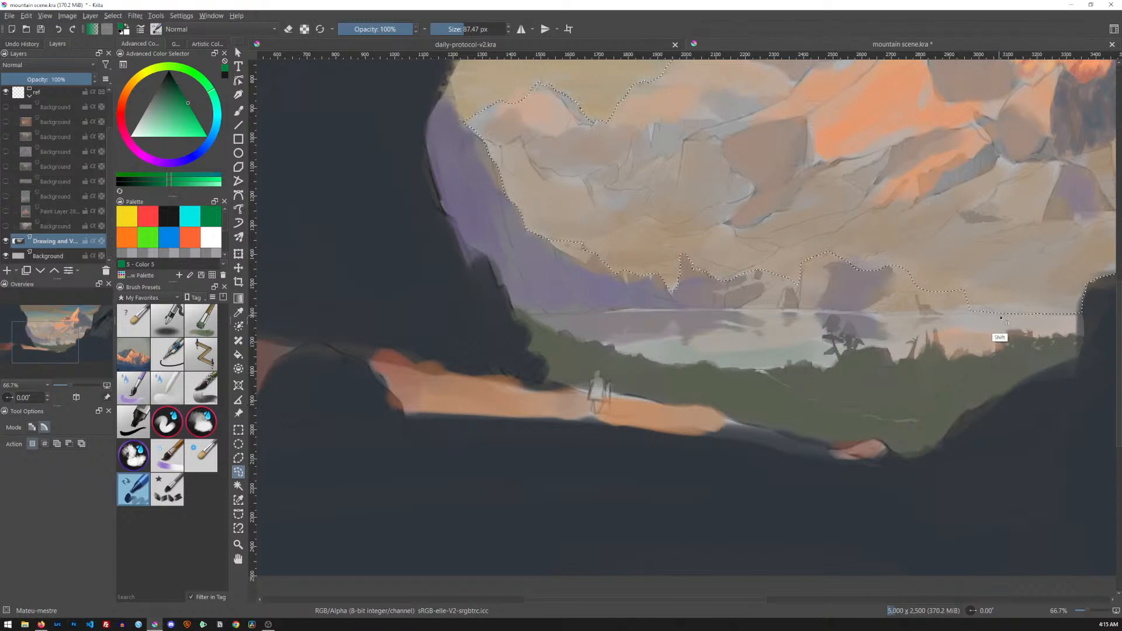
mouse_move(1003, 314)
mouse_down()
mouse_move(564, 314)
mouse_move(549, 309)
mouse_move(531, 256)
mouse_up()
mouse_move(802, 270)
mouse_down()
mouse_move(819, 255)
mouse_move(847, 265)
mouse_up()
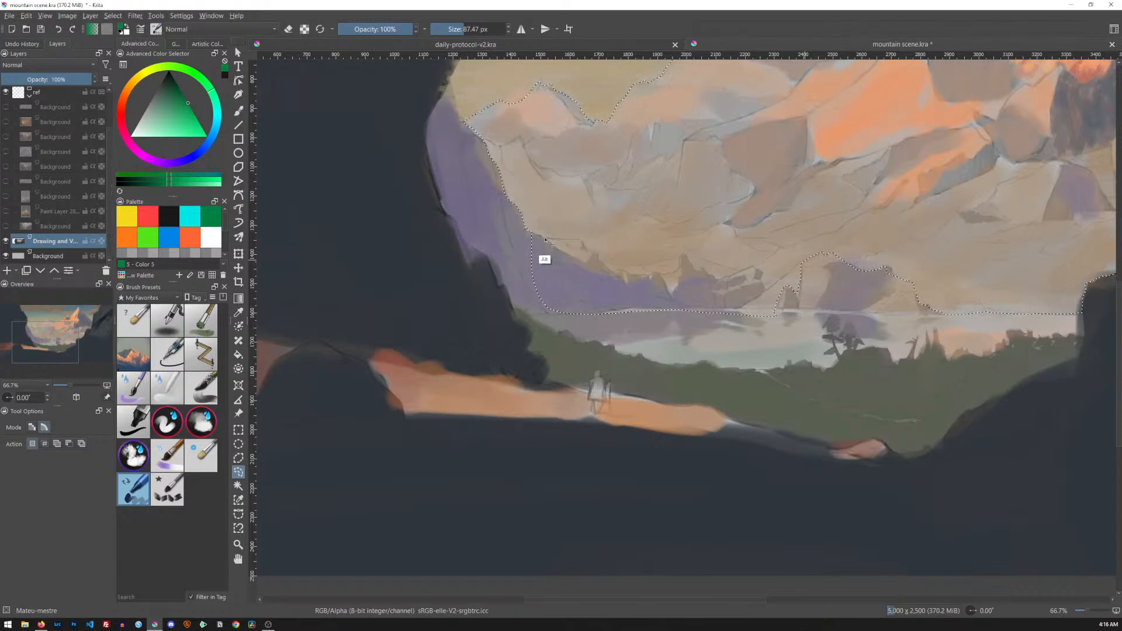
mouse_move(525, 324)
mouse_down()
mouse_move(689, 352)
mouse_move(777, 338)
mouse_move(854, 303)
mouse_move(863, 326)
mouse_up()
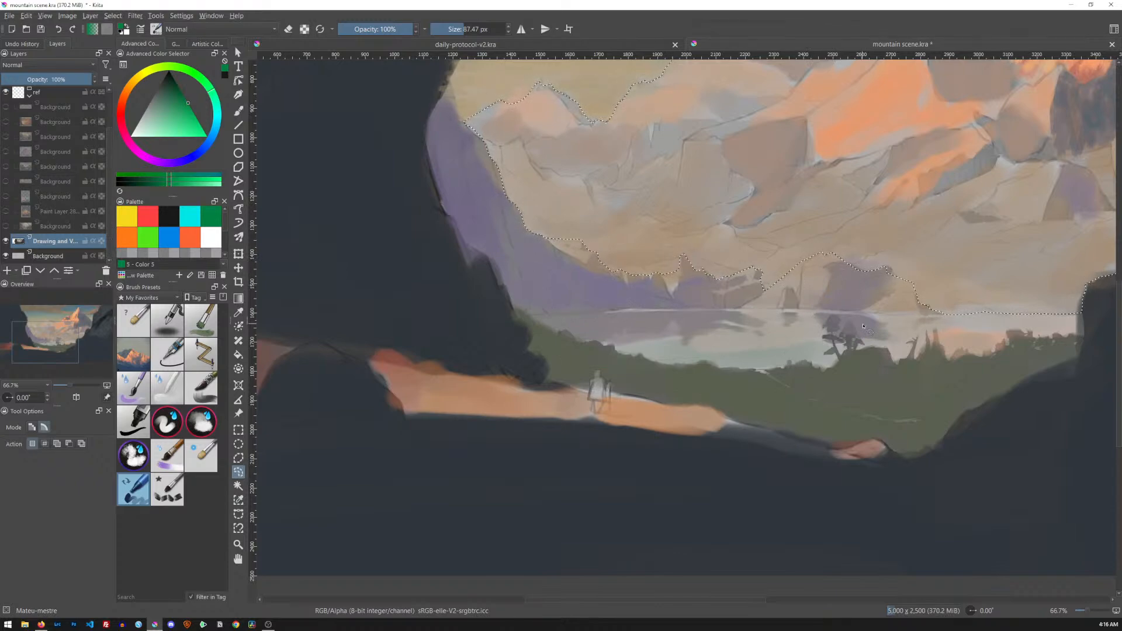
Copy the selected mountains to a new layer, check it by hiding and showing it, and clear the selection.
drag(936, 177, 745, 321)
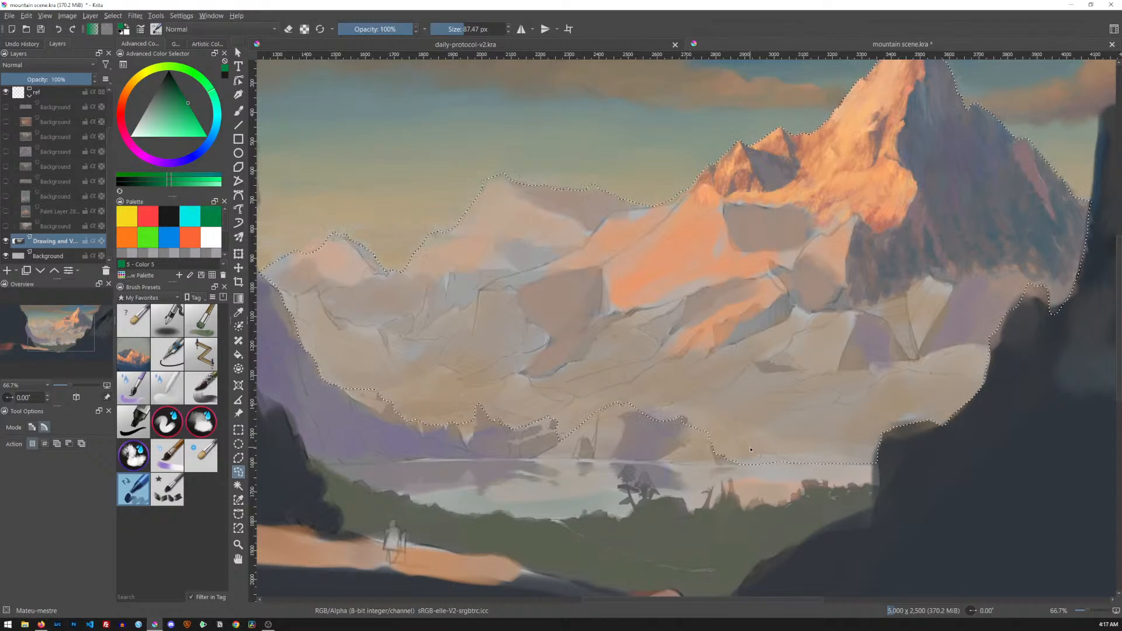
key(ctrl+j)
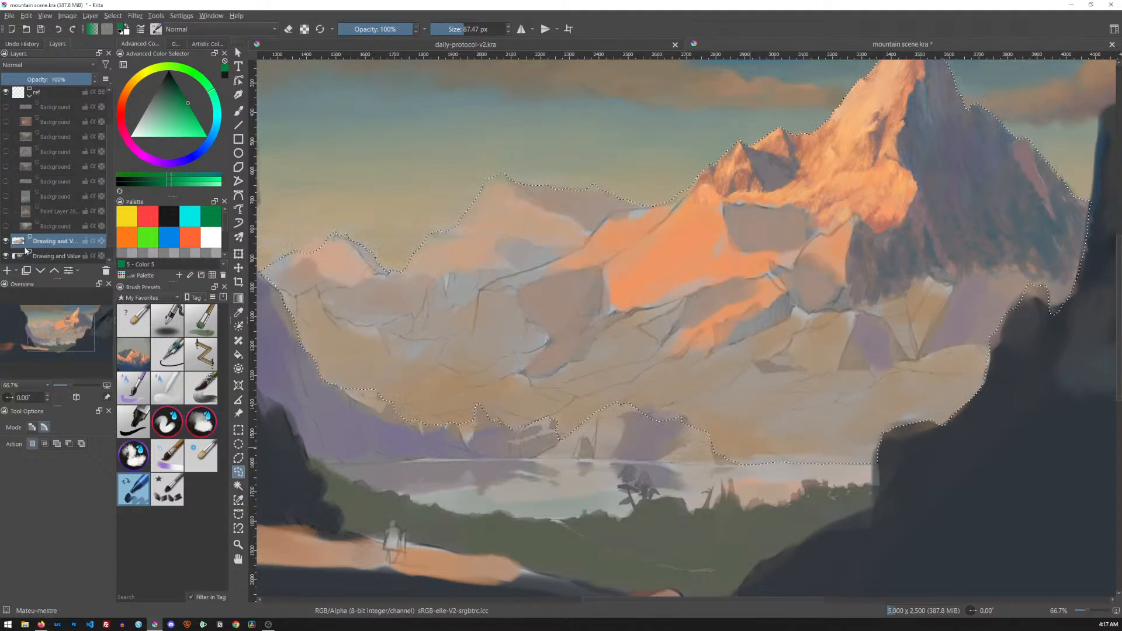
click(6, 242)
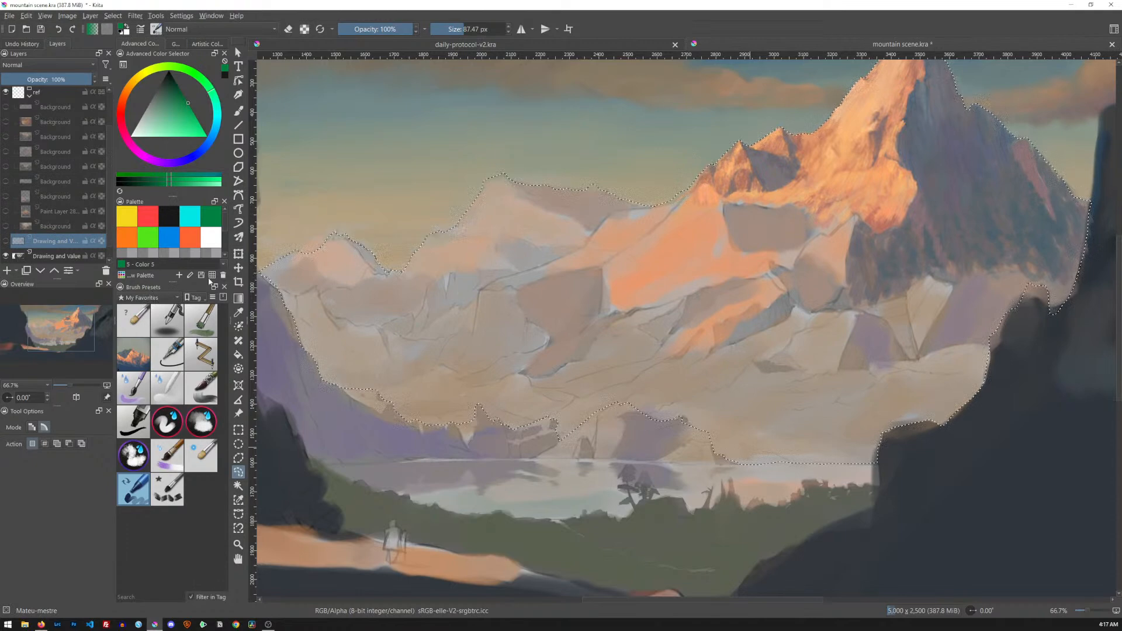
click(6, 241)
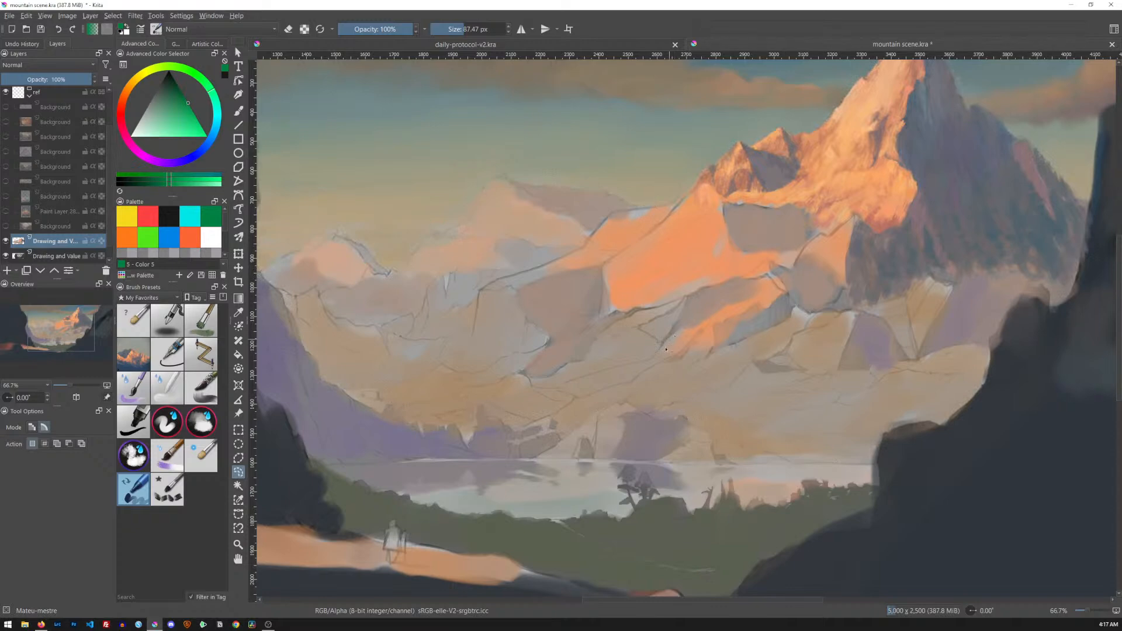
Restore the mountain selection, try inverting the colours inside it and undo that inversion.
drag(900, 150, 942, 234)
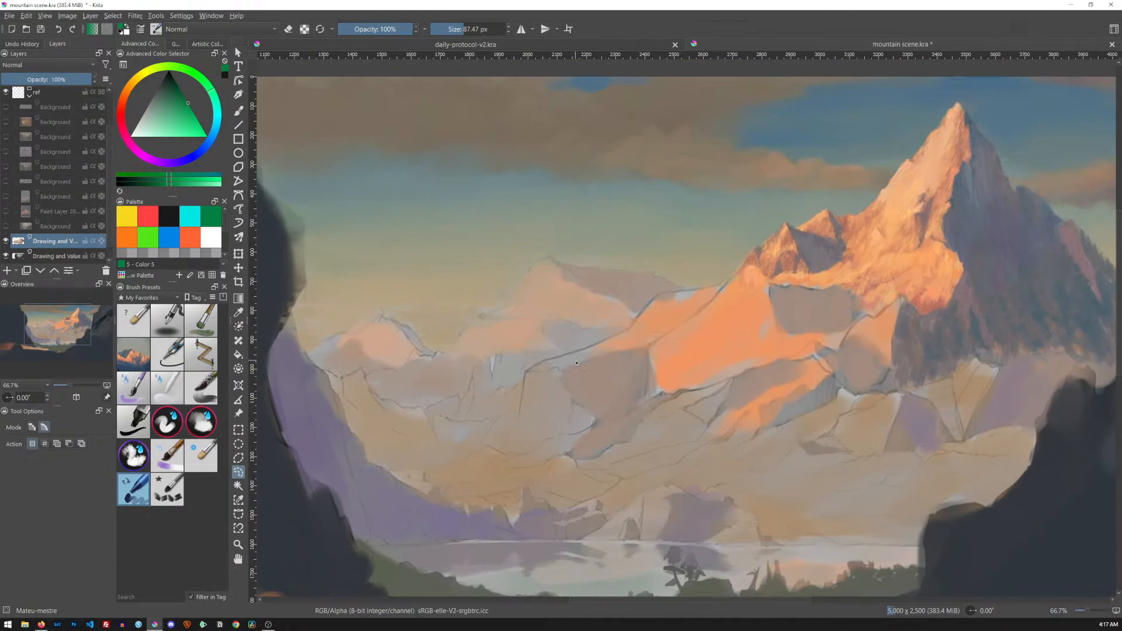
key(ctrl+shift+d)
key(ctrl+i)
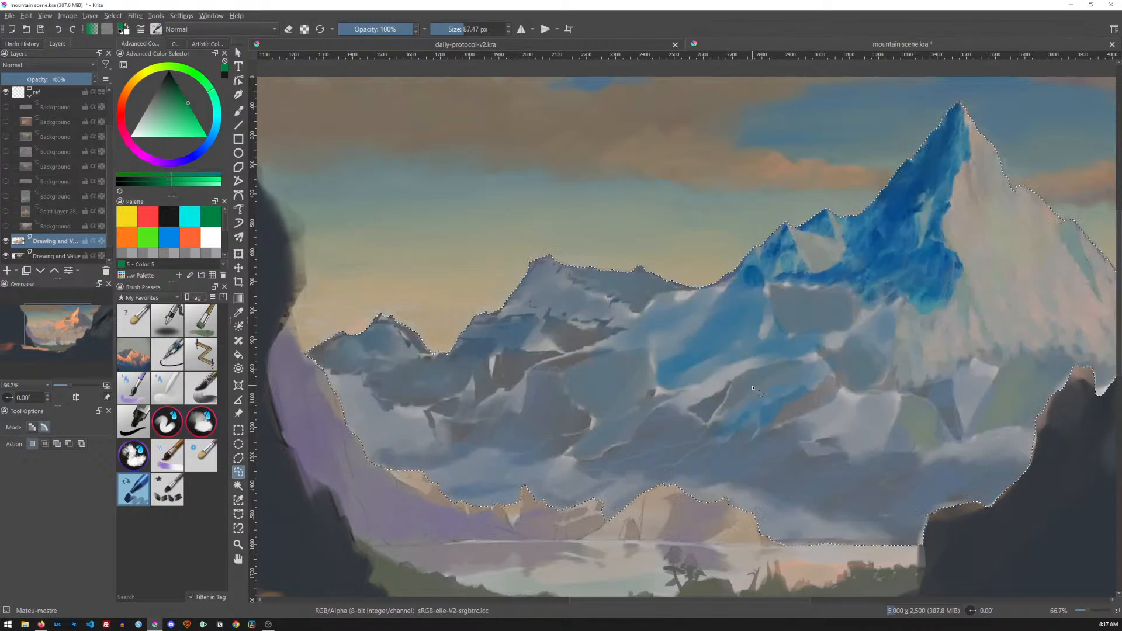
key(ctrl+z)
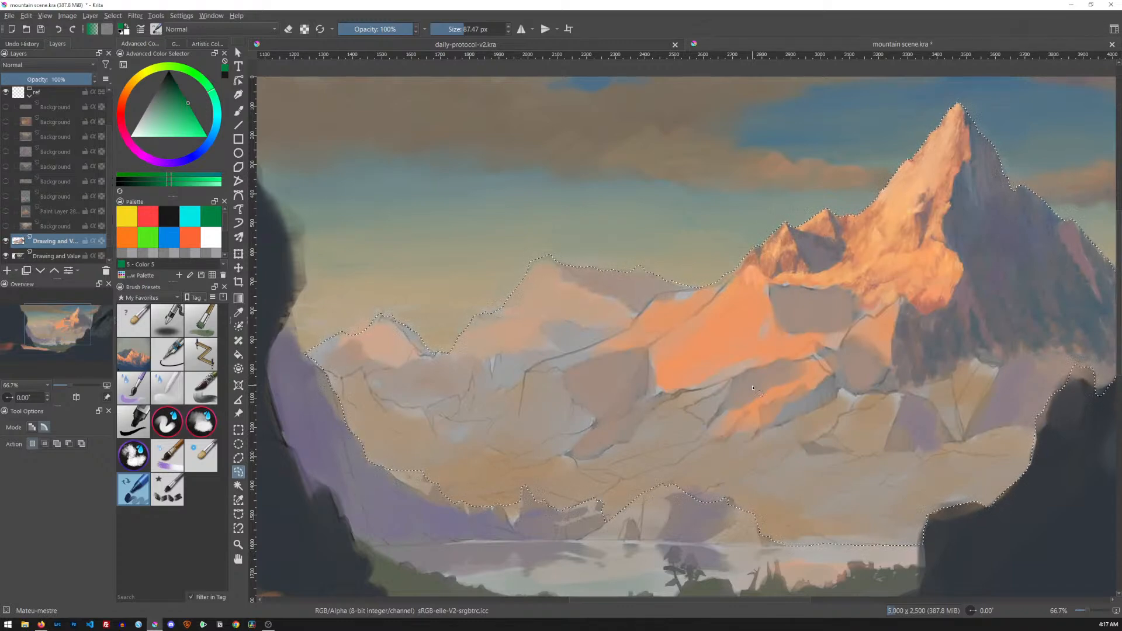
Invert the selection to cover everything in the painting except the mountains.
scroll(753, 388, down, 3)
scroll(753, 388, up, 2)
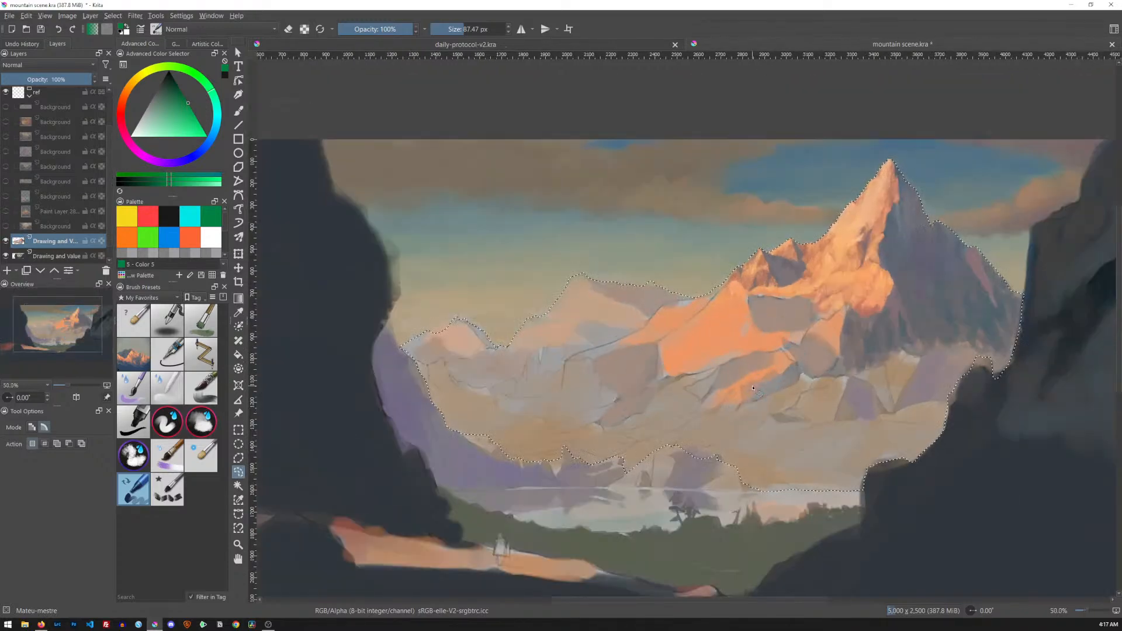
mouse_move(929, 283)
mouse_down()
mouse_move(882, 293)
mouse_move(923, 287)
mouse_up()
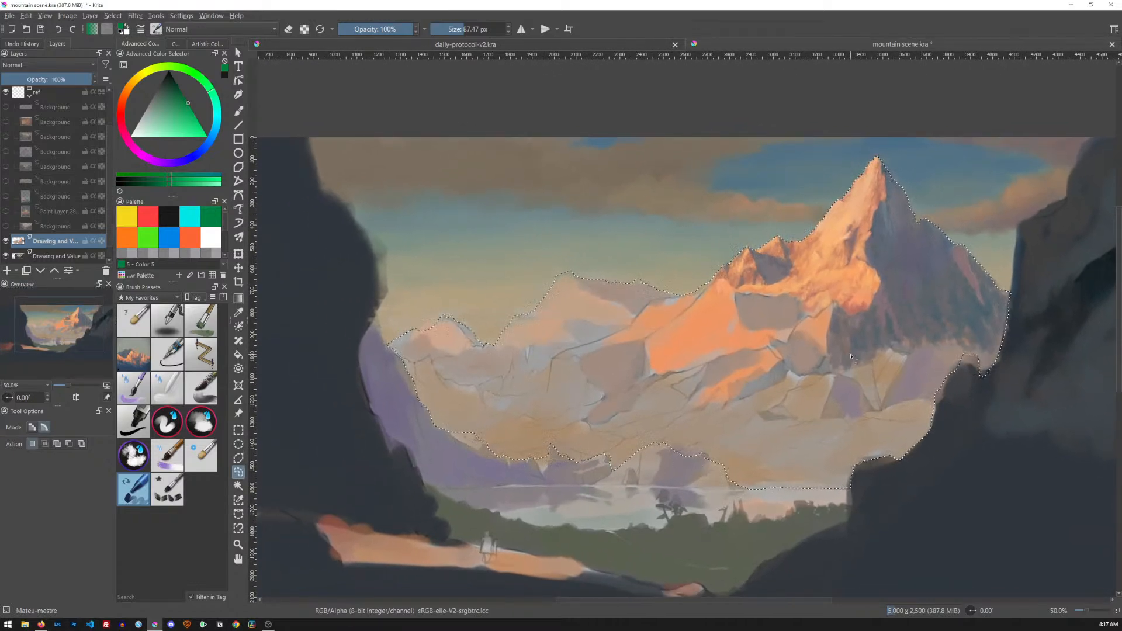
key(4)
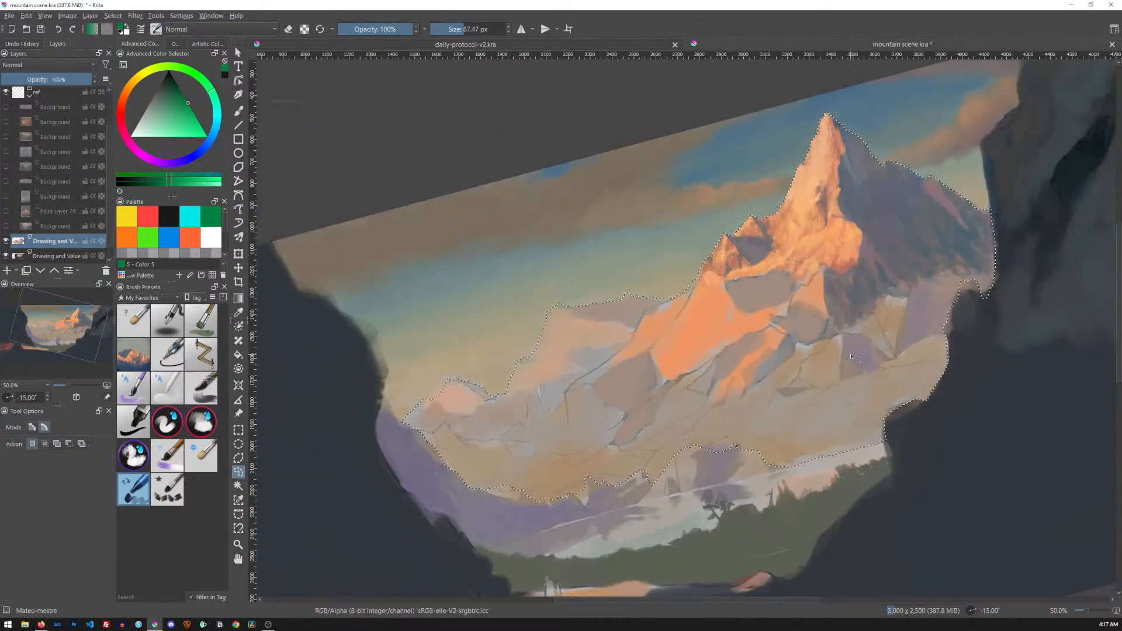
key(5)
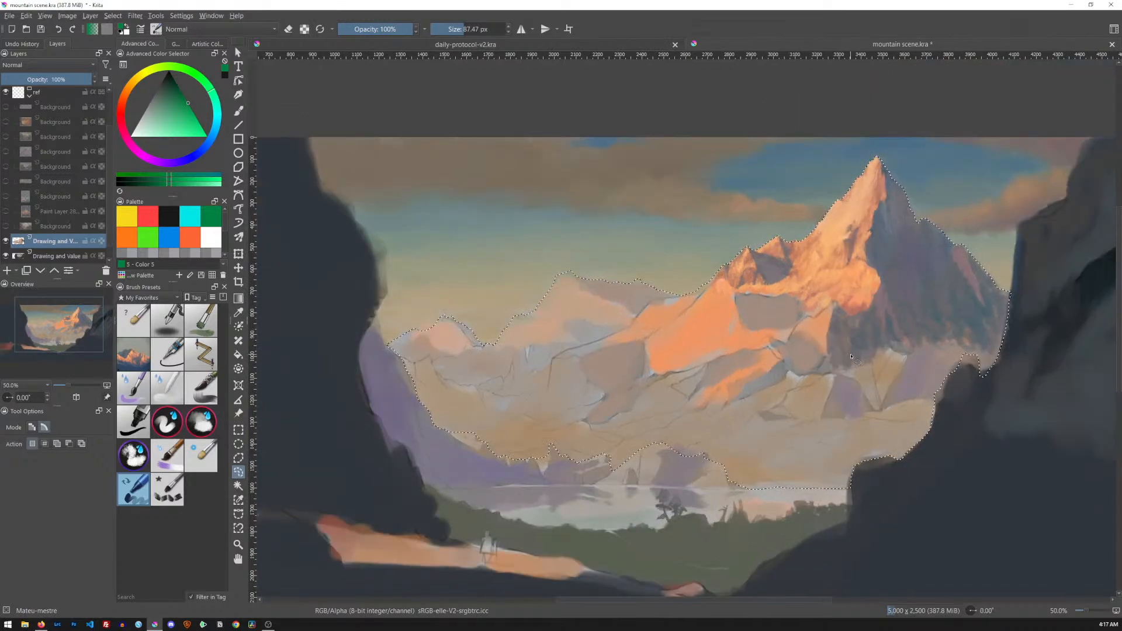
key(minus)
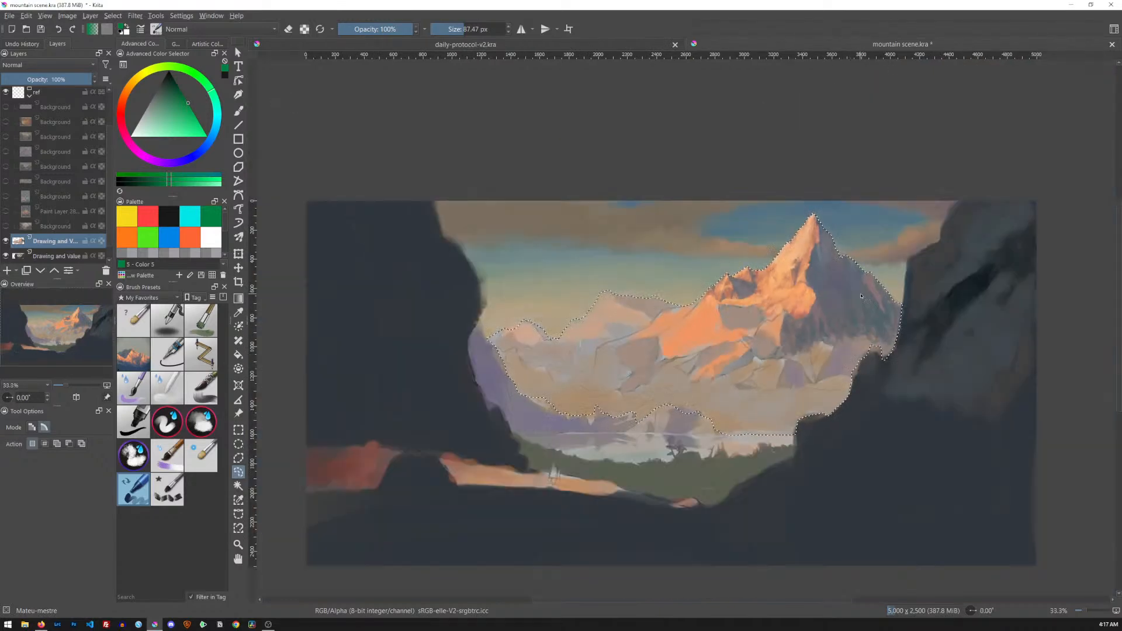
key(ctrl+shift+i)
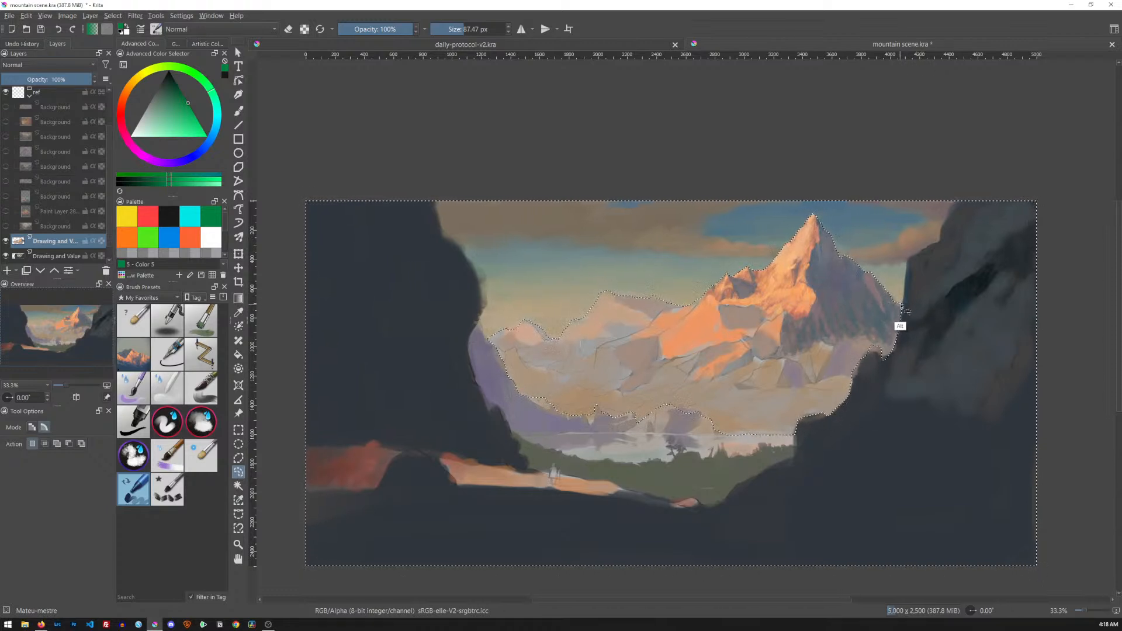
Subtract the lower landscape and the left and right dark cliffs from the selection, keeping only the sky selected.
mouse_move(1005, 304)
mouse_down()
mouse_move(1069, 326)
mouse_move(966, 470)
mouse_move(770, 514)
mouse_move(620, 519)
mouse_move(479, 494)
mouse_move(364, 377)
mouse_move(411, 322)
mouse_move(474, 313)
mouse_up()
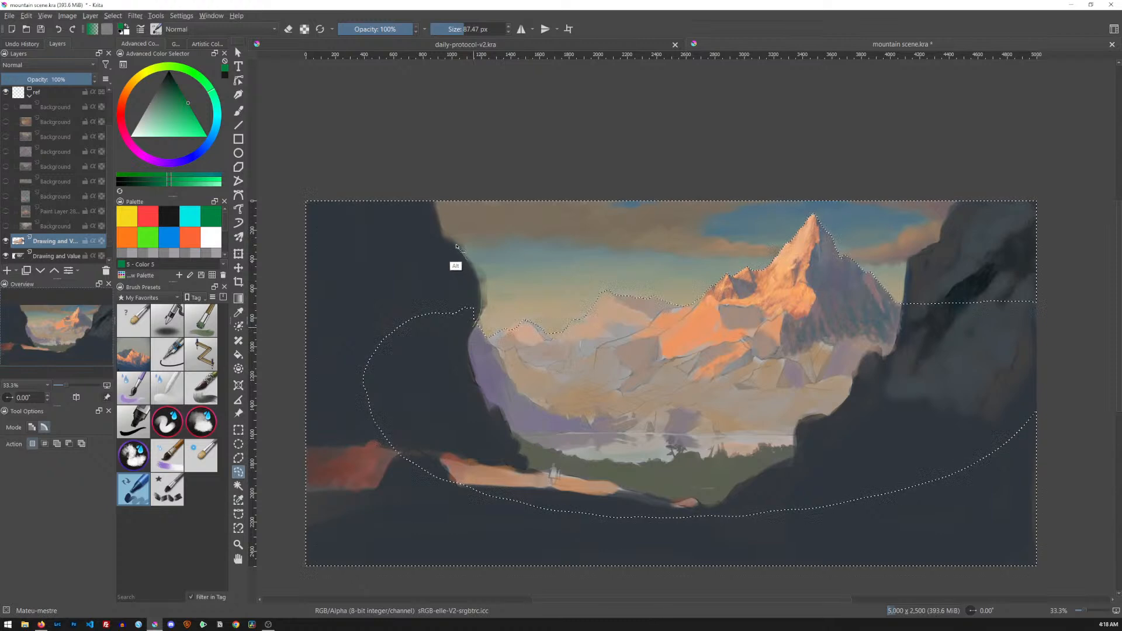
mouse_move(439, 213)
mouse_down()
mouse_move(391, 175)
mouse_move(266, 334)
mouse_move(328, 590)
mouse_move(600, 575)
mouse_move(533, 506)
mouse_up()
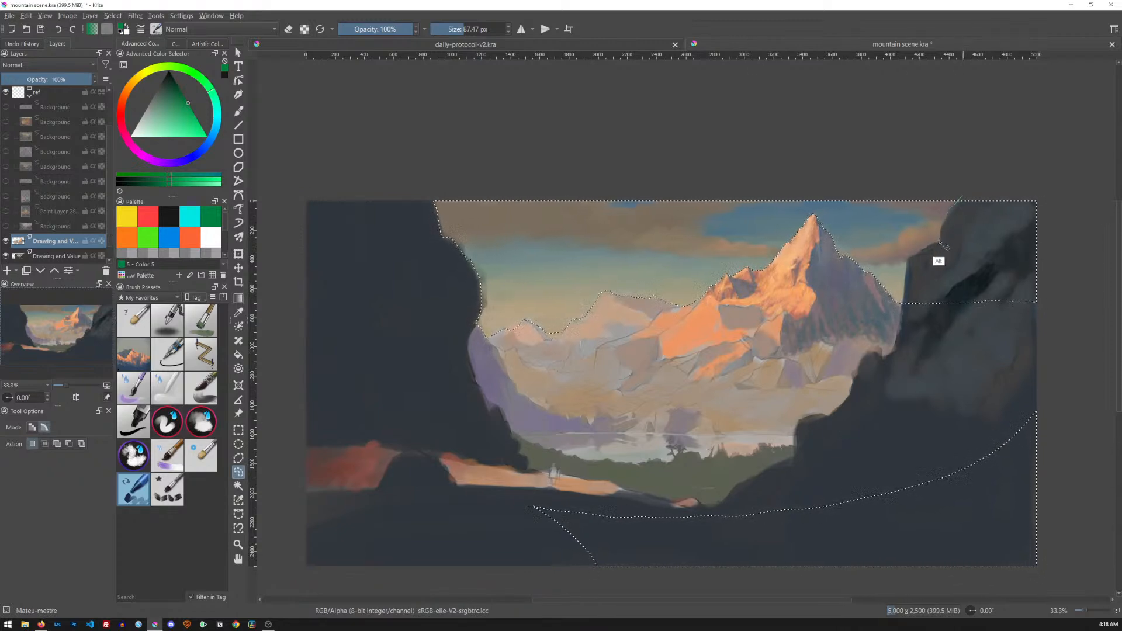
mouse_move(902, 316)
mouse_down()
mouse_move(892, 386)
mouse_move(839, 453)
mouse_move(668, 468)
mouse_move(491, 512)
mouse_move(572, 598)
mouse_move(786, 608)
mouse_move(1037, 573)
mouse_move(1089, 506)
mouse_move(1090, 382)
mouse_move(1070, 201)
mouse_up()
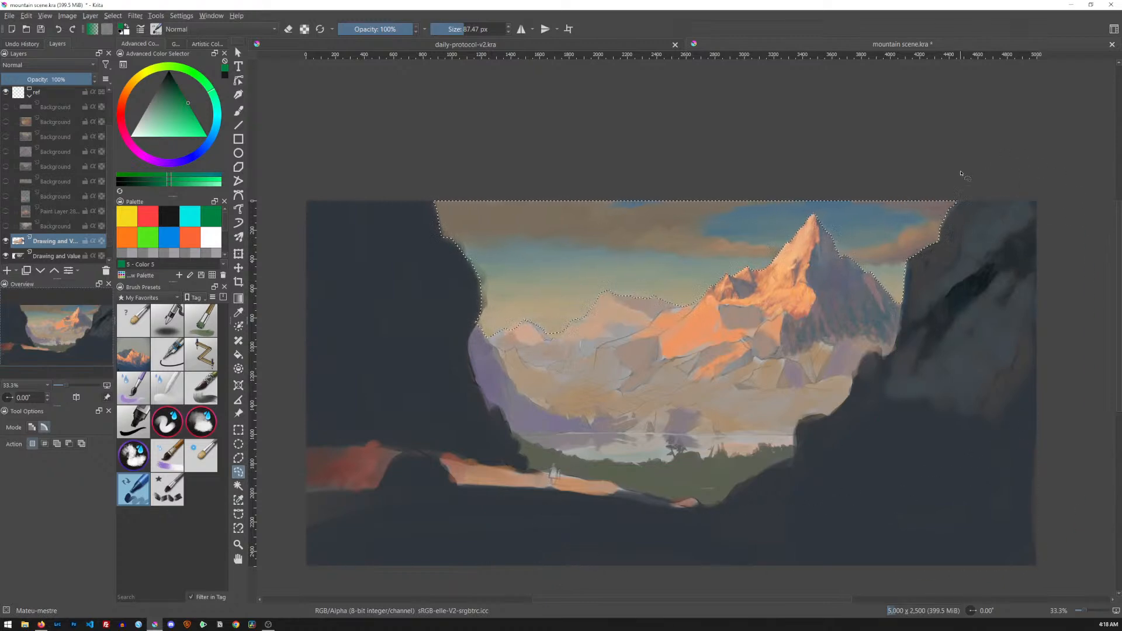
Copy the selected sky to its own layer, check it by hiding and showing layers, and clear the selection.
click(69, 257)
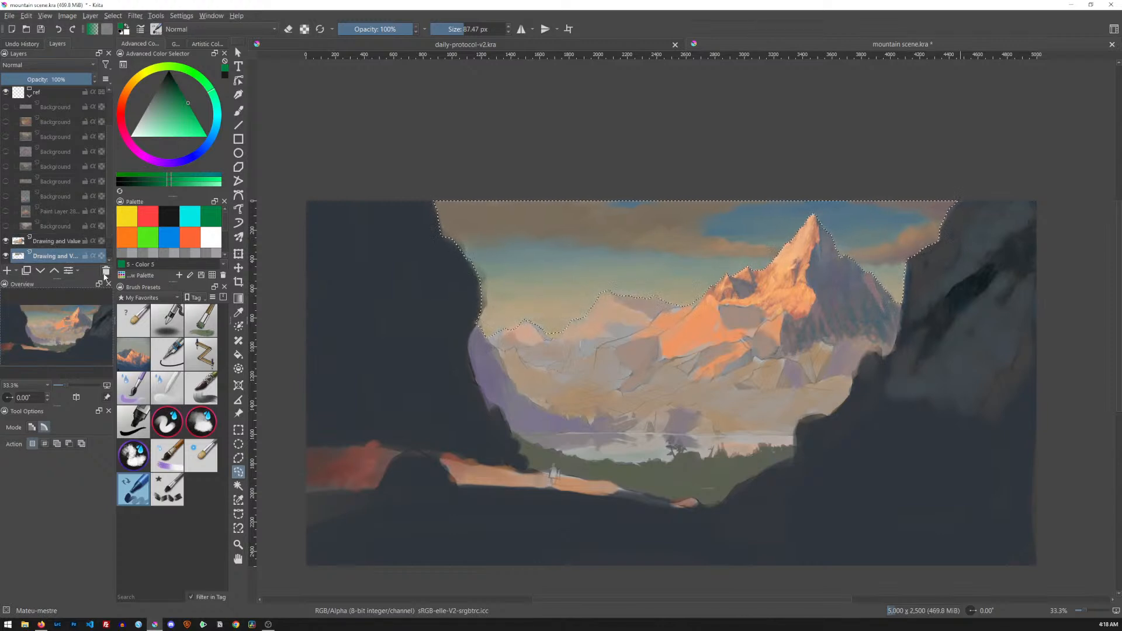
drag(107, 209, 108, 230)
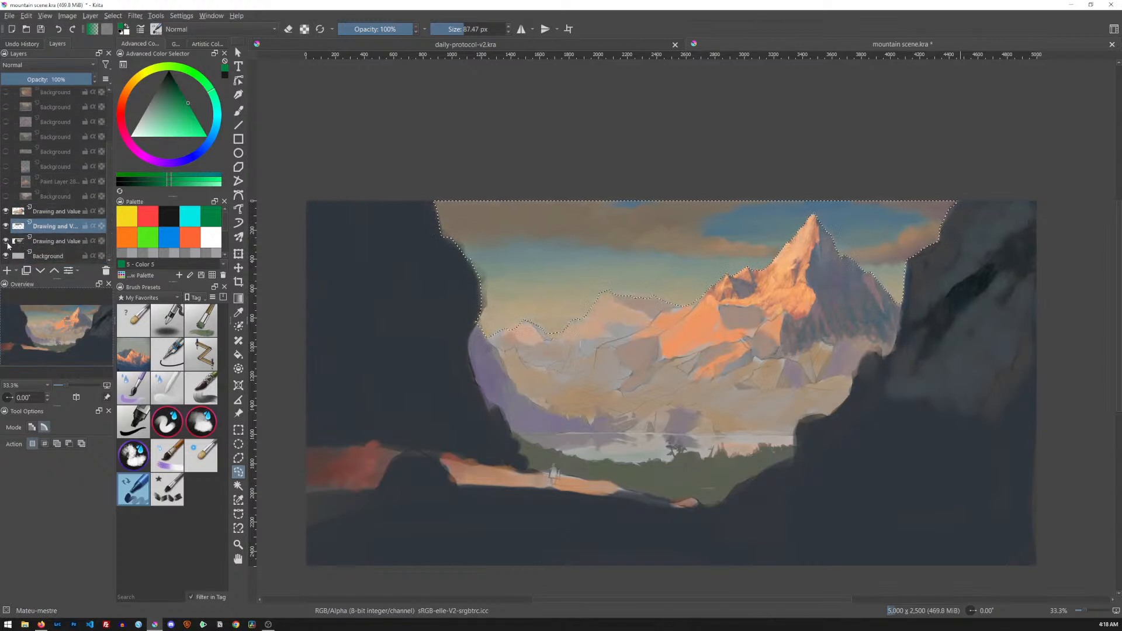
click(6, 241)
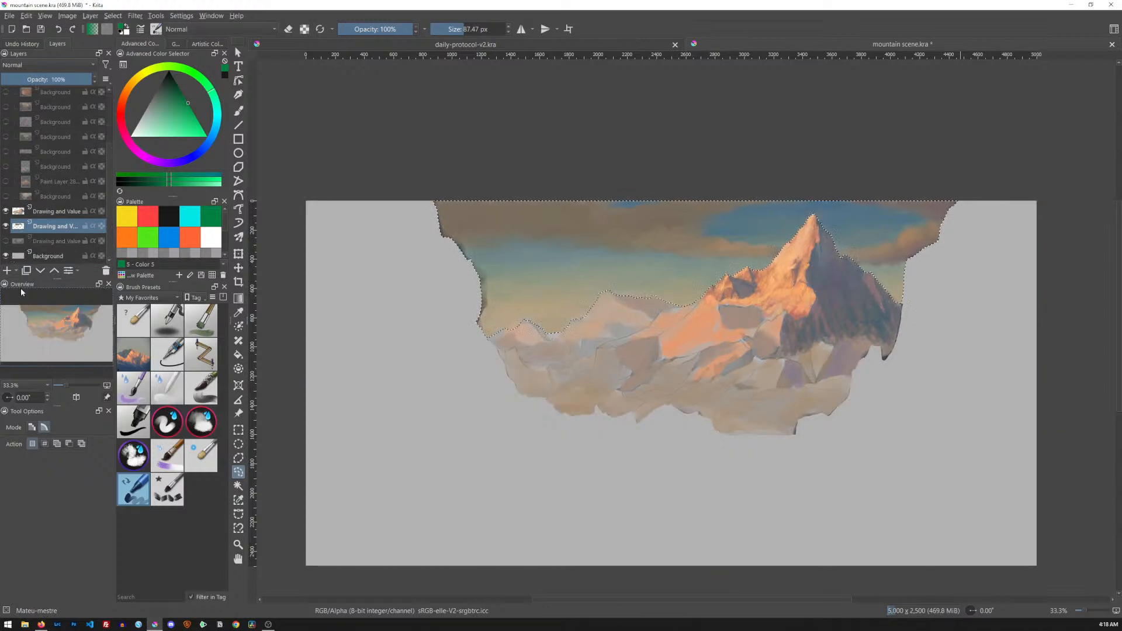
key(ctrl+shift+a)
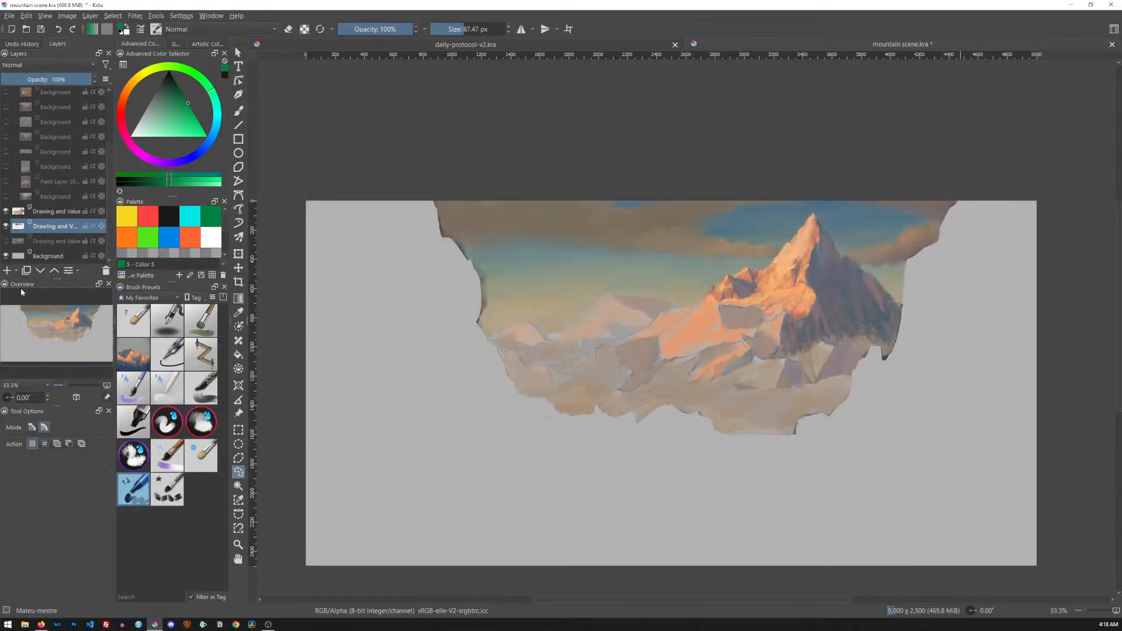
click(7, 226)
click(6, 226)
click(6, 241)
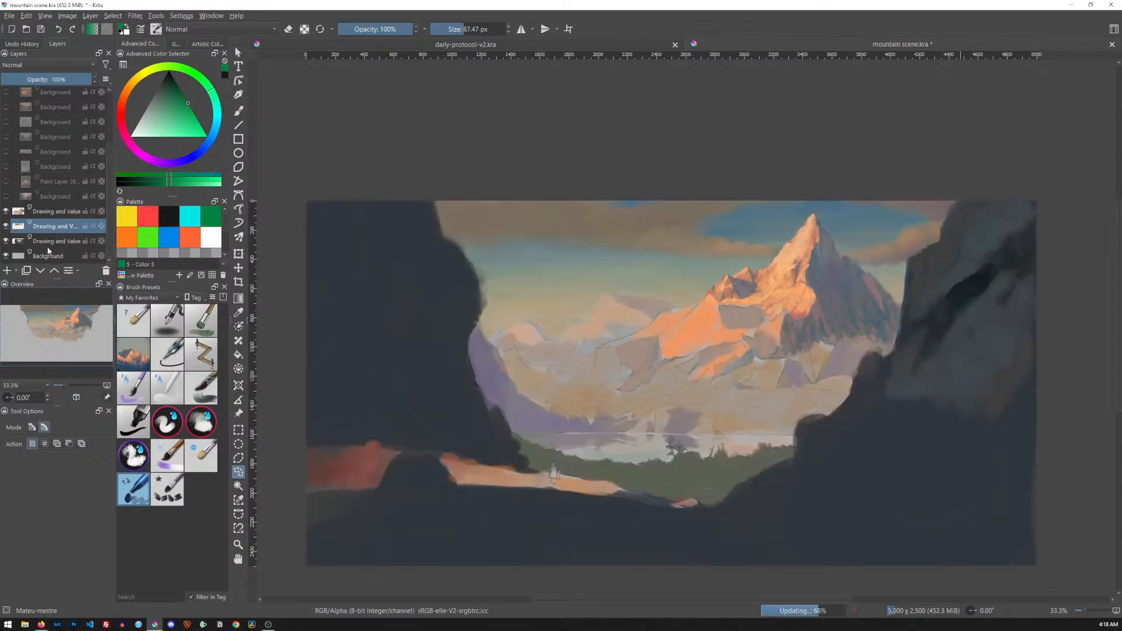
On the lowest Drawing and Value layer, trace a magnetic selection around the purple slope beside the left cliff.
click(18, 241)
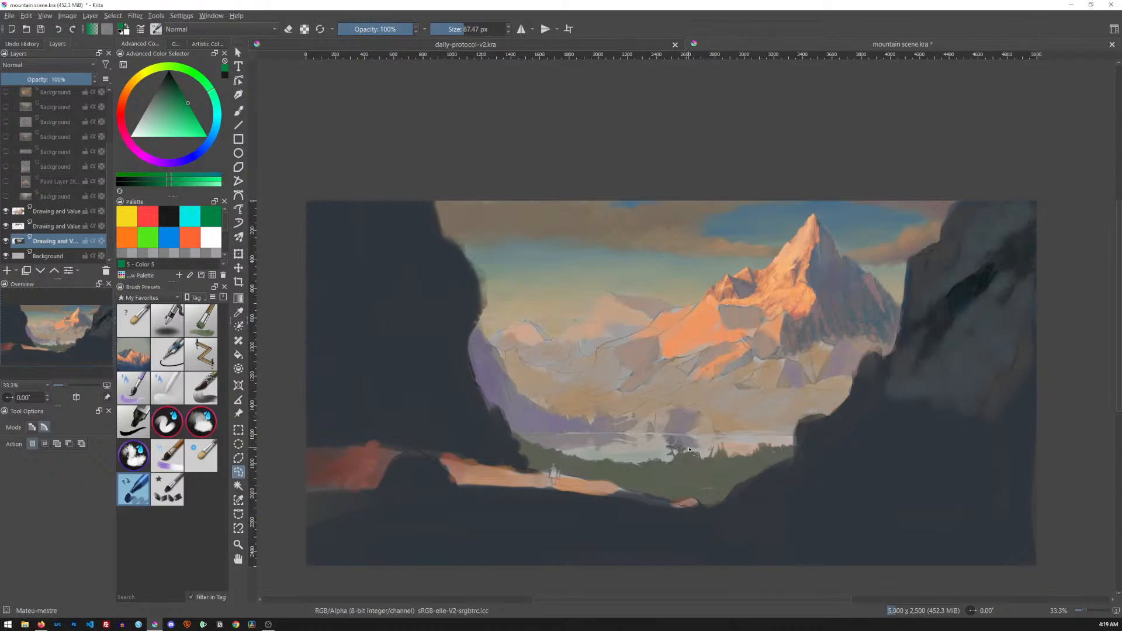
key(1)
drag(592, 474, 797, 188)
drag(648, 227, 826, 384)
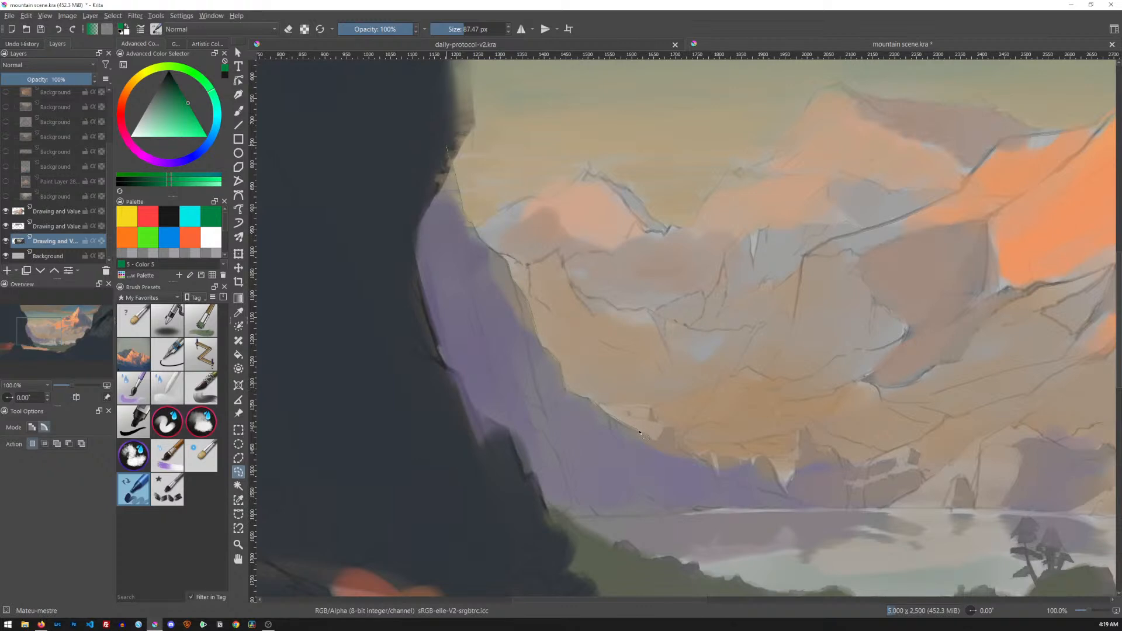
drag(424, 157, 447, 147)
key(shift)
mouse_move(600, 409)
mouse_down()
mouse_move(657, 411)
mouse_move(676, 433)
mouse_move(675, 482)
mouse_move(551, 522)
mouse_move(466, 484)
mouse_move(373, 277)
mouse_move(417, 124)
mouse_up()
drag(798, 451, 720, 375)
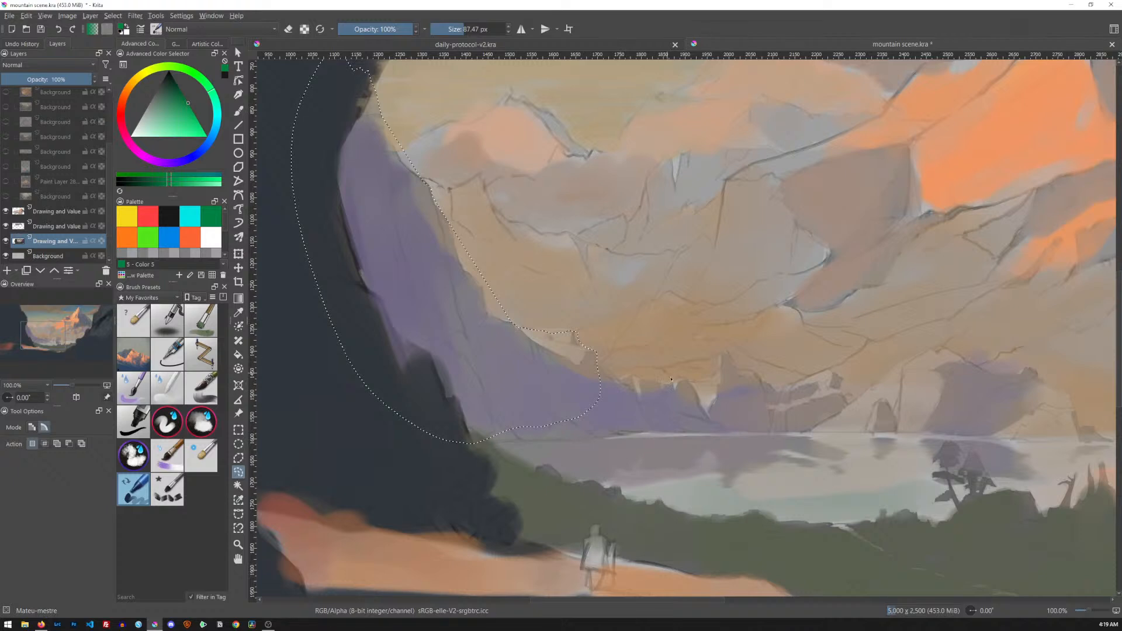
Add the remaining foothills along the lake's far shore to the selection, following their ridge and the waterline.
drag(777, 392, 714, 289)
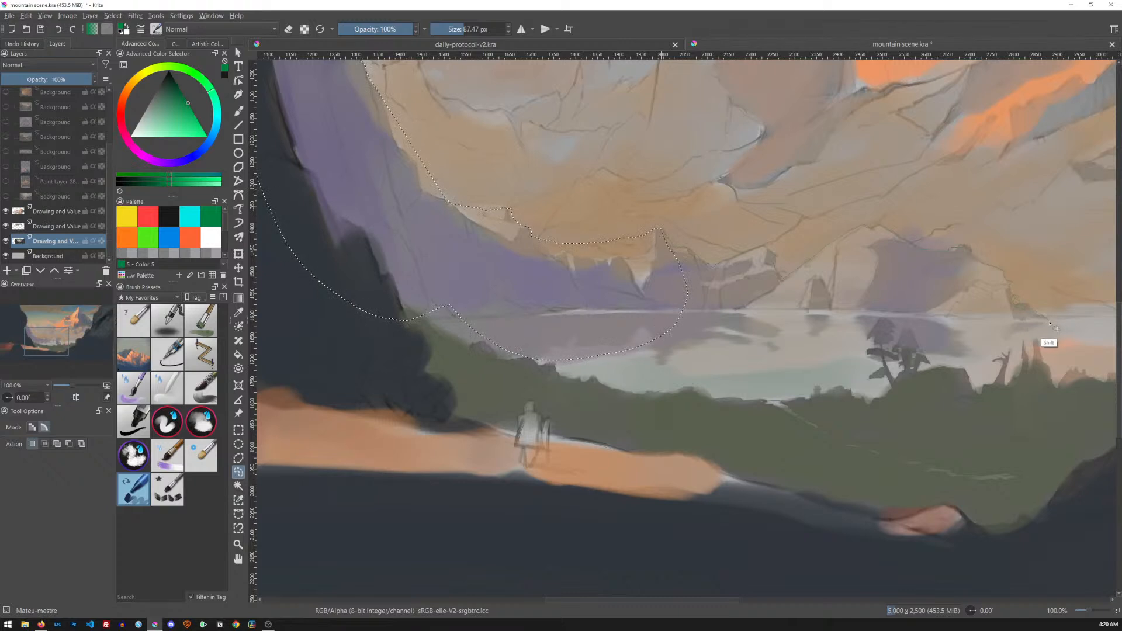
drag(834, 315, 670, 314)
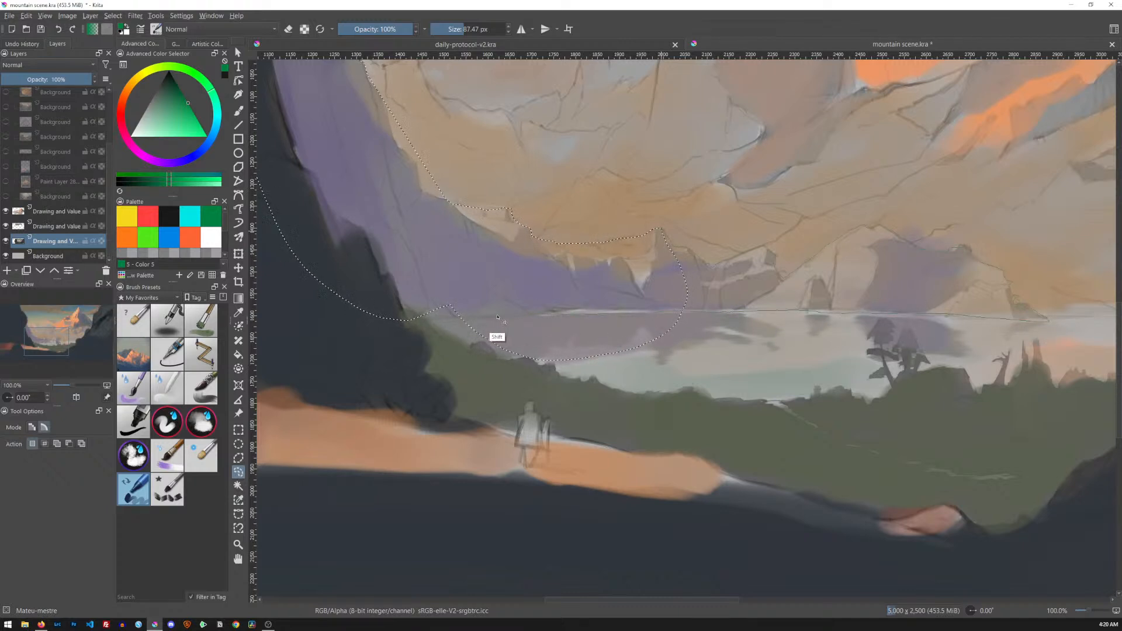
drag(394, 328, 395, 329)
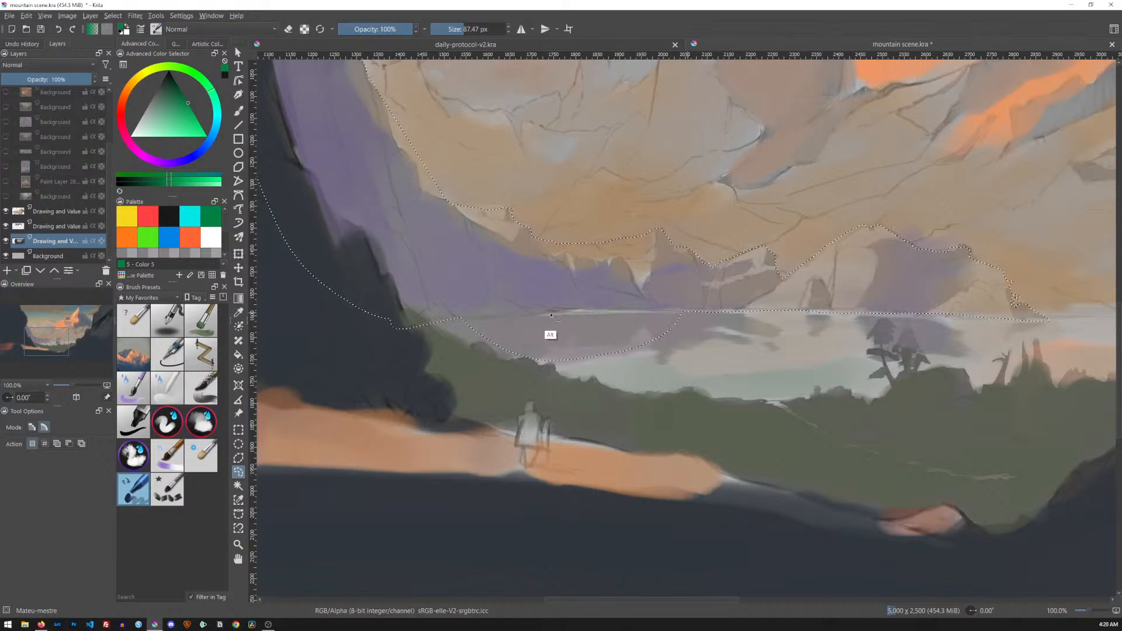
Trim the lake, dark cliff and beige mountain strip from the foothill selection, undoing the premature layer copy.
mouse_move(463, 320)
mouse_down()
mouse_move(404, 337)
mouse_move(391, 362)
mouse_move(494, 404)
mouse_move(650, 408)
mouse_move(753, 356)
mouse_up()
mouse_move(359, 229)
mouse_down()
mouse_move(282, 179)
mouse_move(302, 378)
mouse_move(429, 391)
mouse_up()
drag(430, 190, 676, 405)
key(alt)
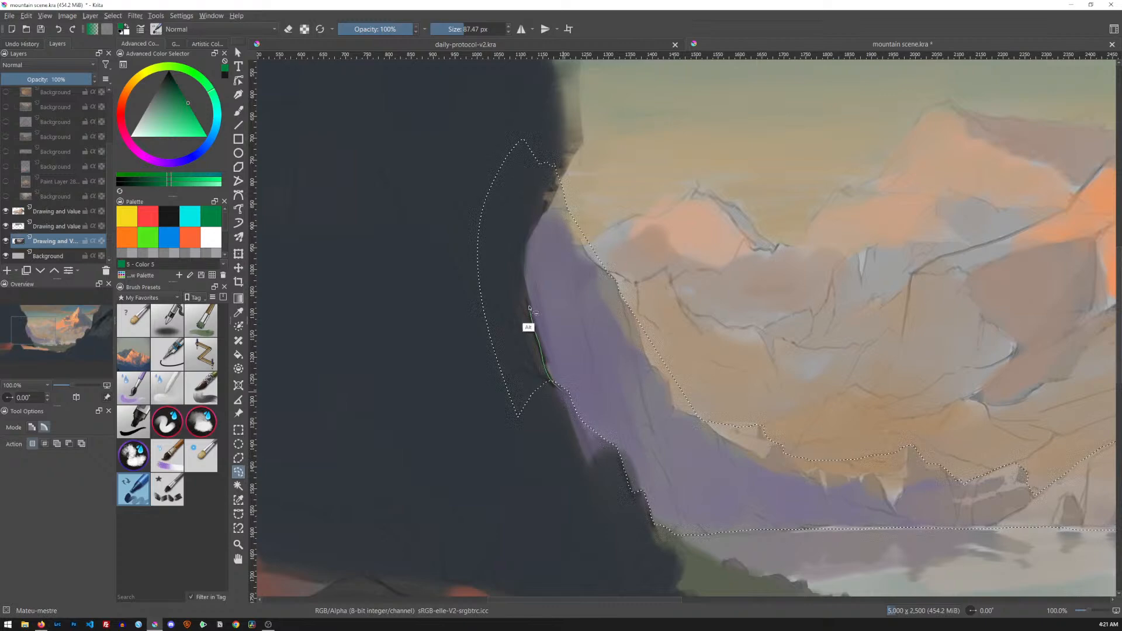
mouse_move(523, 248)
mouse_down()
mouse_move(567, 154)
mouse_move(512, 109)
mouse_move(410, 209)
mouse_move(470, 445)
mouse_move(560, 442)
mouse_up()
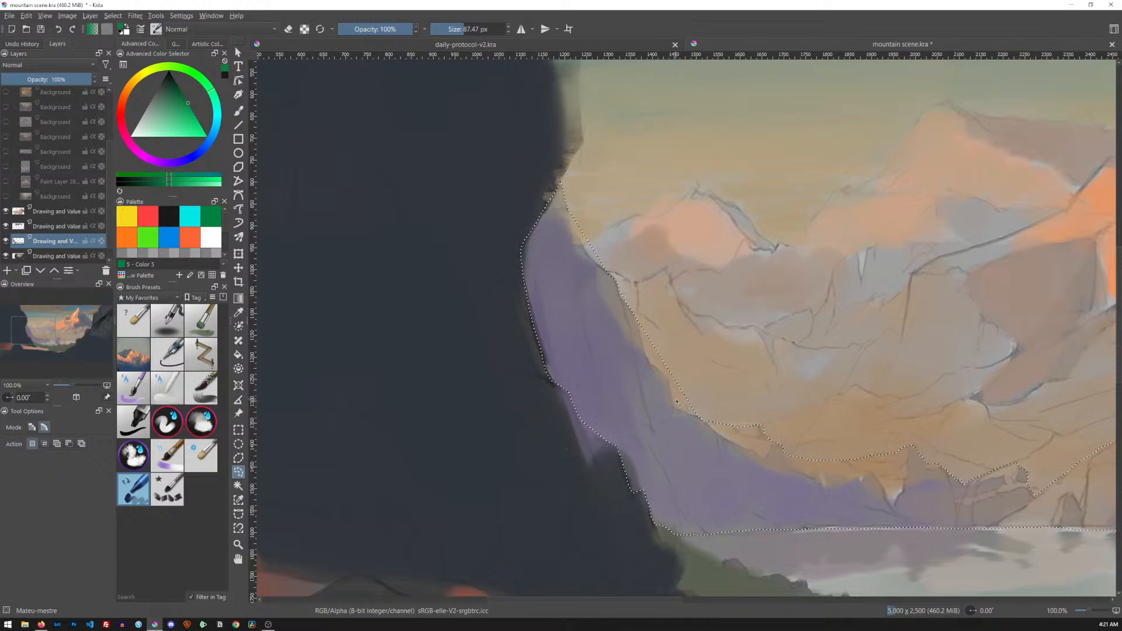
key(ctrl+z)
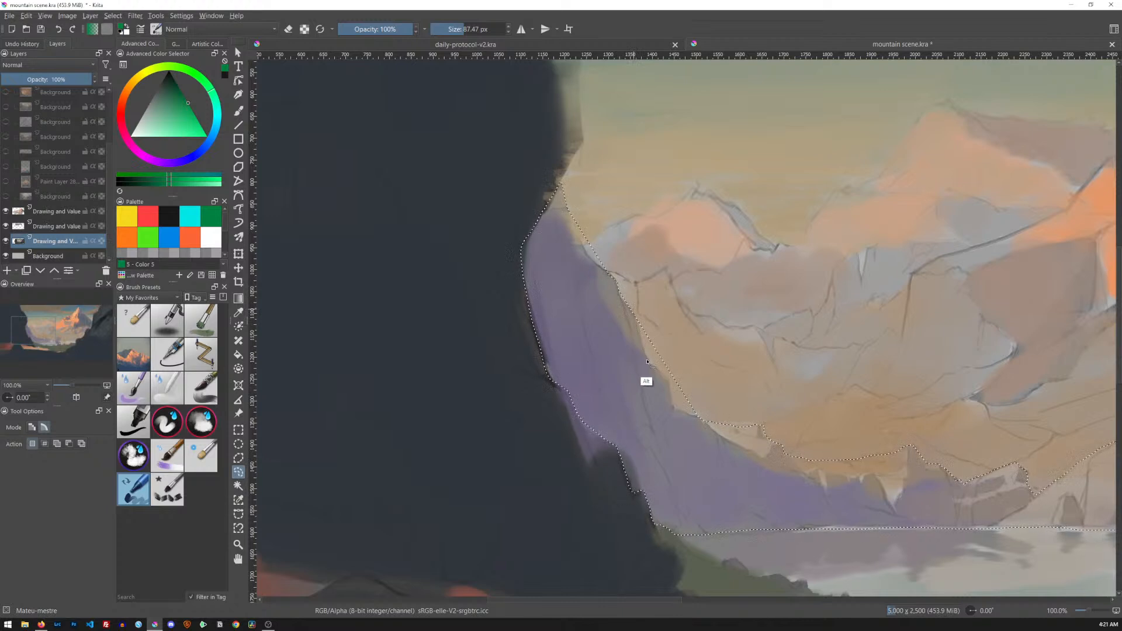
mouse_move(706, 420)
mouse_down()
mouse_move(703, 347)
mouse_move(671, 298)
mouse_up()
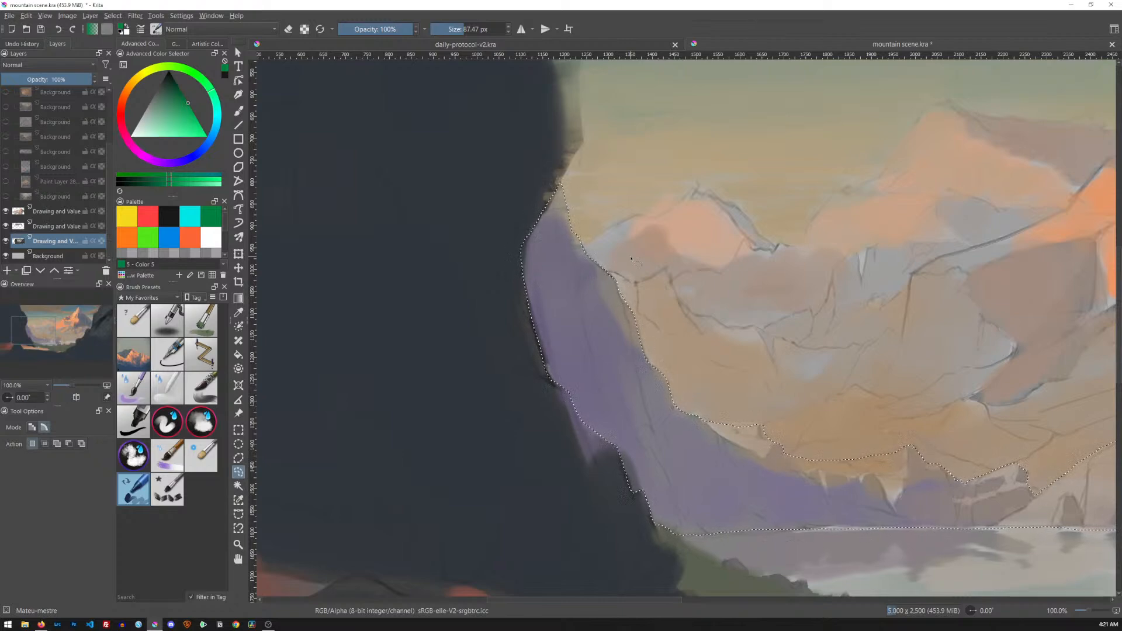
Copy the selected purple foothills to a new layer and move it above the mountain layer.
key(ctrl+j)
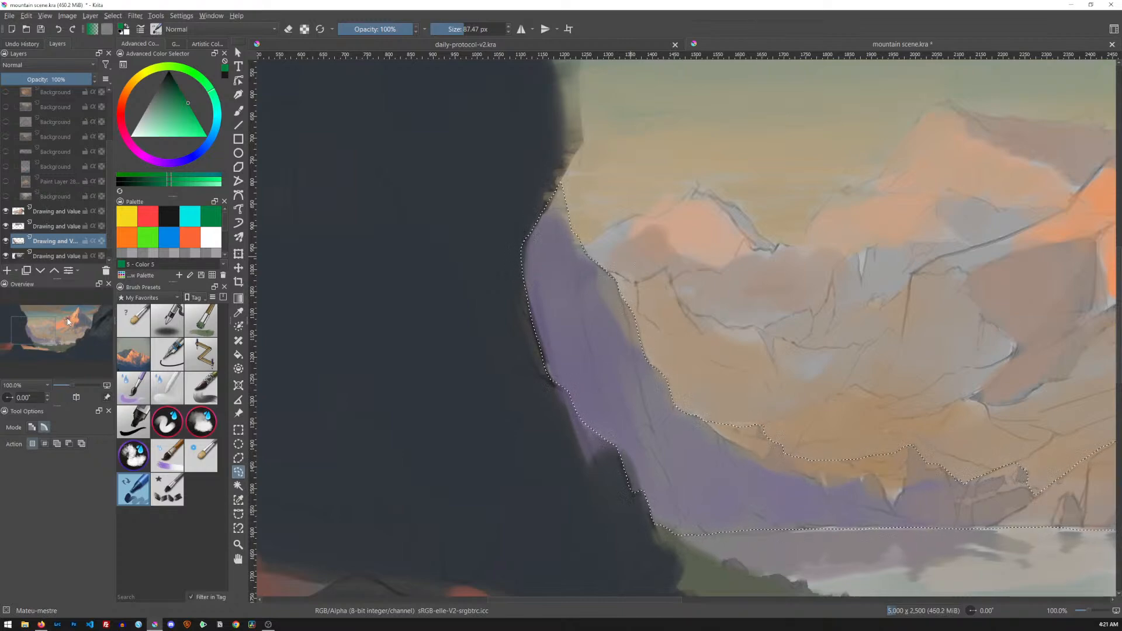
click(55, 271)
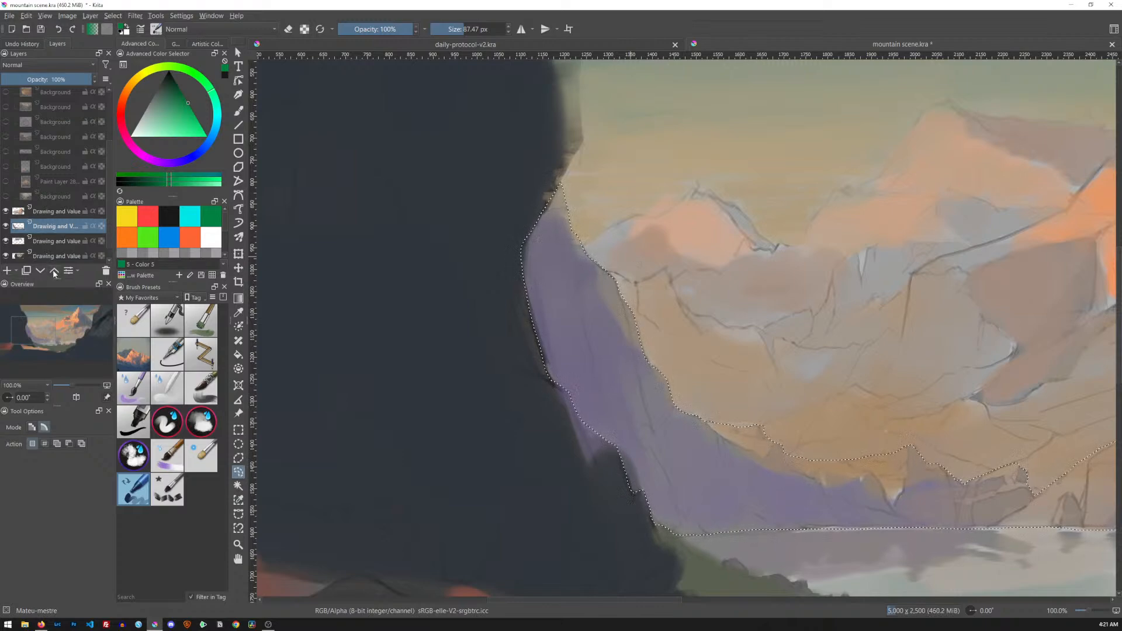
click(55, 271)
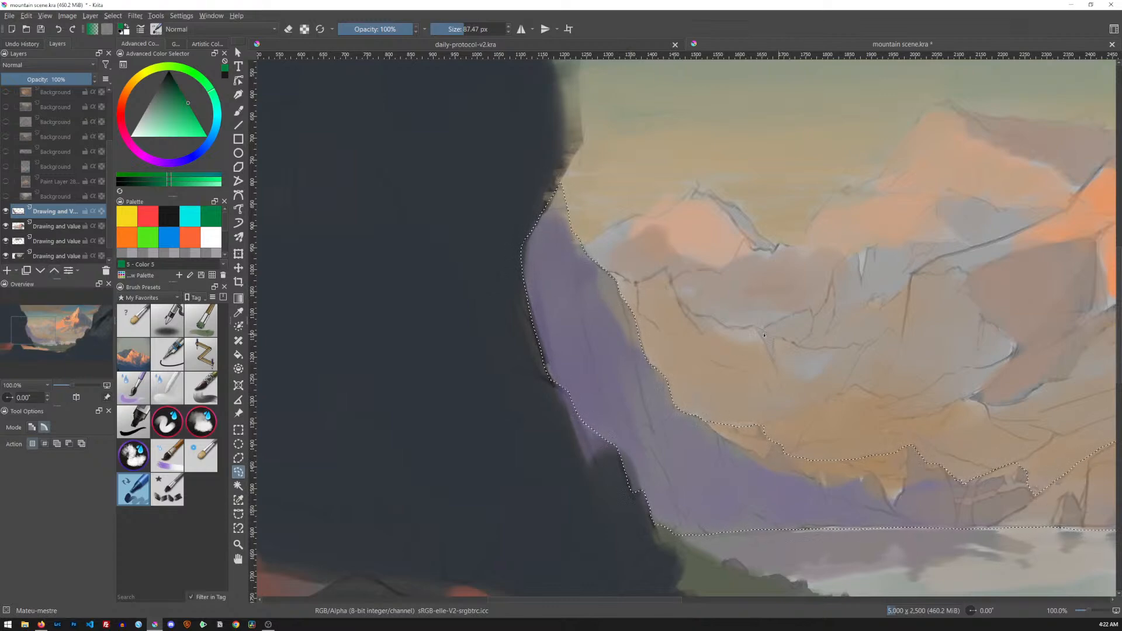
drag(753, 258, 734, 301)
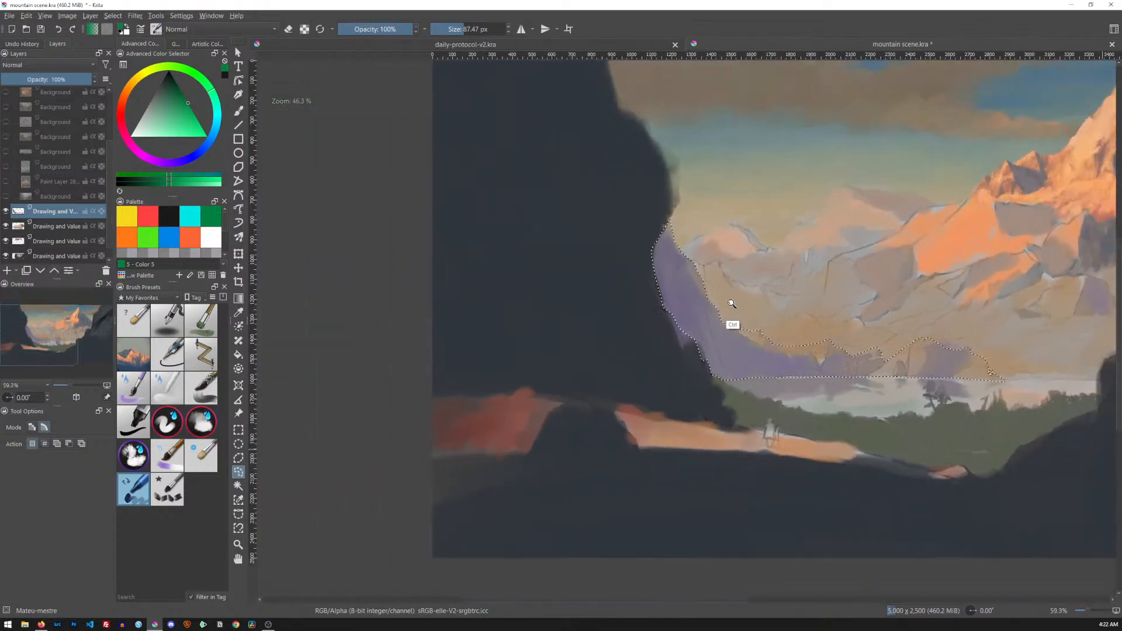
drag(814, 254, 757, 300)
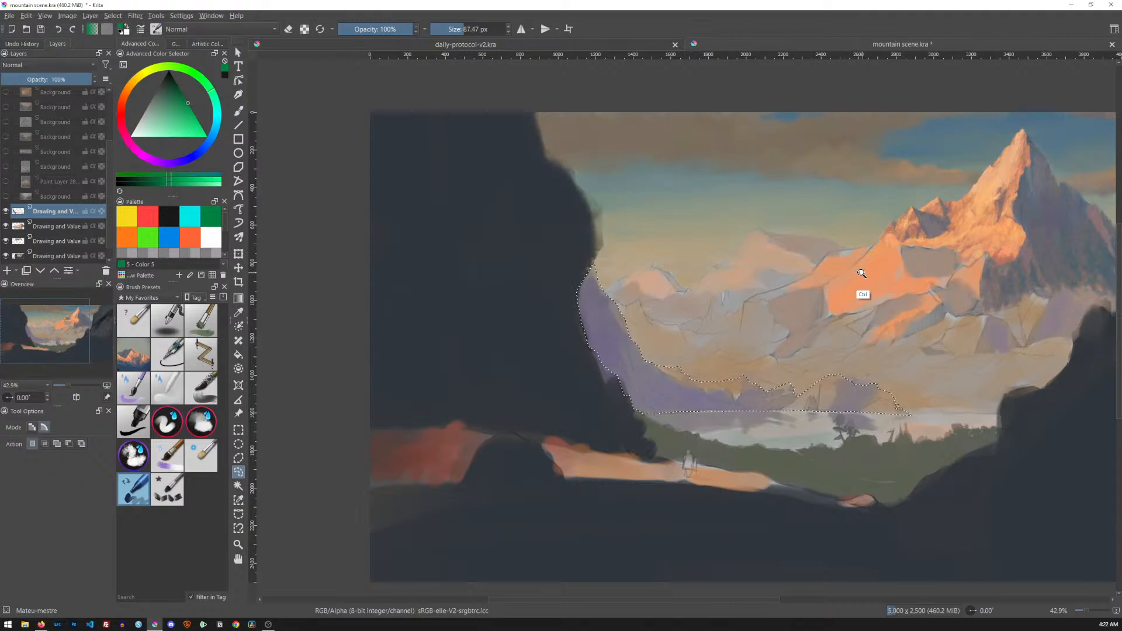
drag(842, 279, 741, 256)
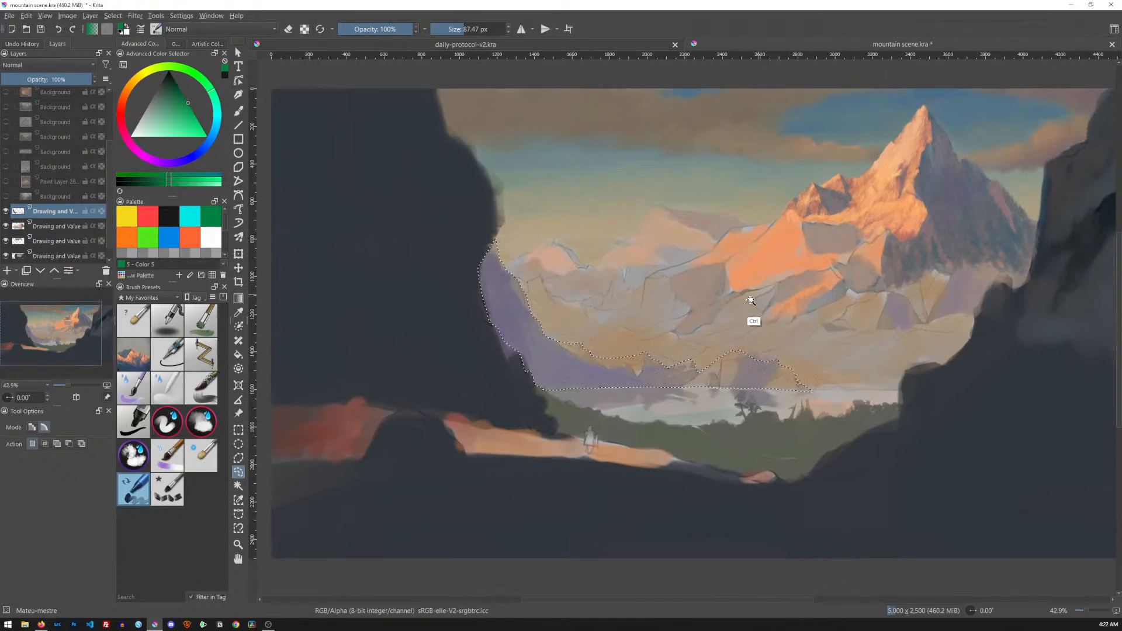
scroll(755, 298, up, 2)
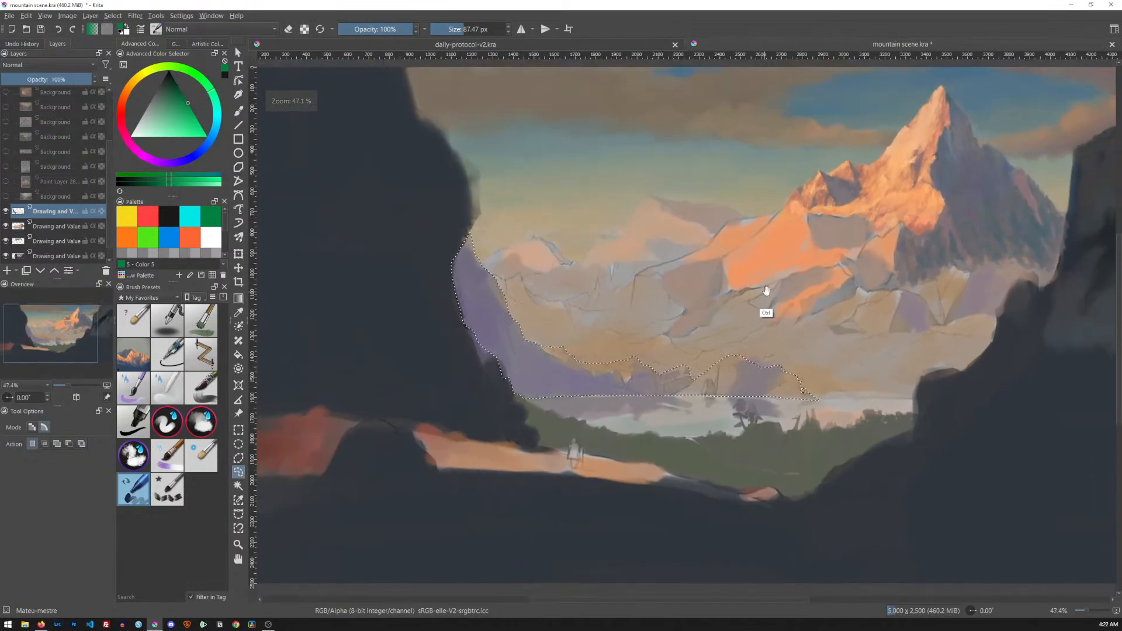
mouse_move(801, 270)
mouse_down()
mouse_move(737, 261)
mouse_move(774, 286)
mouse_move(752, 358)
mouse_move(749, 265)
mouse_move(776, 314)
mouse_move(767, 313)
mouse_up()
key(5)
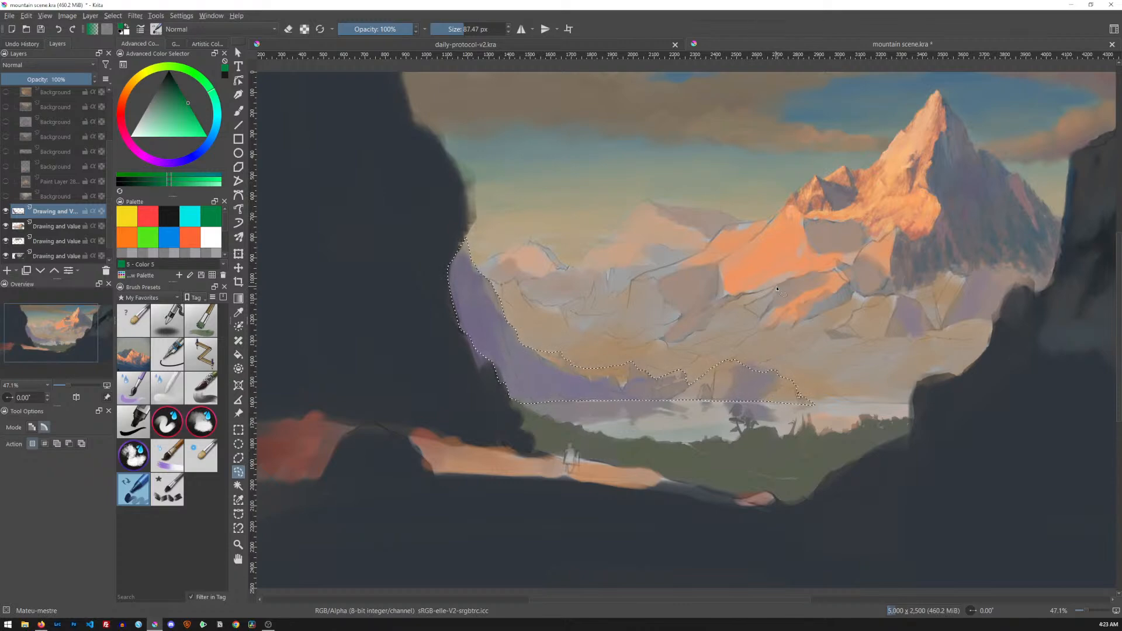
Save the document and clear the foothill selection.
key(ctrl+s)
scroll(110, 236, down, 1)
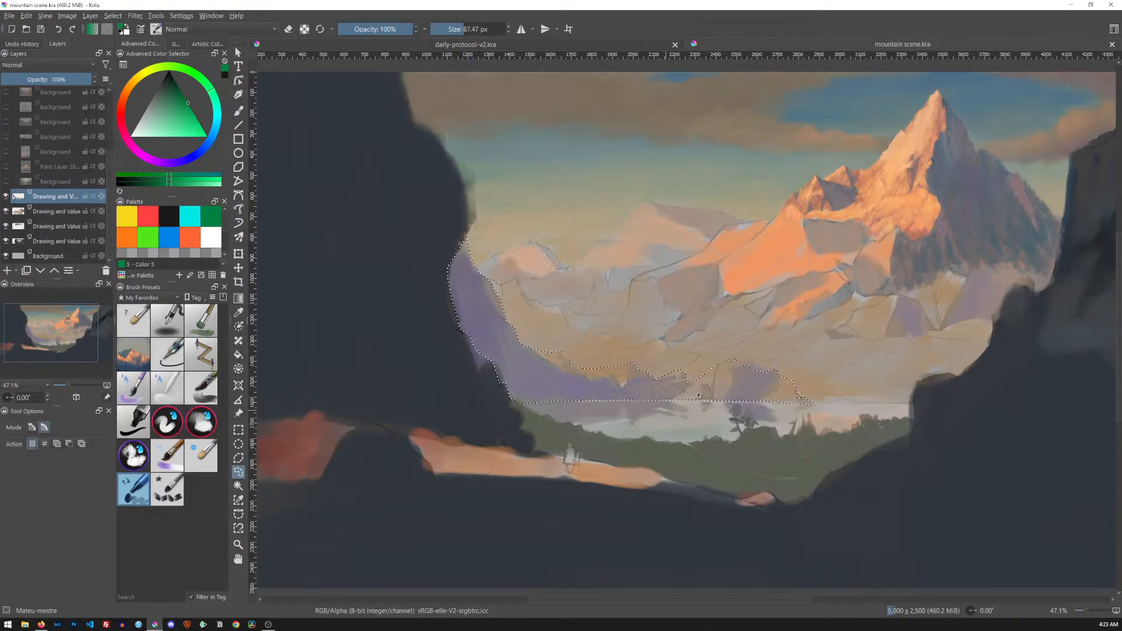
mouse_move(680, 276)
mouse_down()
mouse_move(765, 271)
mouse_move(682, 256)
mouse_up()
key(ctrl+shift+a)
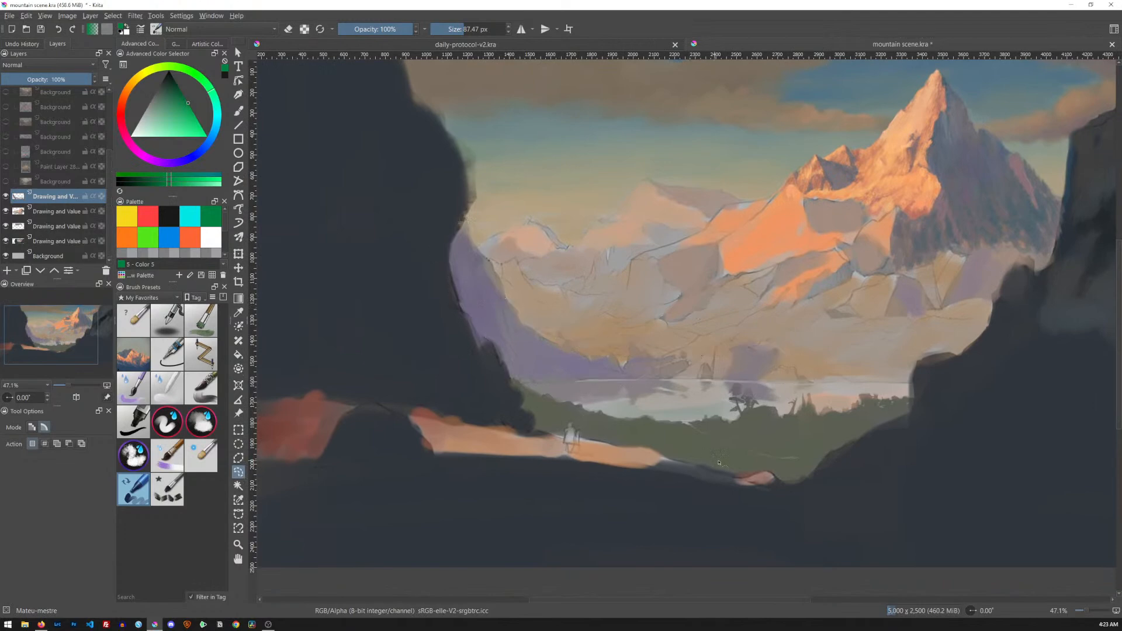
On the lowest Drawing and Value layer, trace a magnetic selection around the lake and the green wooded bank.
click(76, 241)
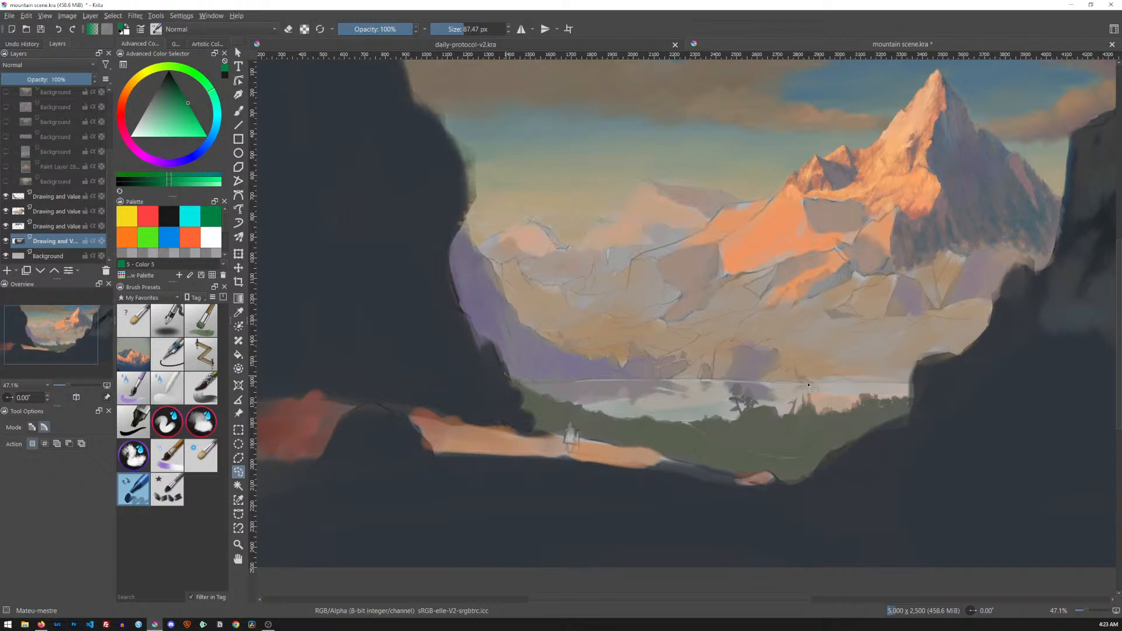
mouse_move(894, 385)
mouse_down()
mouse_move(913, 387)
mouse_move(911, 416)
mouse_move(807, 480)
mouse_move(734, 481)
mouse_move(672, 462)
mouse_up()
mouse_move(547, 434)
mouse_down()
mouse_move(518, 414)
mouse_move(508, 377)
mouse_up()
Copy the selected lake and bank to a new layer, move it above the foothills layer, and clear the selection.
key(ctrl+c)
key(ctrl+v)
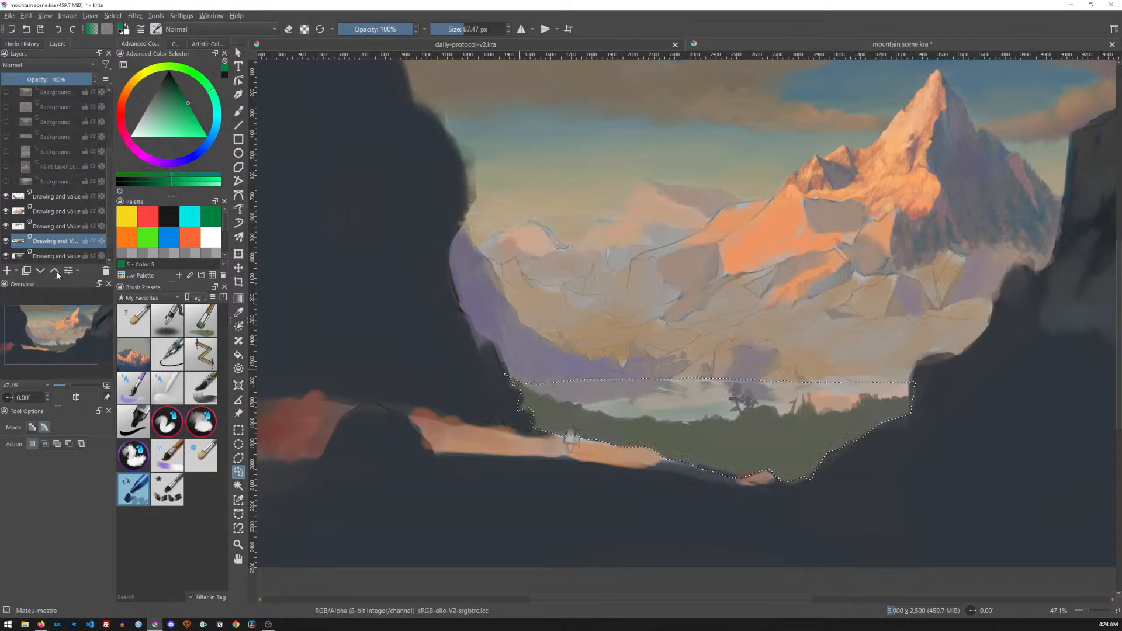
click(56, 272)
click(56, 272)
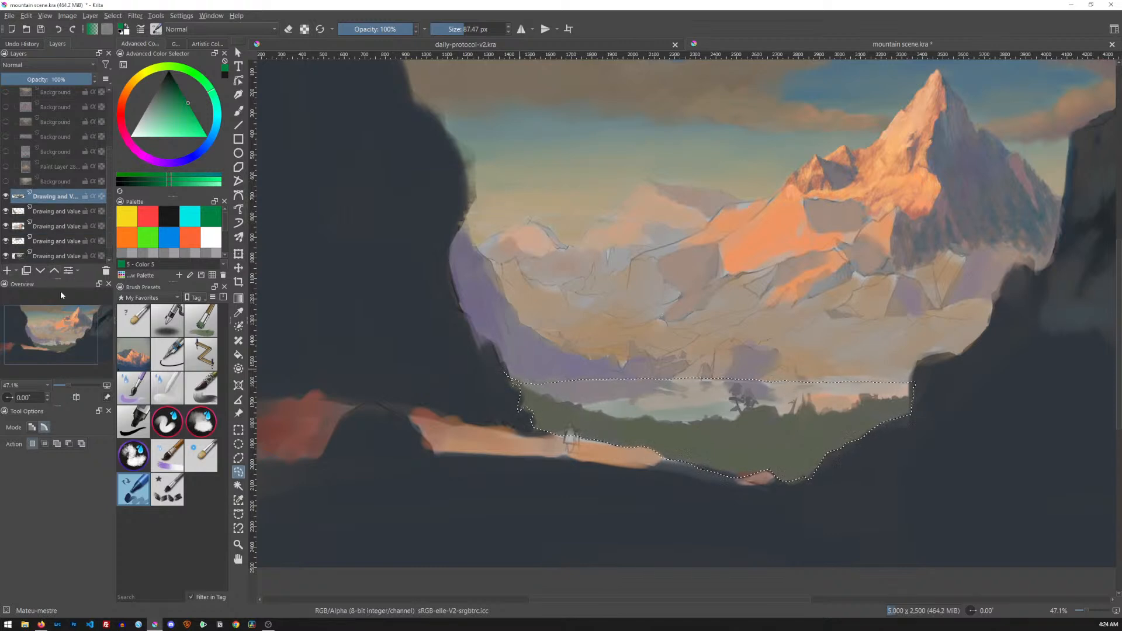
key(ctrl+shift+a)
scroll(94, 253, down, 1)
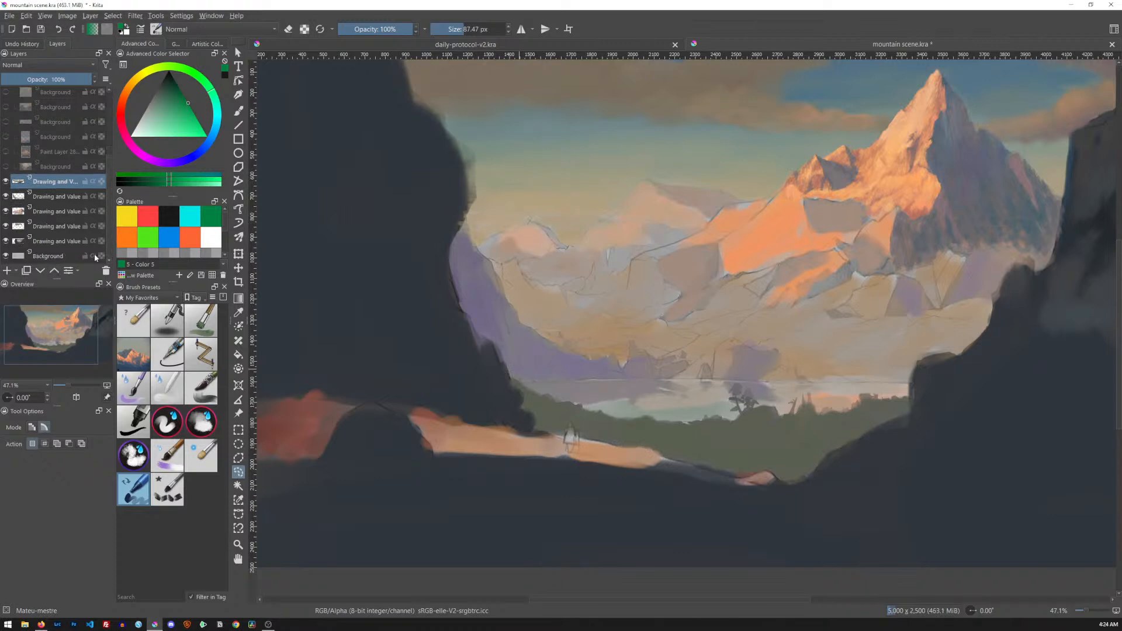
On the lowest Drawing and Value layer, trace a magnetic selection around both dark cliffs and the foreground ground.
click(65, 242)
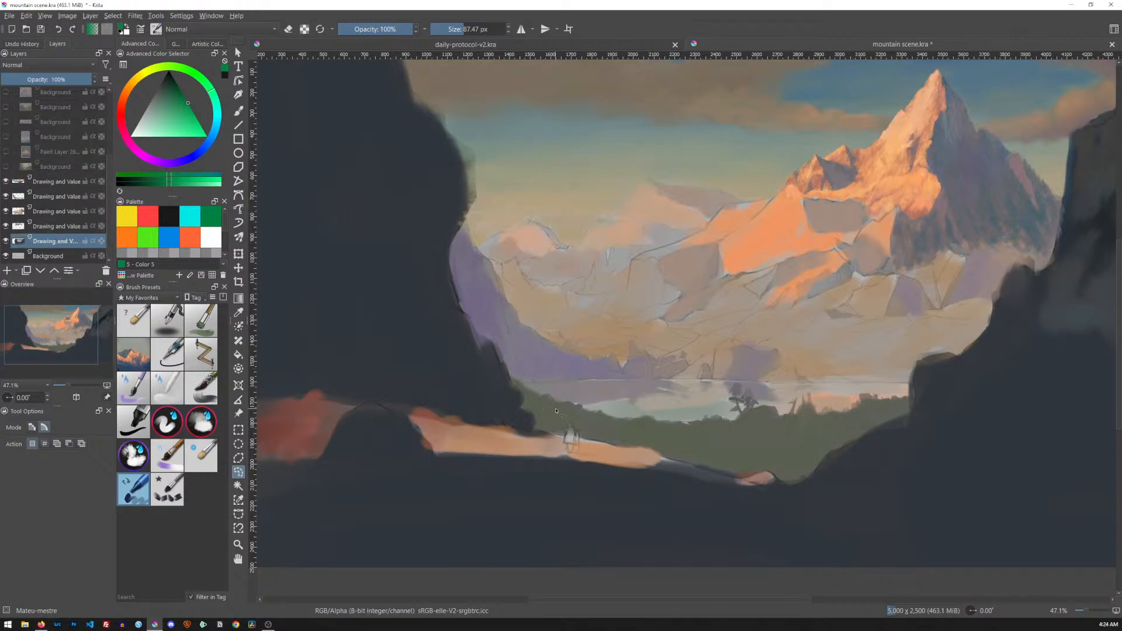
key(minus)
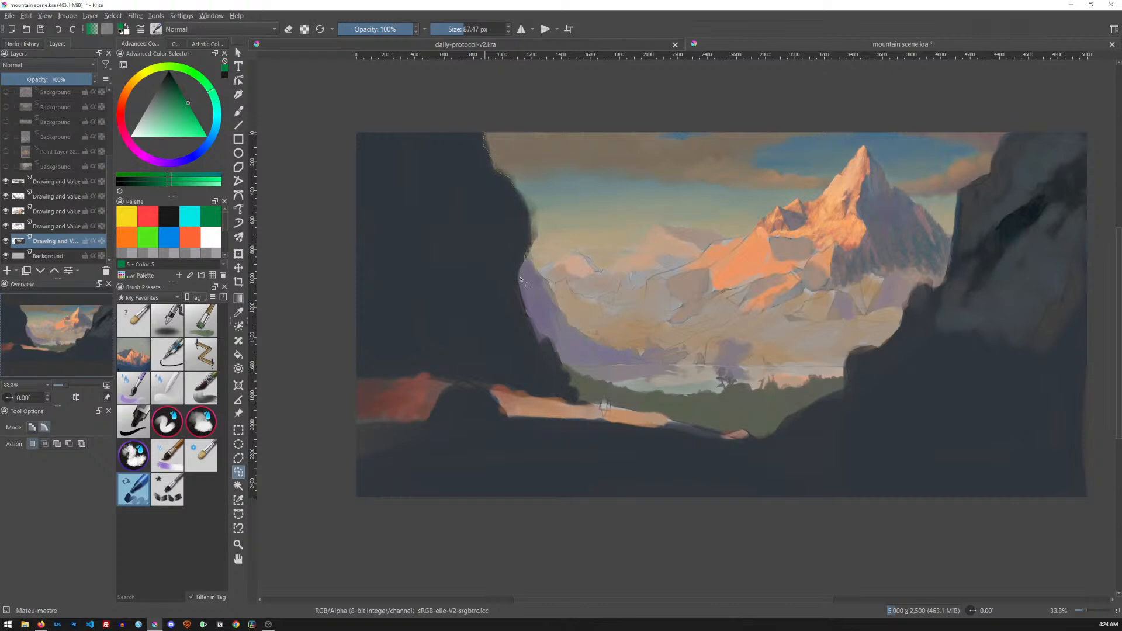
drag(541, 345, 562, 370)
mouse_move(601, 449)
mouse_down()
mouse_move(604, 490)
mouse_move(565, 525)
mouse_move(350, 528)
mouse_move(310, 364)
mouse_move(349, 114)
mouse_move(480, 121)
mouse_up()
mouse_move(1092, 525)
mouse_down()
mouse_move(556, 553)
mouse_move(567, 416)
mouse_up()
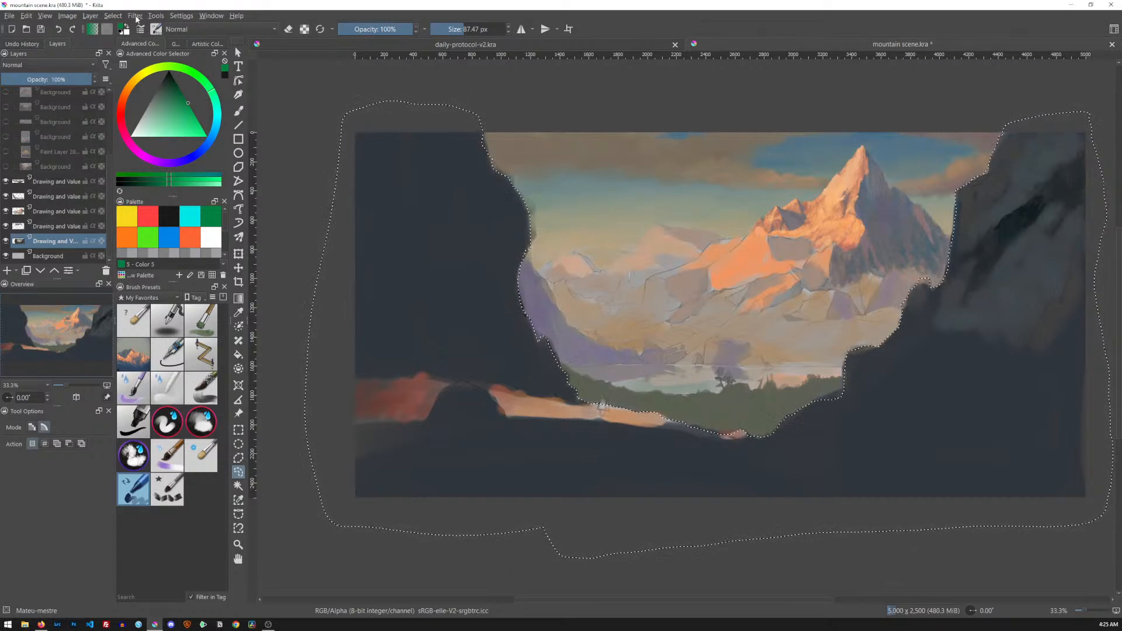
Feather the selection around the dark cliffs and foreground ground by 5 pixels.
click(114, 16)
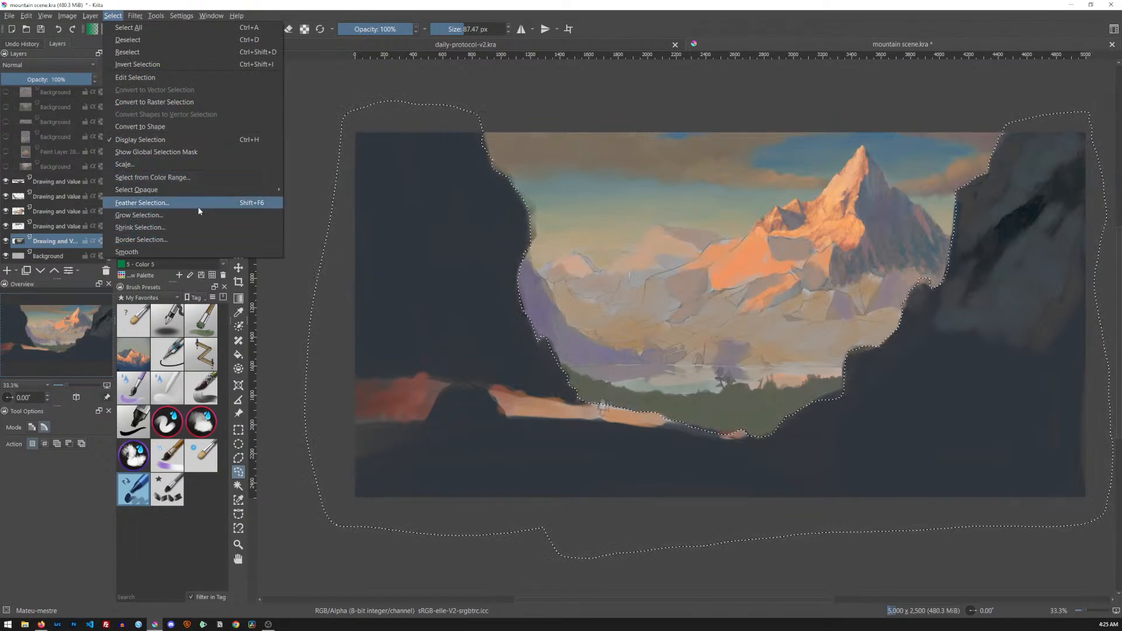
click(218, 203)
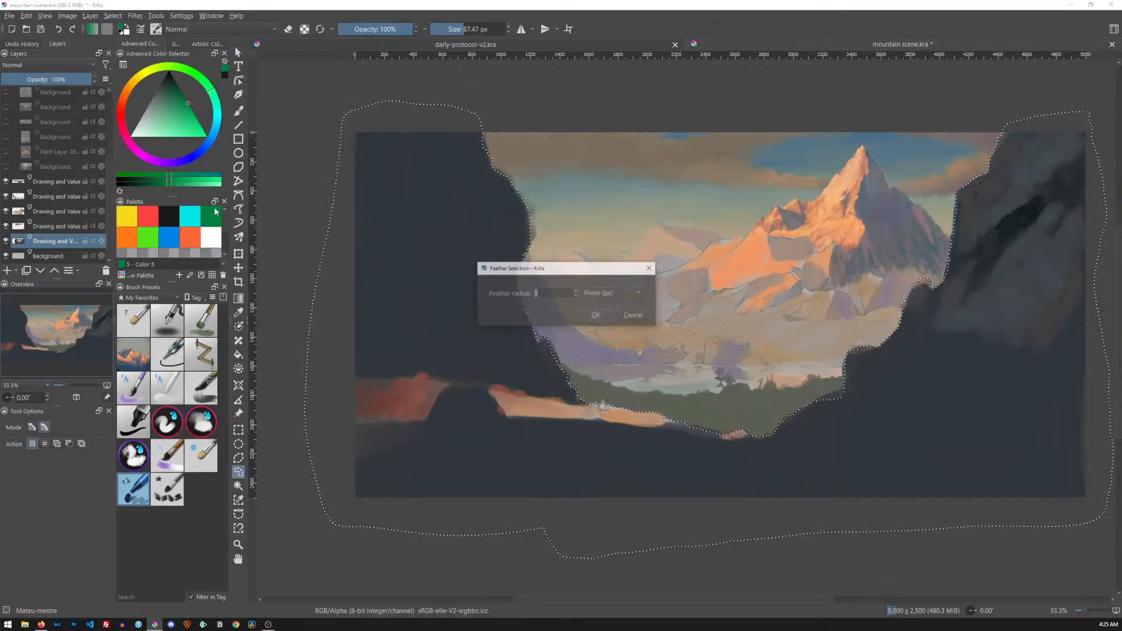
click(597, 316)
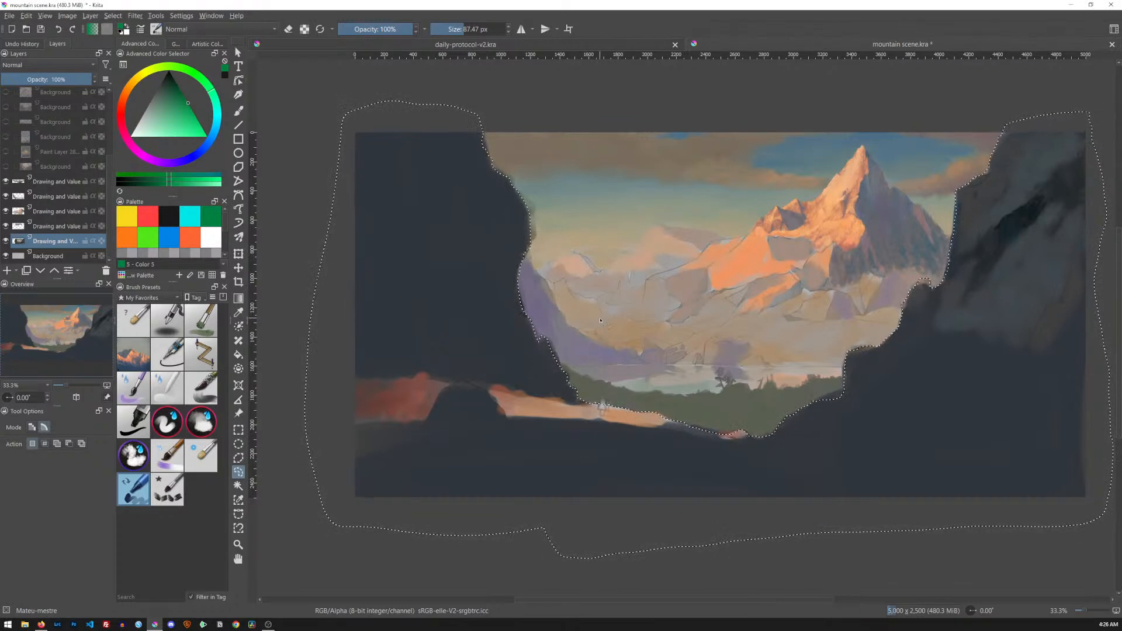
Copy the feathered foreground to a new layer and move it above the lake and bank layer.
click(54, 271)
click(54, 270)
click(54, 272)
click(54, 272)
scroll(107, 250, down, 1)
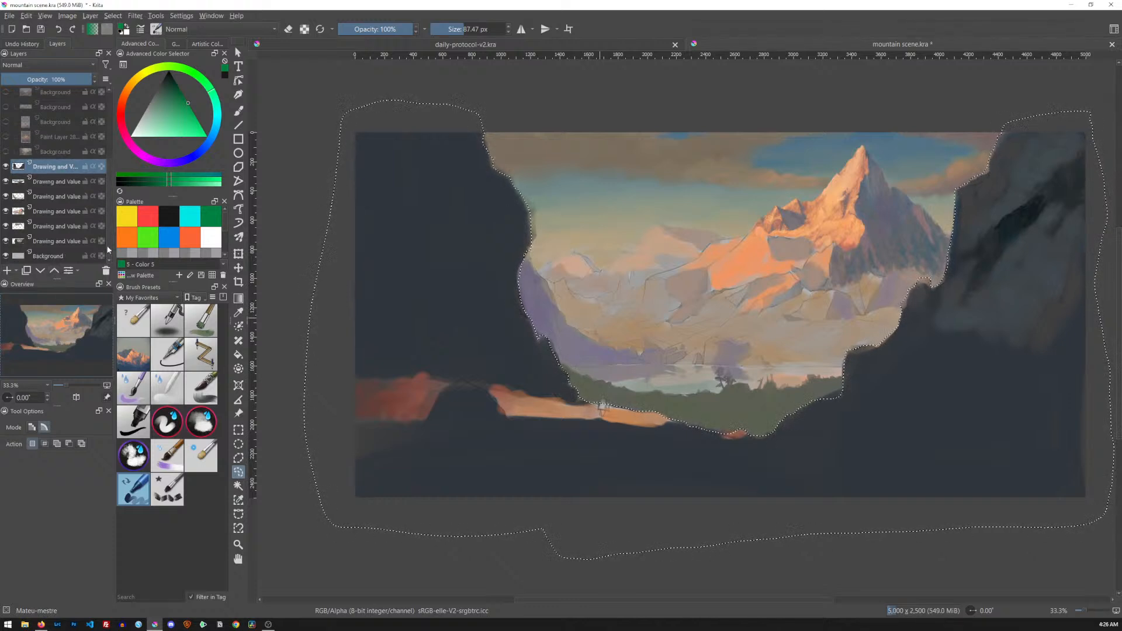
Briefly hide the lowest Drawing and Value layer to check the foreground cut-out's edges, clearing the selection before showing the layer again.
click(6, 241)
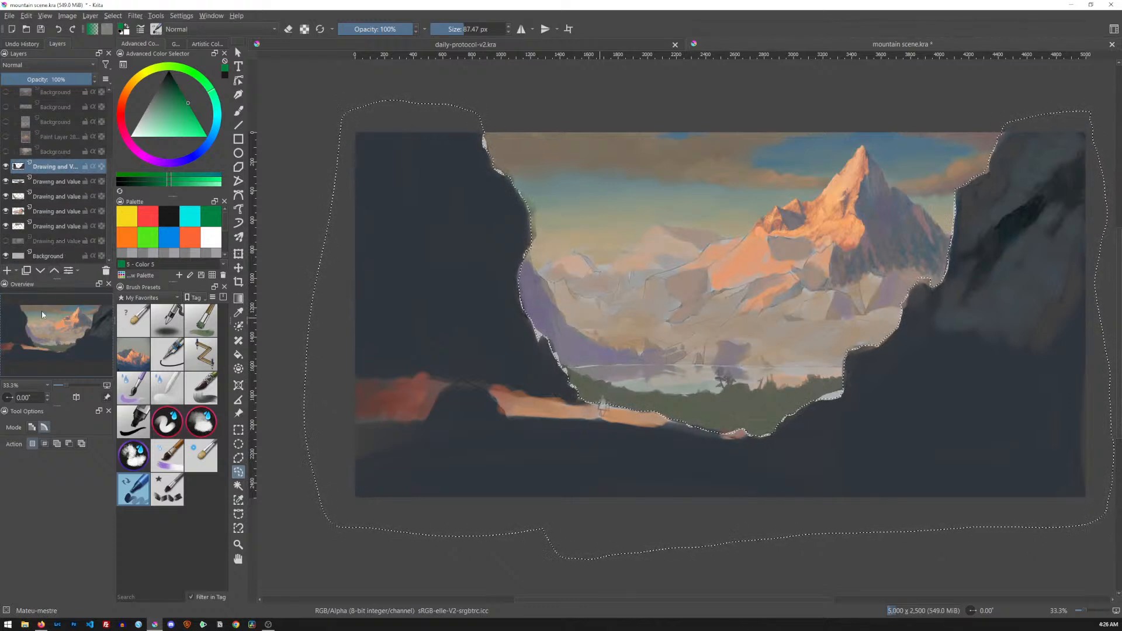
click(786, 457)
click(6, 242)
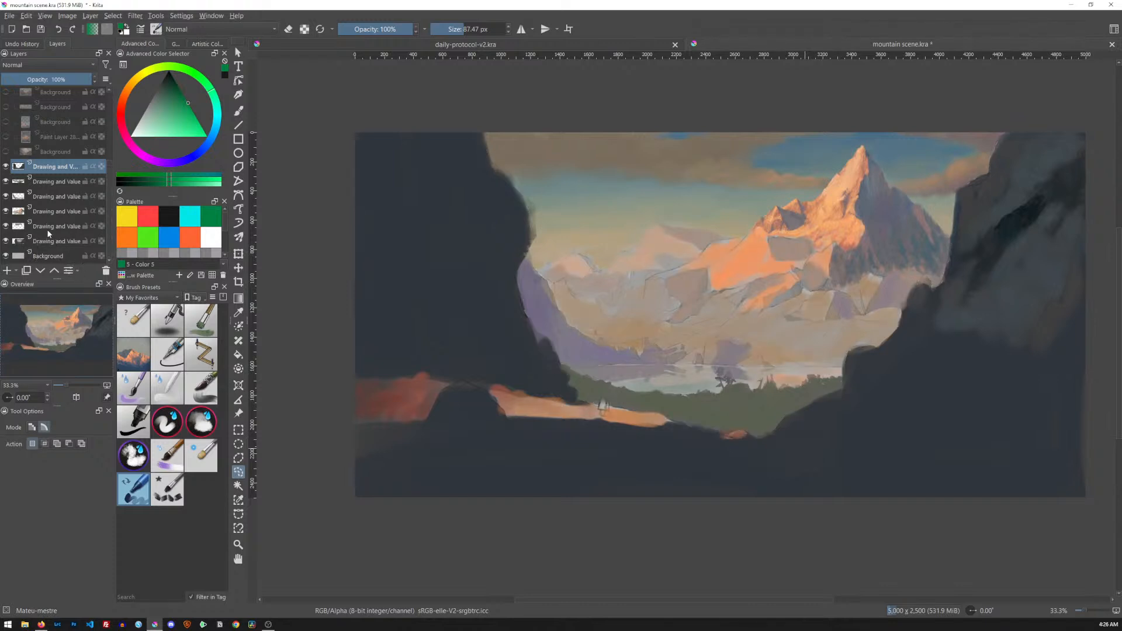
Load the sky layer as a selection and subtract the stray fragments around the outside of the canvas.
ctrl+click(22, 230)
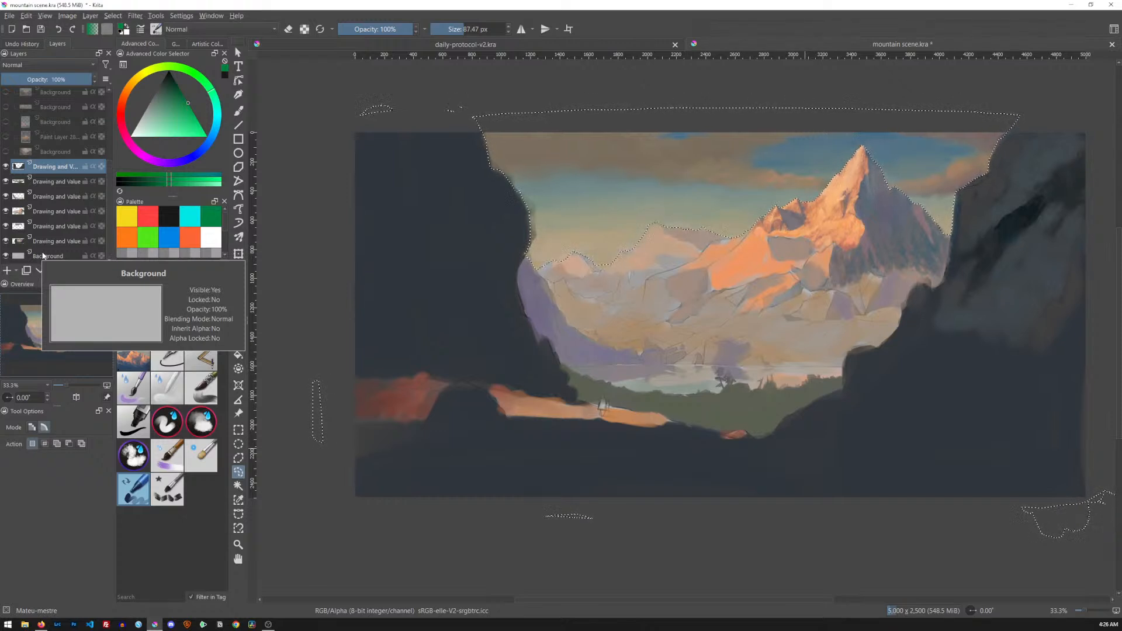
mouse_move(802, 432)
mouse_down()
mouse_move(752, 433)
mouse_move(782, 428)
mouse_move(772, 430)
mouse_up()
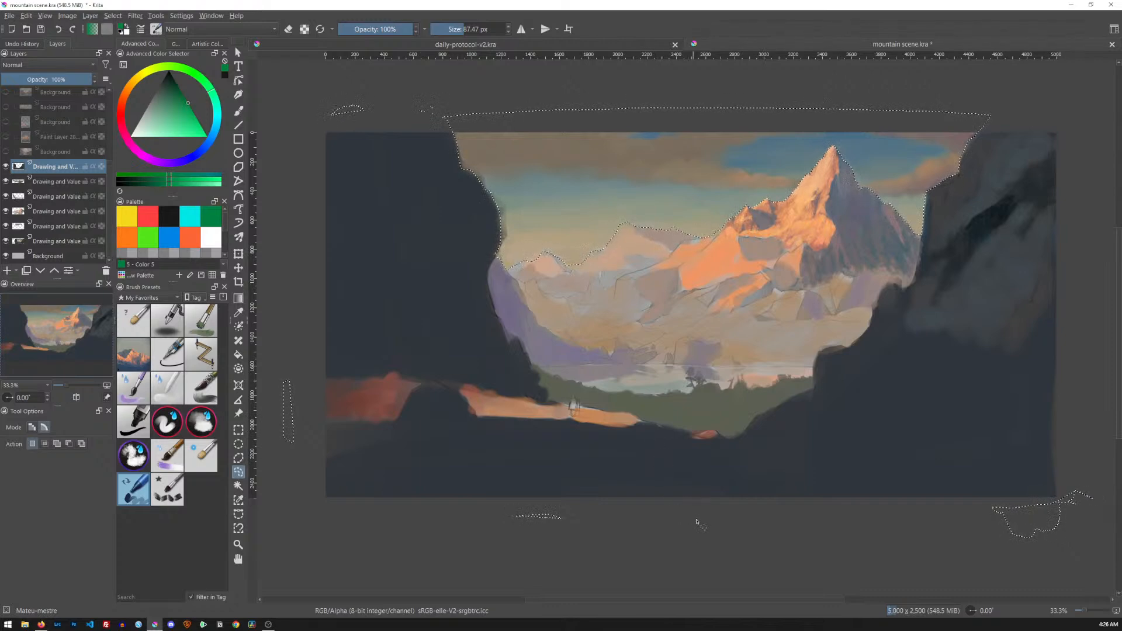
mouse_move(1068, 565)
mouse_down()
mouse_move(1052, 484)
mouse_move(1003, 565)
mouse_up()
mouse_move(551, 549)
mouse_down()
mouse_move(548, 480)
mouse_move(556, 544)
mouse_up()
mouse_move(292, 456)
mouse_down()
mouse_move(254, 417)
mouse_move(275, 453)
mouse_up()
mouse_move(321, 126)
mouse_down()
mouse_move(408, 131)
mouse_move(440, 109)
mouse_move(416, 84)
mouse_move(311, 124)
mouse_up()
mouse_move(443, 98)
mouse_down()
mouse_move(395, 117)
mouse_move(395, 157)
mouse_up()
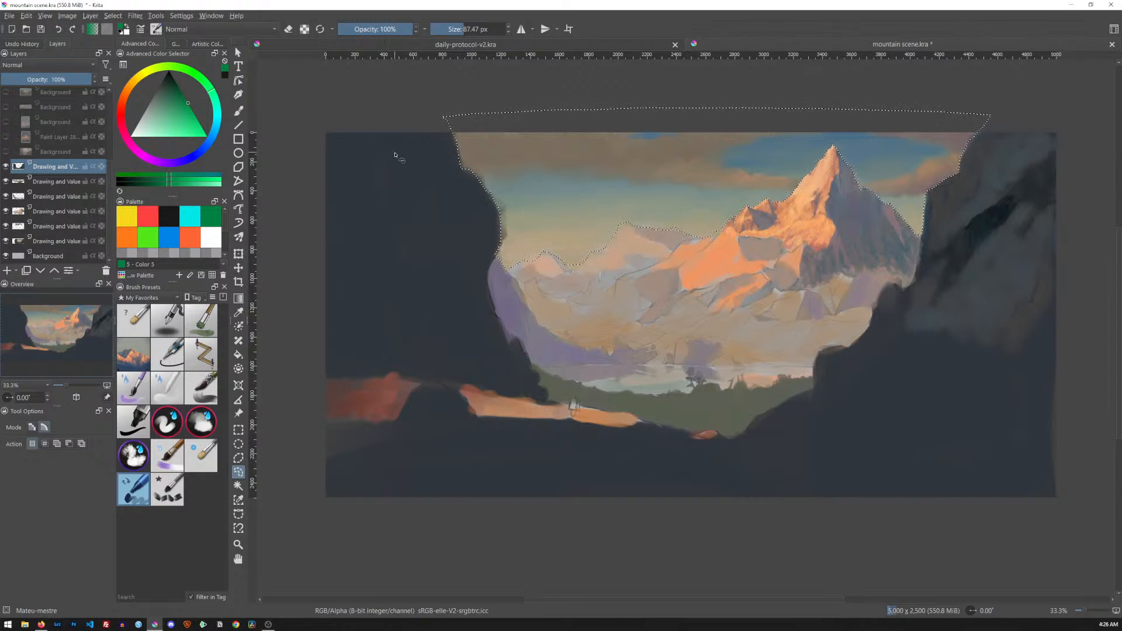
Trim the strip of sky selection above the canvas edge and make the lowest Drawing and Value layer active.
mouse_move(447, 132)
mouse_down()
mouse_move(435, 131)
mouse_move(934, 134)
mouse_up()
mouse_move(963, 96)
mouse_down()
mouse_move(724, 82)
mouse_move(473, 92)
mouse_move(450, 133)
mouse_up()
click(56, 226)
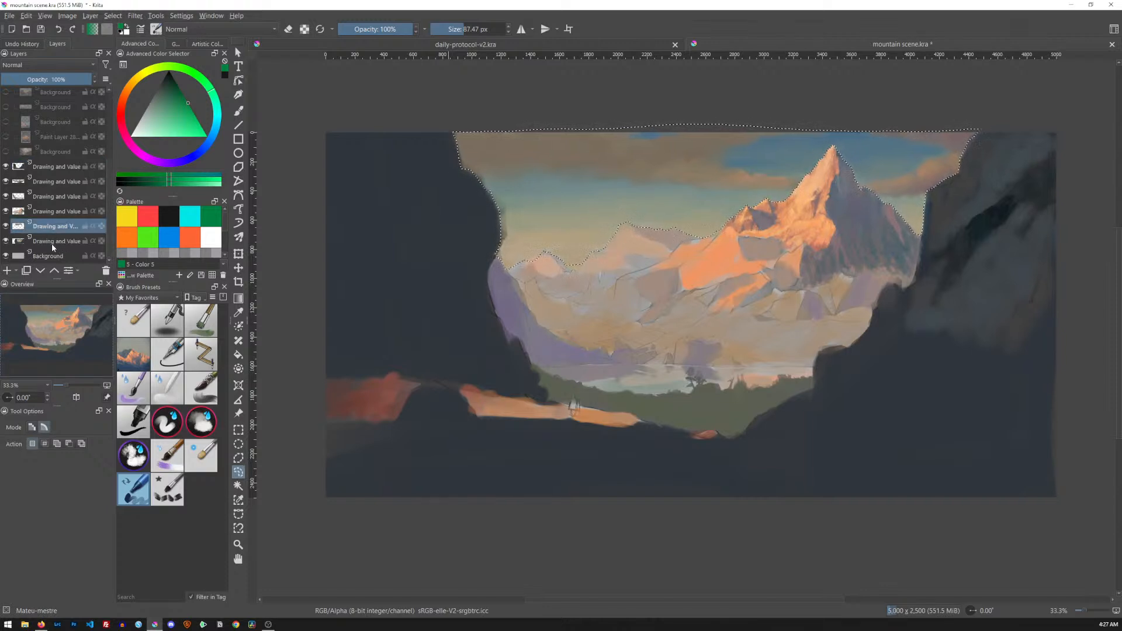
click(48, 240)
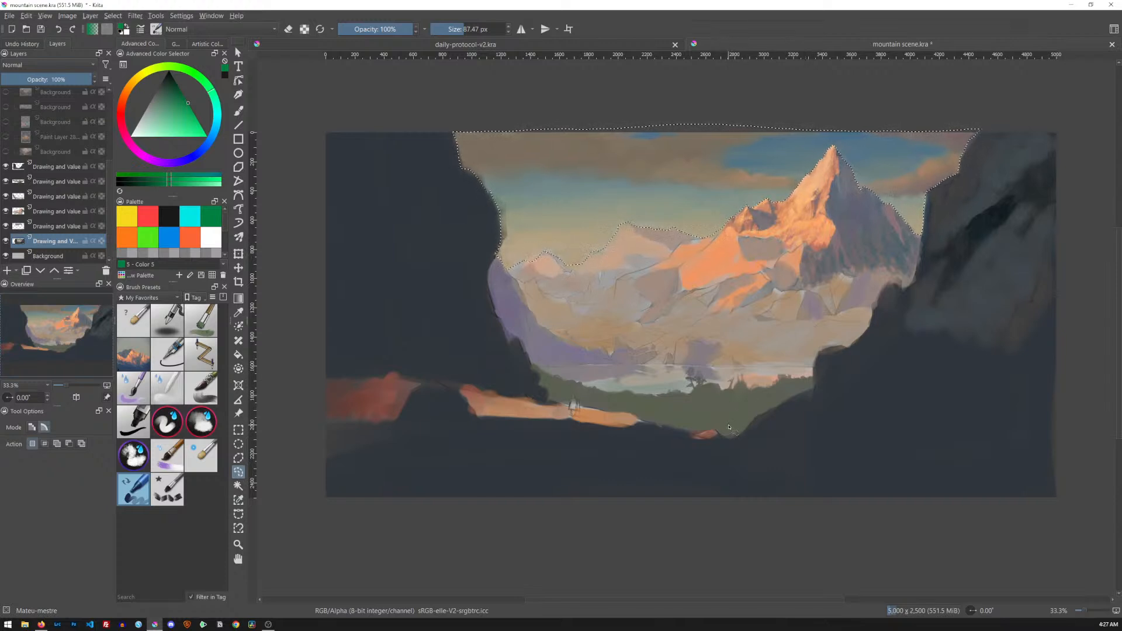
drag(758, 380, 727, 369)
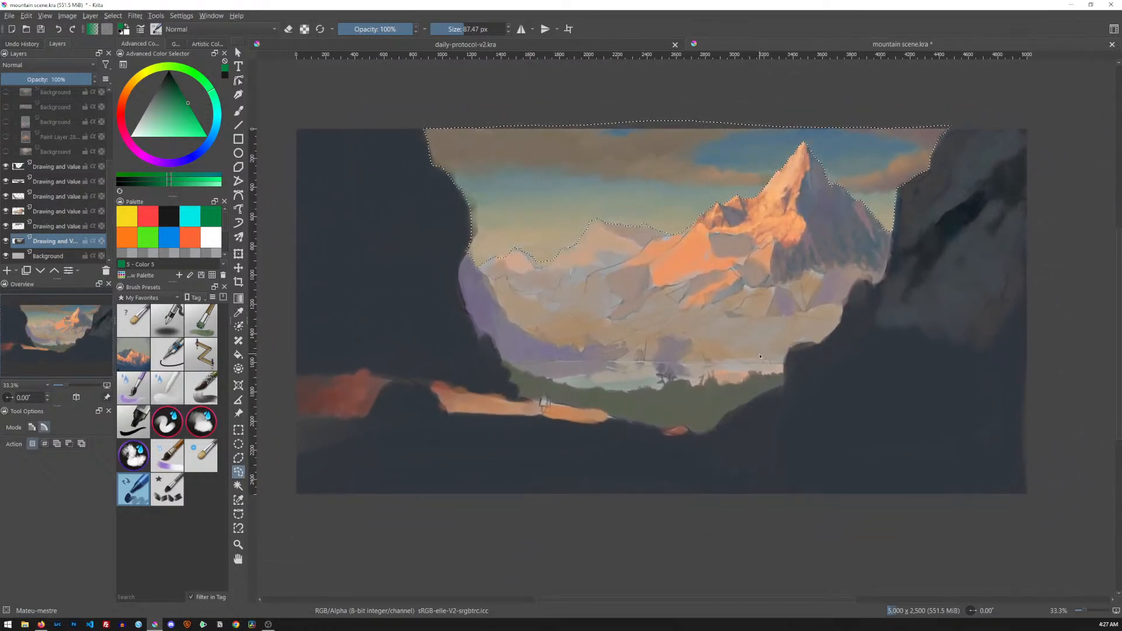
mouse_move(781, 327)
mouse_down()
mouse_move(750, 394)
mouse_move(839, 295)
mouse_move(774, 349)
mouse_move(819, 288)
mouse_move(799, 326)
mouse_up()
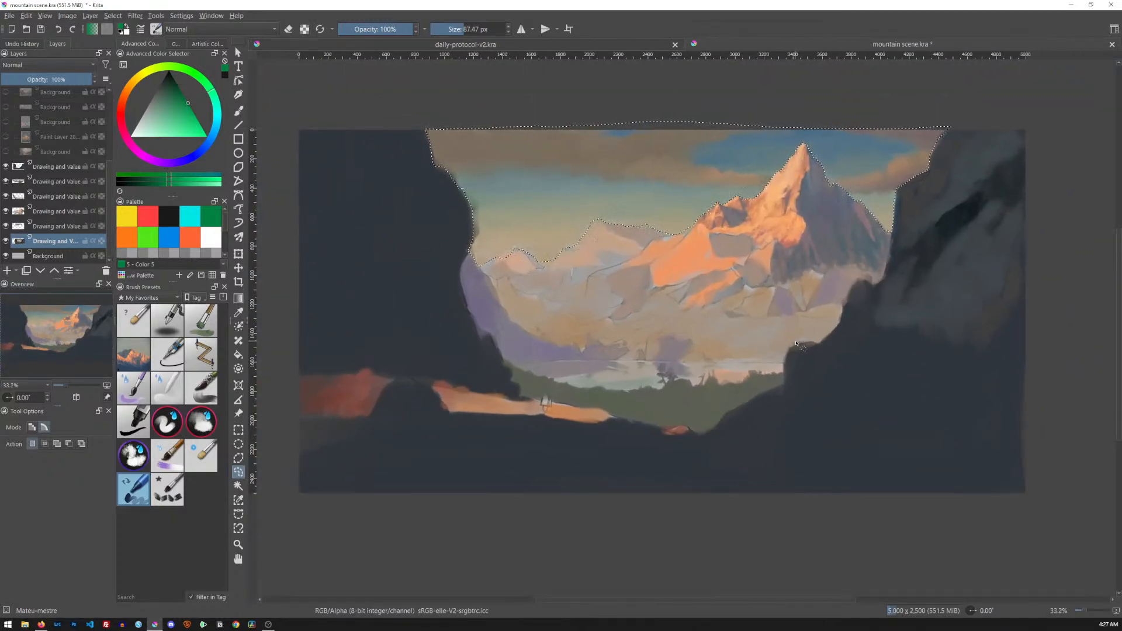
key(2)
key(1)
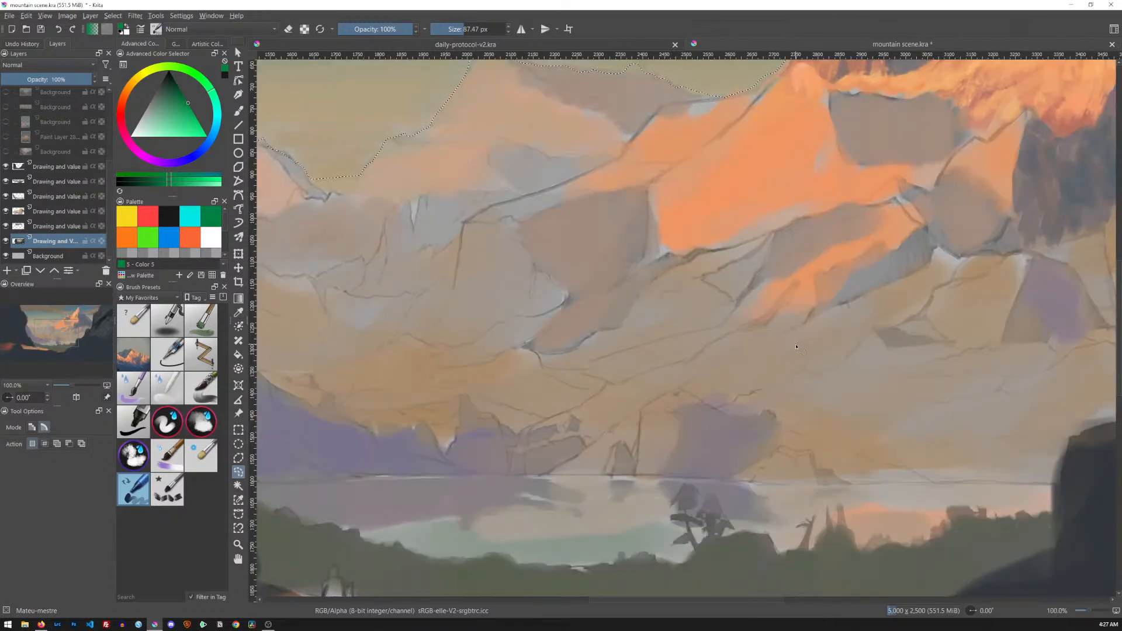
key(2)
key(1)
key(2)
key(1)
key(2)
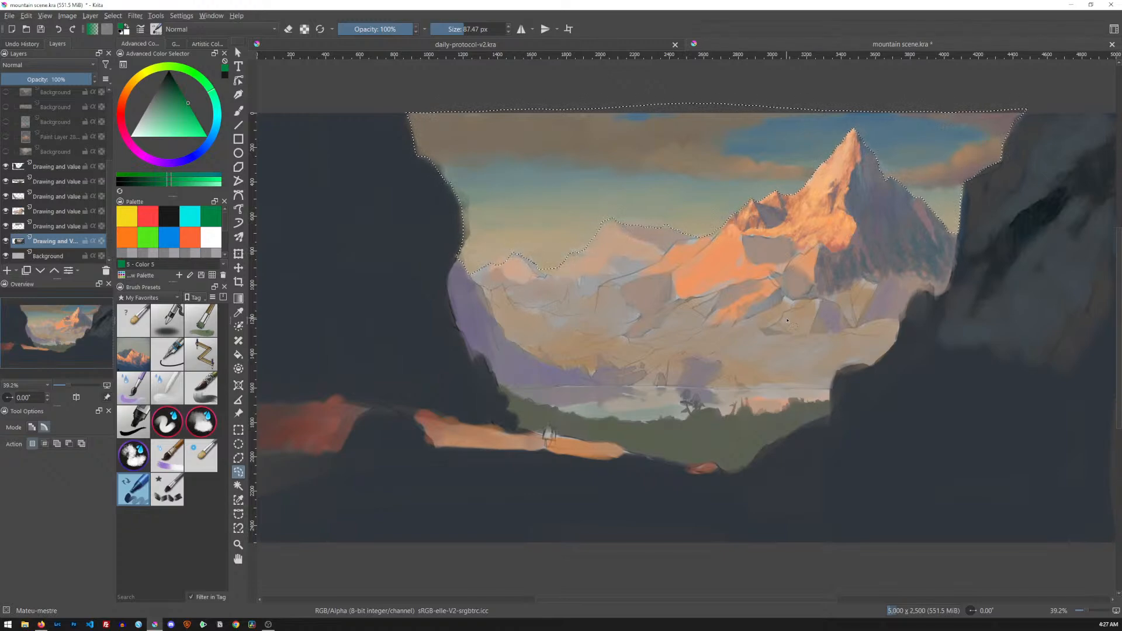
Feather the sky selection by 5 pixels and copy that area of the lowest Drawing and Value layer to a new layer.
click(113, 15)
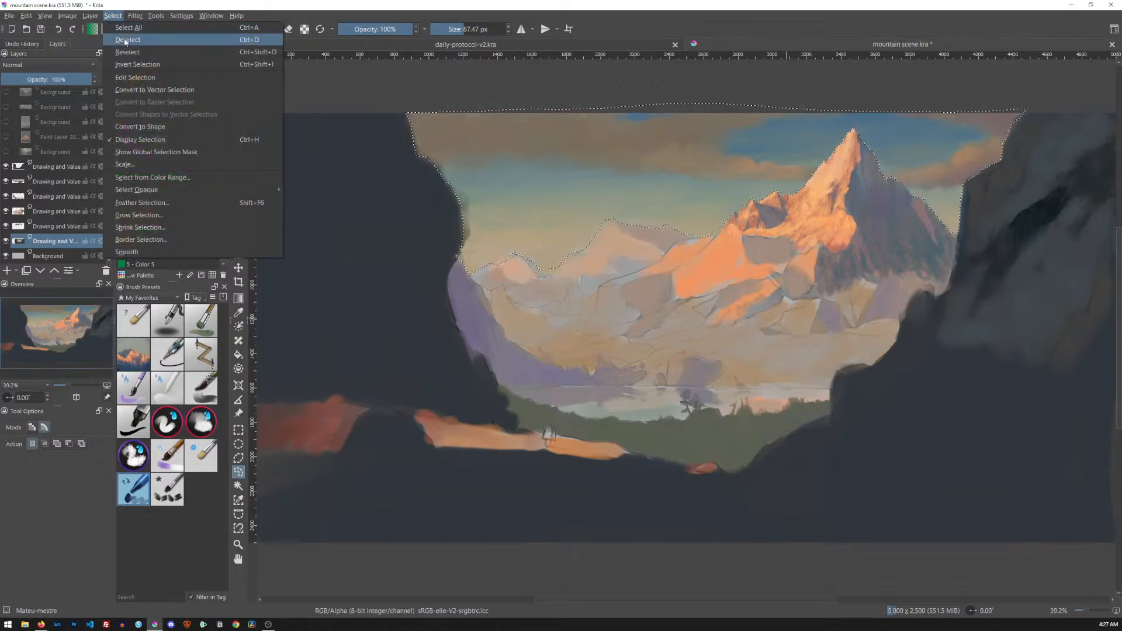
click(171, 203)
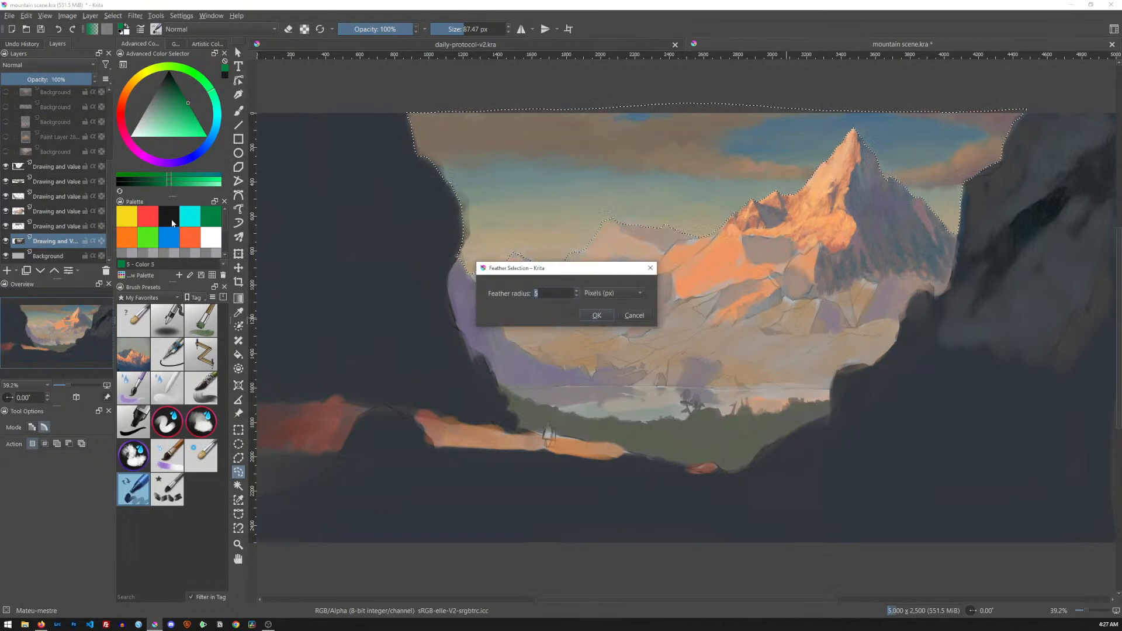
click(596, 316)
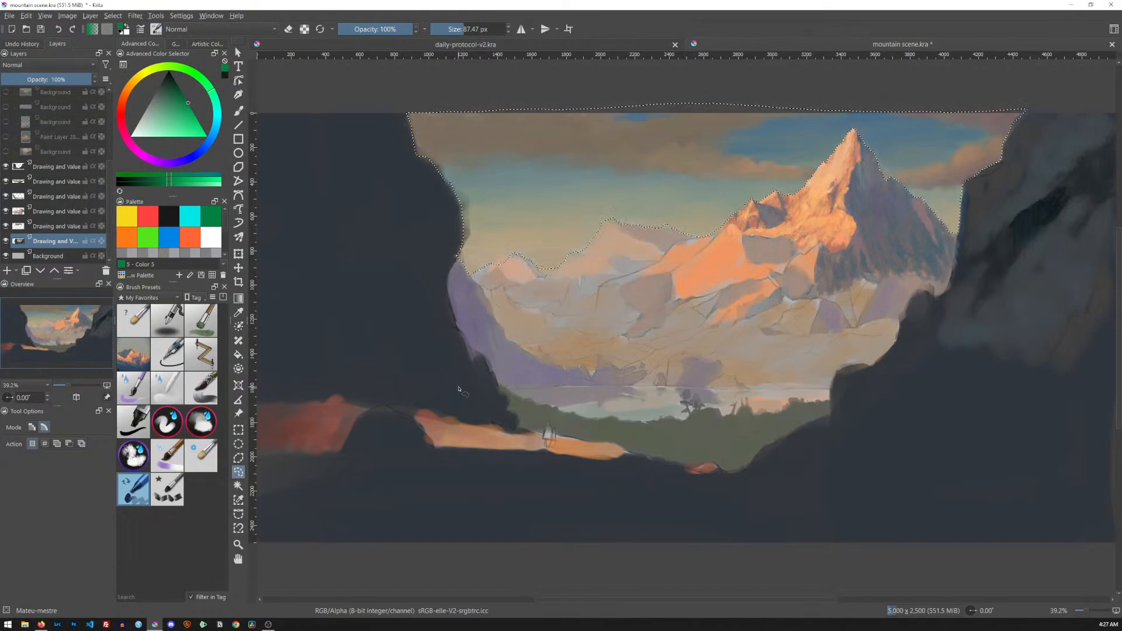
key(ctrl+shift+j)
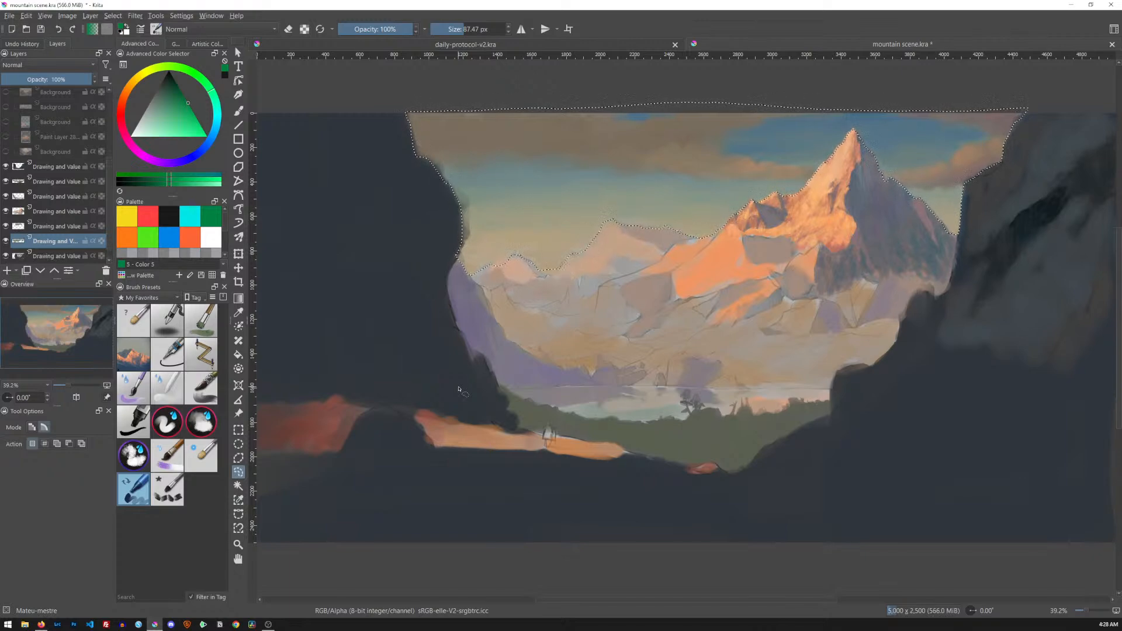
With the lowest Drawing and Value layer hidden, toggle the old and new sky layers to compare their edges.
click(5, 227)
click(6, 257)
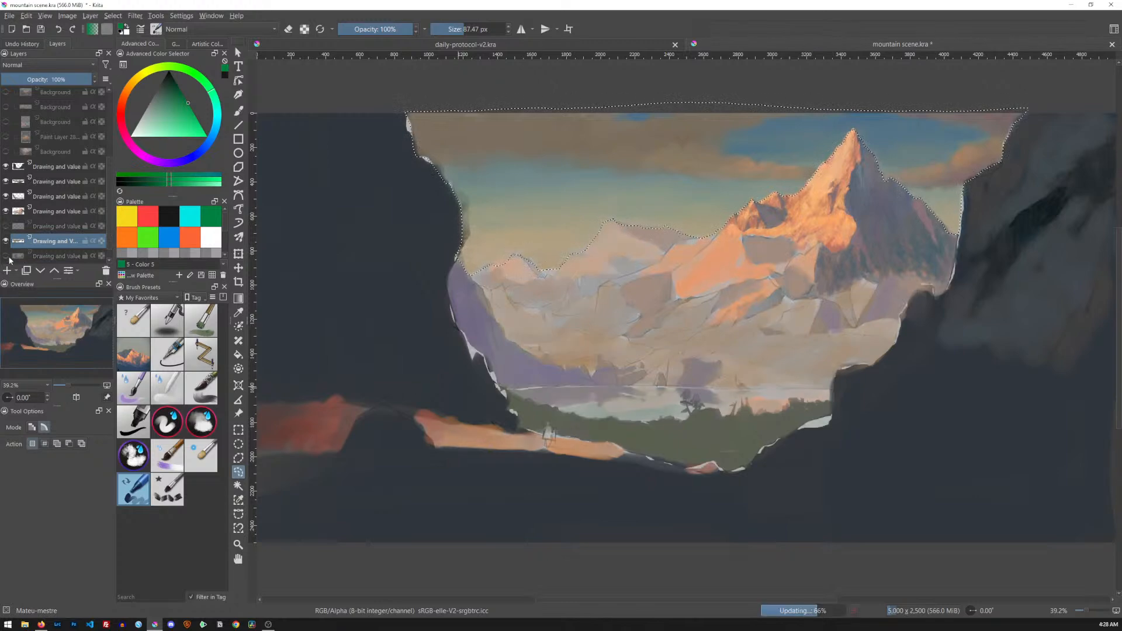
click(6, 241)
click(5, 242)
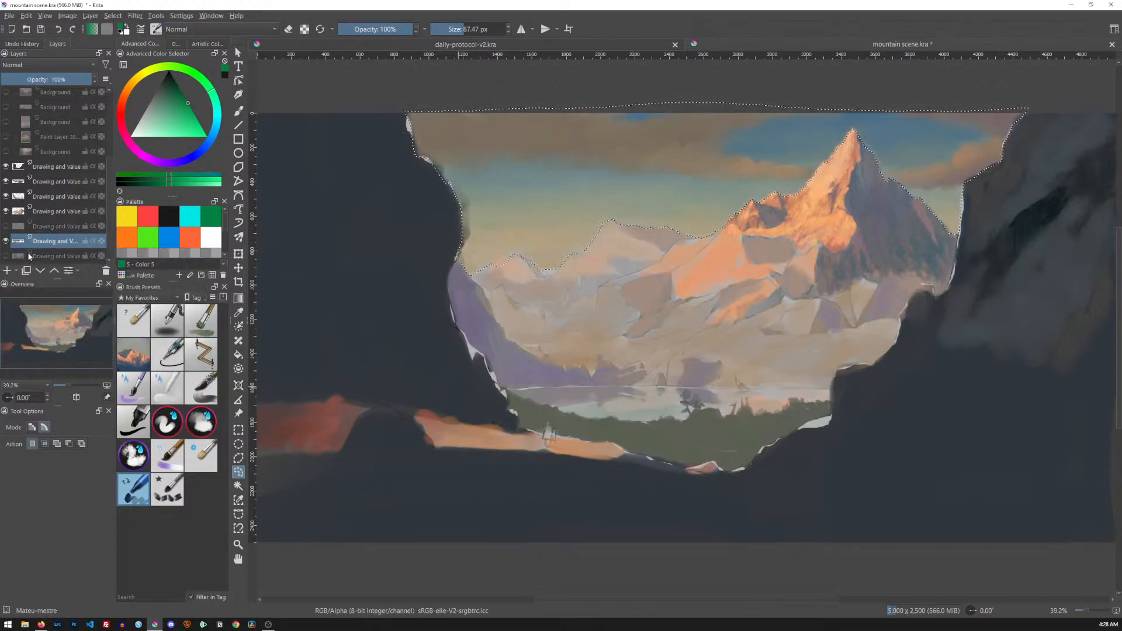
click(5, 226)
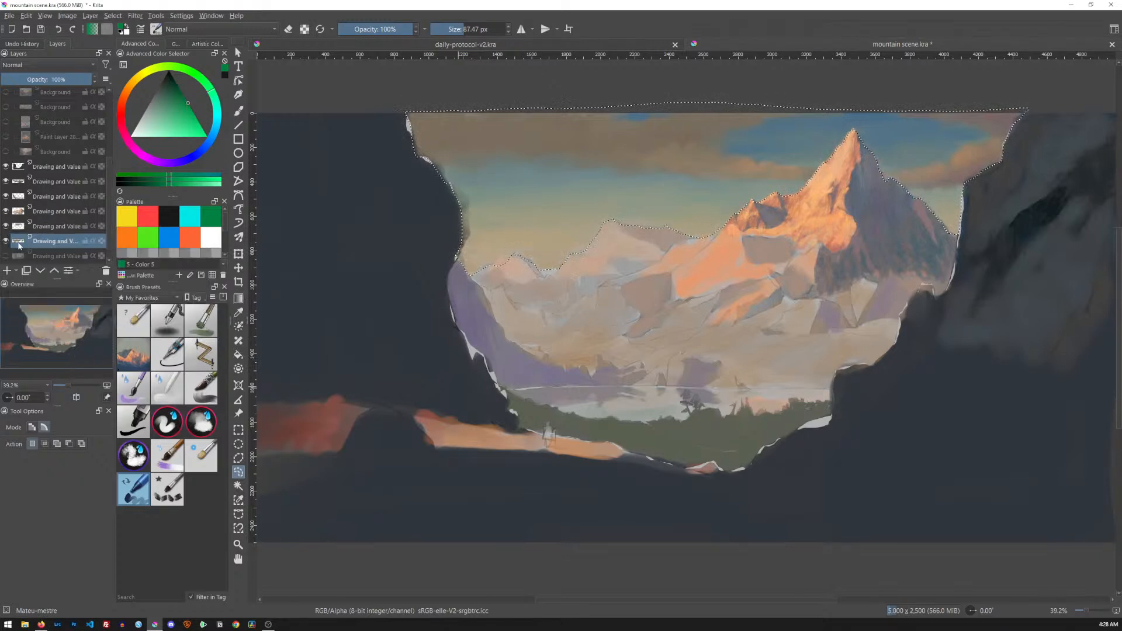
click(6, 228)
click(6, 227)
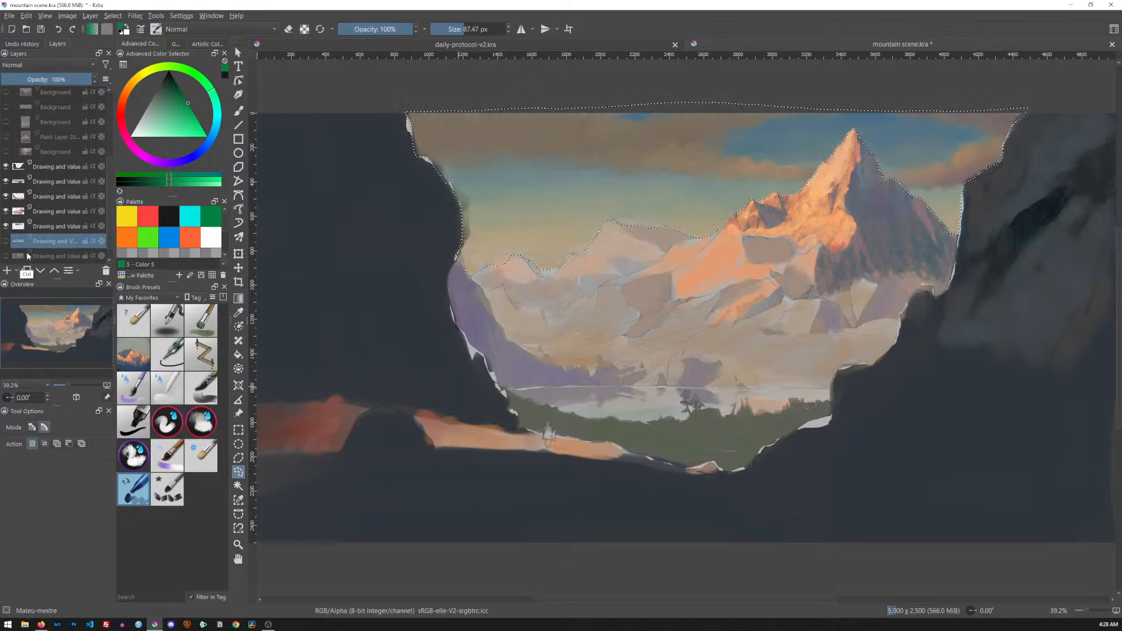
Hide the old sky layer and load the mountain layer as a selection, with the lowest Drawing and Value layer visible and active.
key(ctrl+shift+a)
click(5, 241)
click(47, 227)
click(7, 227)
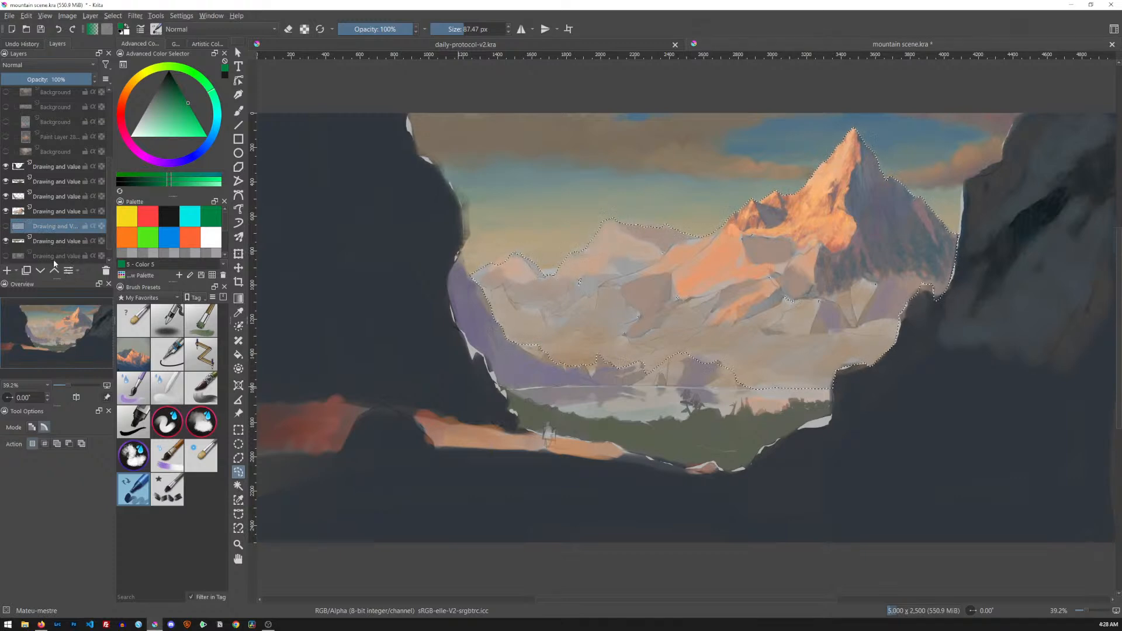
click(6, 256)
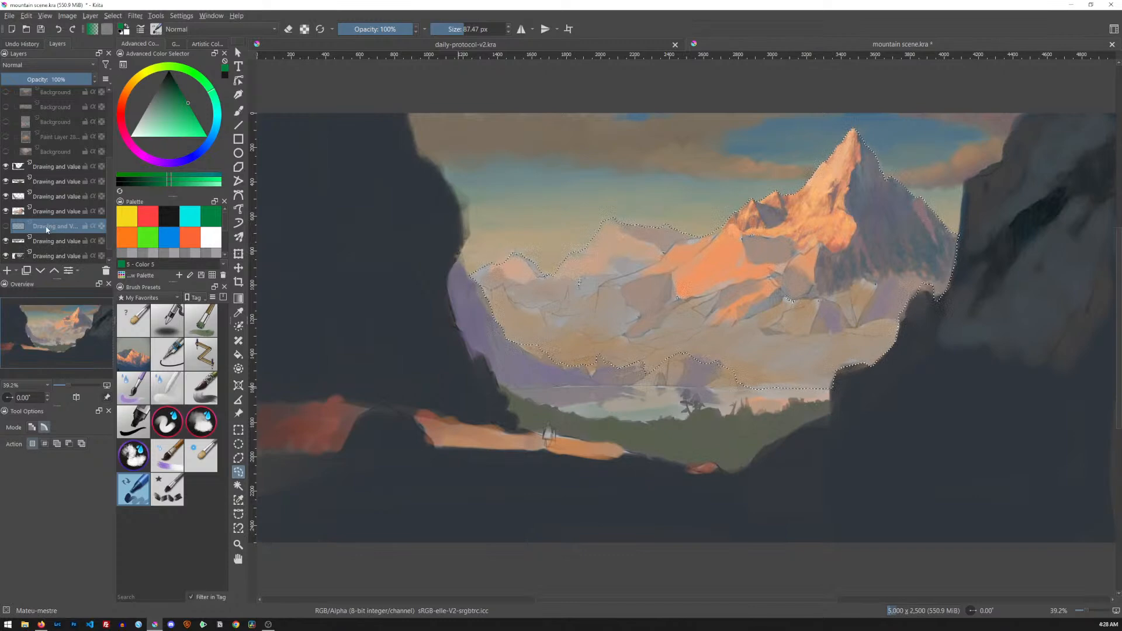
click(55, 256)
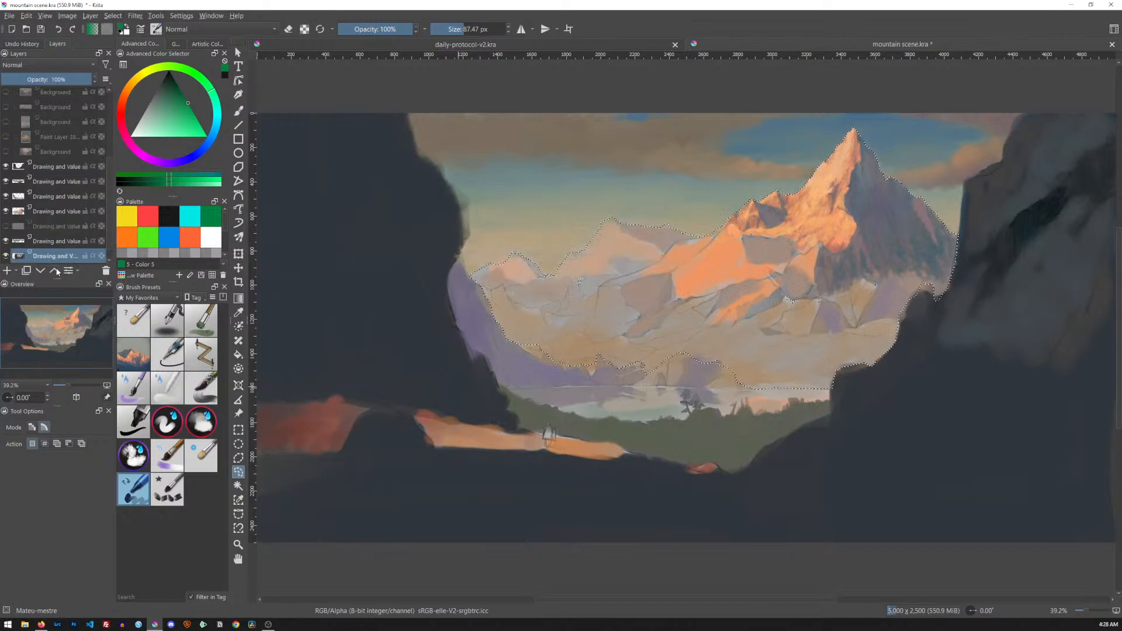
Feather the mountain selection and copy it to a new layer above the new sky, hiding the old mountain layer.
click(112, 16)
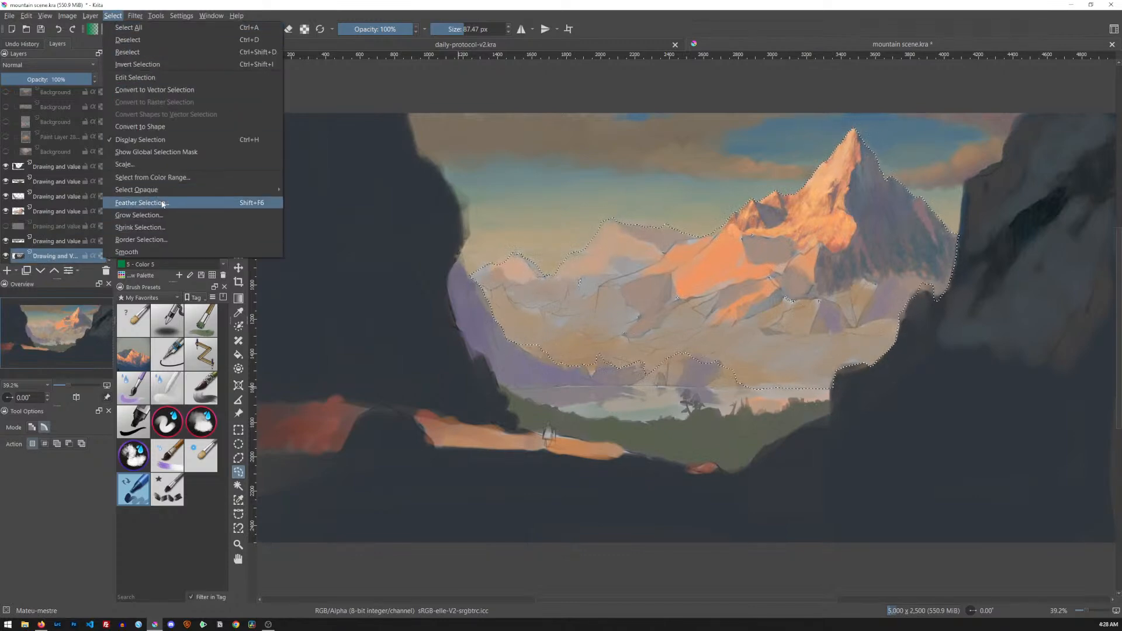
click(140, 203)
click(591, 315)
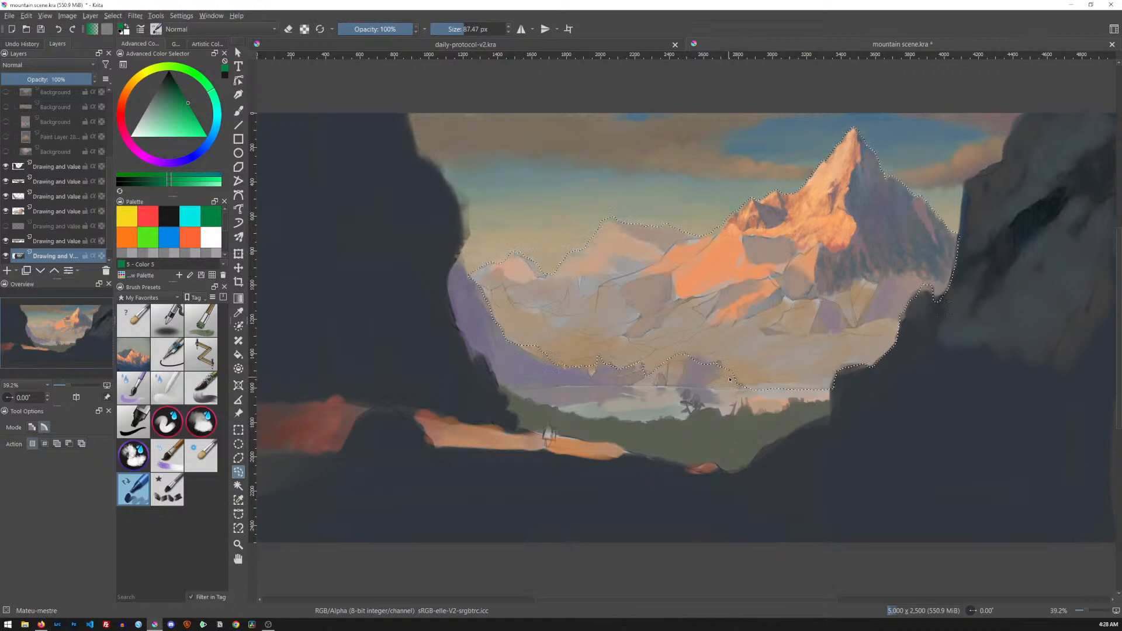
click(55, 273)
click(7, 197)
Load the foothills layer as a selection and make the lowest Drawing and Value layer active.
ctrl+click(19, 183)
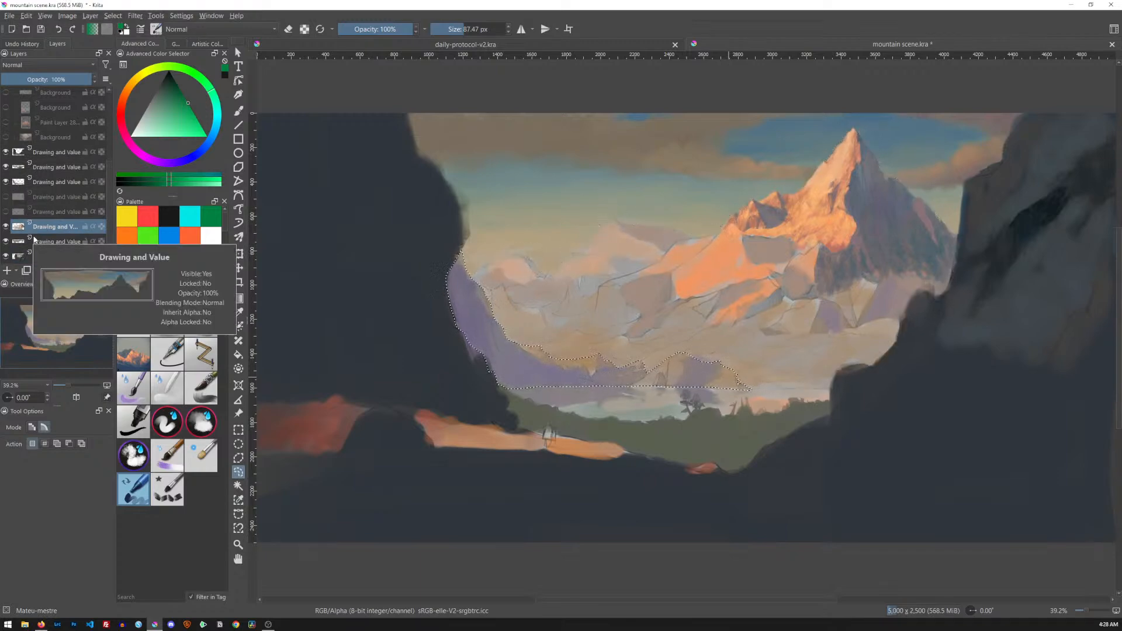
click(53, 256)
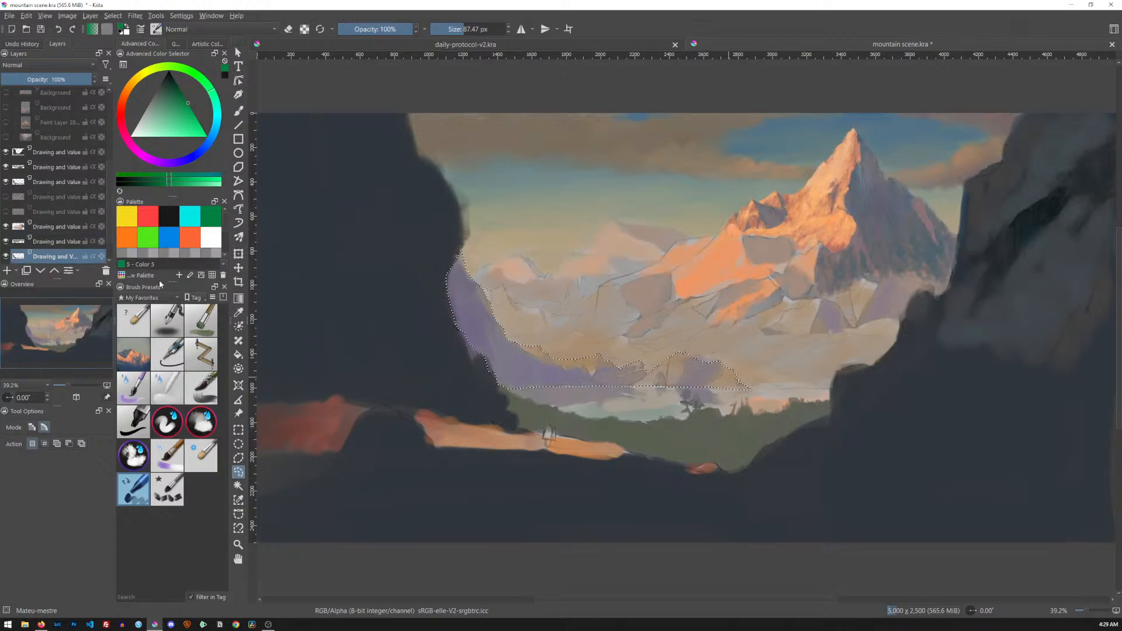
key(ctrl+e)
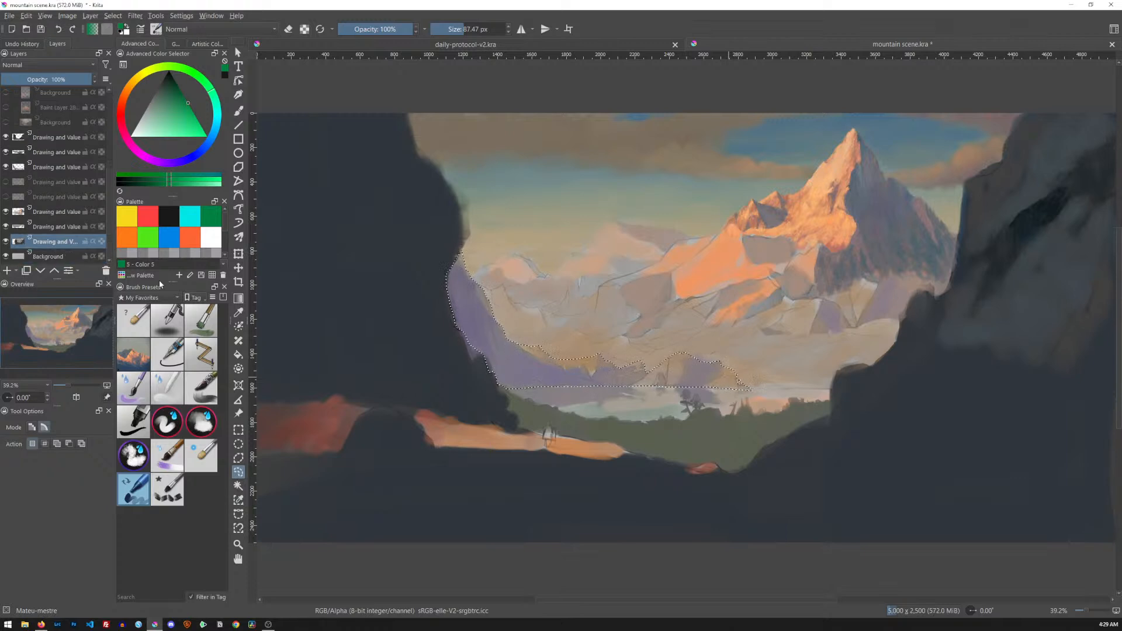
Feather the foothill selection by 5 pixels and copy it to a new layer placed above the new mountain layer.
click(113, 16)
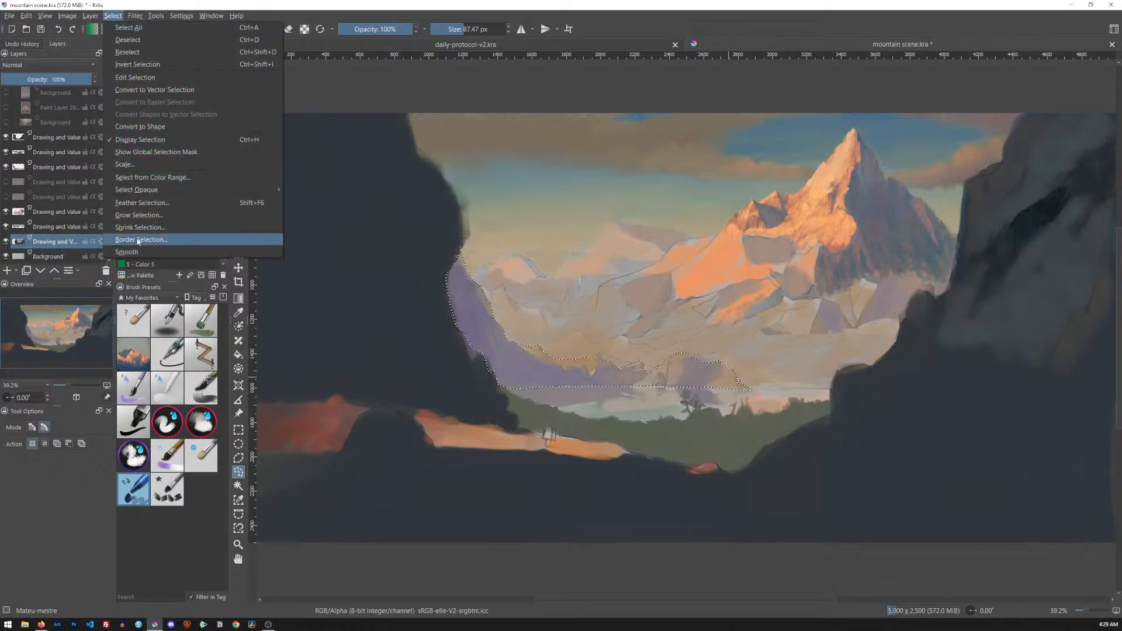
click(195, 204)
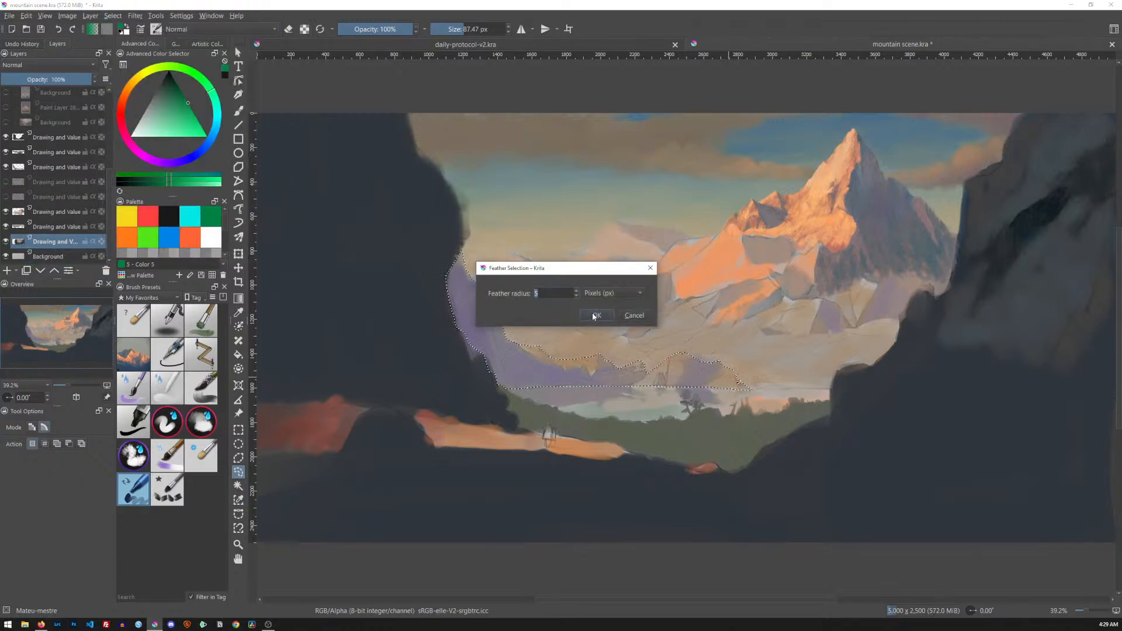
click(594, 315)
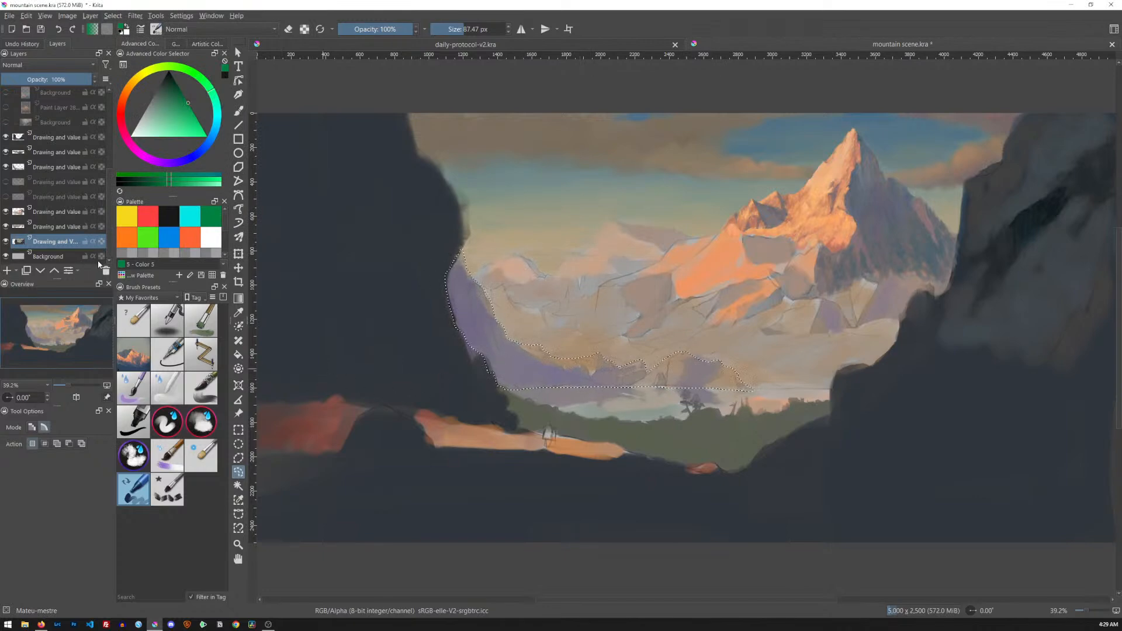
click(54, 270)
click(53, 270)
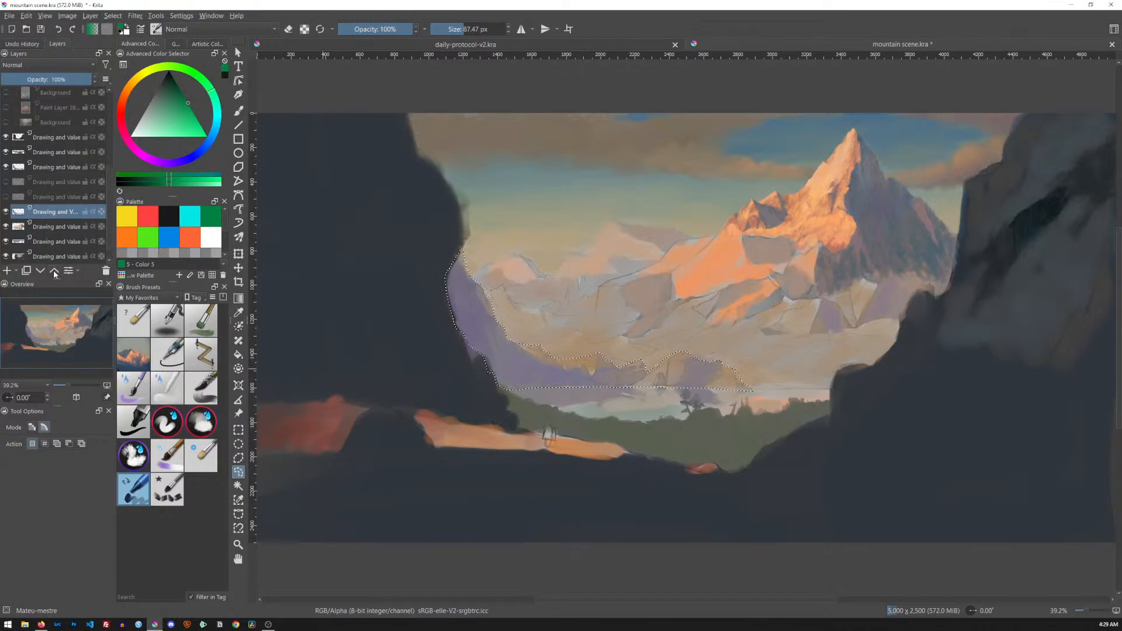
Hide the old foothills layer and load the old lake and bank layer as a selection.
click(6, 168)
click(49, 154)
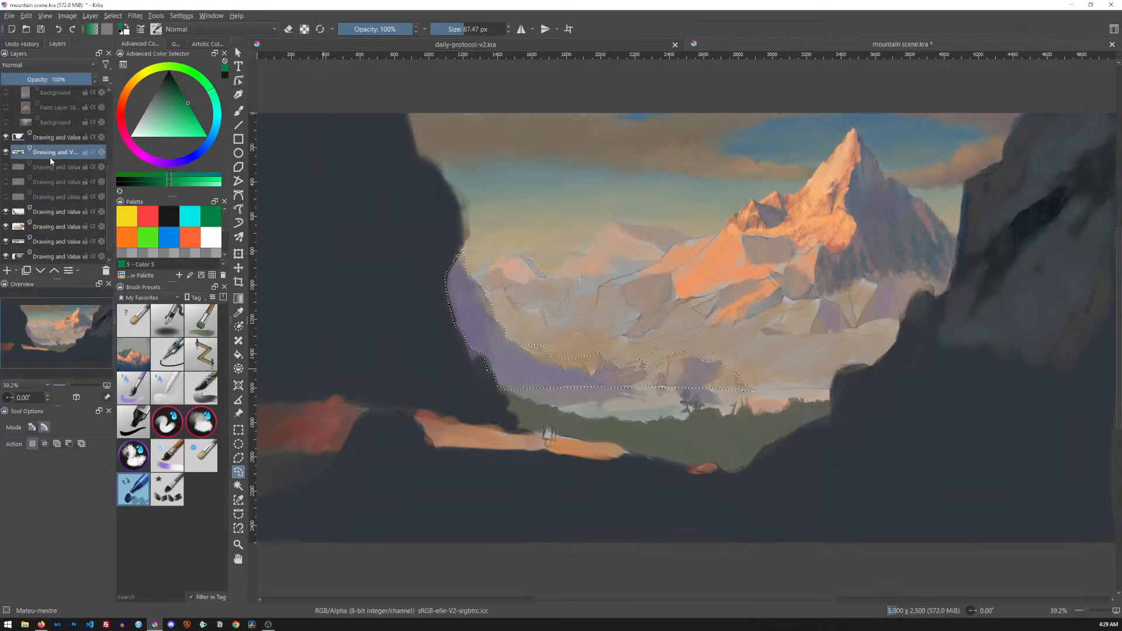
ctrl+click(19, 153)
Feather the lake and bank selection and copy it from the lowest Drawing and Value layer to a new layer above the new foothills.
click(112, 15)
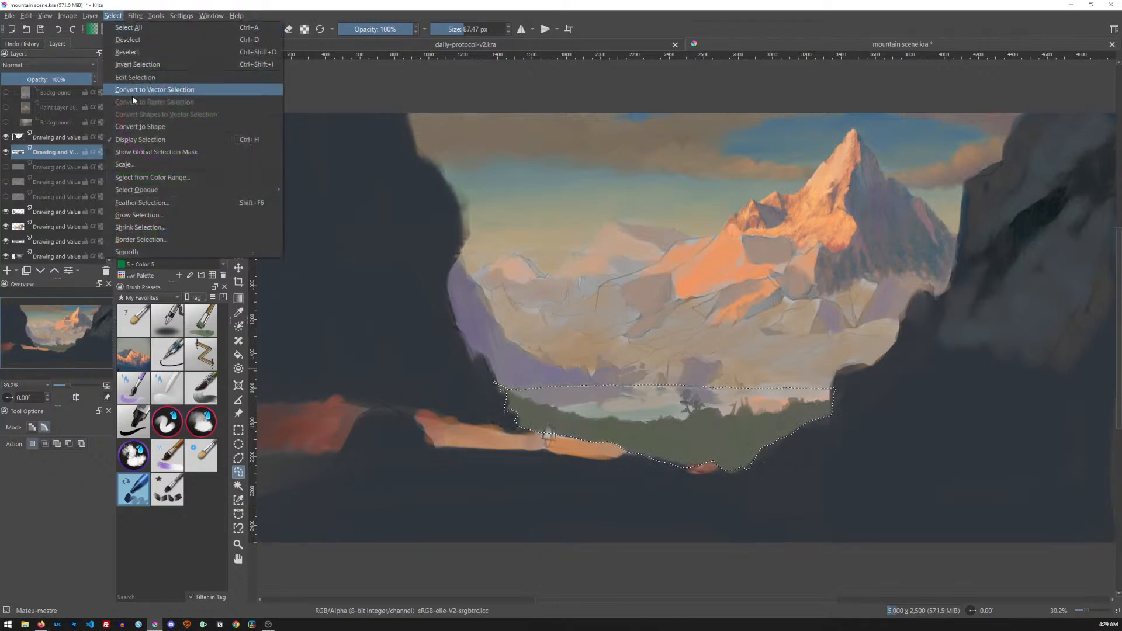
click(257, 203)
click(593, 314)
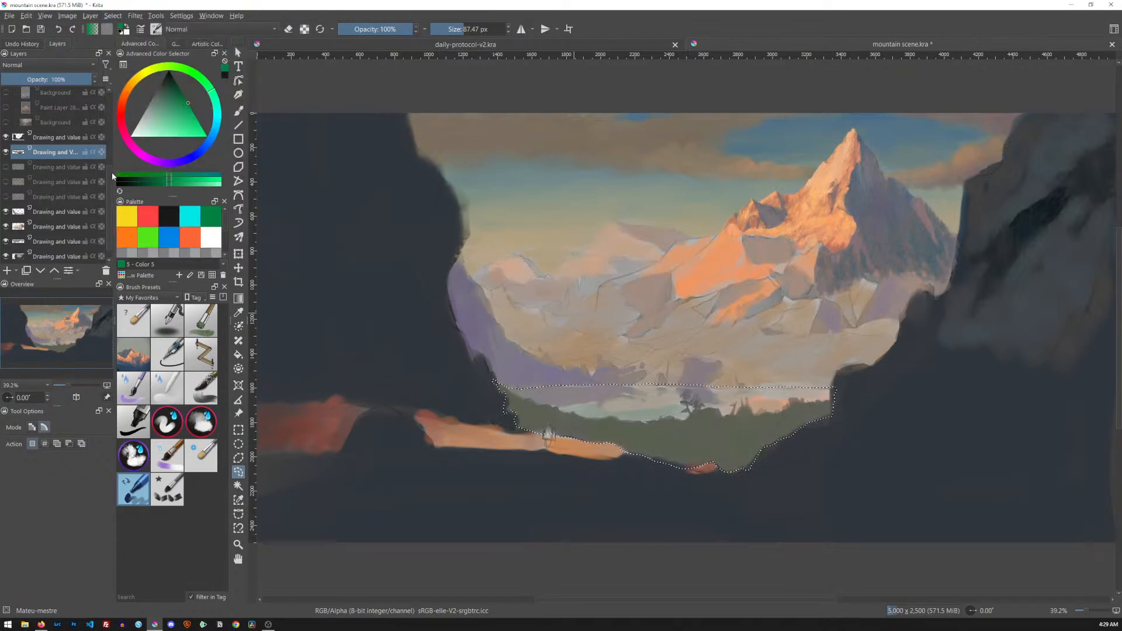
scroll(108, 177, down, 1)
click(88, 241)
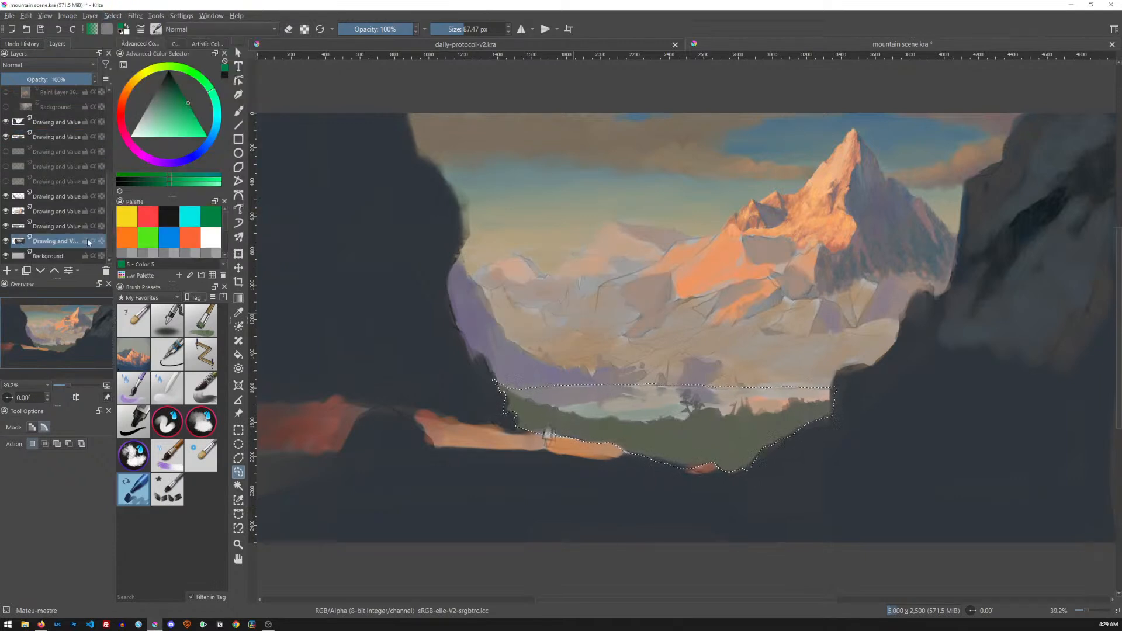
key(ctrl+alt+j)
click(55, 270)
click(55, 271)
click(55, 271)
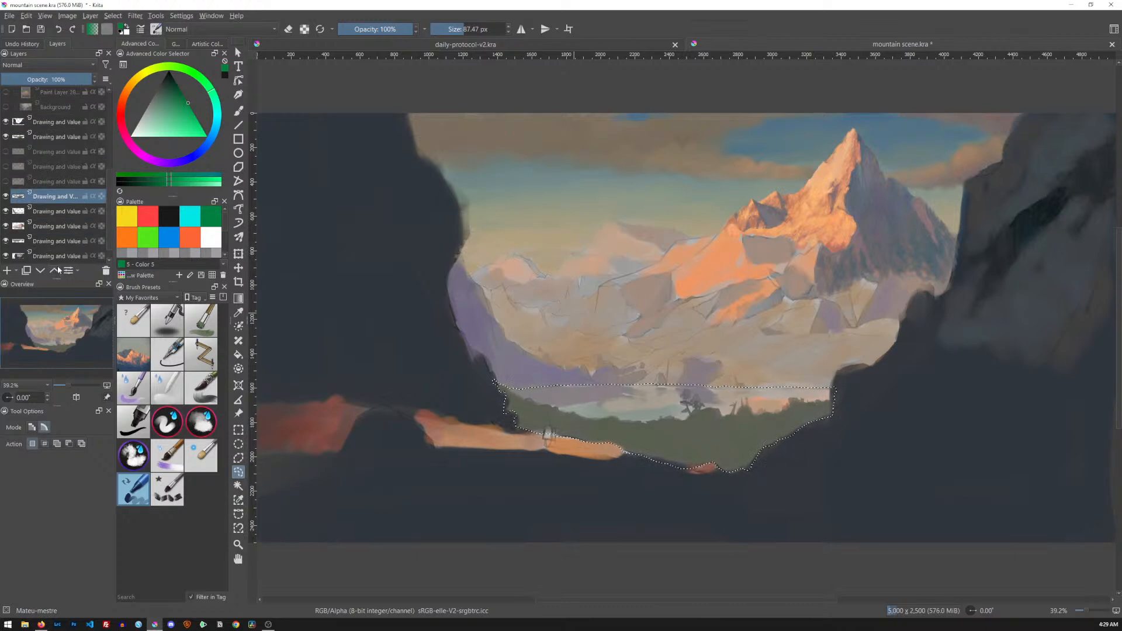
Hide the old lake layer and the lowest Drawing and Value layer, and clear the selection.
click(5, 137)
scroll(107, 200, down, 1)
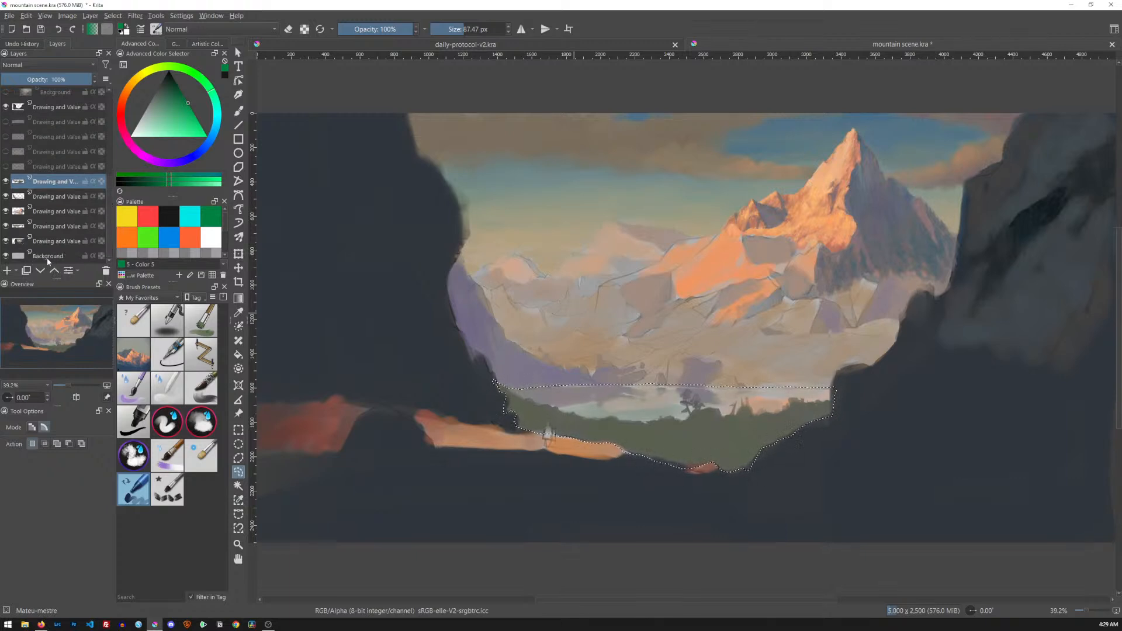
click(5, 241)
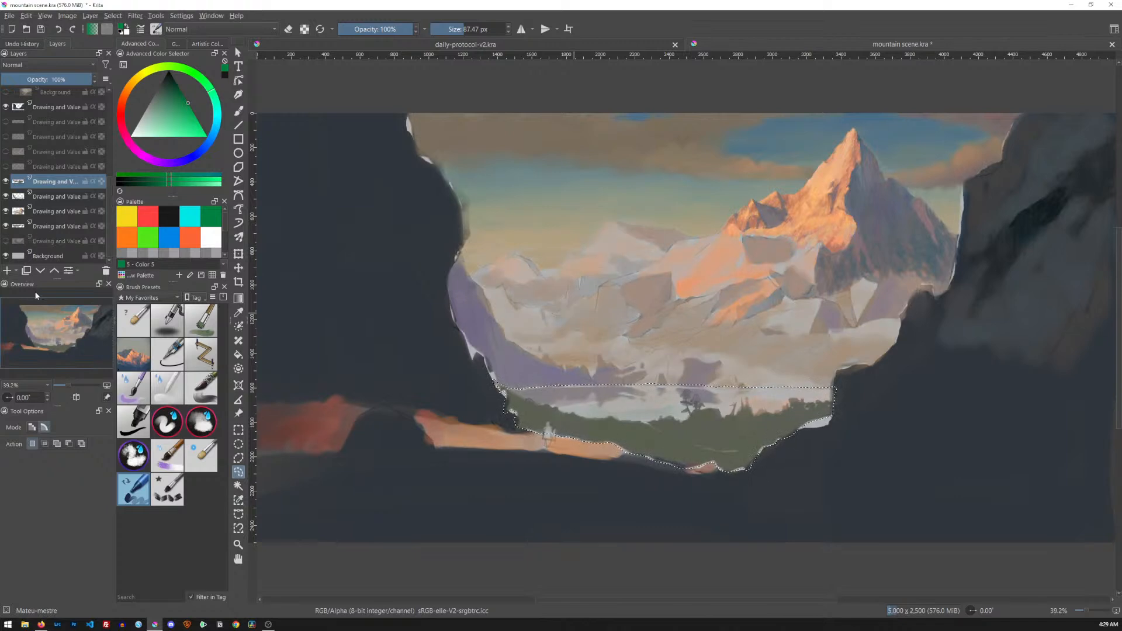
key(ctrl+shift+a)
Remove the four hidden old cutout layers directly below the foreground layer from the layer stack.
click(5, 168)
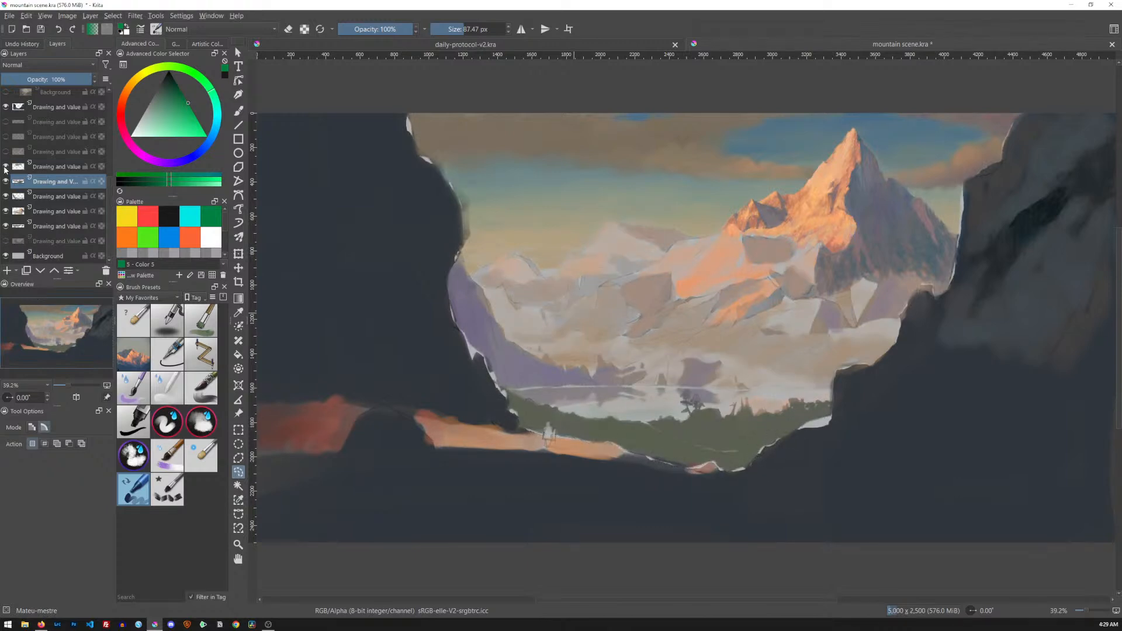
click(58, 168)
shift+click(60, 122)
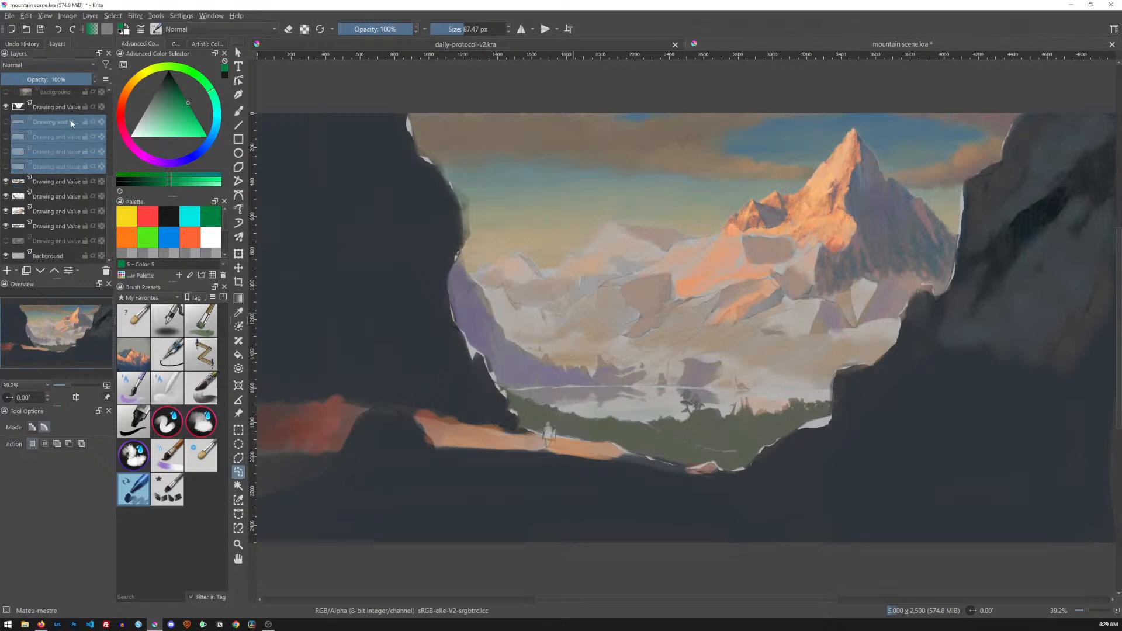
key(ctrl+e)
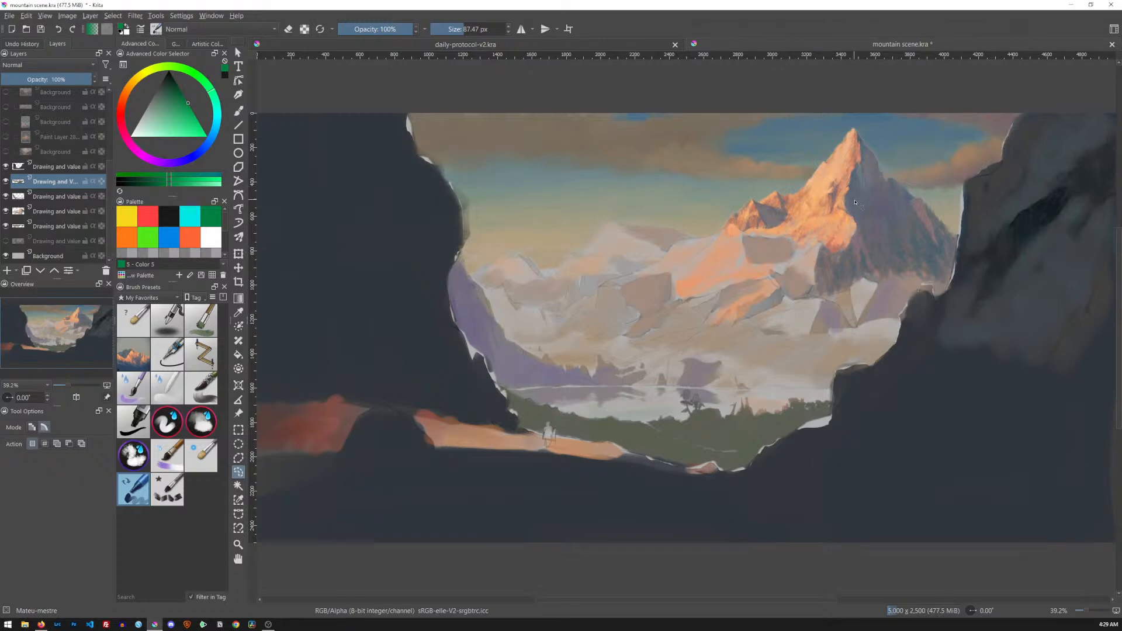
key(1)
drag(913, 184, 689, 316)
drag(897, 102, 694, 328)
drag(734, 263, 627, 276)
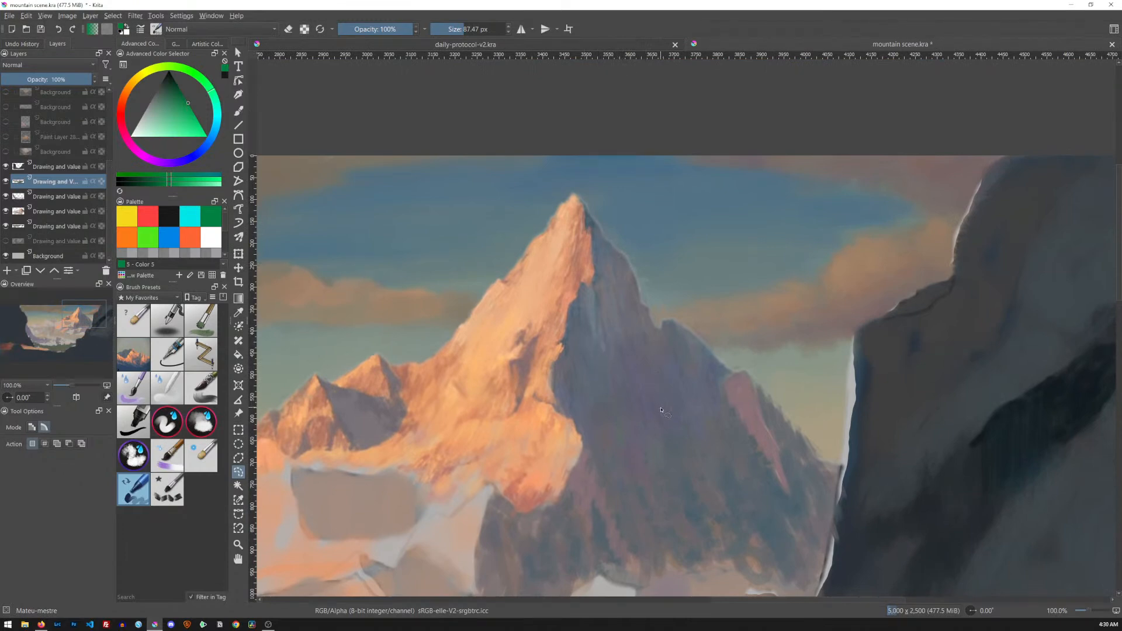
key(2)
drag(862, 275, 720, 320)
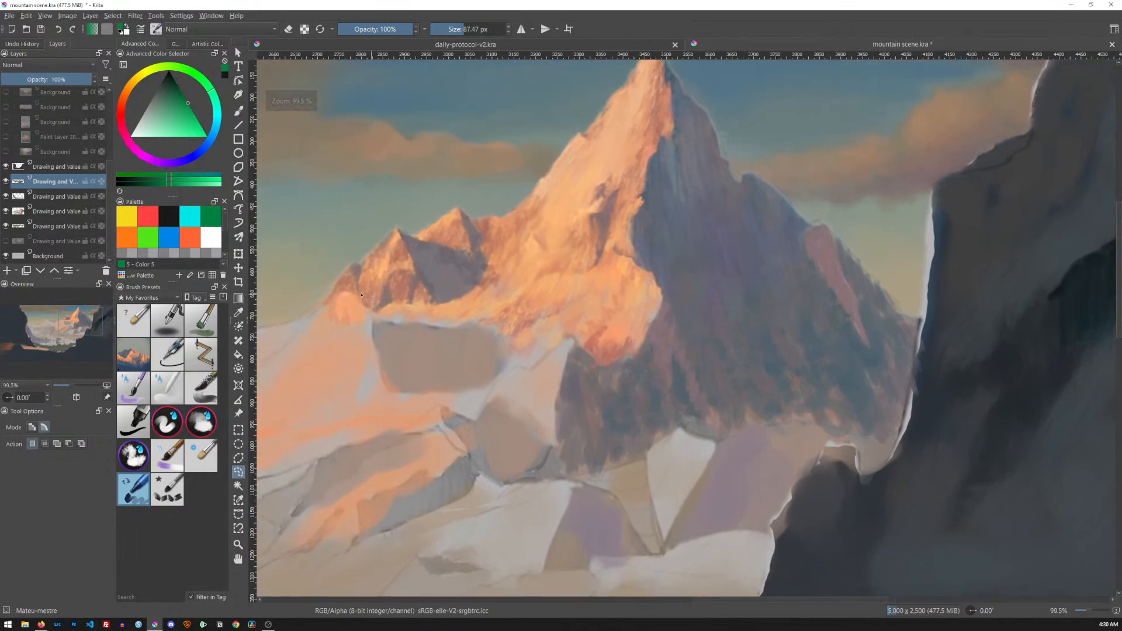
Rename the mountain cutout layer as Mountain and the dark cliffs layer above the lake as Foreground.
click(72, 210)
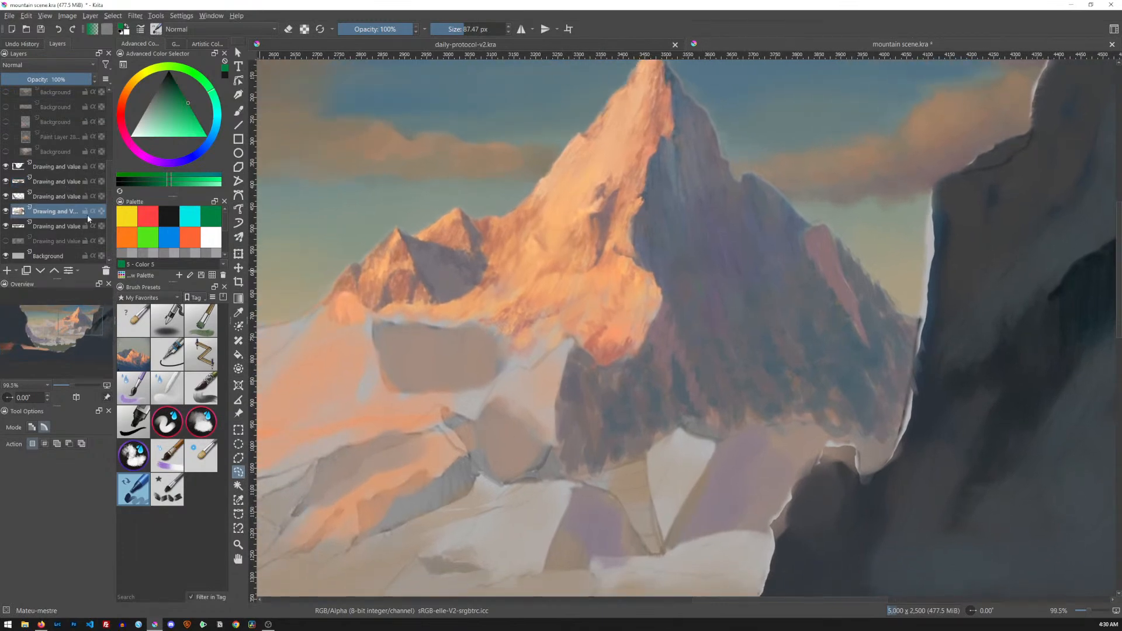
mouse_move(87, 216)
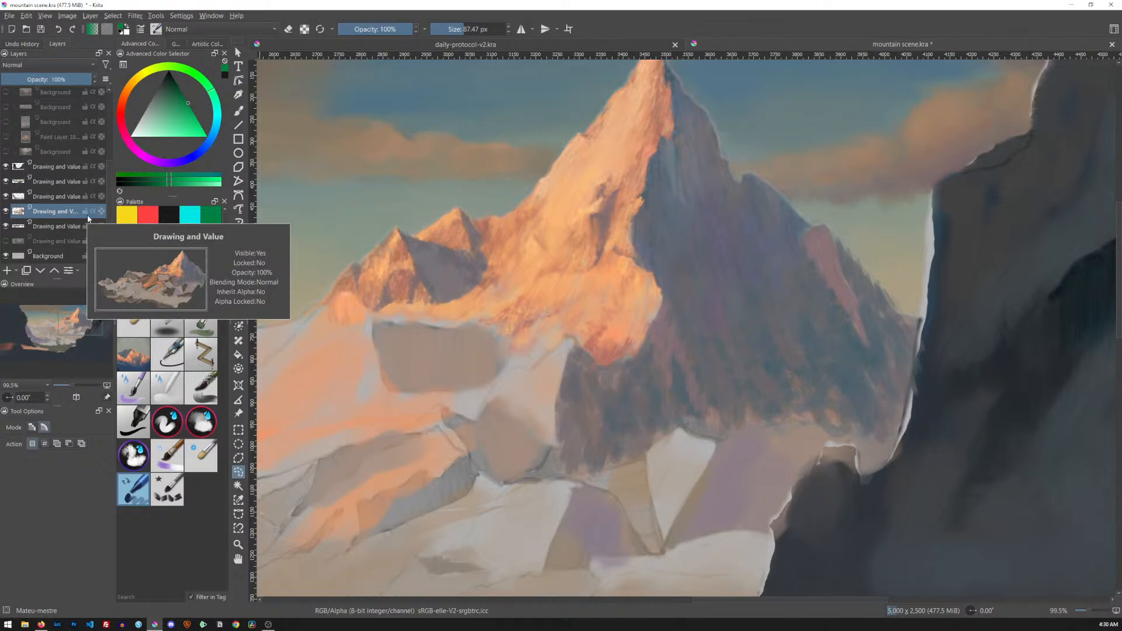
double_click(59, 213)
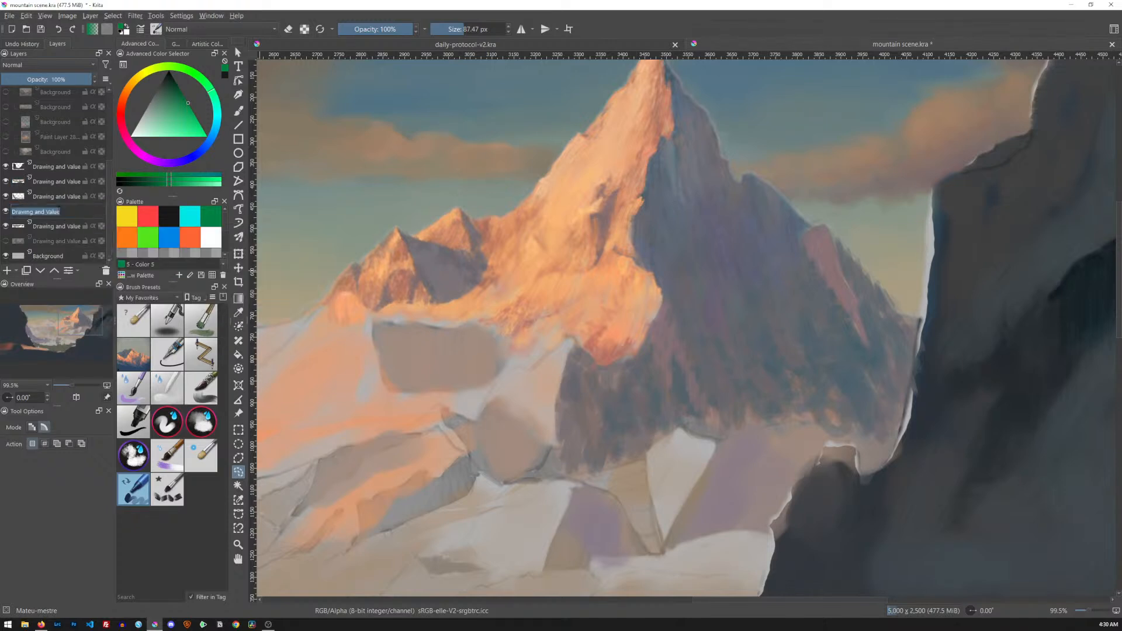
text(Mountain)
key(Return)
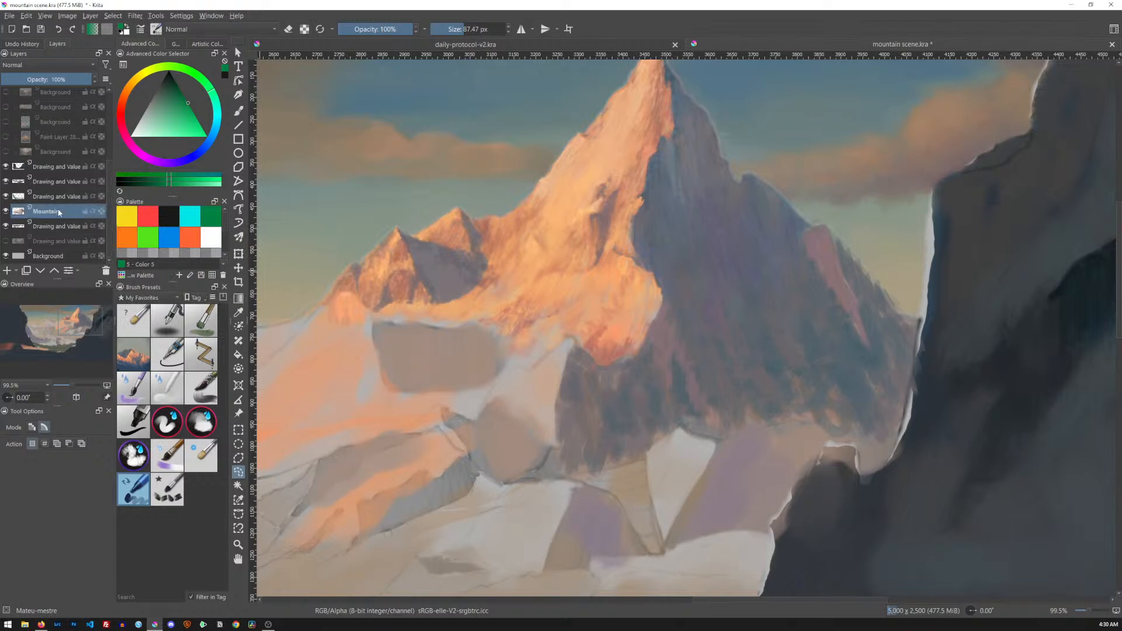
double_click(41, 168)
text(Foreground)
key(Return)
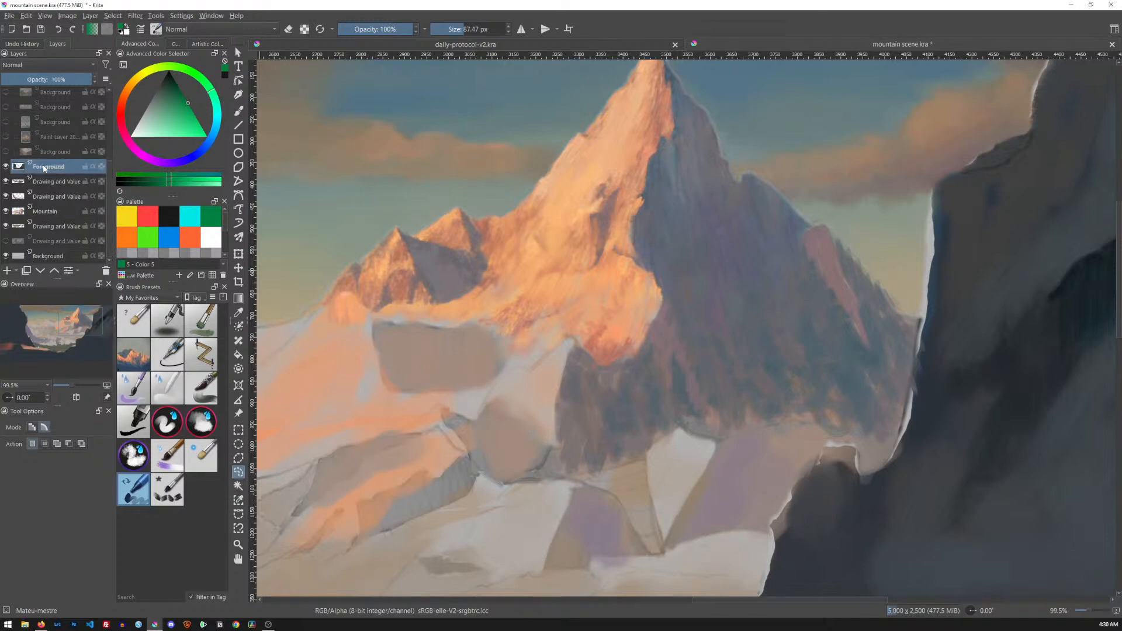
Identify the layer directly below Foreground by toggling its visibility, and rename it as Lake and shore.
mouse_move(52, 182)
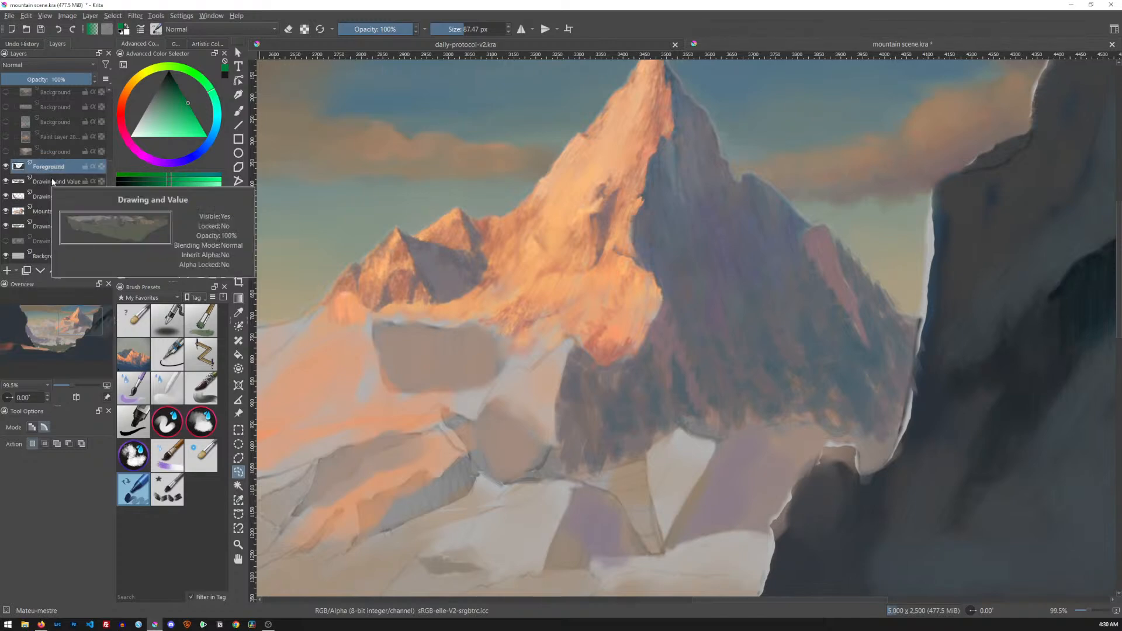
click(6, 182)
click(7, 182)
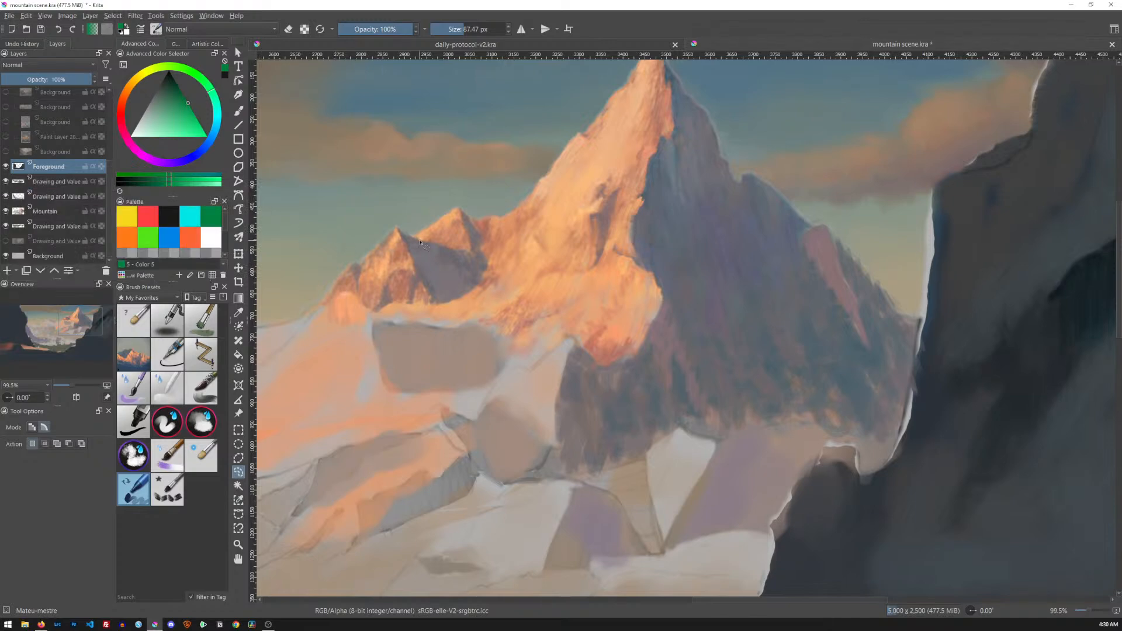
key(minus)
key(minus)
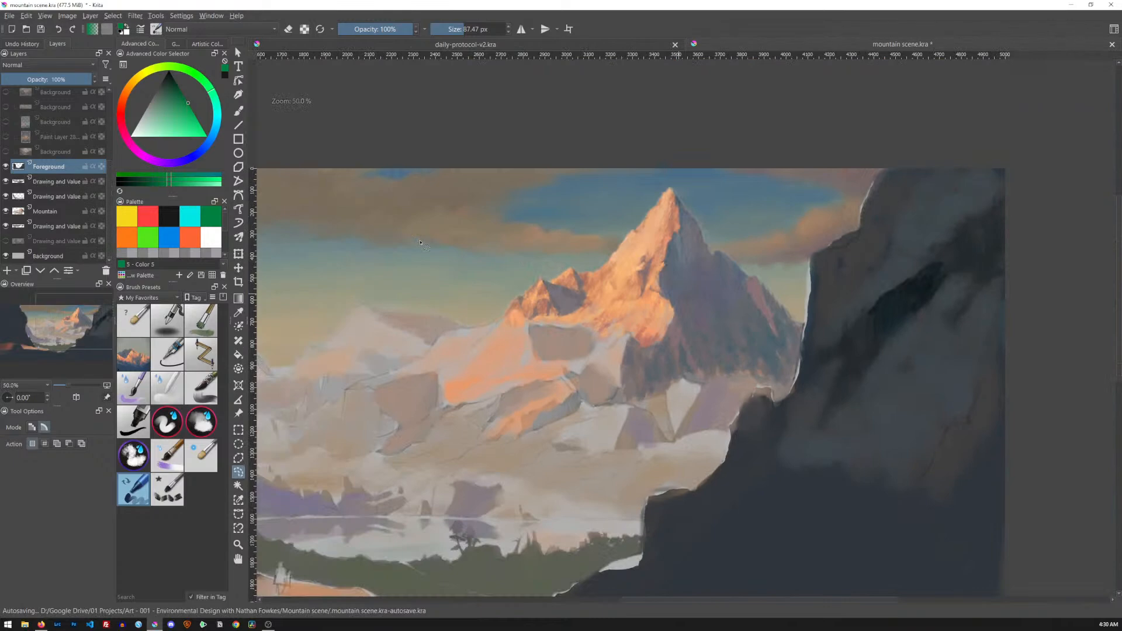
key(2)
click(5, 182)
click(5, 182)
double_click(53, 182)
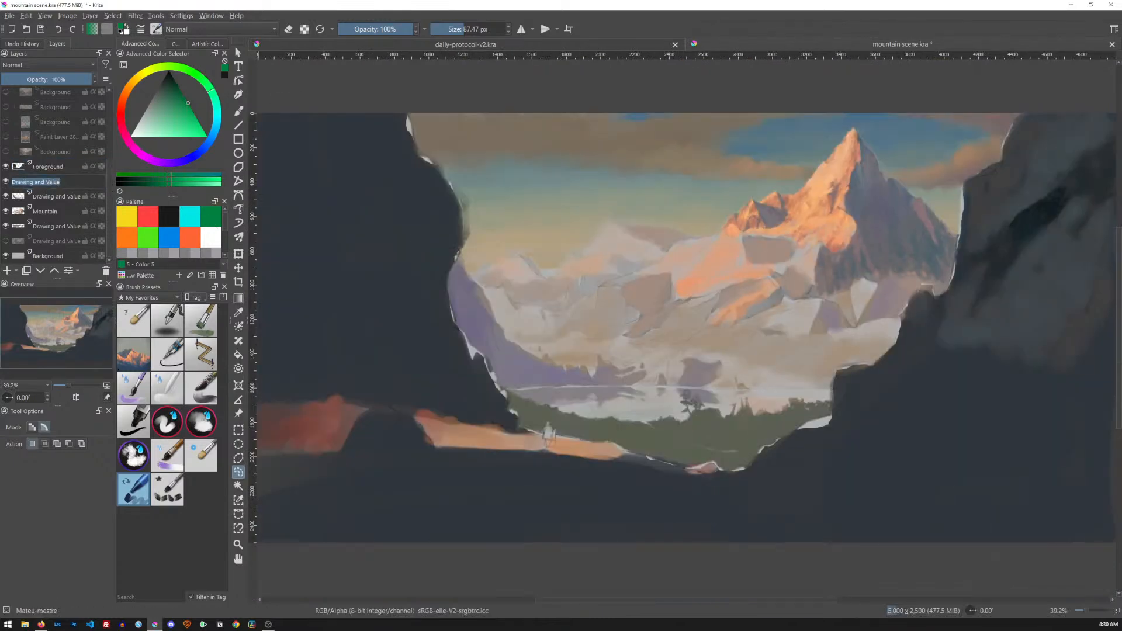
text(Lake and shore)
key(Return)
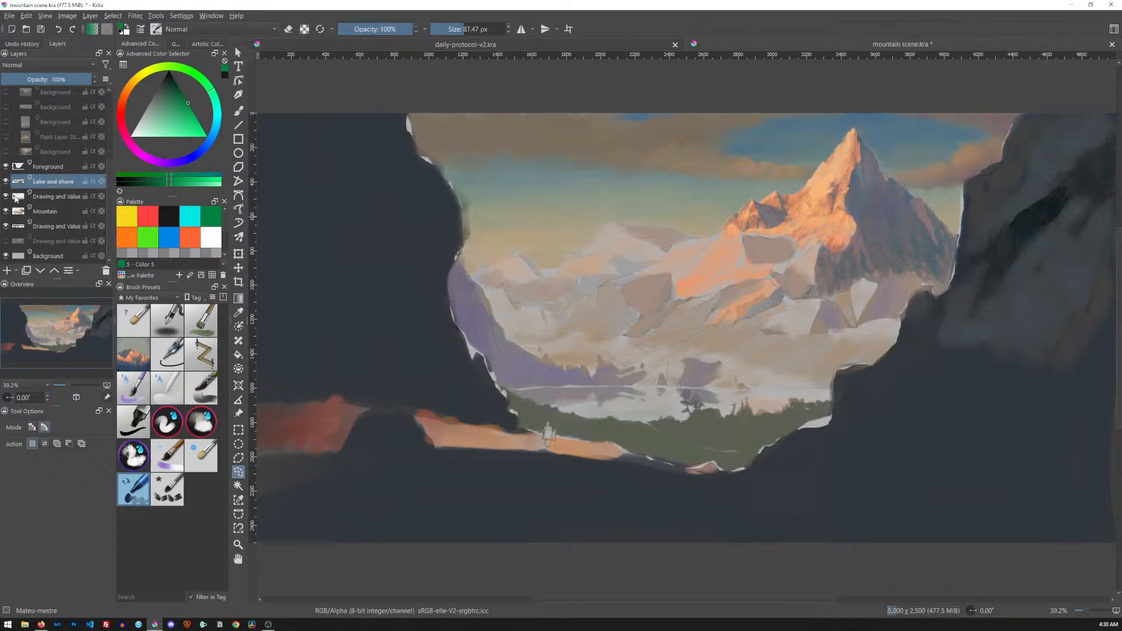
Rename the foothills layer above Mountain as left ridge and the layer below Mountain as sky.
double_click(51, 198)
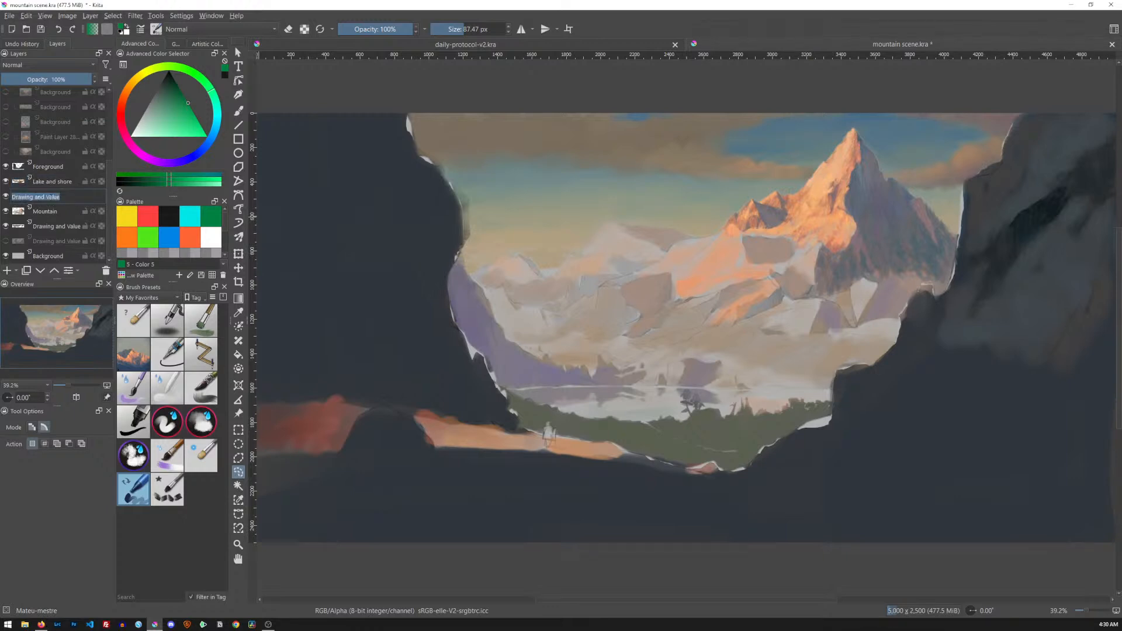
text(left ridge)
key(Return)
click(5, 226)
click(6, 227)
double_click(50, 224)
text(sky)
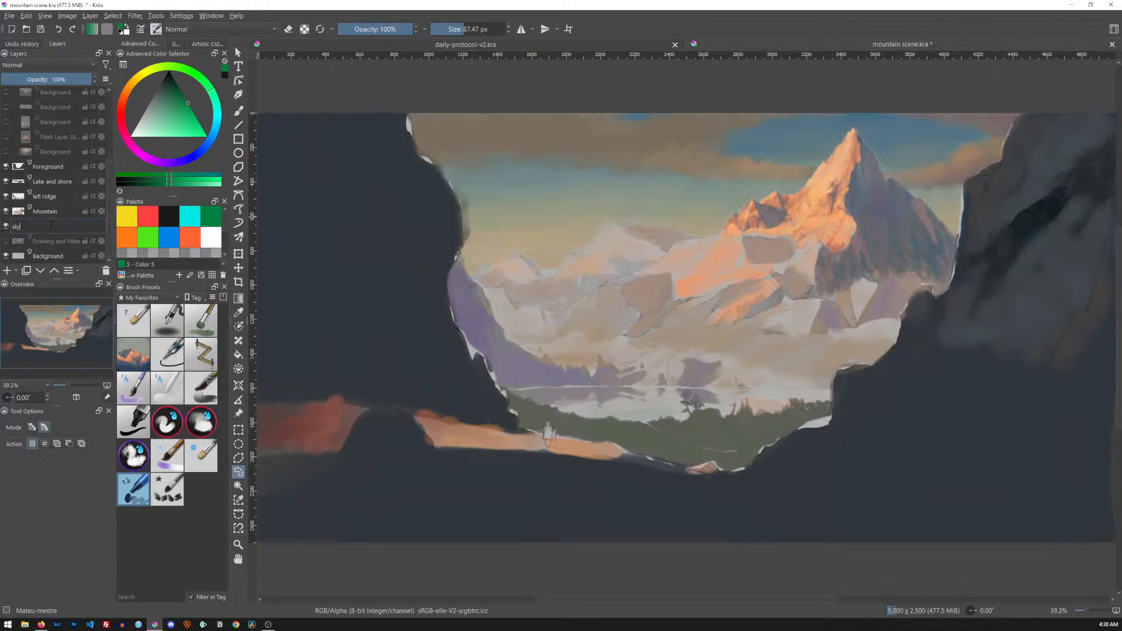
key(Return)
click(49, 213)
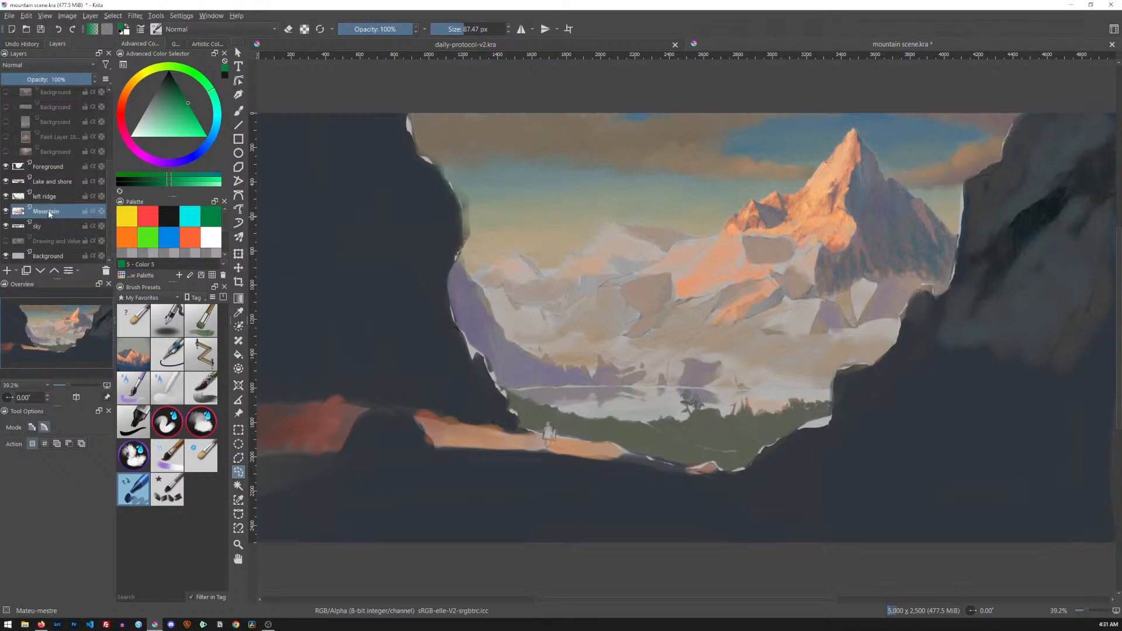
key(ctrl+u)
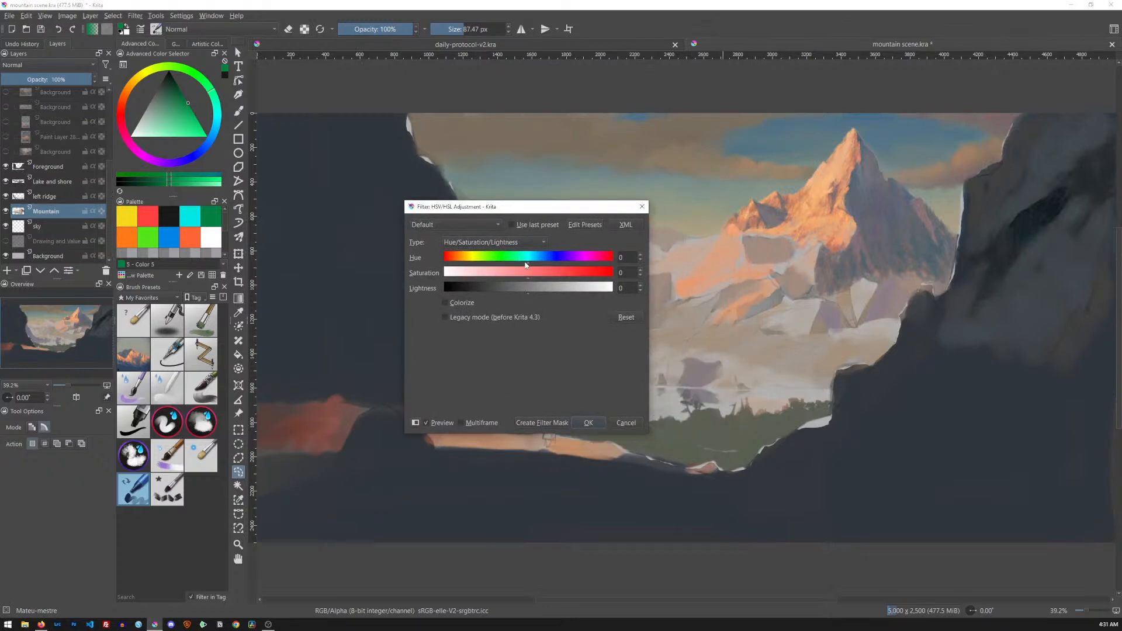
drag(530, 264, 585, 263)
mouse_move(556, 261)
mouse_down()
mouse_move(529, 267)
mouse_move(551, 279)
mouse_up()
mouse_move(542, 278)
mouse_down()
mouse_move(491, 276)
mouse_move(532, 278)
mouse_up()
mouse_move(527, 296)
mouse_down()
mouse_move(518, 296)
mouse_move(537, 294)
mouse_up()
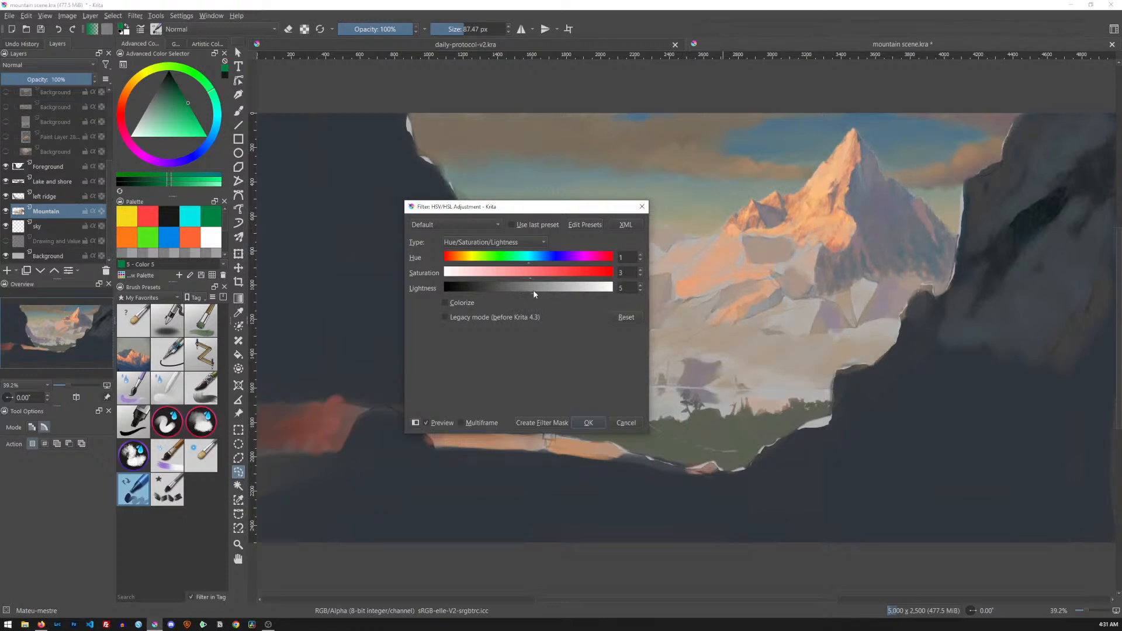
click(623, 425)
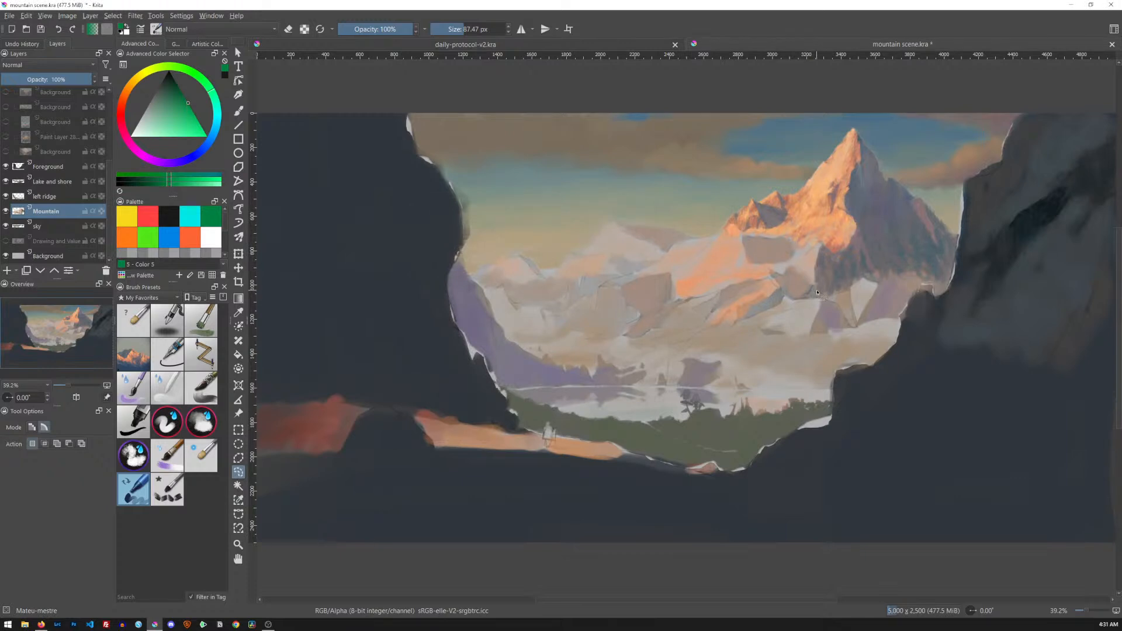
Make the sky layer active and switch to the Freehand Brush tool with most of the scene in view.
click(53, 229)
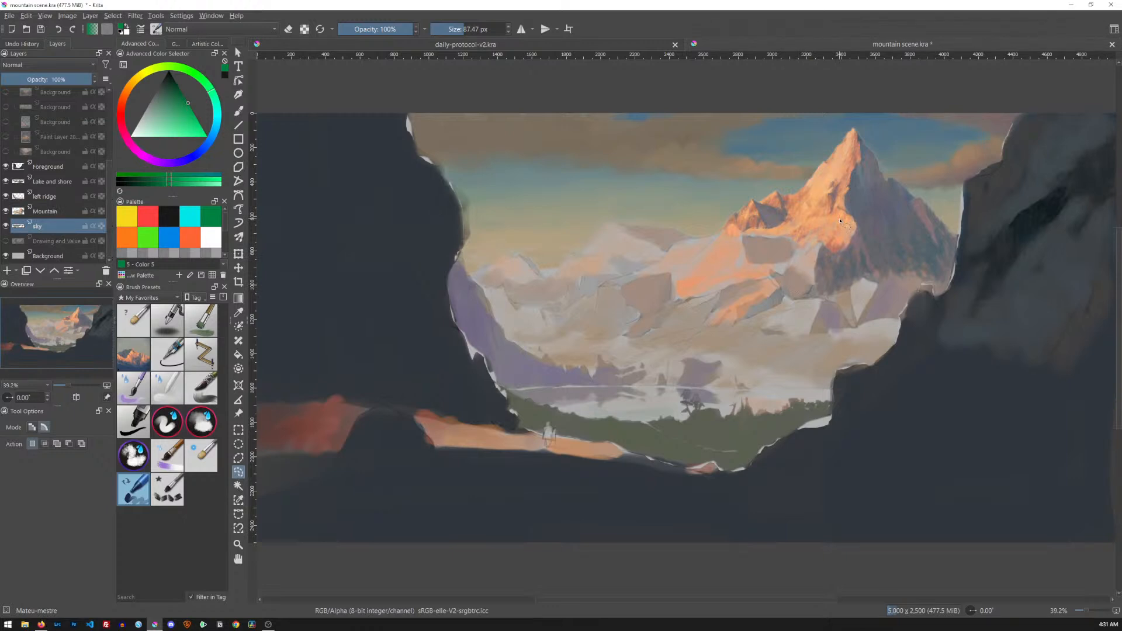
key(1)
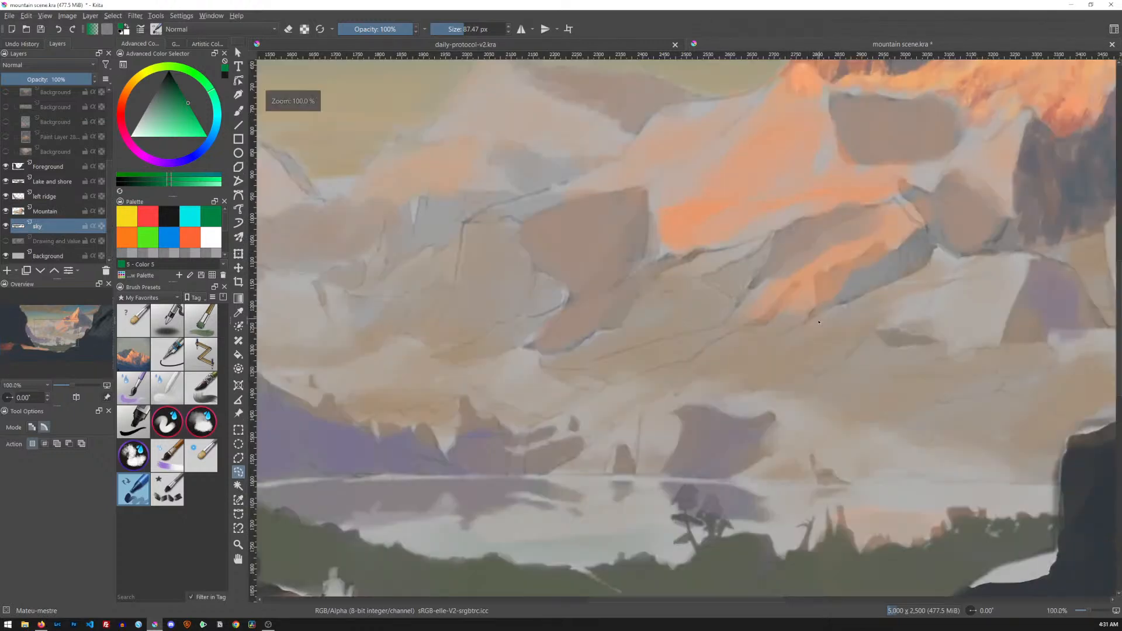
drag(818, 249, 801, 291)
drag(865, 204, 763, 310)
key(b)
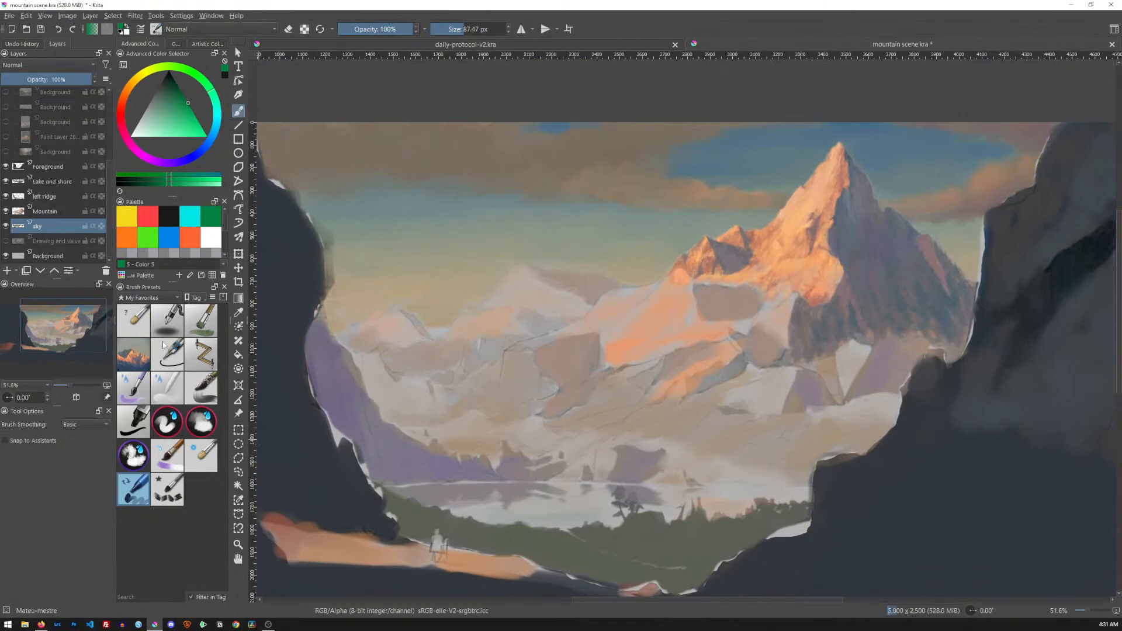
Try a green stroke in the sky behind the distant mountains with the Chris - Rock Texture brush, and undo it.
click(137, 363)
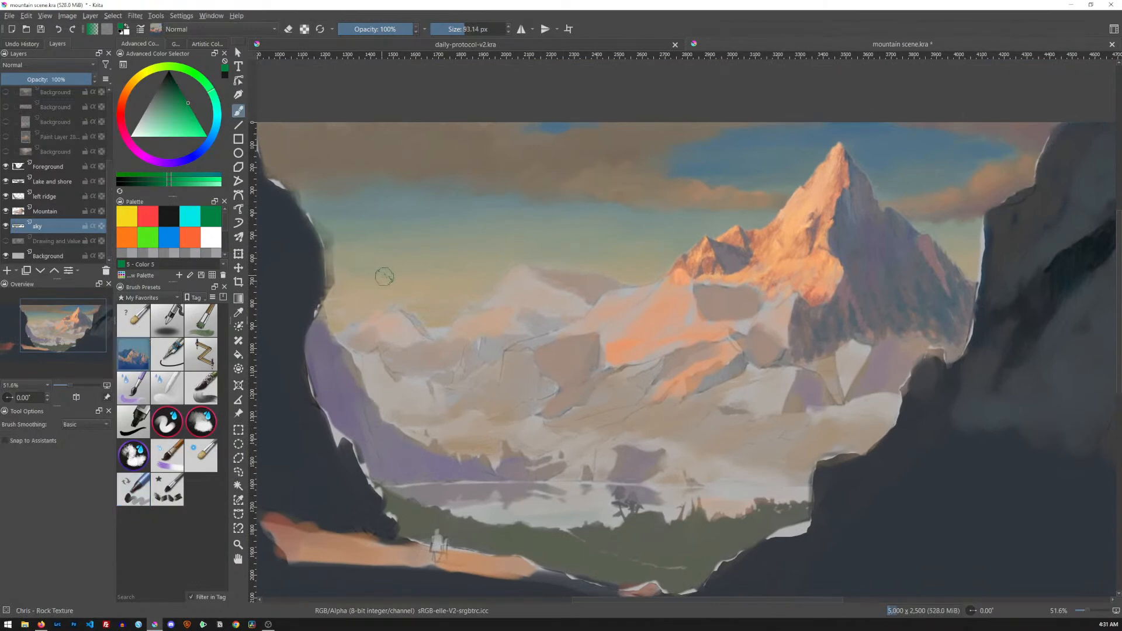
drag(575, 235, 624, 282)
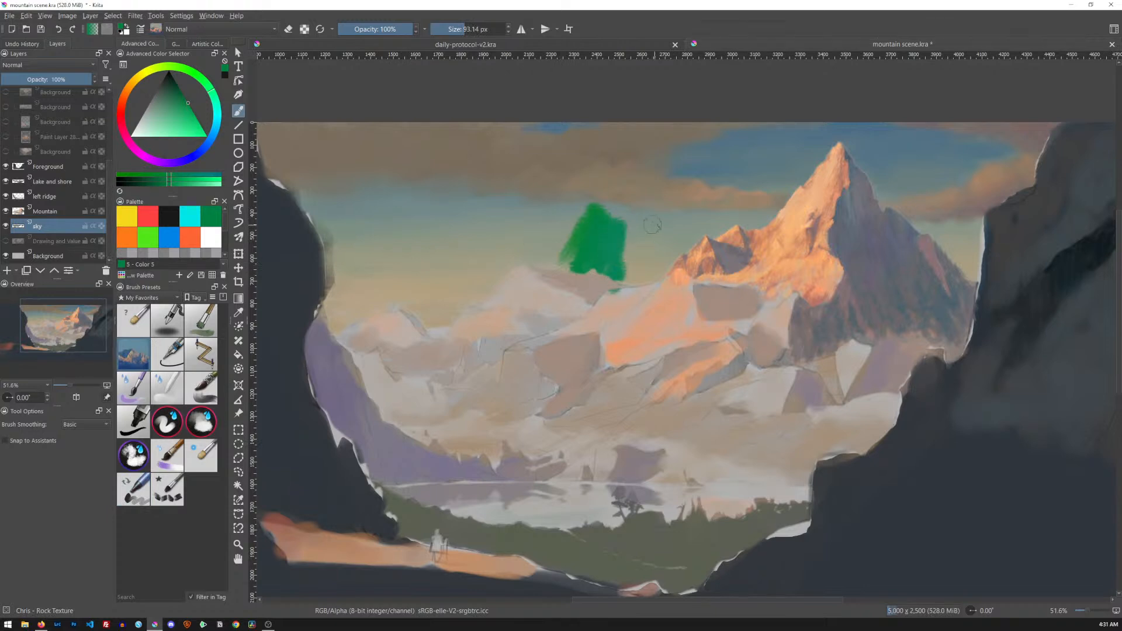
key(ctrl+z)
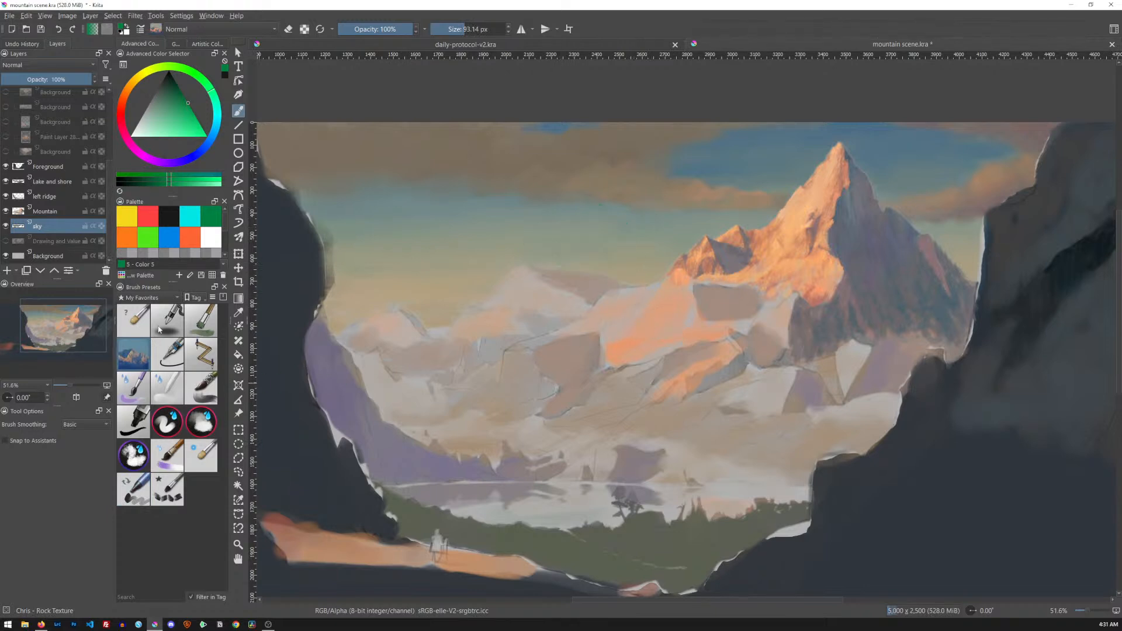
Try the 001 Chris Painting Copy brush preset, and switch to the Bristles-4 Glaze preset.
click(138, 324)
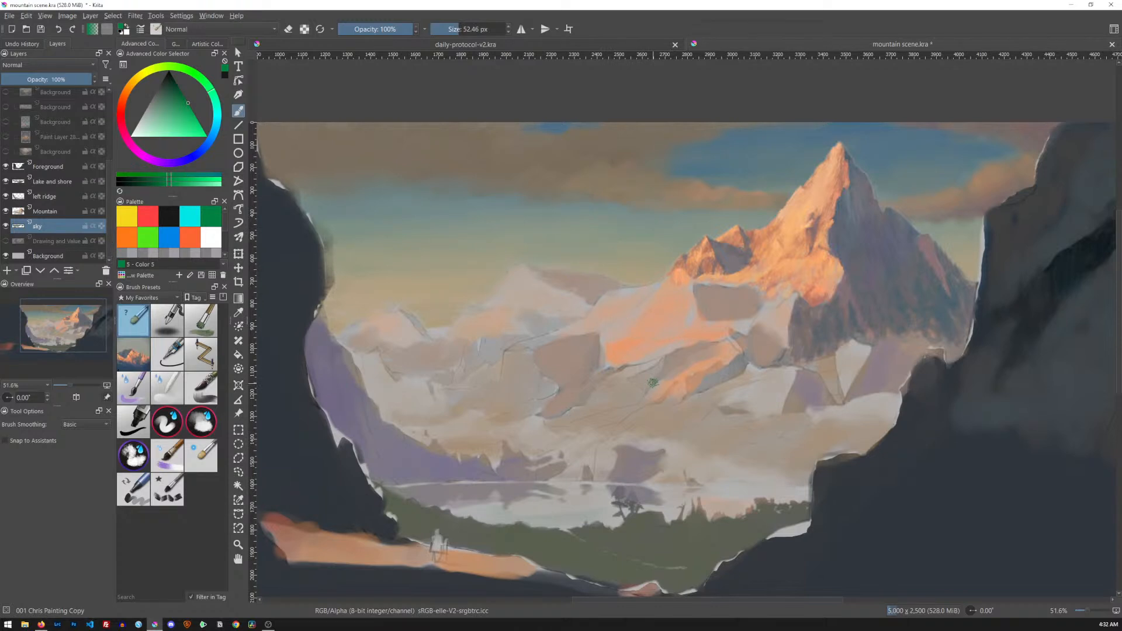
click(205, 390)
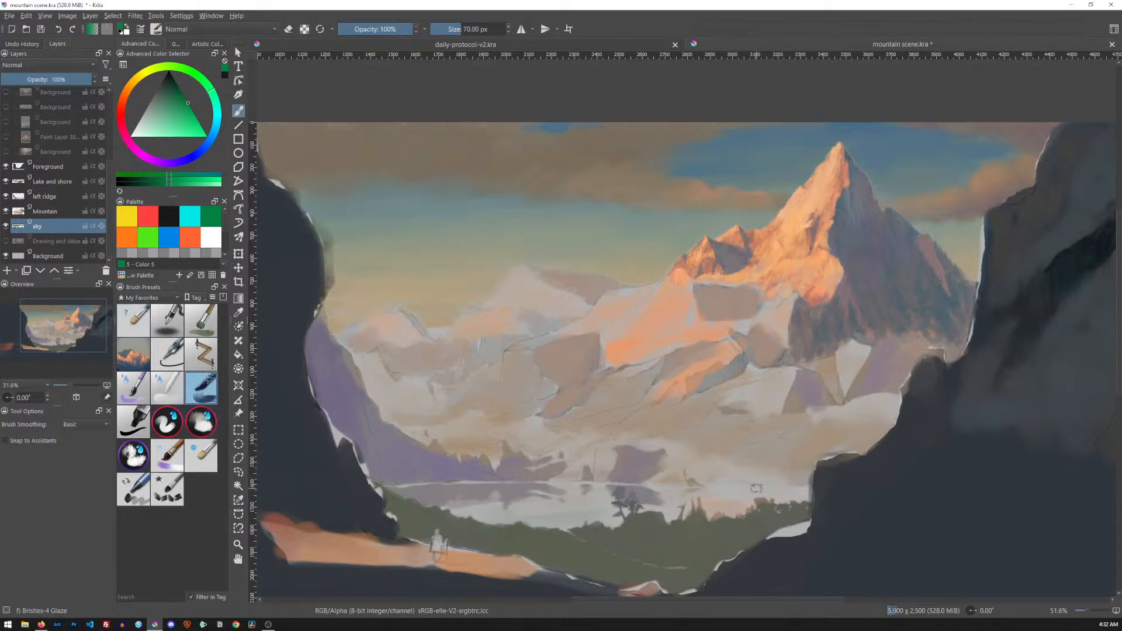
Show the topmost Background reference in the ref group, move it onto the valley to about X 1603, Y 1052 px, and hide it.
scroll(92, 143, up, 3)
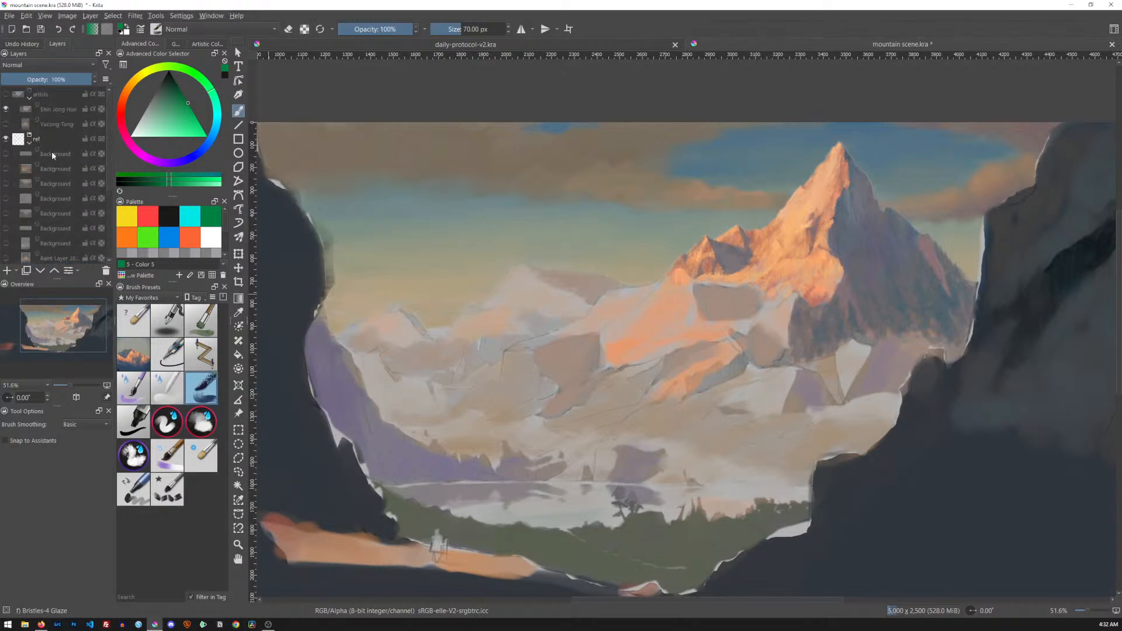
click(6, 154)
click(66, 157)
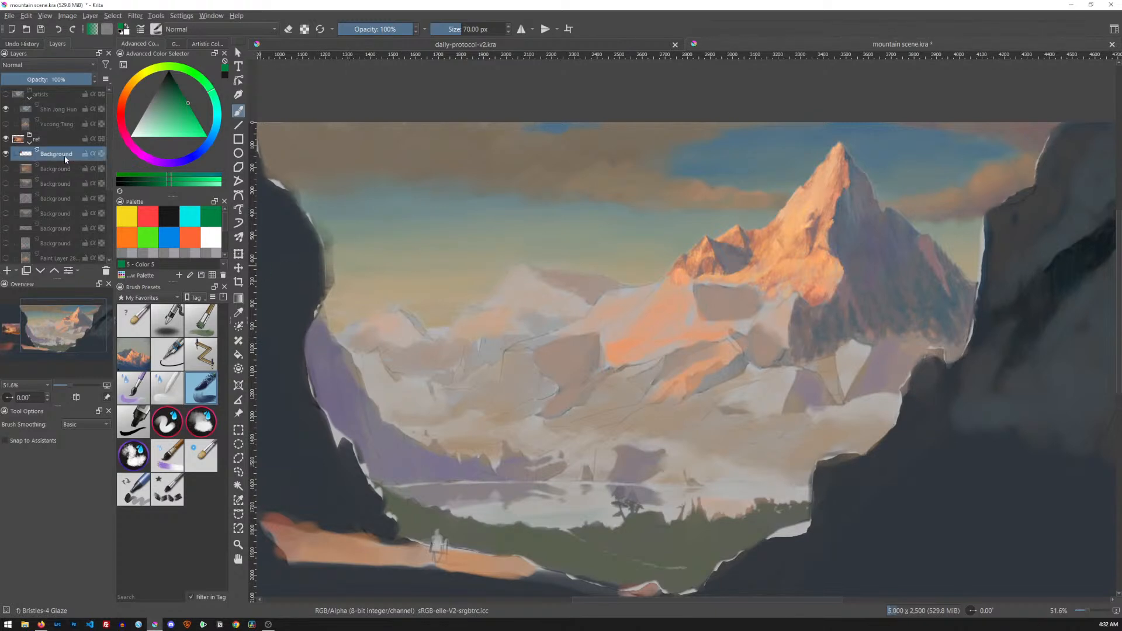
key(t)
drag(296, 331, 645, 384)
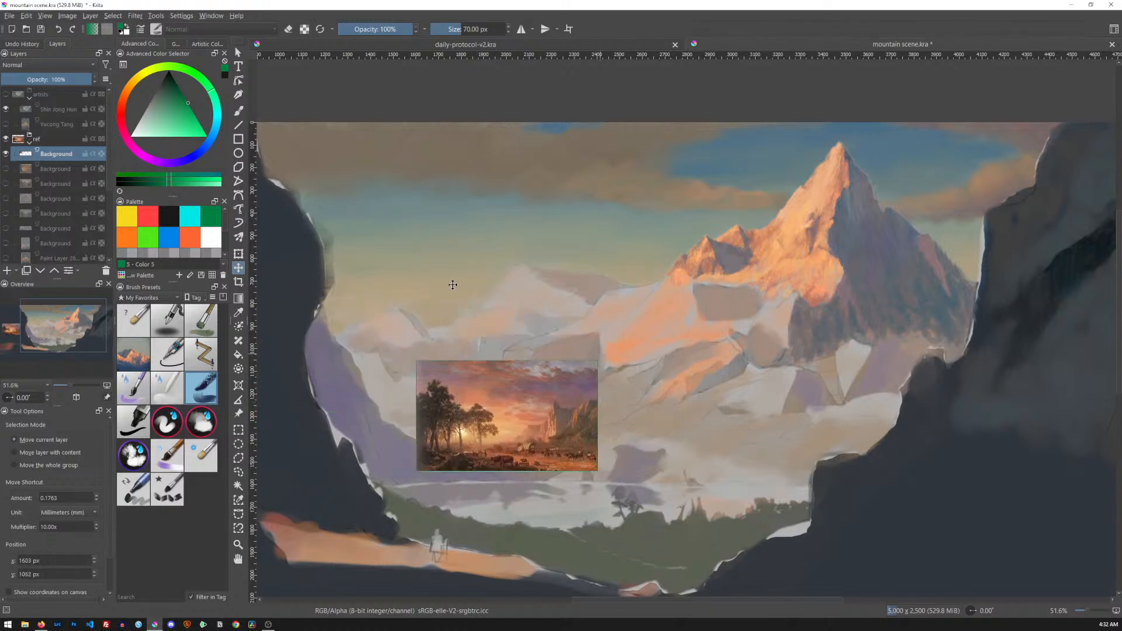
click(6, 154)
Show the second Background reference in the ref group, move it onto the scene to about X 1193, Y 850 px, and hide it.
click(6, 168)
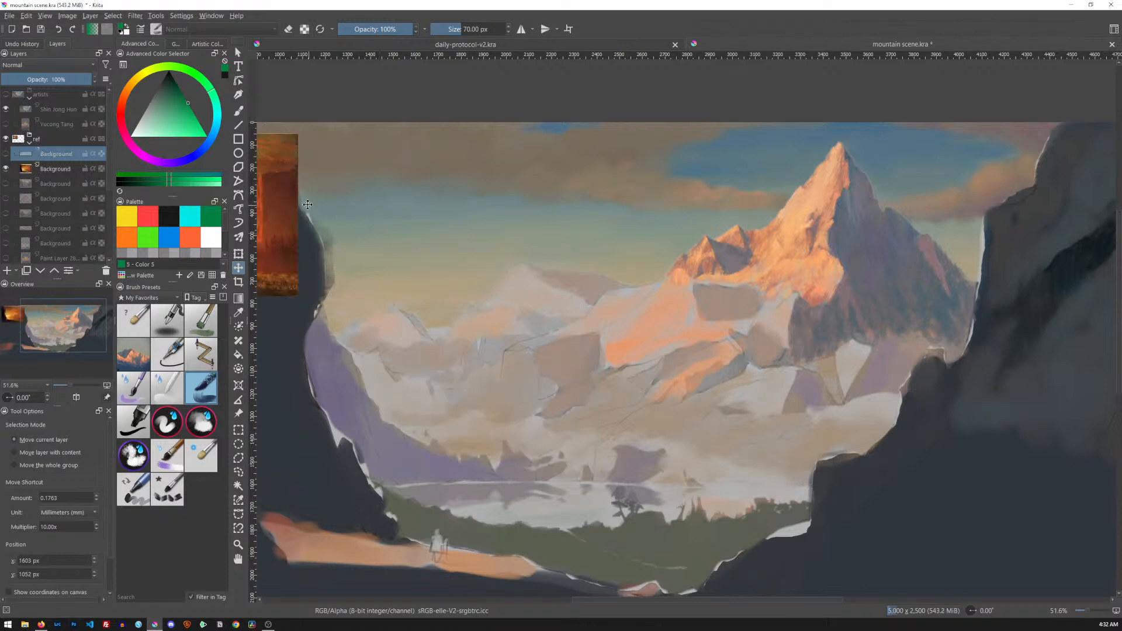
click(56, 169)
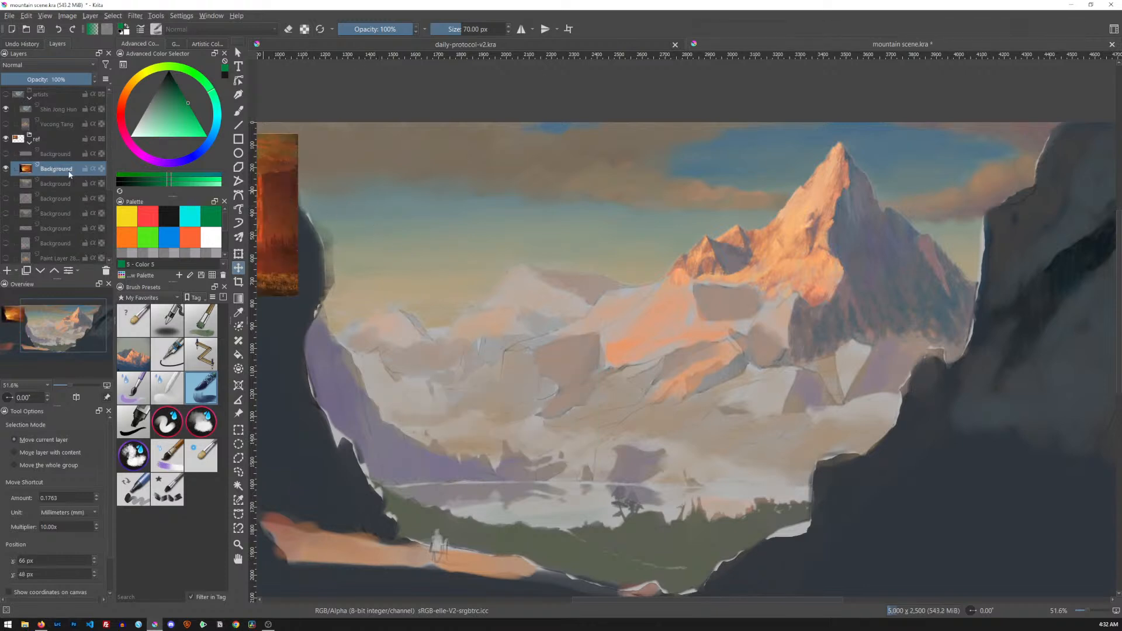
drag(280, 209, 533, 390)
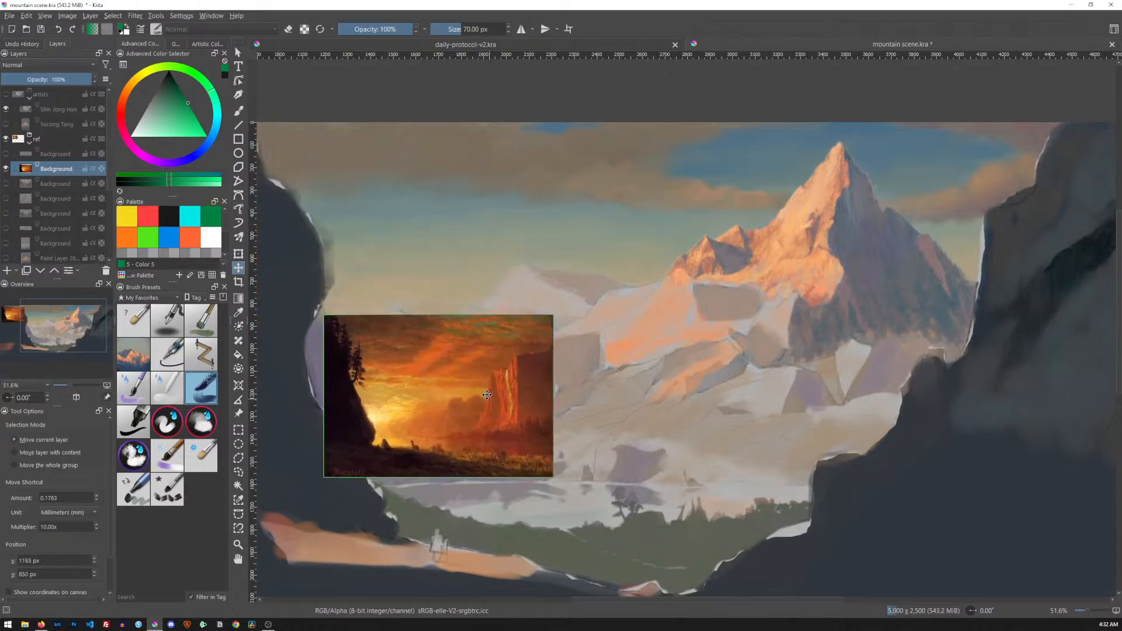
click(6, 168)
Show the third Background reference in the ref group, move it over the valley to about X 1234, Y 877 px, and hide it.
click(10, 185)
click(6, 183)
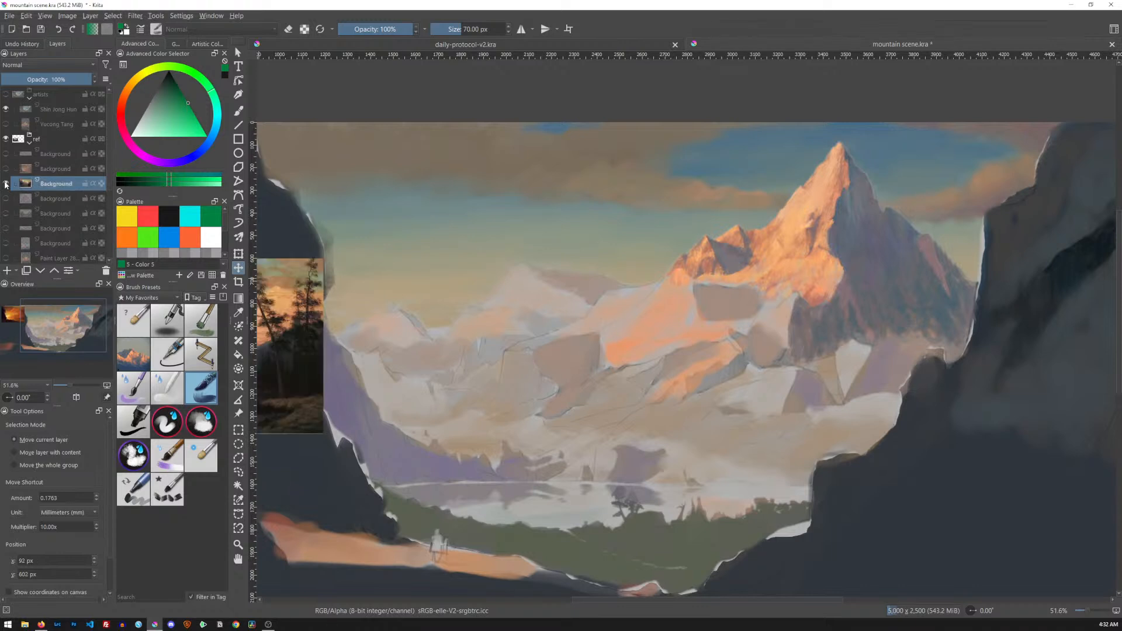
drag(296, 297, 545, 355)
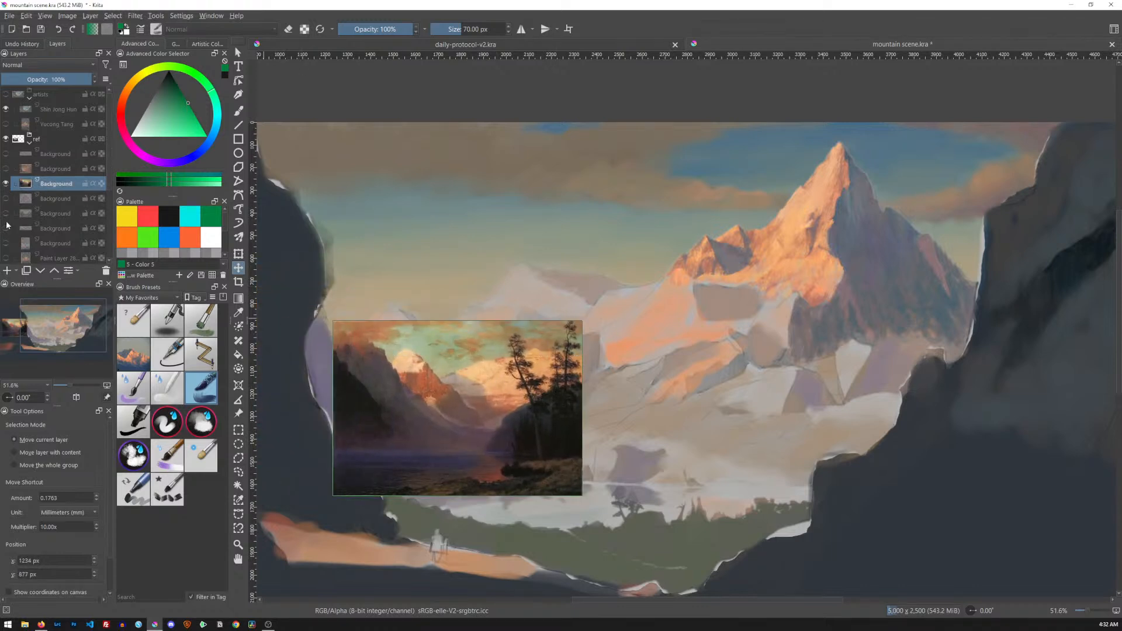
click(6, 184)
Examine the remaining reference images in the ref group one by one, showing and hiding each layer.
click(6, 199)
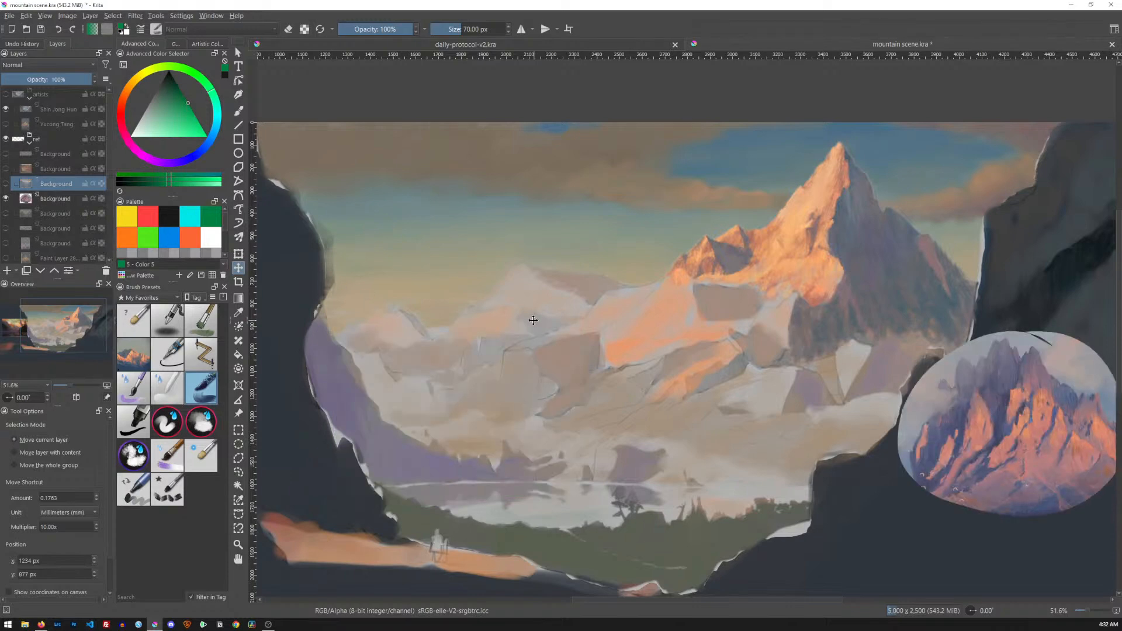
click(6, 199)
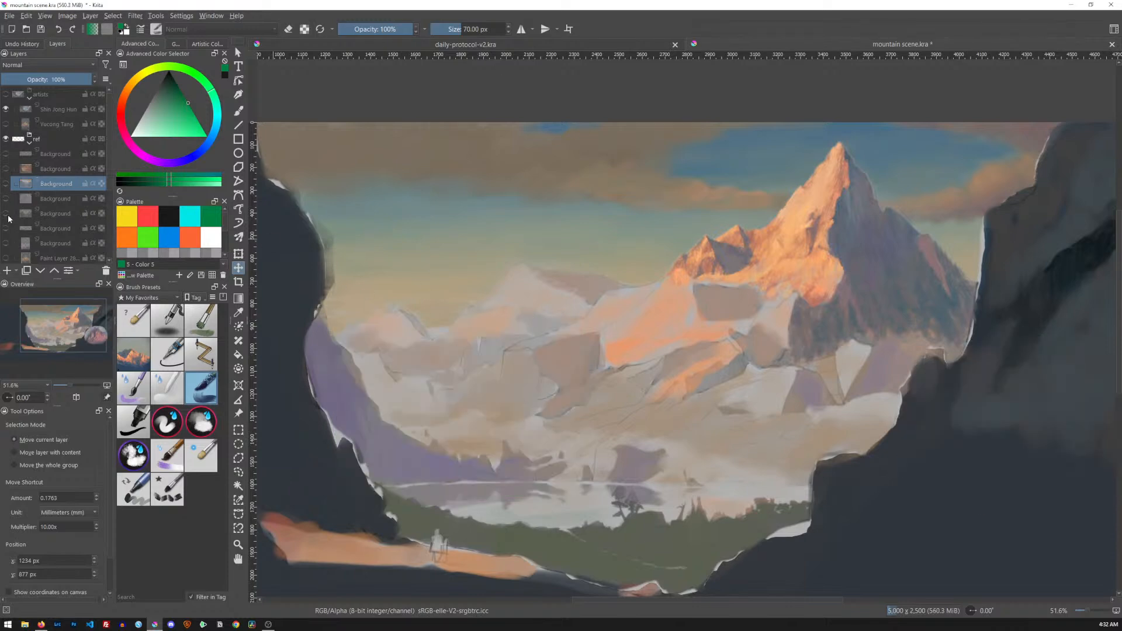
click(6, 213)
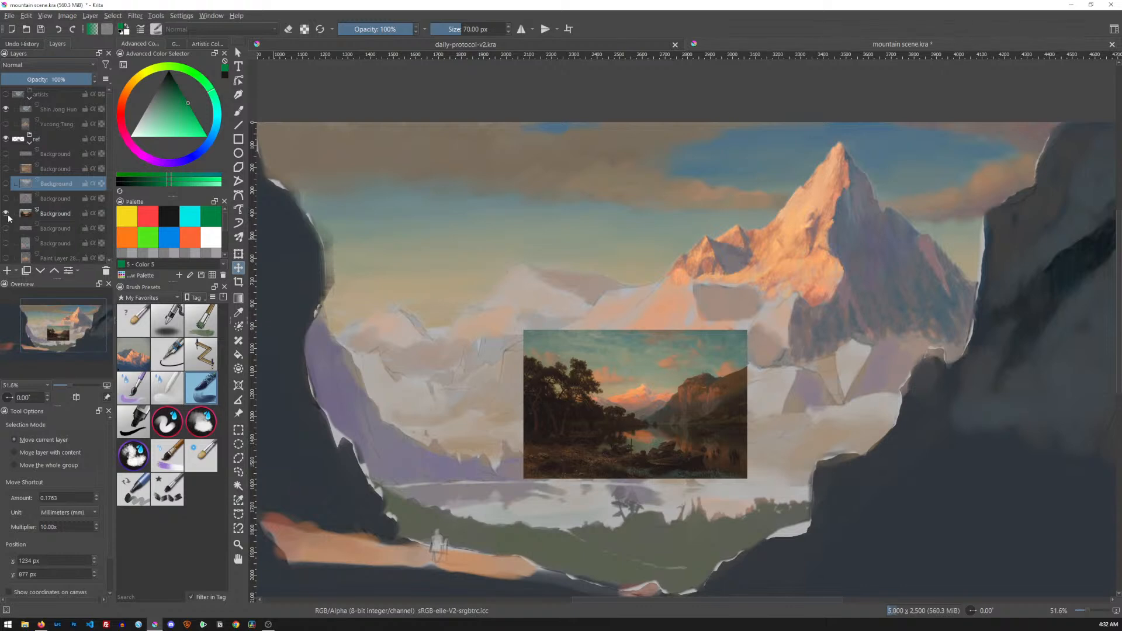
click(7, 214)
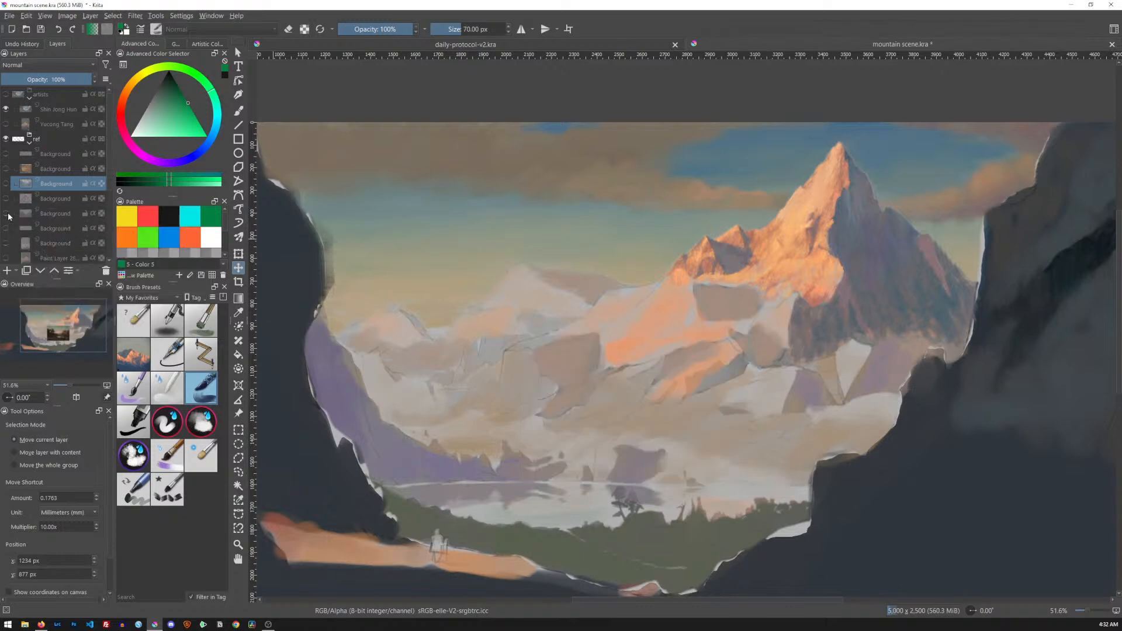
click(6, 229)
click(7, 229)
click(7, 243)
click(7, 244)
scroll(96, 209, down, 1)
click(5, 201)
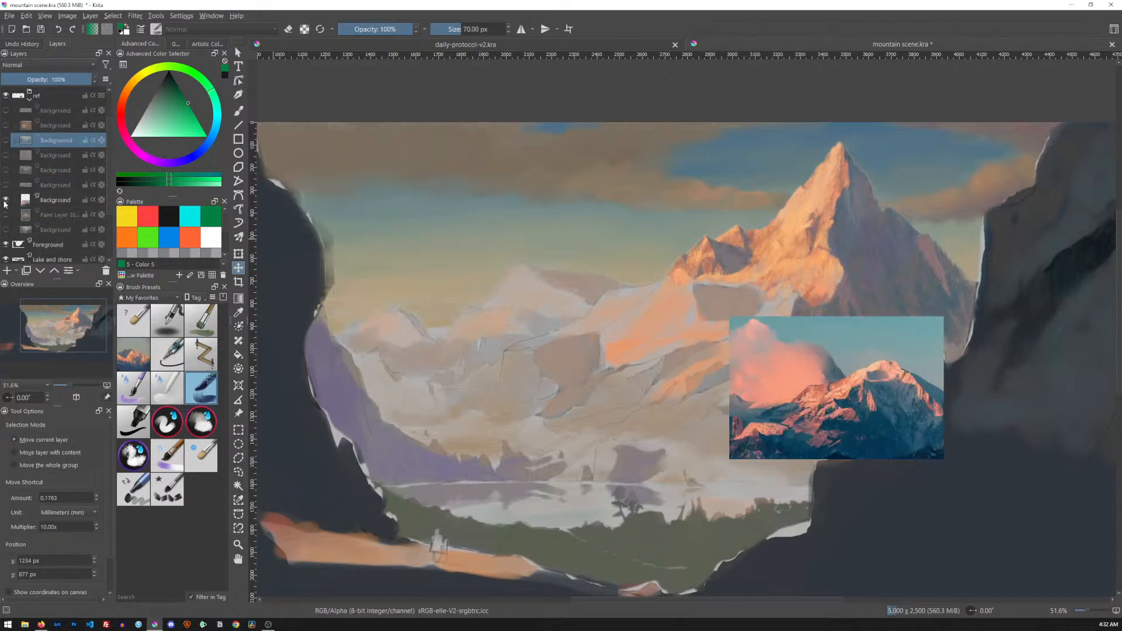
click(5, 200)
click(6, 215)
click(7, 215)
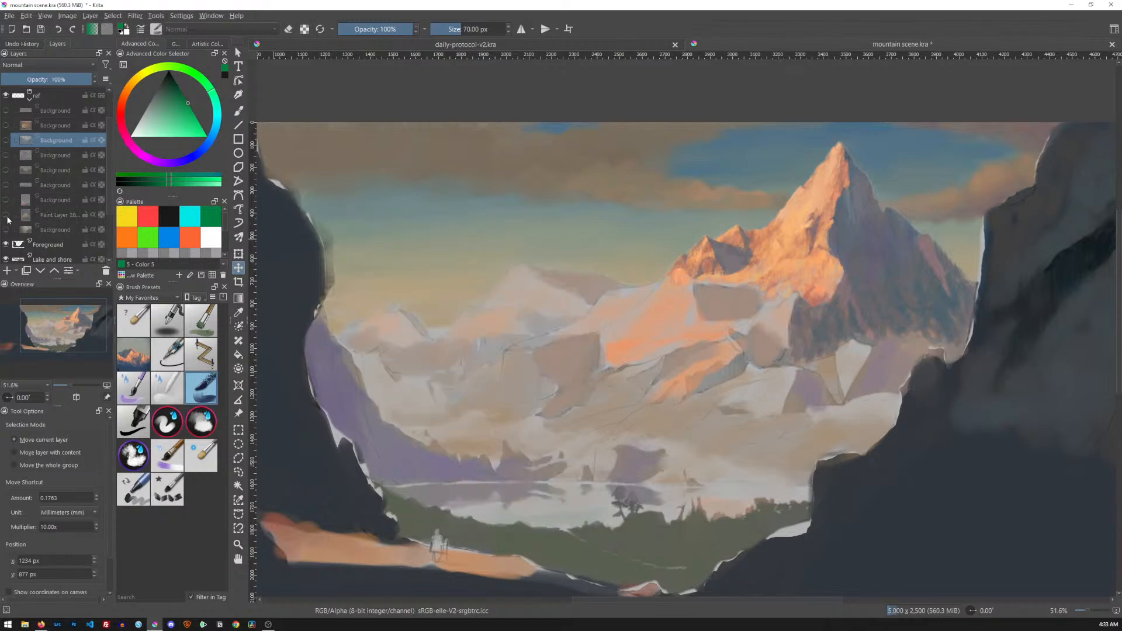
click(7, 230)
click(6, 230)
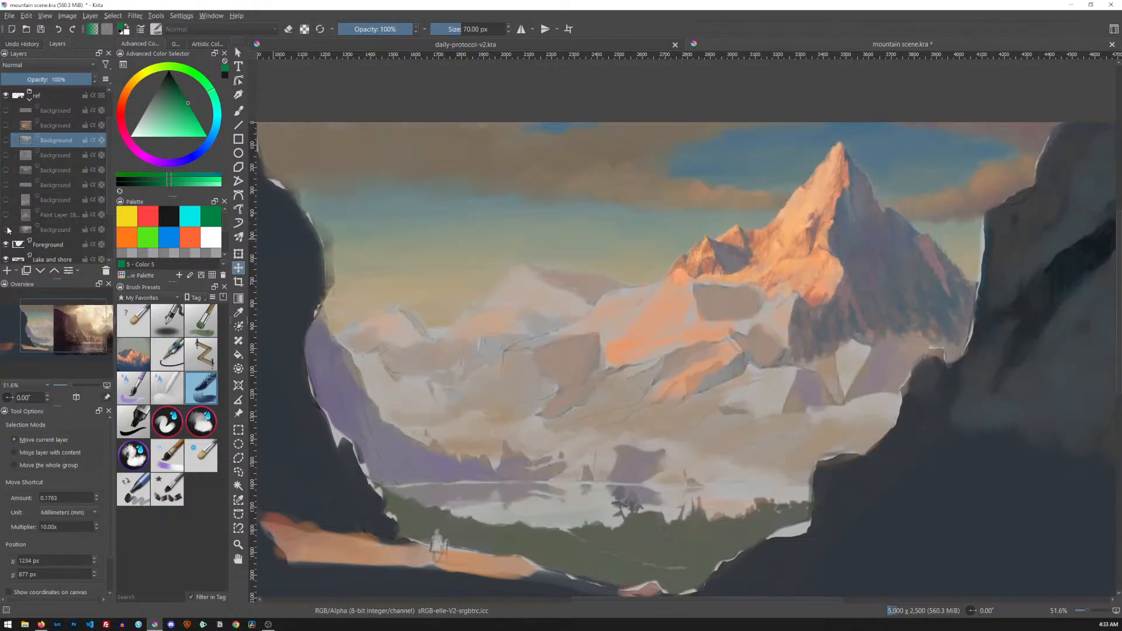
Show the artists group and scale its upper artist reference painting down to a small image over the valley.
scroll(108, 125, up, 3)
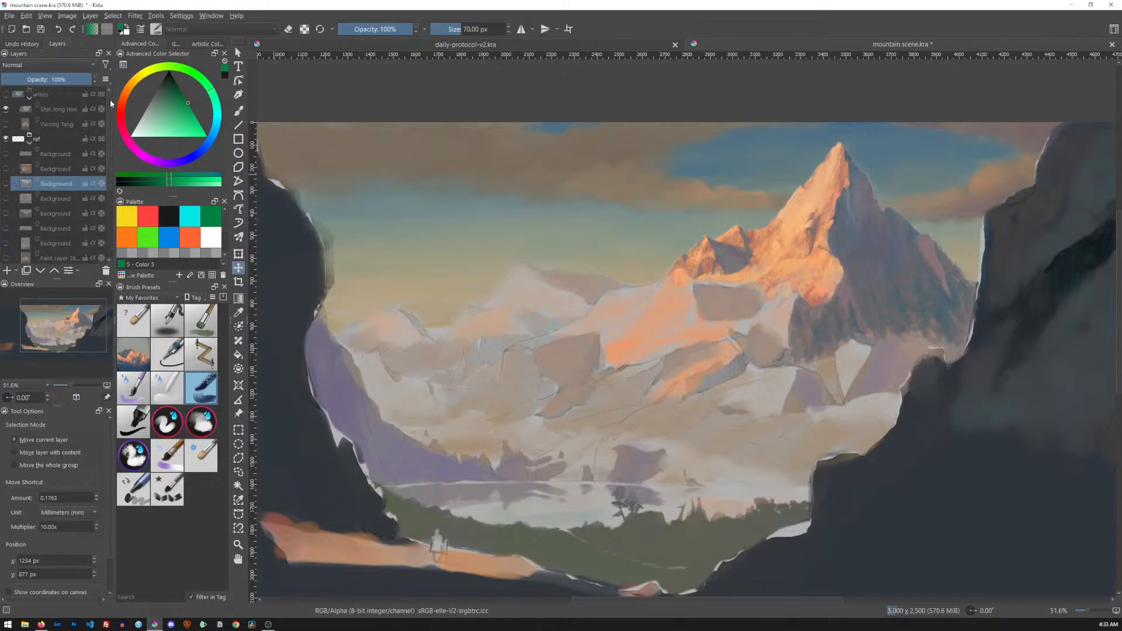
click(6, 95)
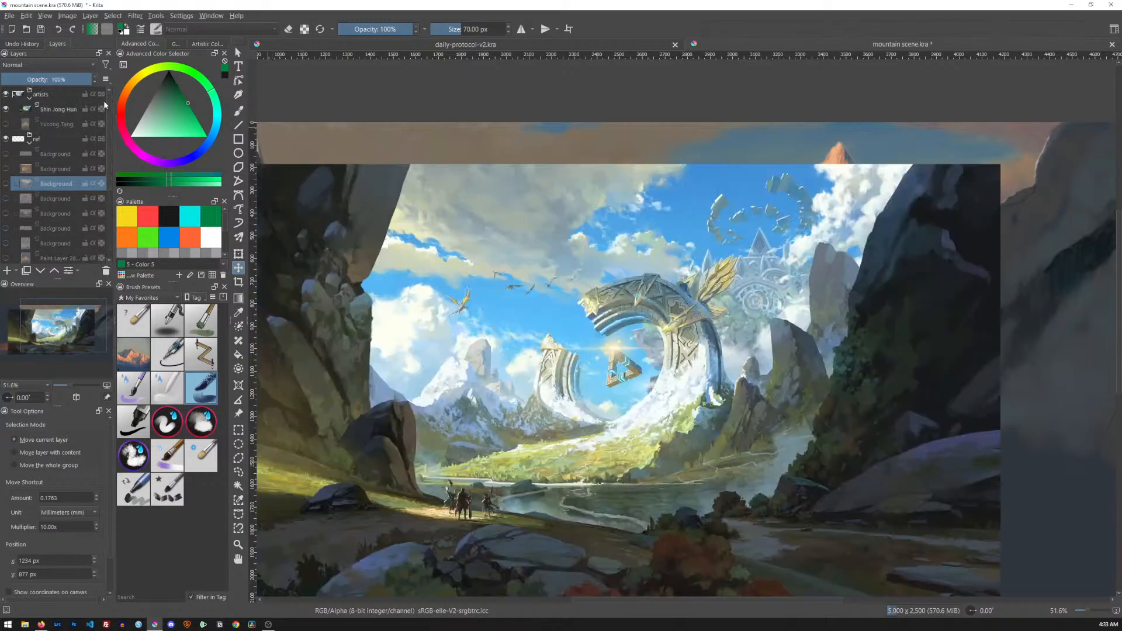
click(62, 109)
drag(694, 345, 759, 354)
key(ctrl+t)
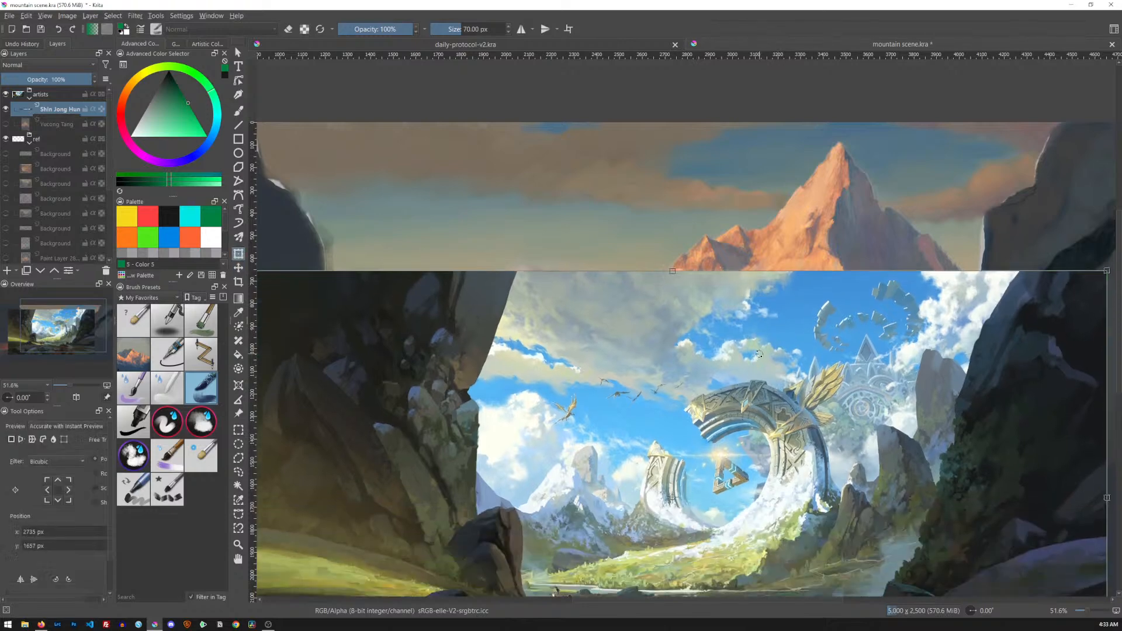
drag(1107, 271, 864, 377)
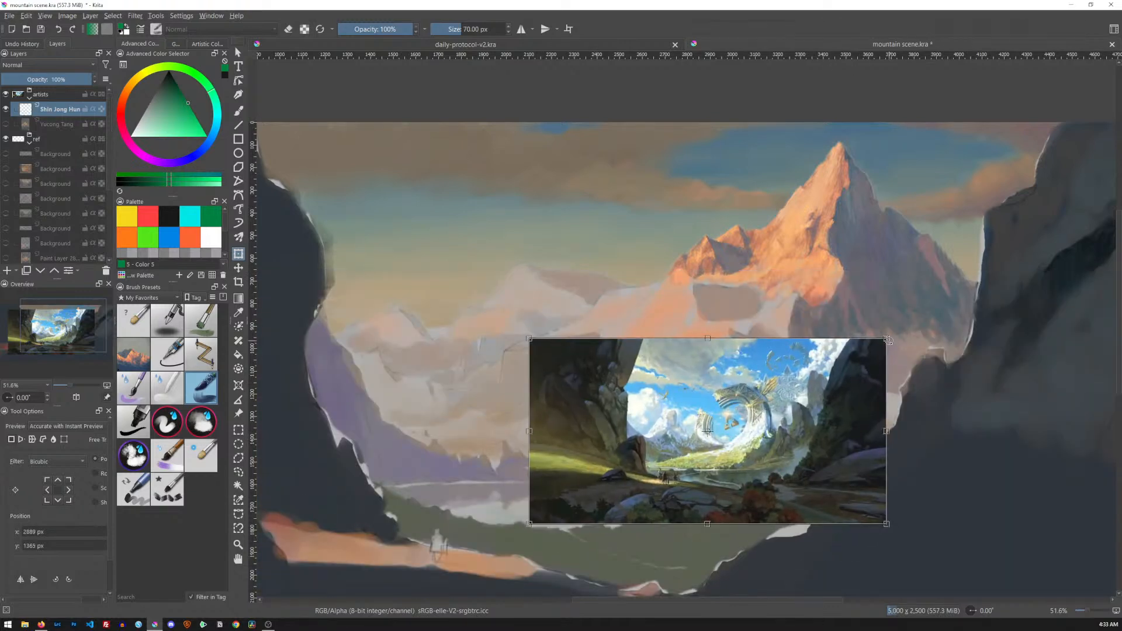
drag(886, 339, 844, 370)
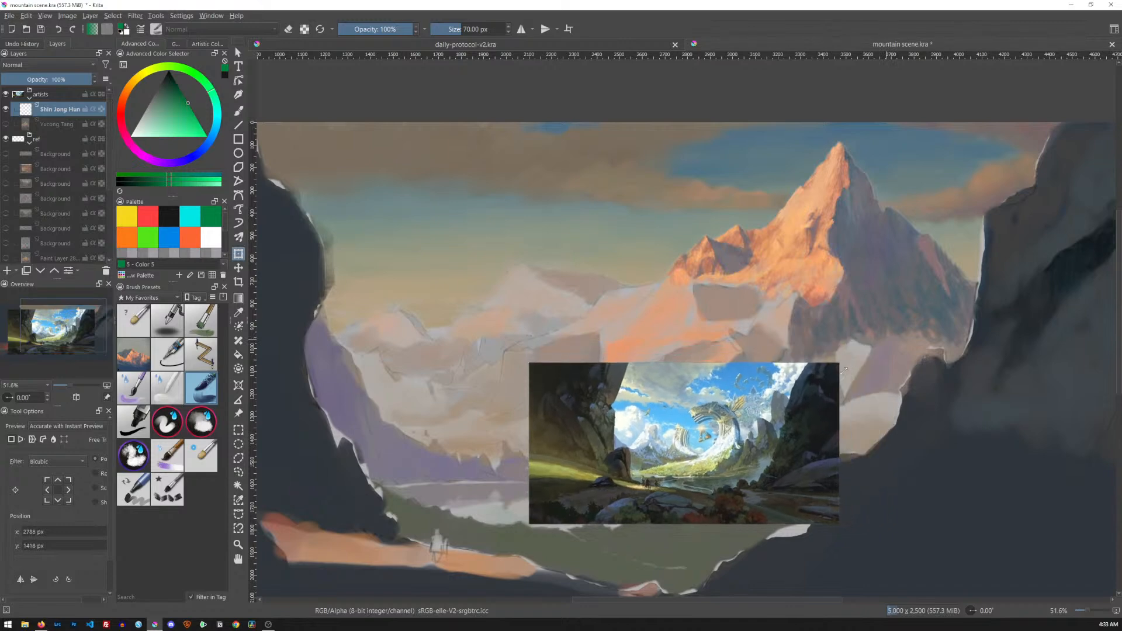
key(Return)
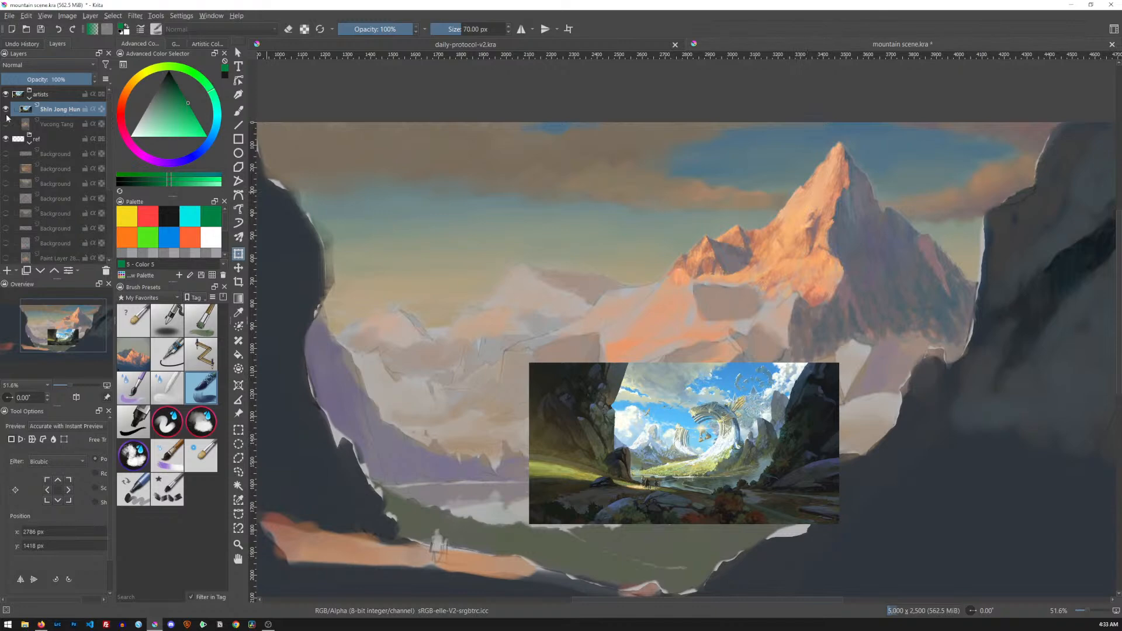
Move the scaled artist reference over the lake and shore to about X 1204, Y 1264 px, and hide its layer.
key(m)
drag(588, 394, 403, 445)
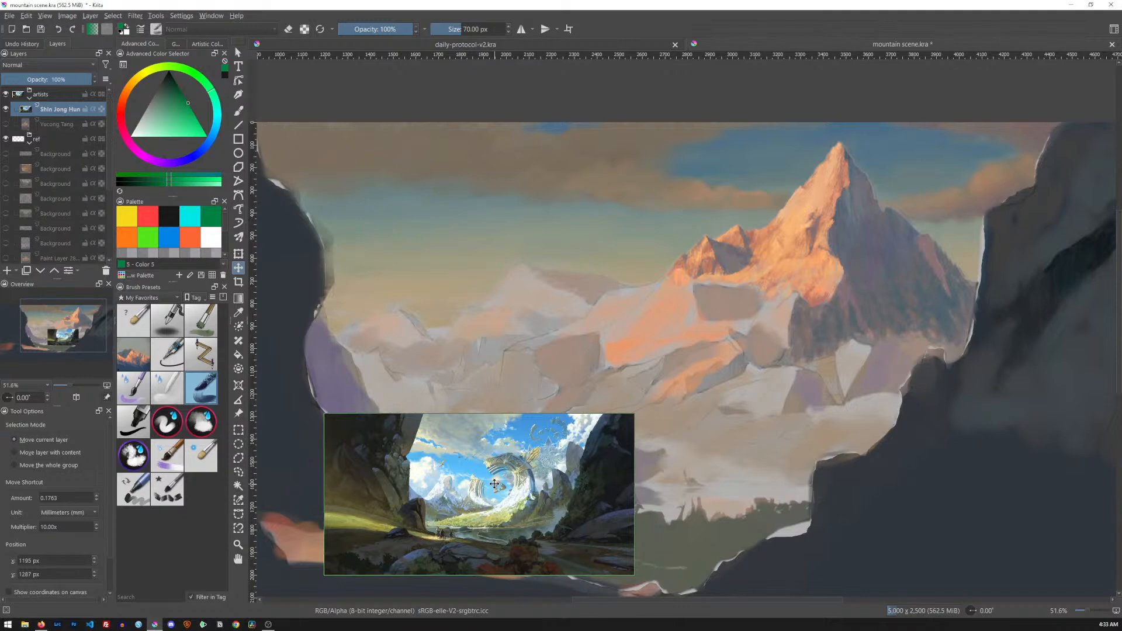
drag(494, 484, 497, 478)
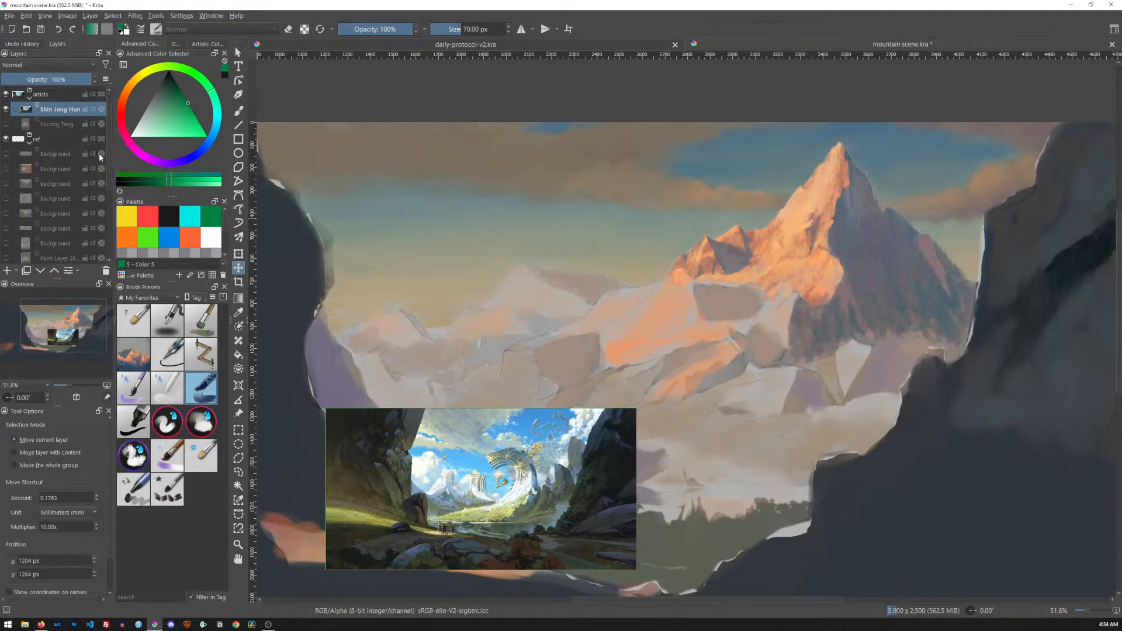
click(5, 110)
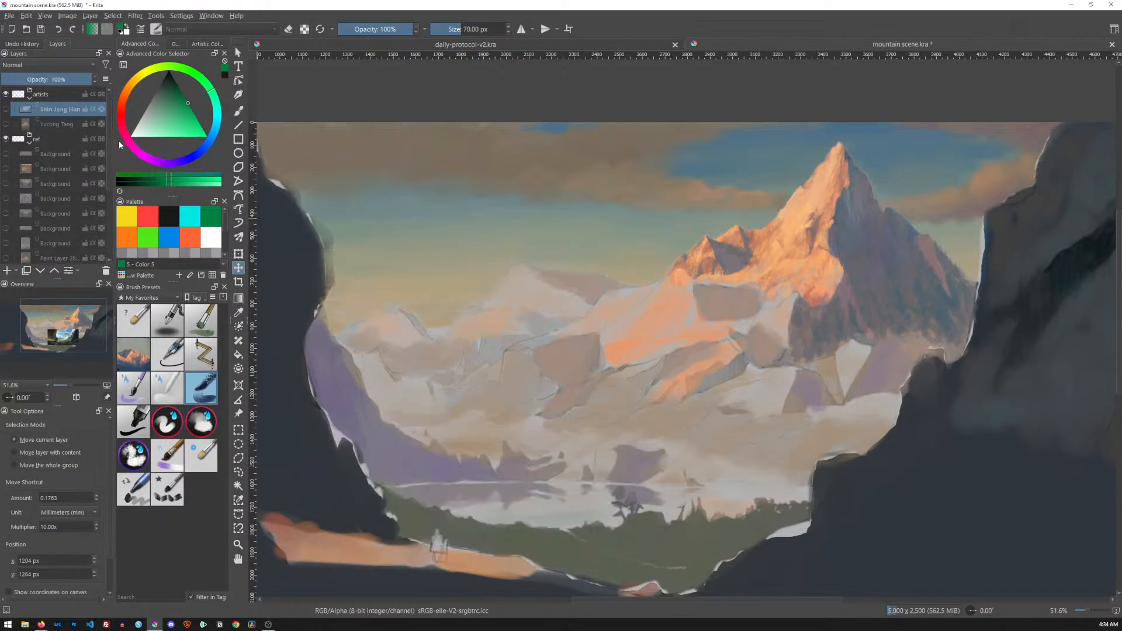
Try lowering the Mountain layer within the scene to about Y 271 px, checking it with the whole painting in view.
drag(110, 142, 109, 202)
click(46, 214)
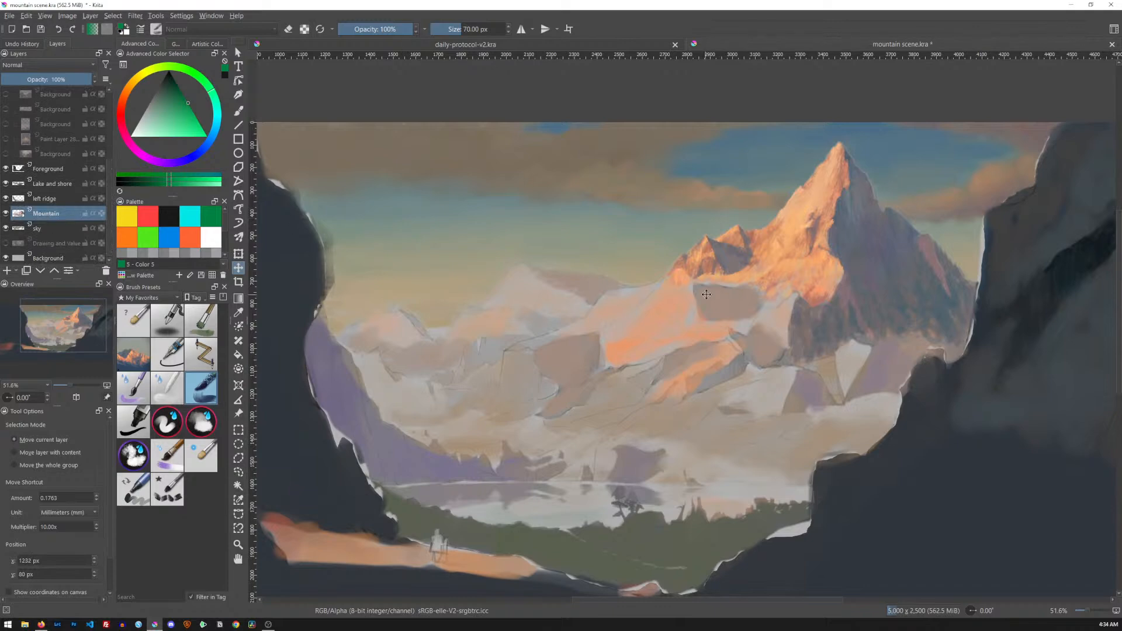
drag(707, 288, 708, 309)
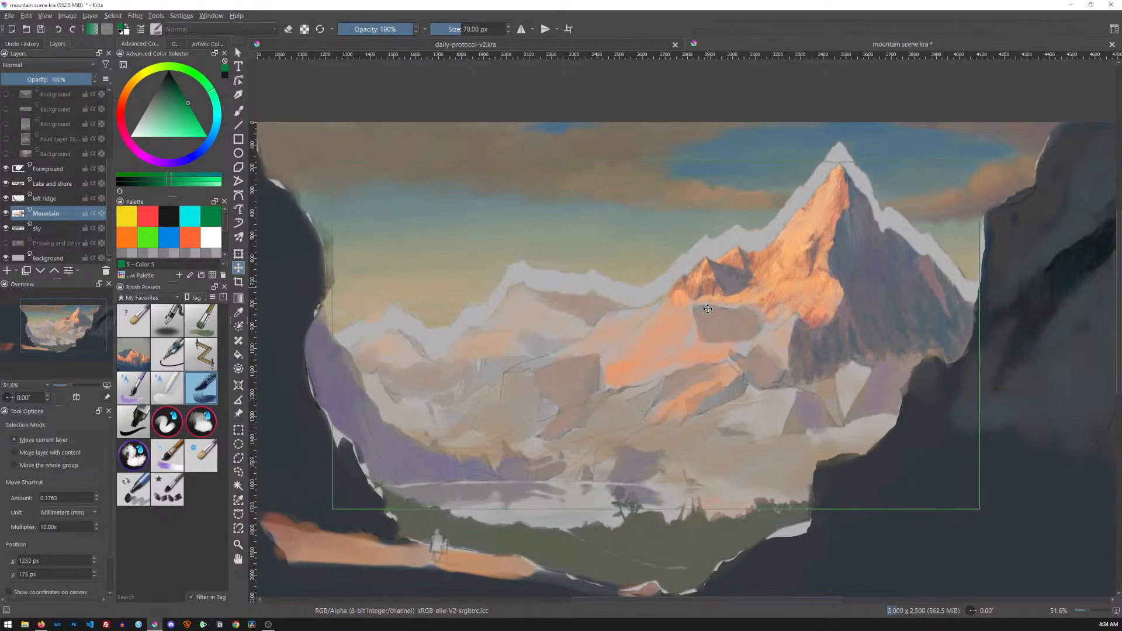
scroll(707, 308, down, 4)
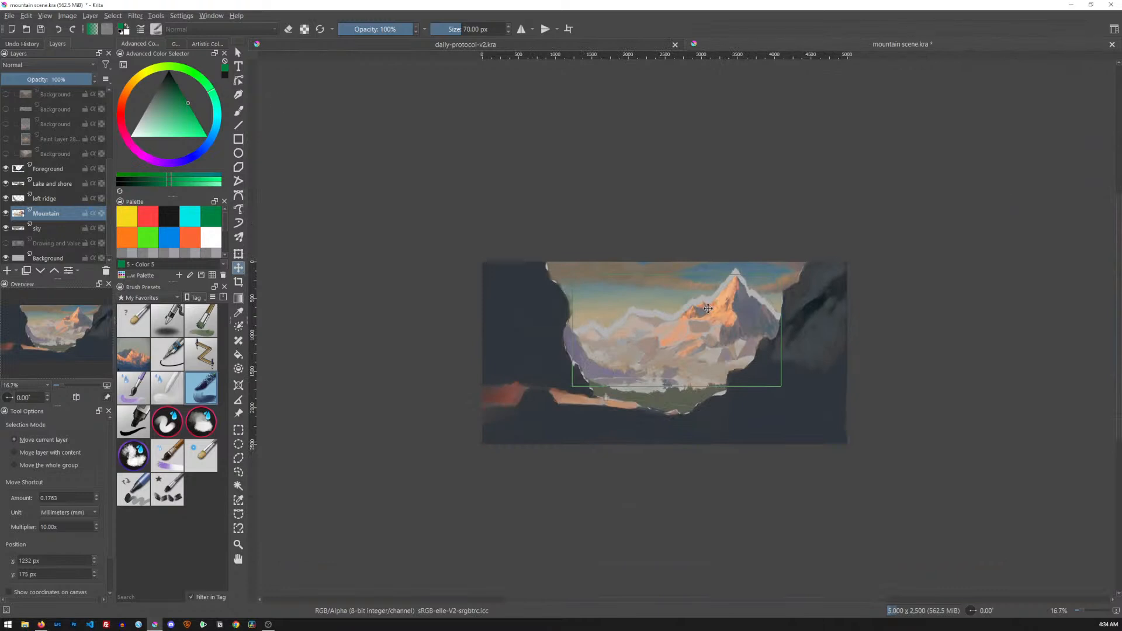
drag(727, 304, 728, 316)
drag(728, 317, 727, 312)
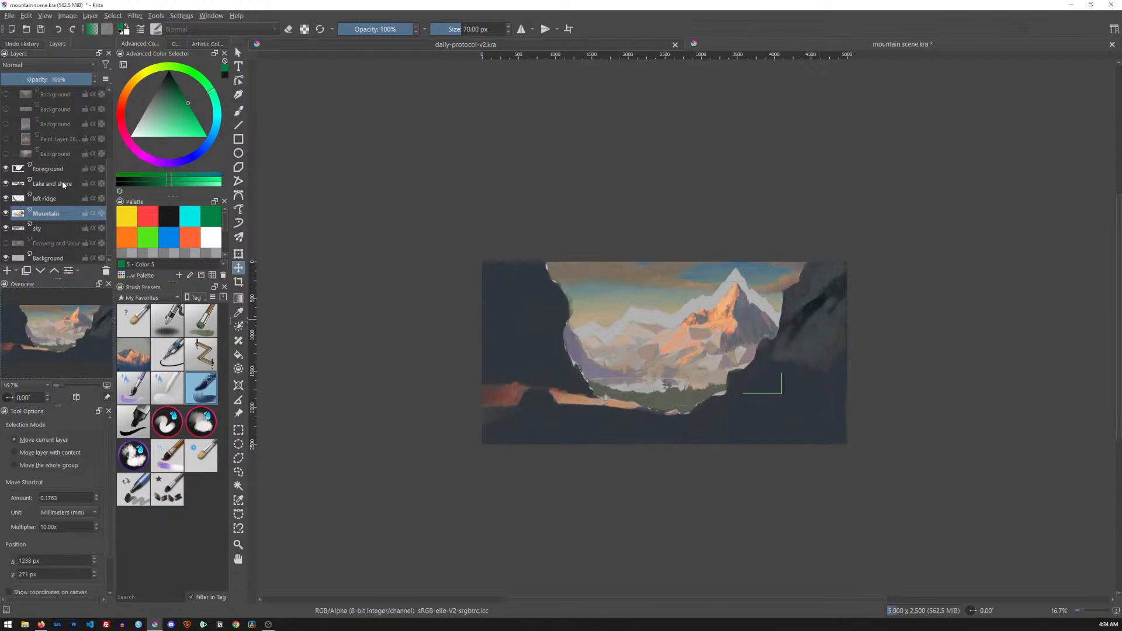
Try transforming the sky layer so that it sits lower behind the mountains.
click(48, 232)
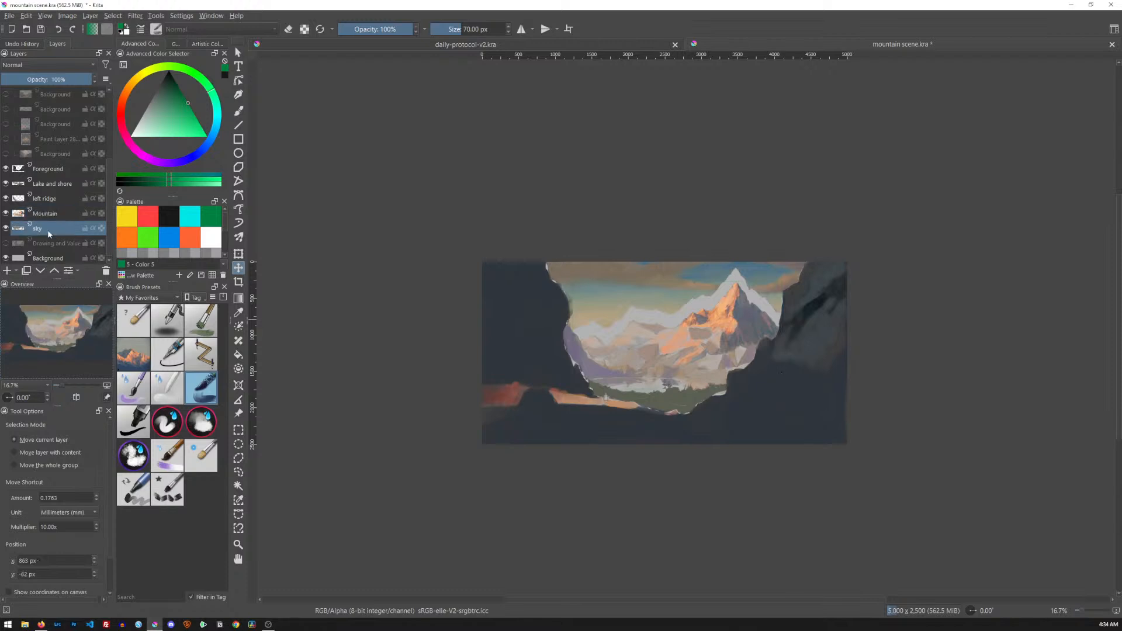
key(ctrl+t)
drag(656, 317, 682, 415)
drag(685, 342, 697, 337)
key(Return)
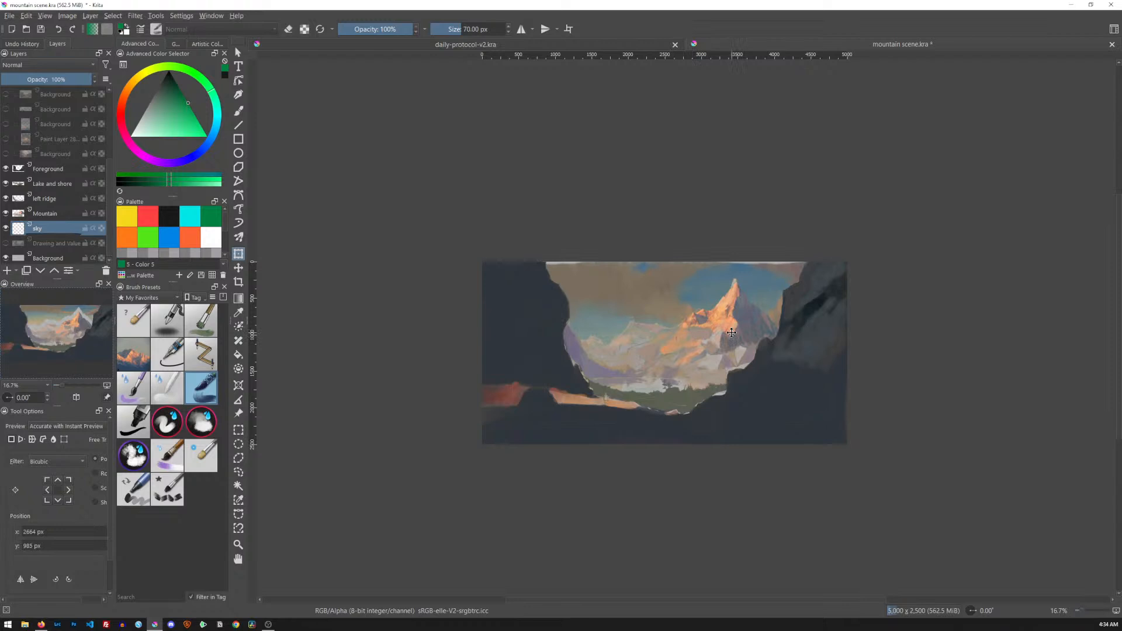
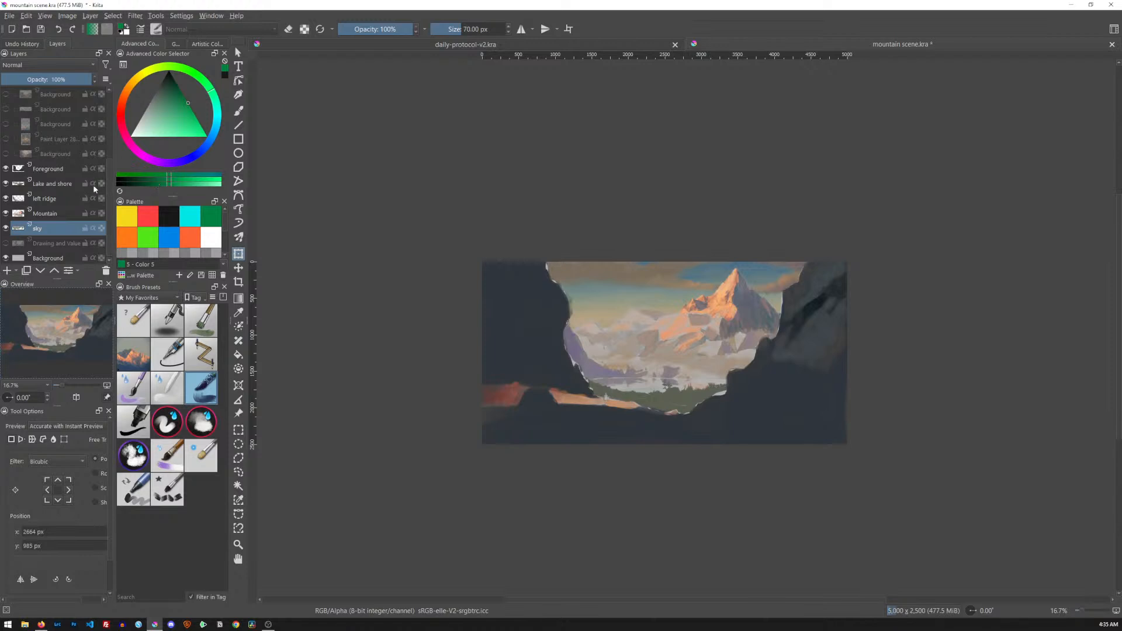
Show the upper artist reference layer in the artists group again over the painting.
drag(109, 174, 110, 106)
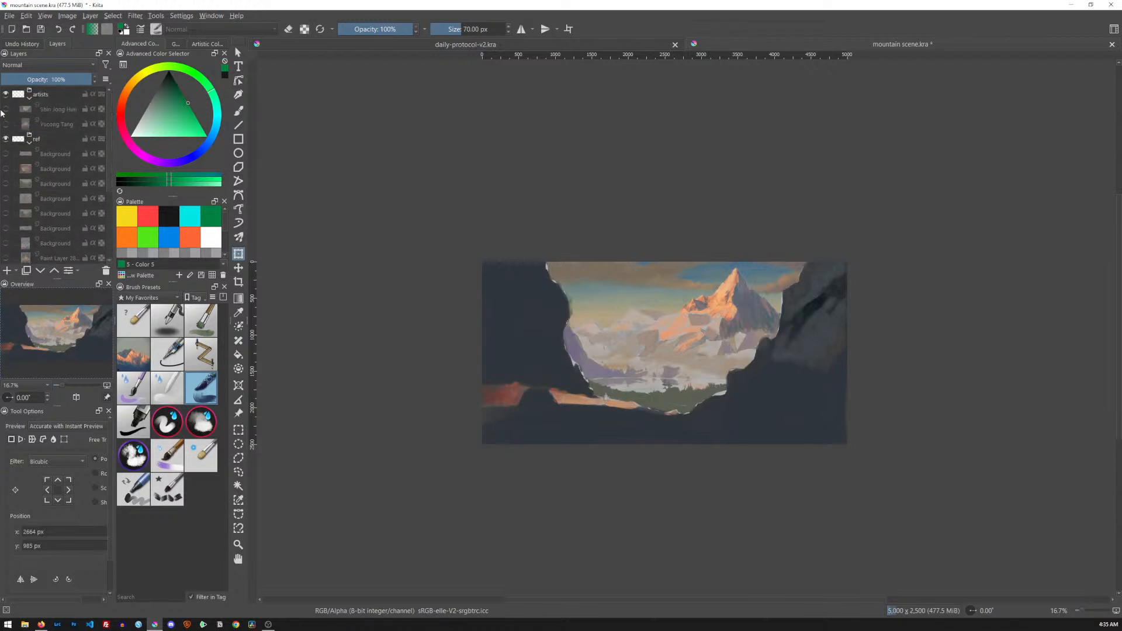
click(6, 109)
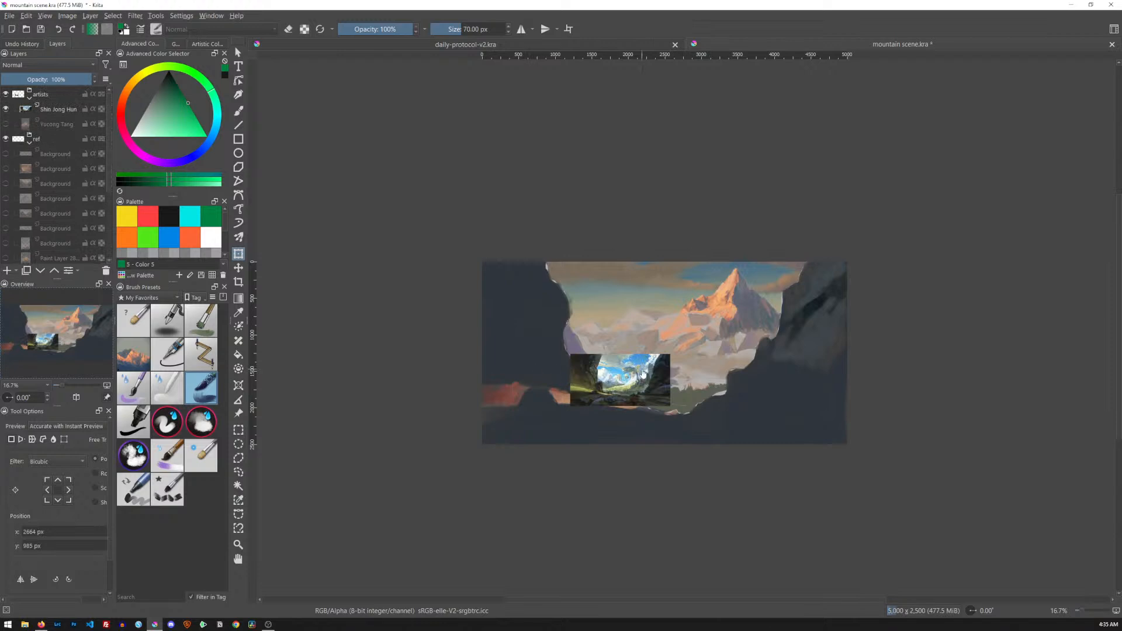
Put the sky layer in its own group named sky and add an empty paint layer above it inside the group.
key(ctrl+plus)
key(ctrl+plus)
key(ctrl+plus)
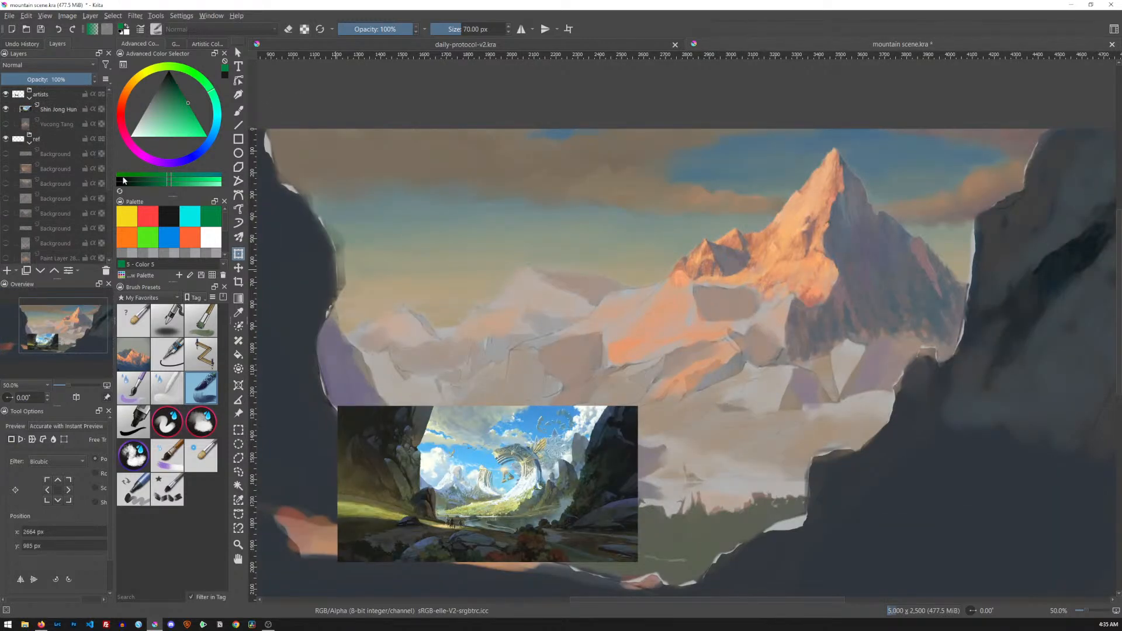
drag(108, 167, 108, 237)
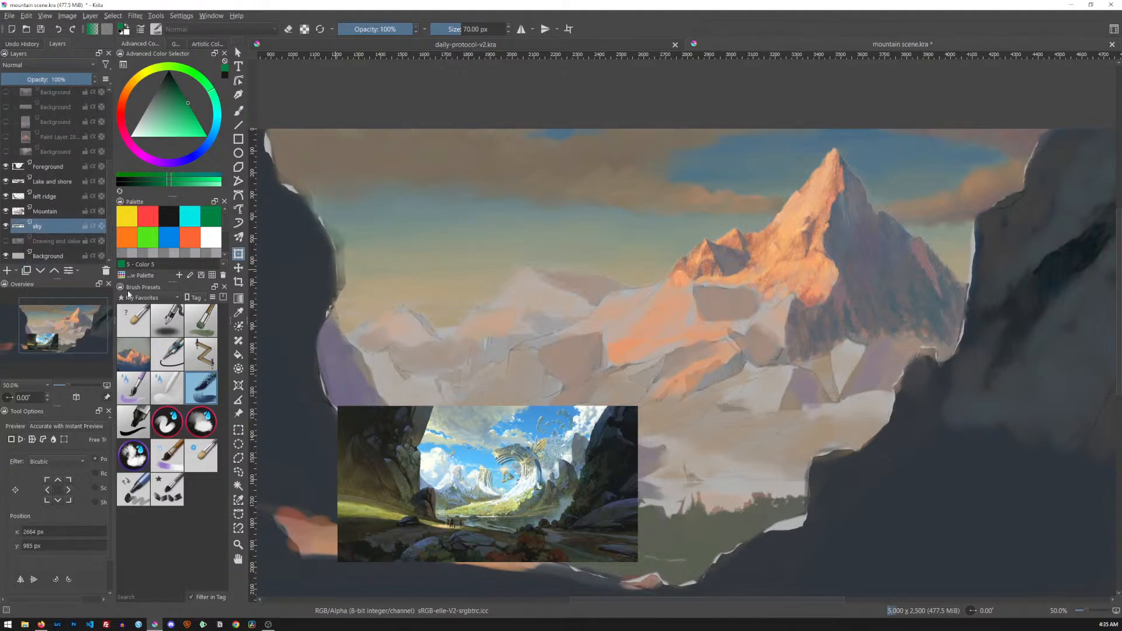
key(ctrl+g)
click(47, 231)
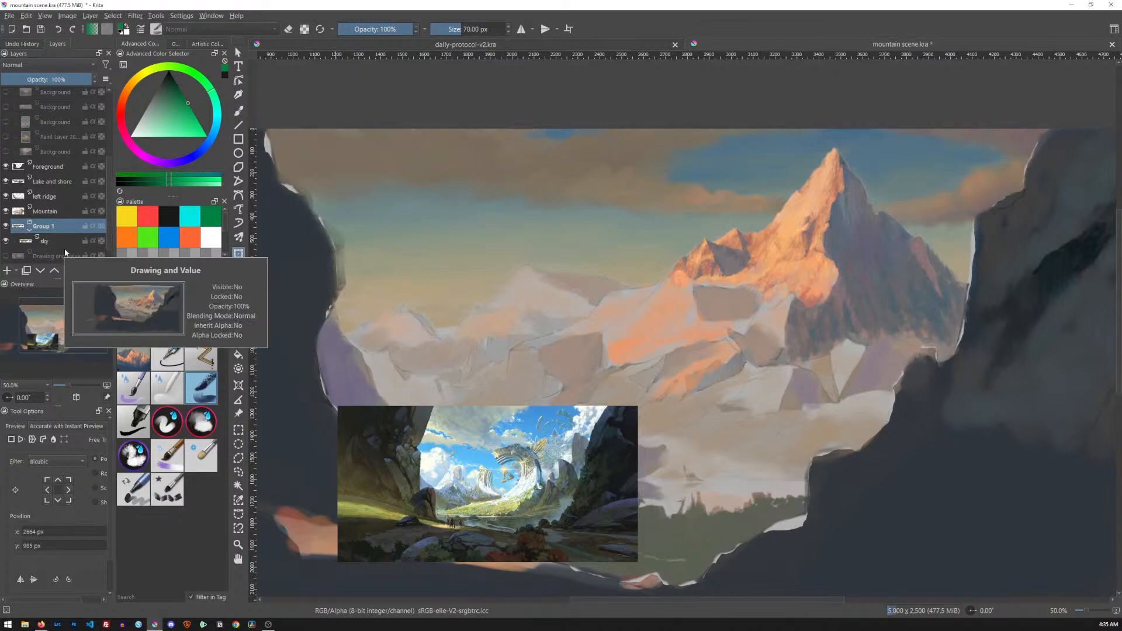
double_click(57, 227)
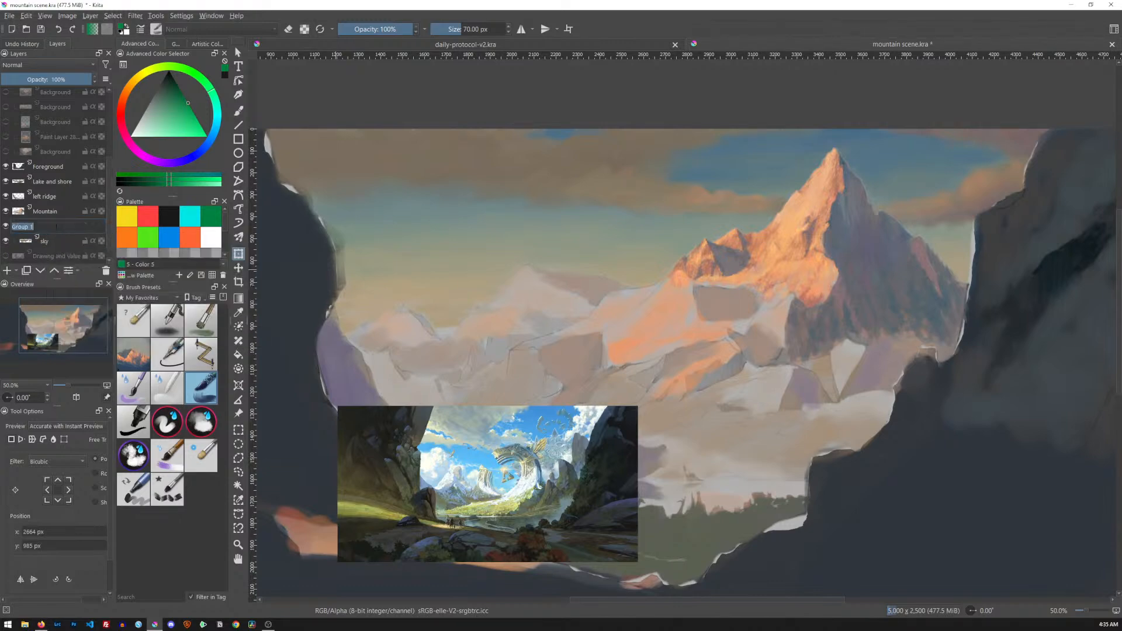
text(sky)
key(Return)
click(50, 238)
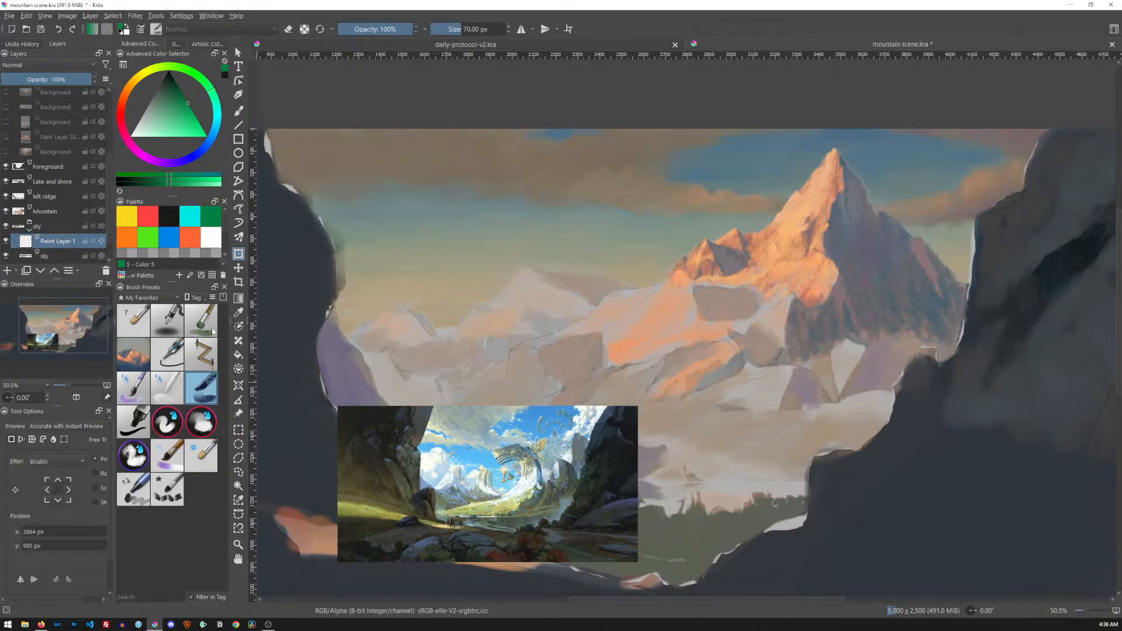
Choose the 52.46 px painting brush, sample the sky's blue, and undo the test strokes made in the open sky.
click(142, 325)
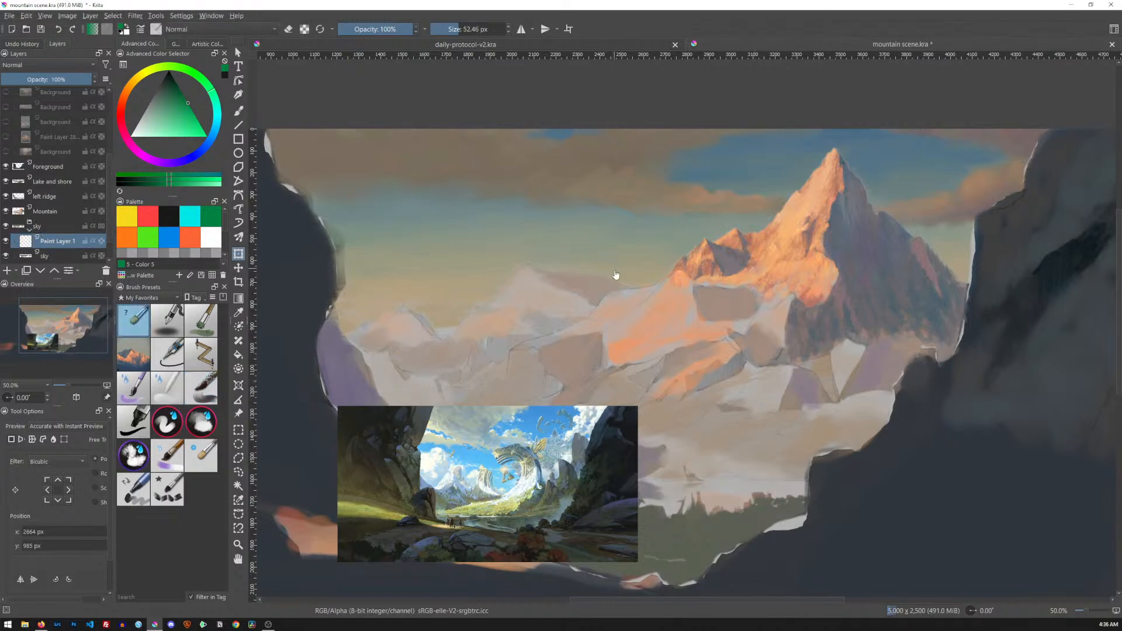
key(b)
key(ctrl)
ctrl+click(725, 164)
mouse_move(675, 215)
mouse_down()
mouse_move(631, 235)
mouse_move(503, 239)
mouse_move(561, 213)
mouse_up()
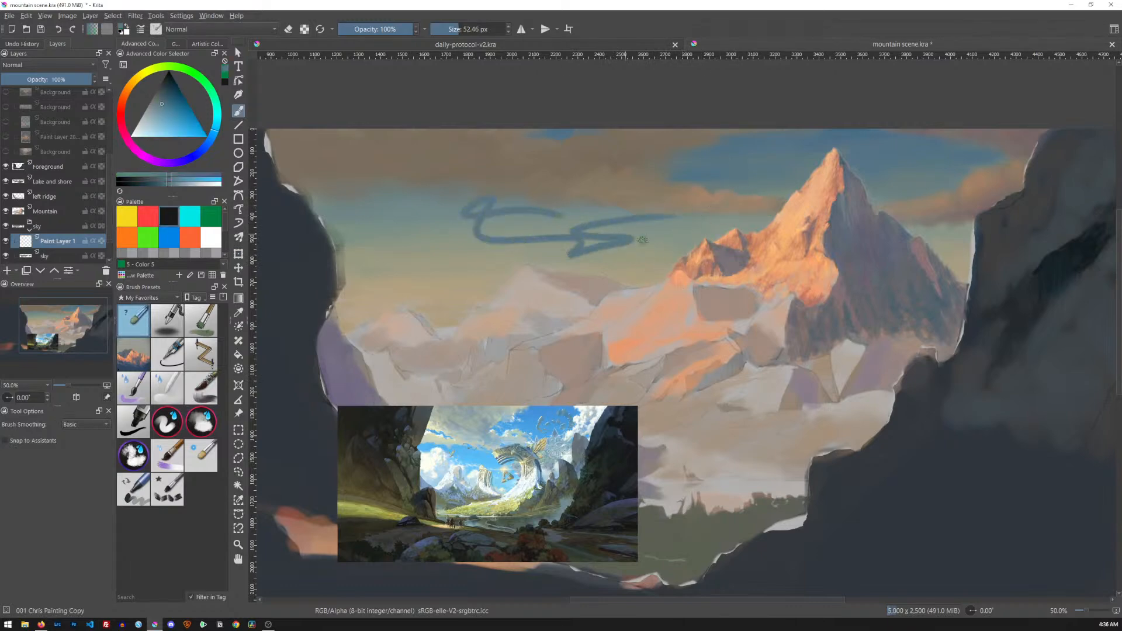
key(ctrl+z)
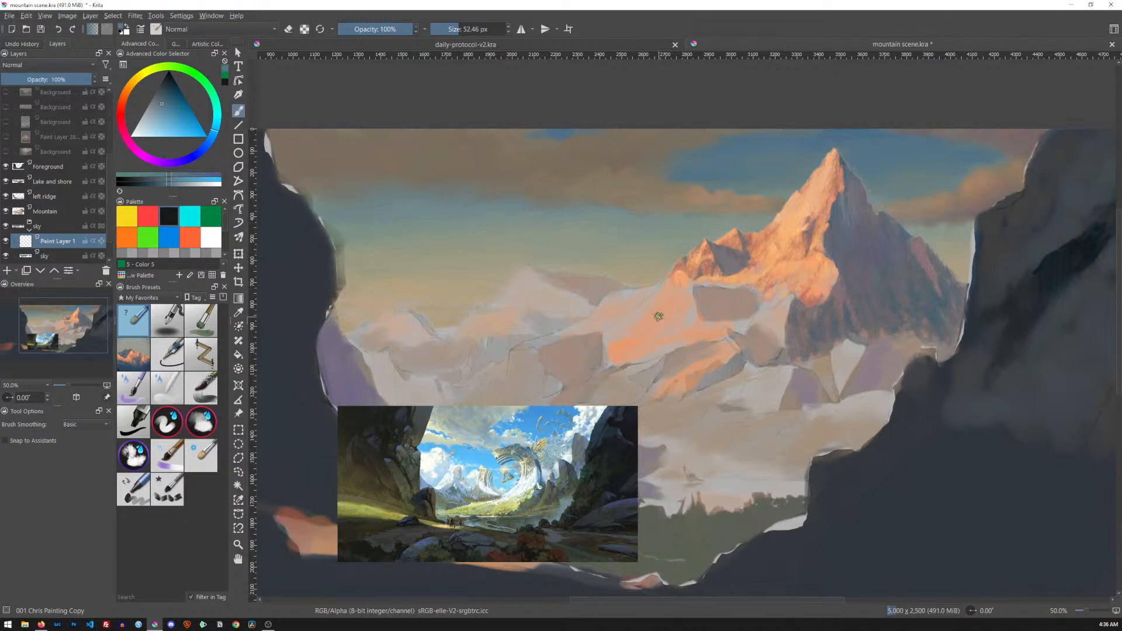
Try sketching a wide, flat blue ellipse in the sky around the mountain peak.
mouse_move(815, 255)
mouse_down()
mouse_move(789, 298)
mouse_move(796, 286)
mouse_move(750, 320)
mouse_move(723, 317)
mouse_up()
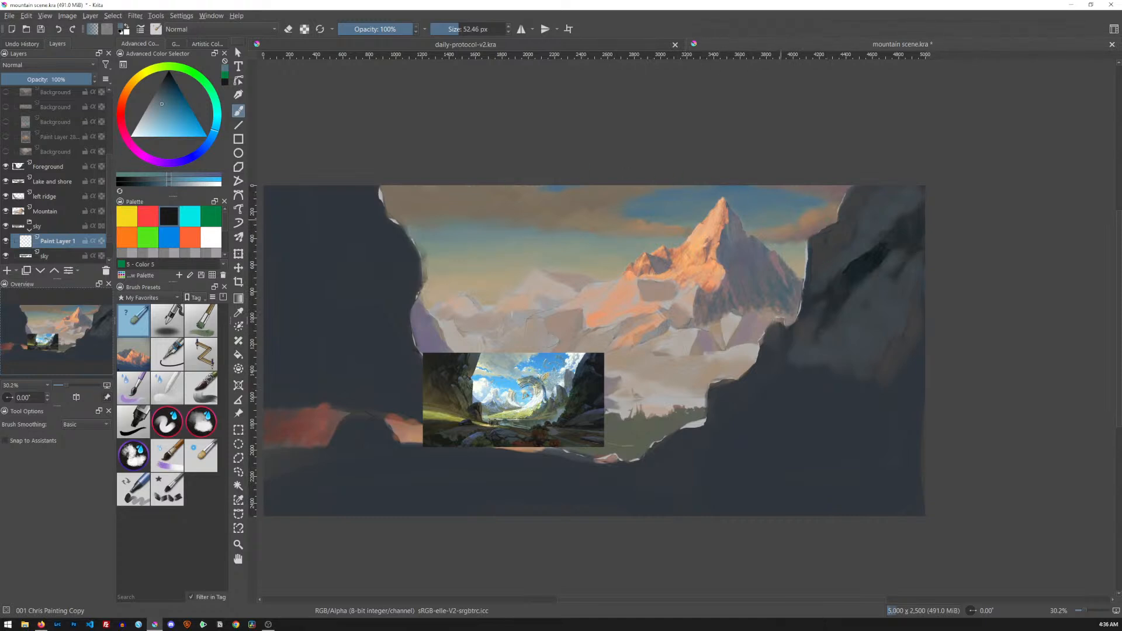
mouse_move(637, 224)
mouse_down()
mouse_move(760, 228)
mouse_move(818, 220)
mouse_move(847, 197)
mouse_up()
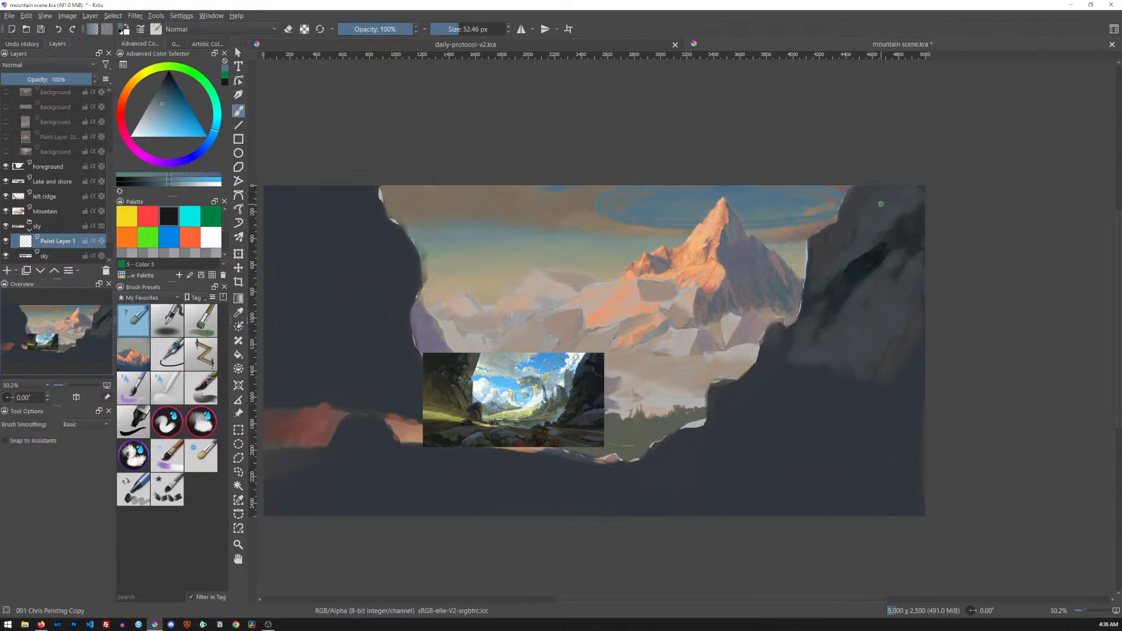
ctrl+click(860, 214)
key(ctrl+z)
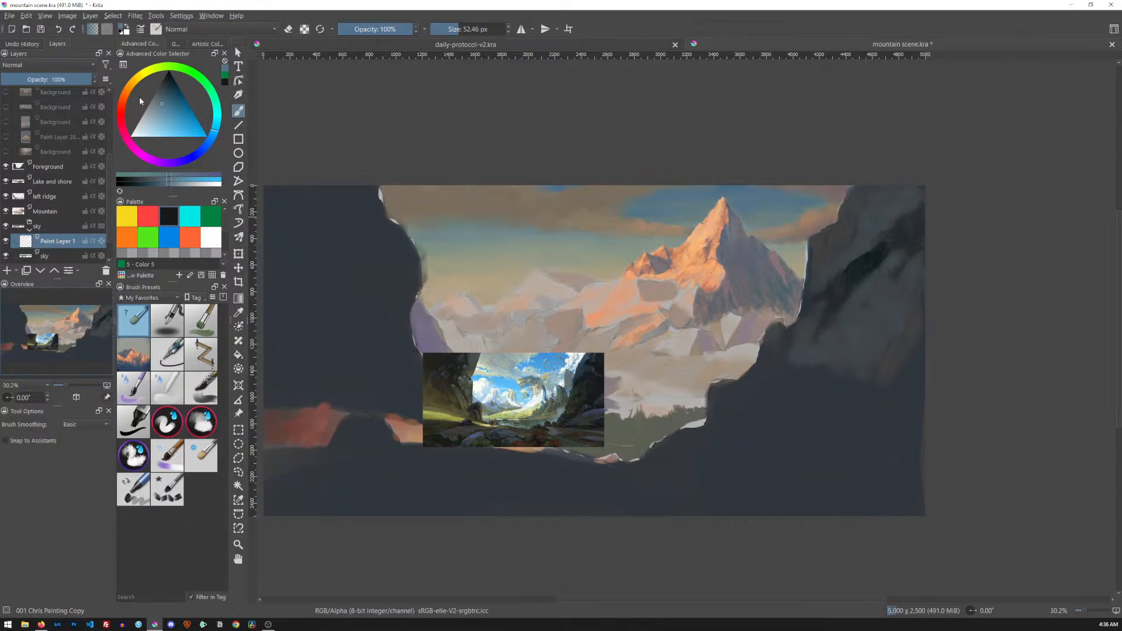
Set the brush to a muted orange-brown and sketch a wide, flat ellipse in the sky around the mountain peak.
mouse_move(214, 133)
mouse_down()
mouse_move(148, 161)
mouse_move(123, 97)
mouse_move(154, 105)
mouse_move(158, 93)
mouse_up()
drag(771, 190, 827, 207)
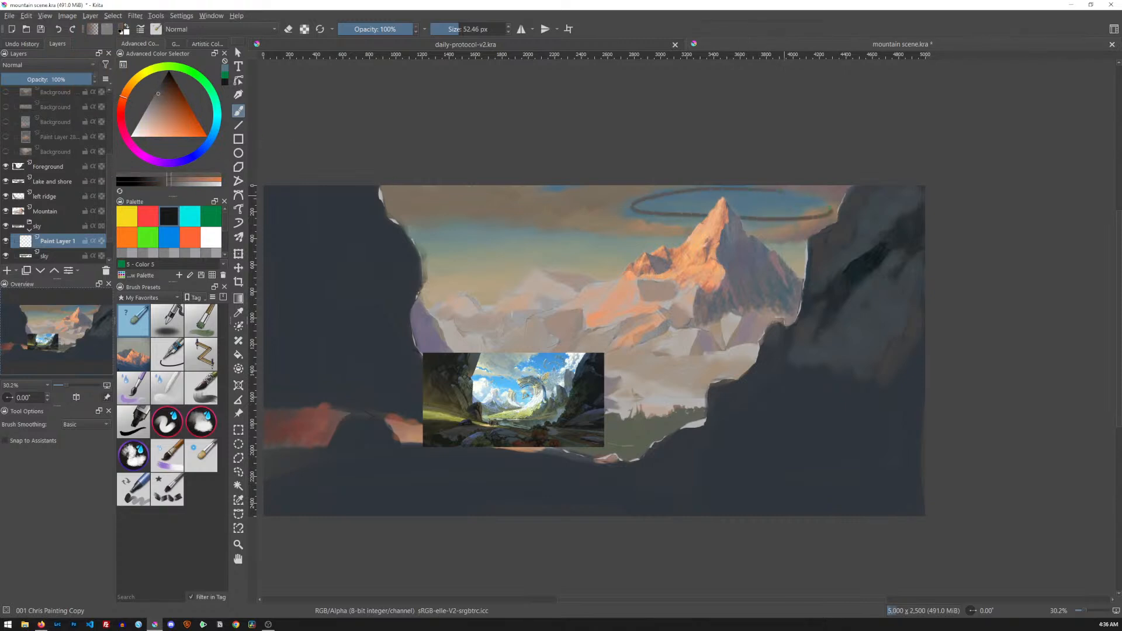
key(ctrl+z)
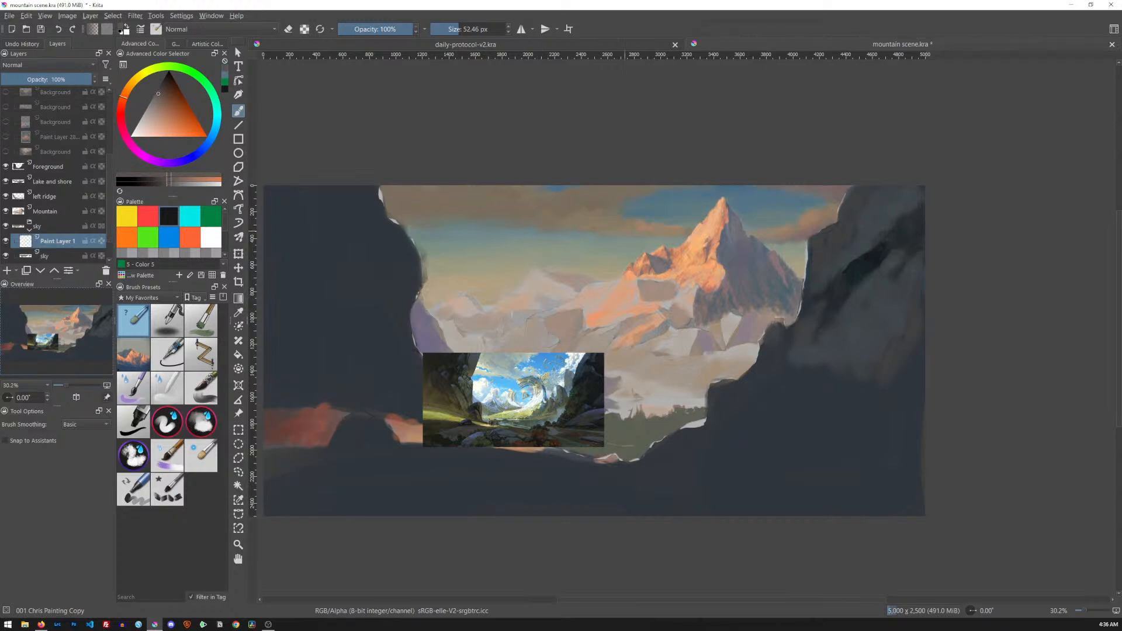
mouse_move(701, 188)
mouse_down()
mouse_move(672, 224)
mouse_move(838, 207)
mouse_up()
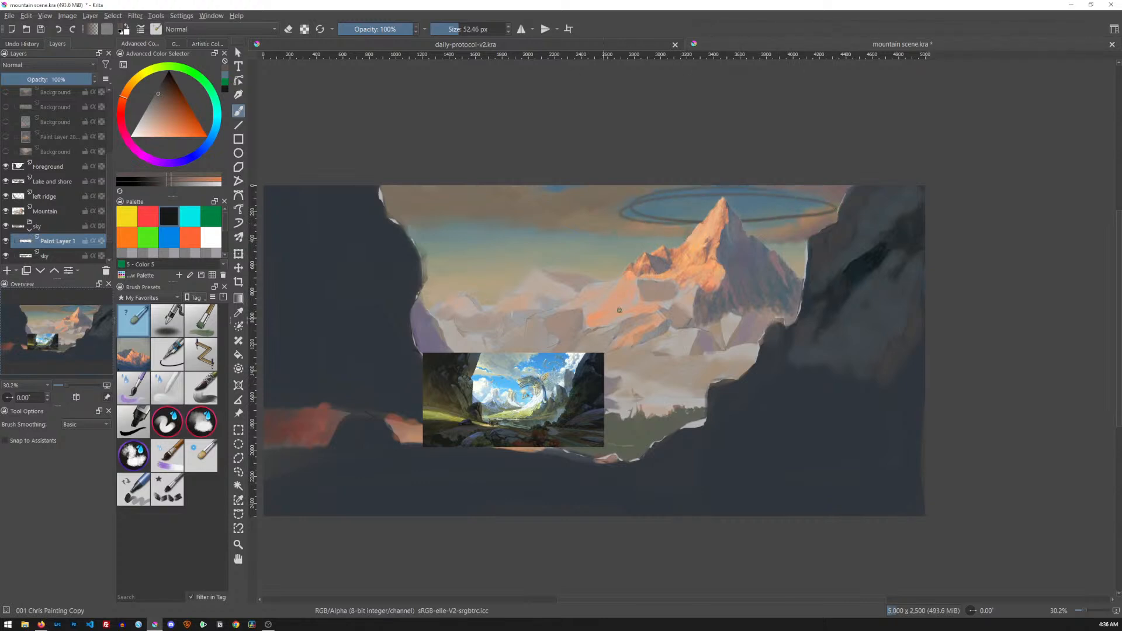
Try sketching long curved lines sweeping across the sky from the left ridge toward the mountain.
drag(350, 191, 672, 253)
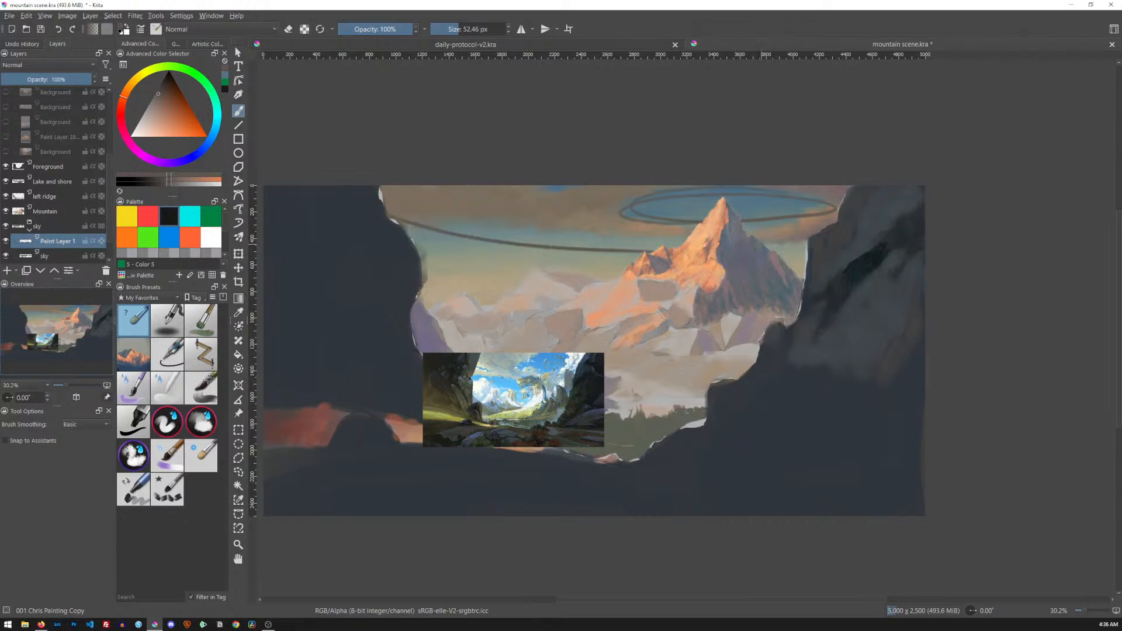
drag(346, 198, 812, 234)
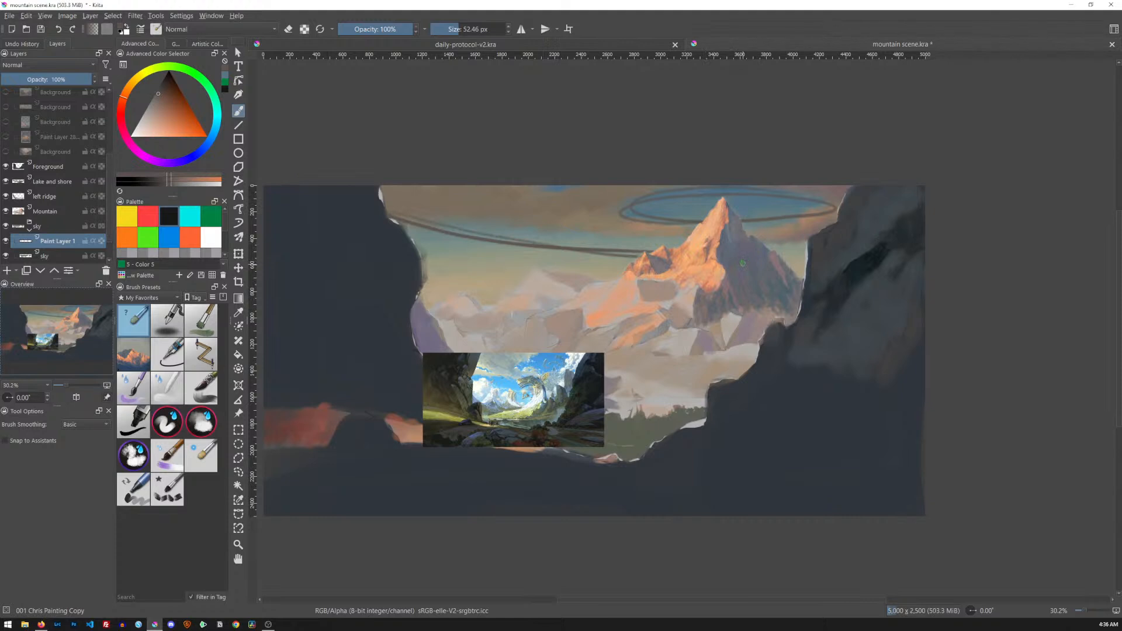
key(ctrl+z)
key(ctrl+z)
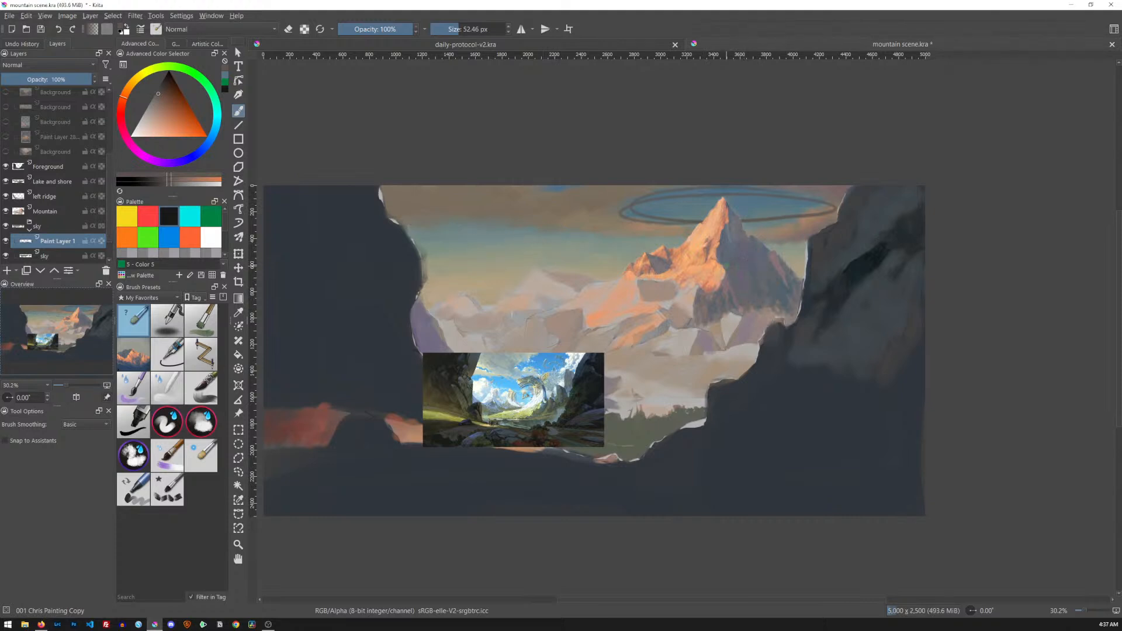
Switch to File Explorer's Mountain scene folder, view the sunrise beach and ocean waves photo, and open that photo in Krita.
key(super+e)
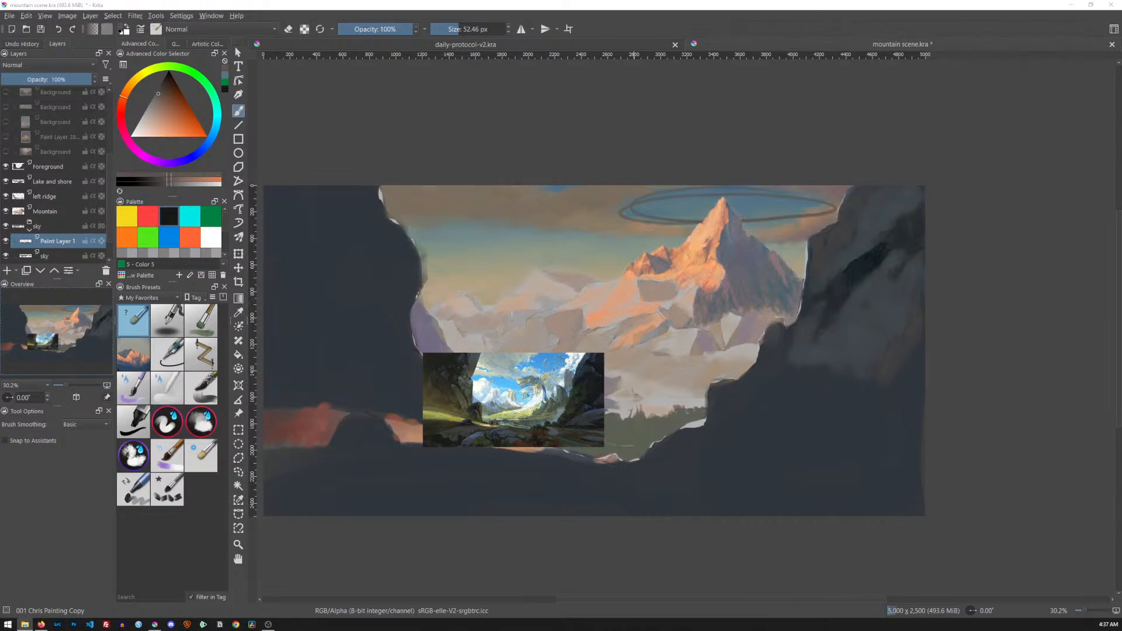
drag(608, 0, 507, 89)
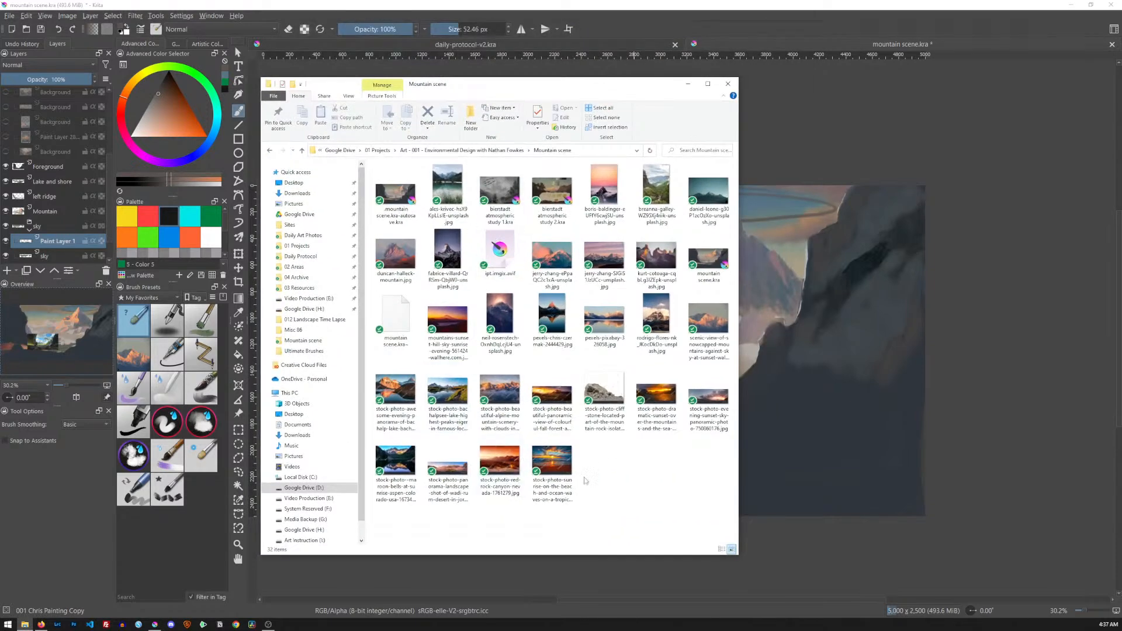
click(554, 461)
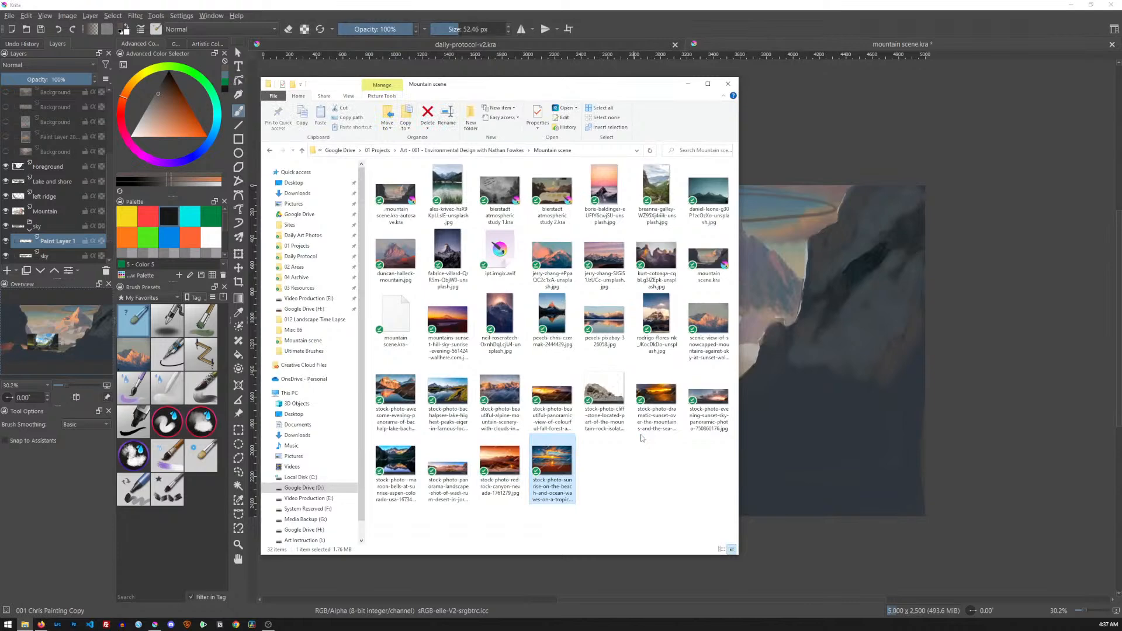
key(Return)
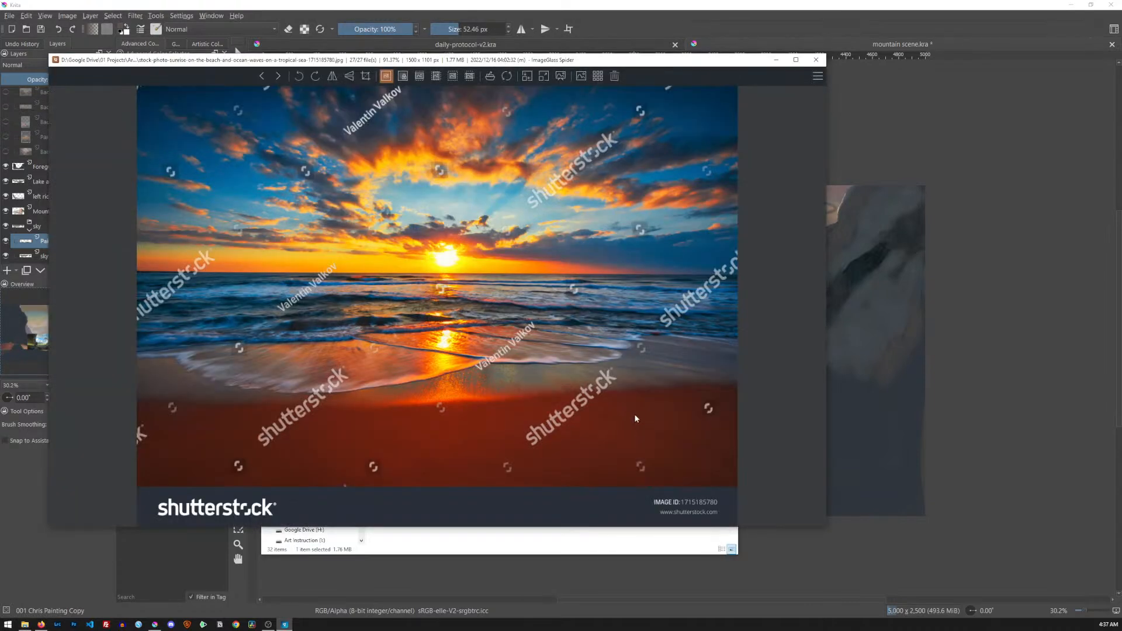
drag(828, 218, 713, 224)
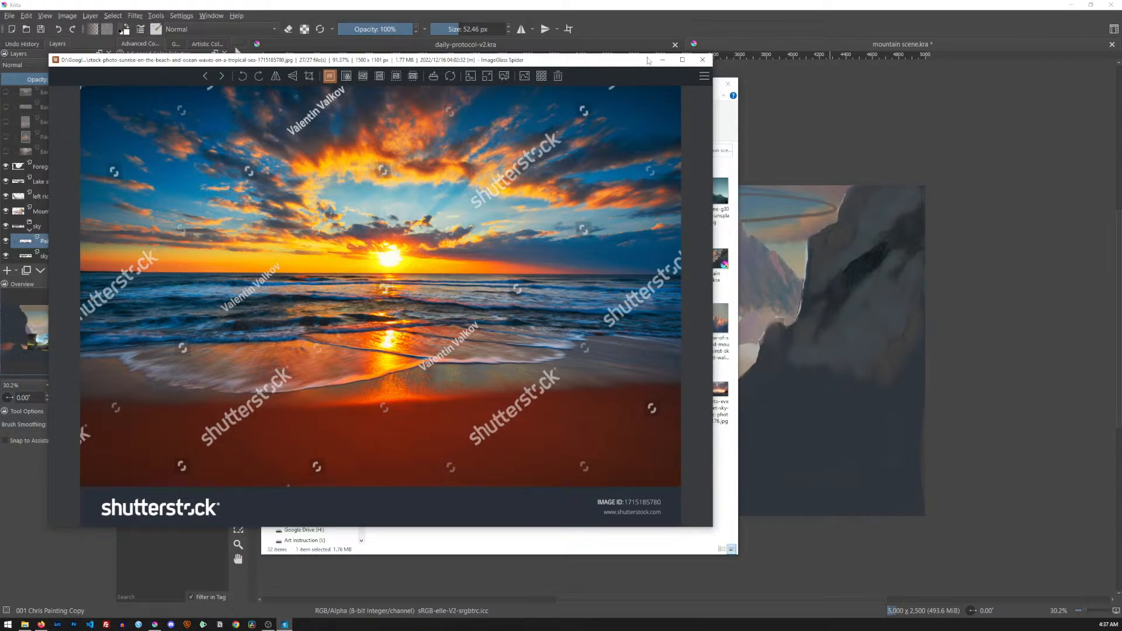
click(702, 60)
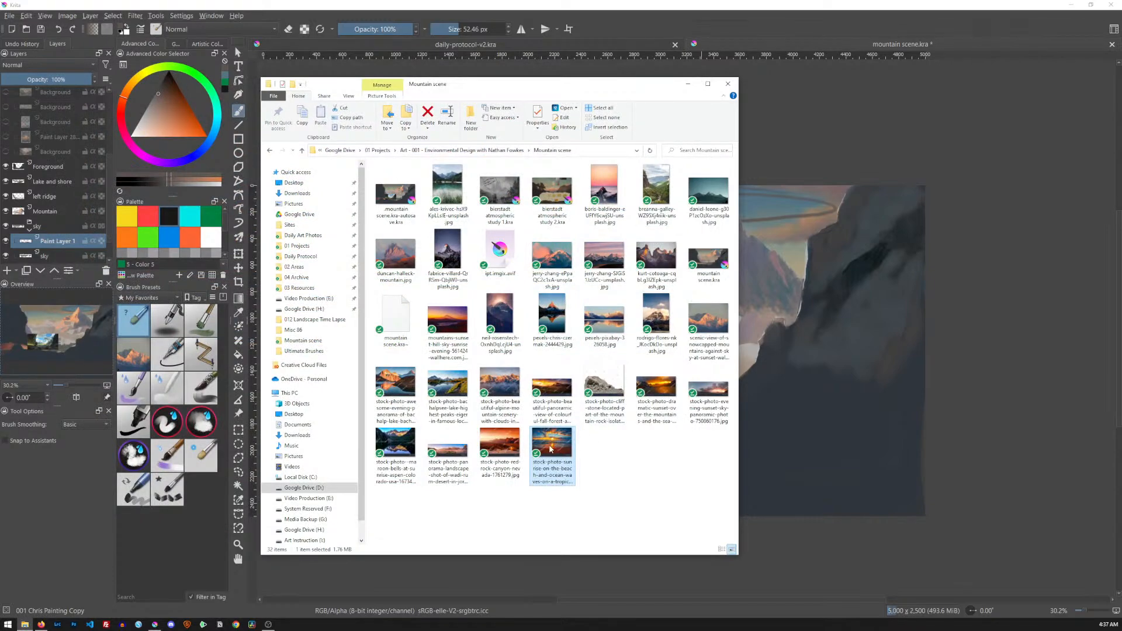
double_click(550, 449)
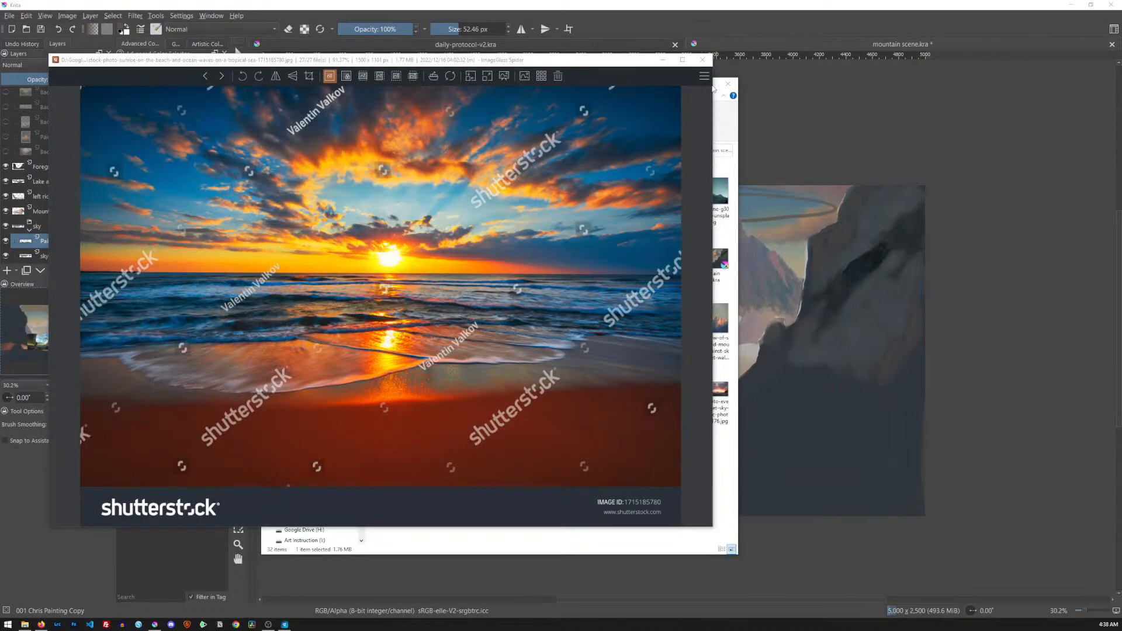
click(703, 60)
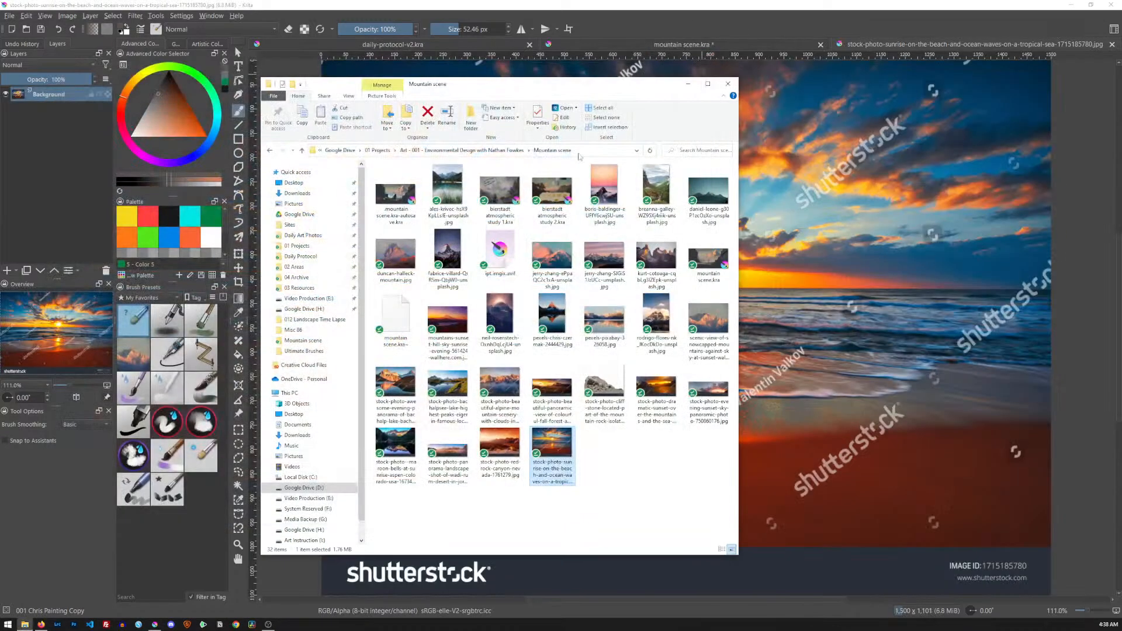
Browse the reference photos to the evening sunset sky panorama and open it in Krita.
double_click(549, 439)
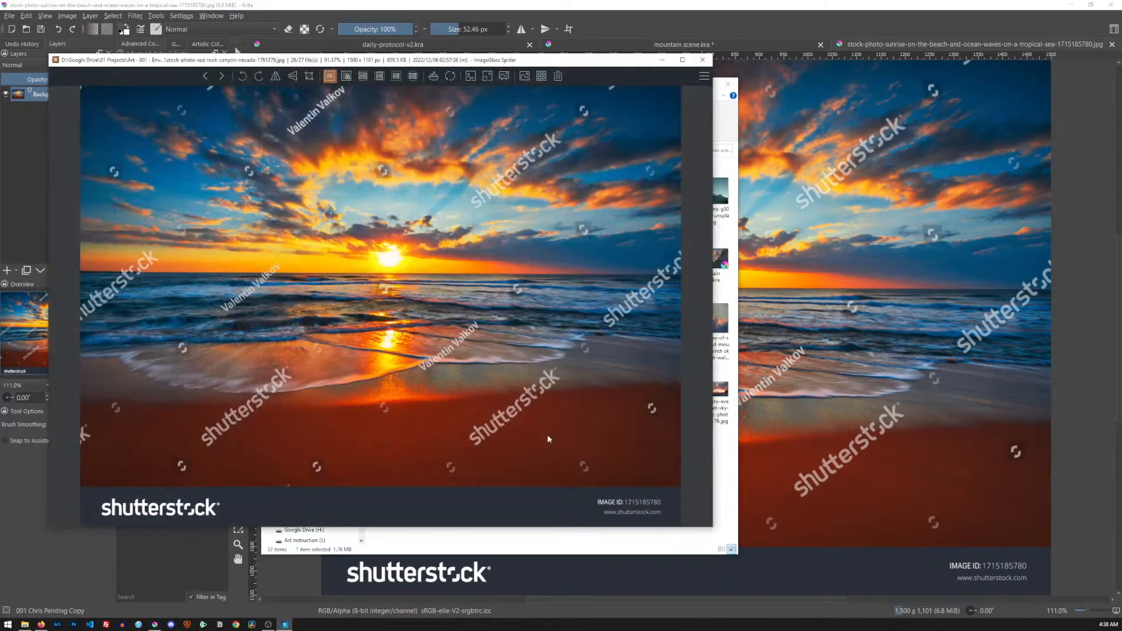
key(Left)
key(Left)
key(Left)
key(Left)
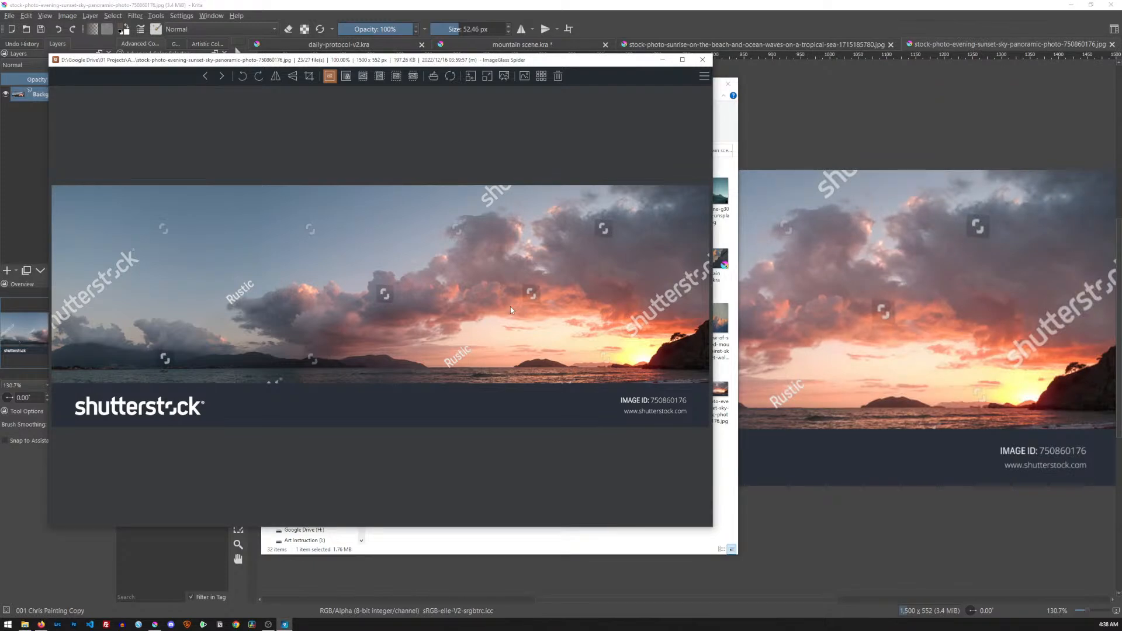
Look back through the mountain, lake and desert reference photos for sky and lighting ideas, finishing by closing the image viewer.
key(Left)
key(Left)
key(Left)
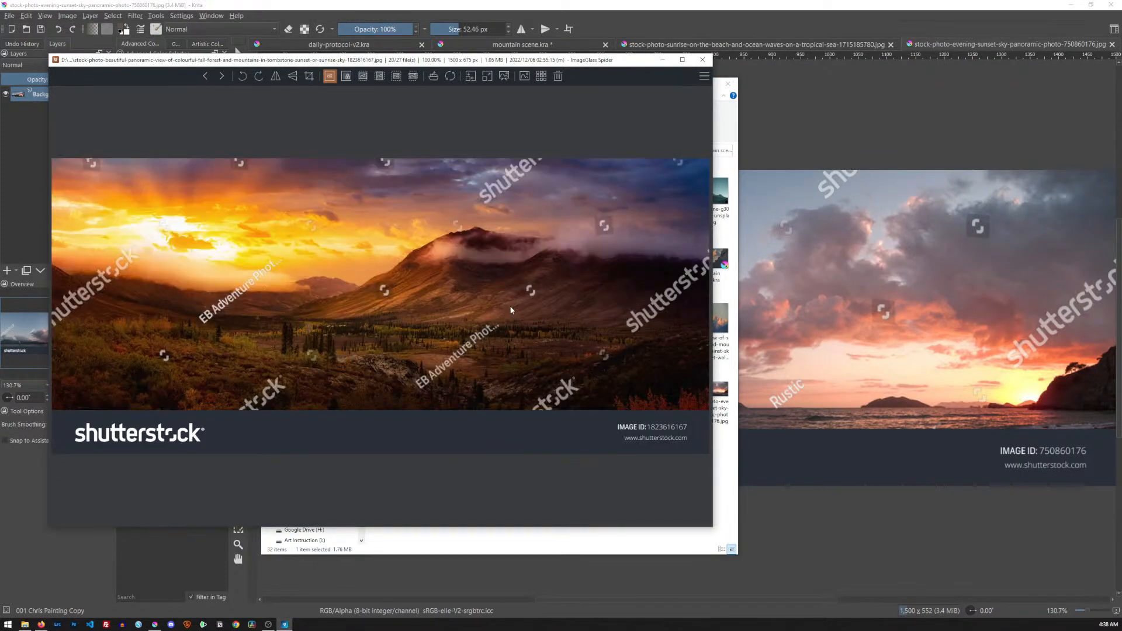
key(Left)
key(Left)
key(Left)
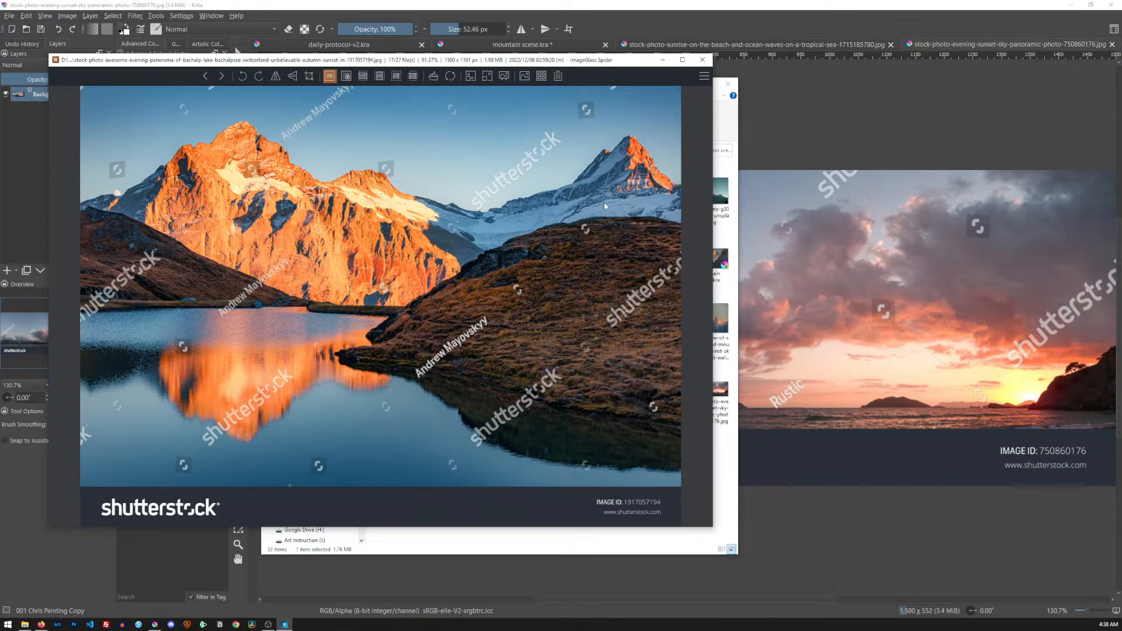
key(Left)
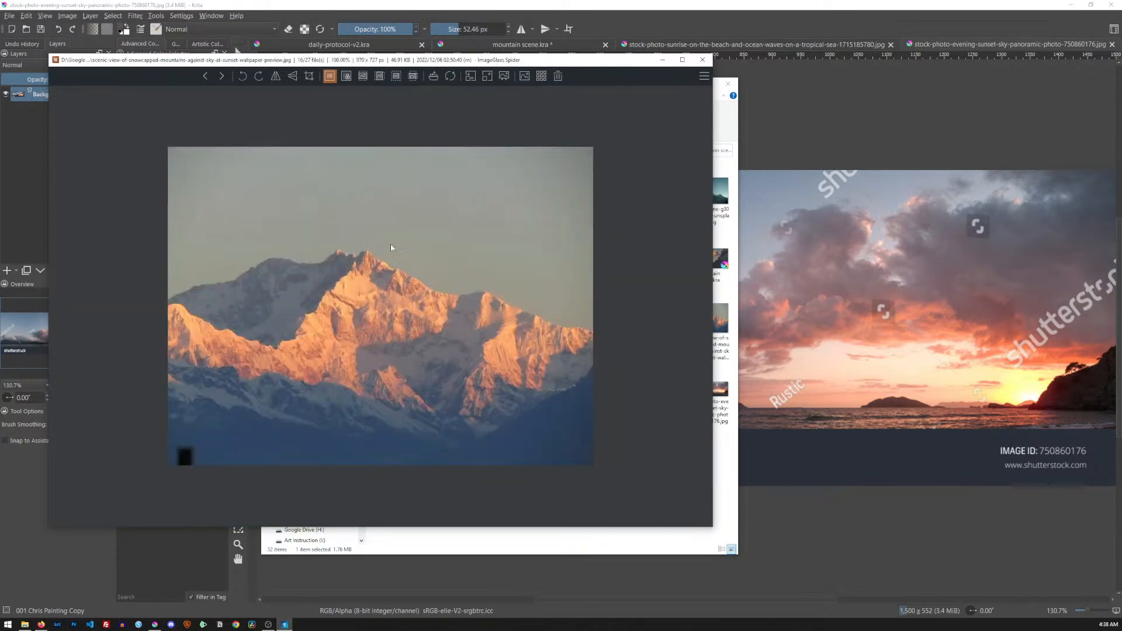
key(Left)
key(Left)
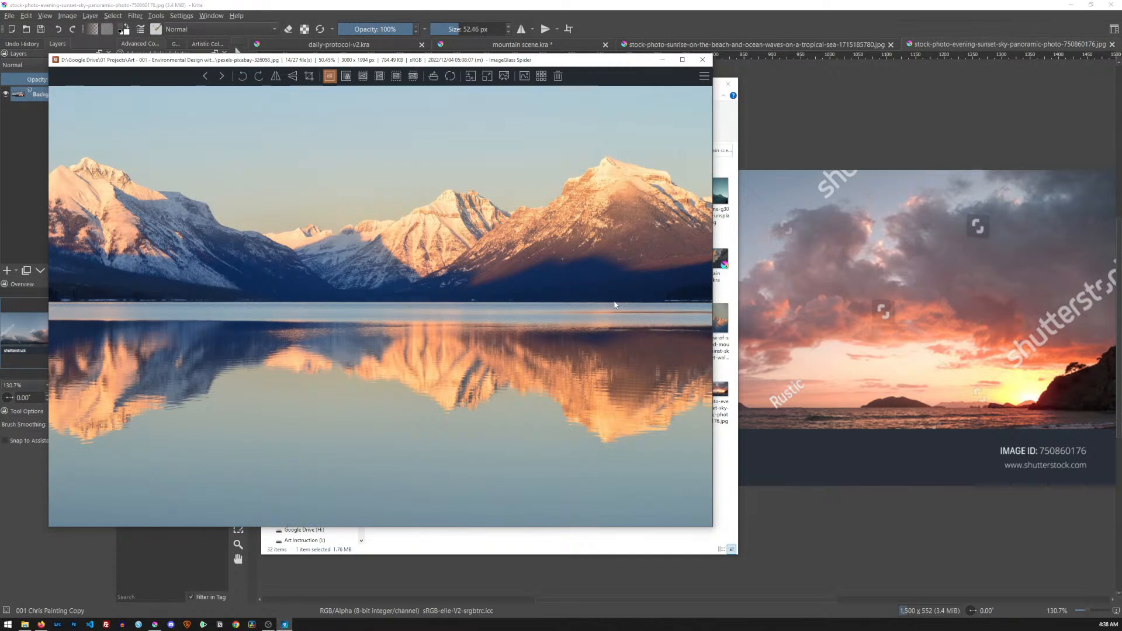
key(Left)
key(Left)
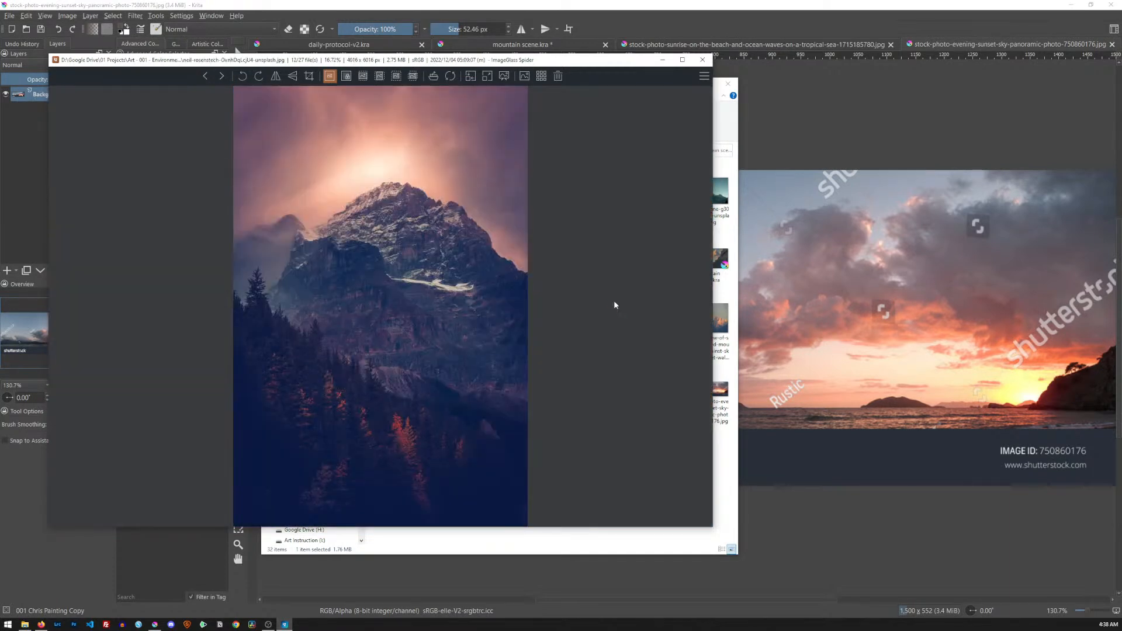
key(Left)
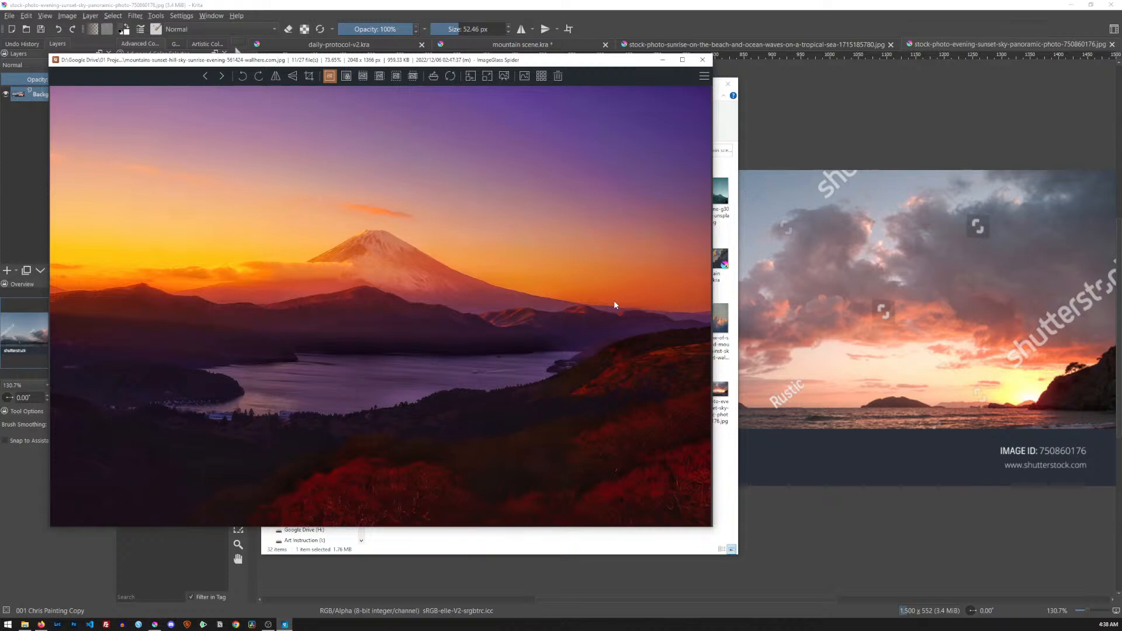
key(Left)
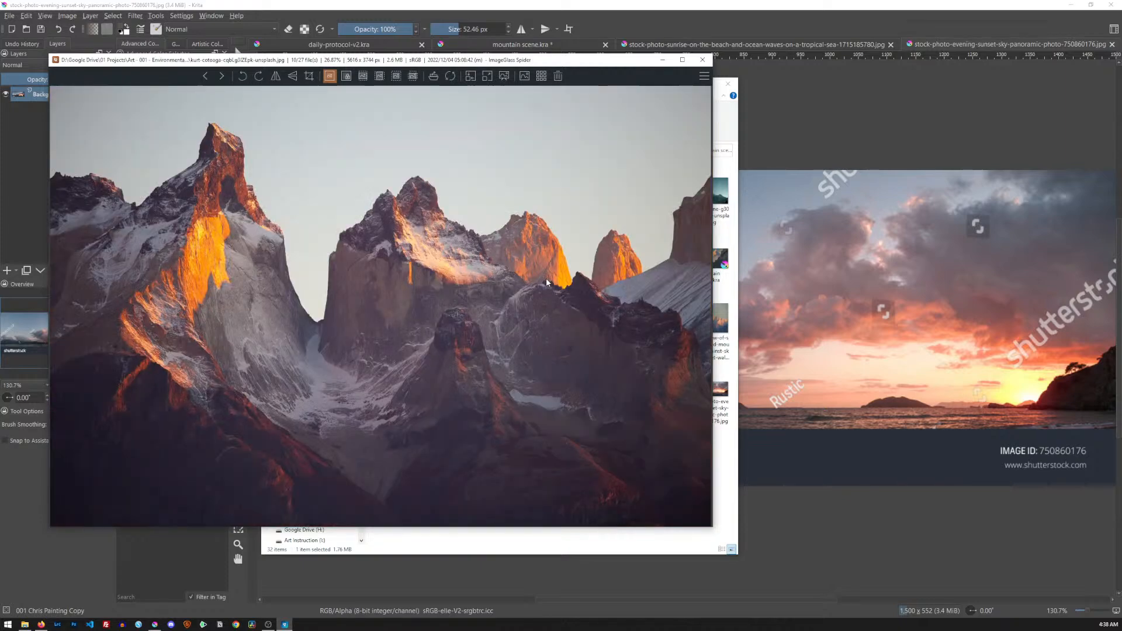
key(Left)
key(Left)
key(Left)
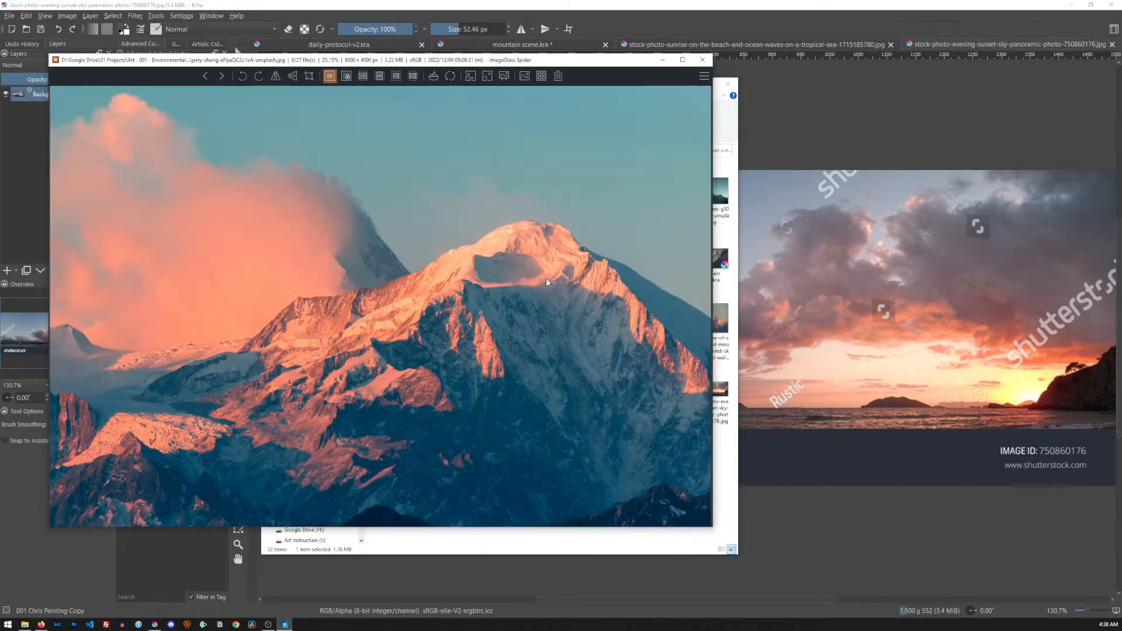
key(Left)
key(Left)
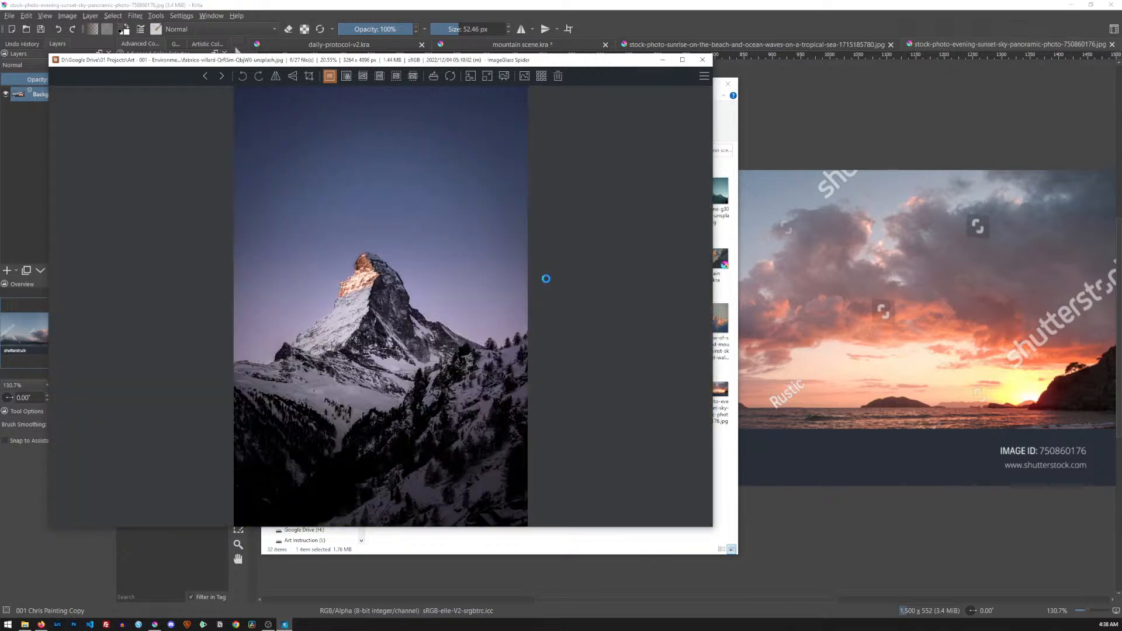
key(Left)
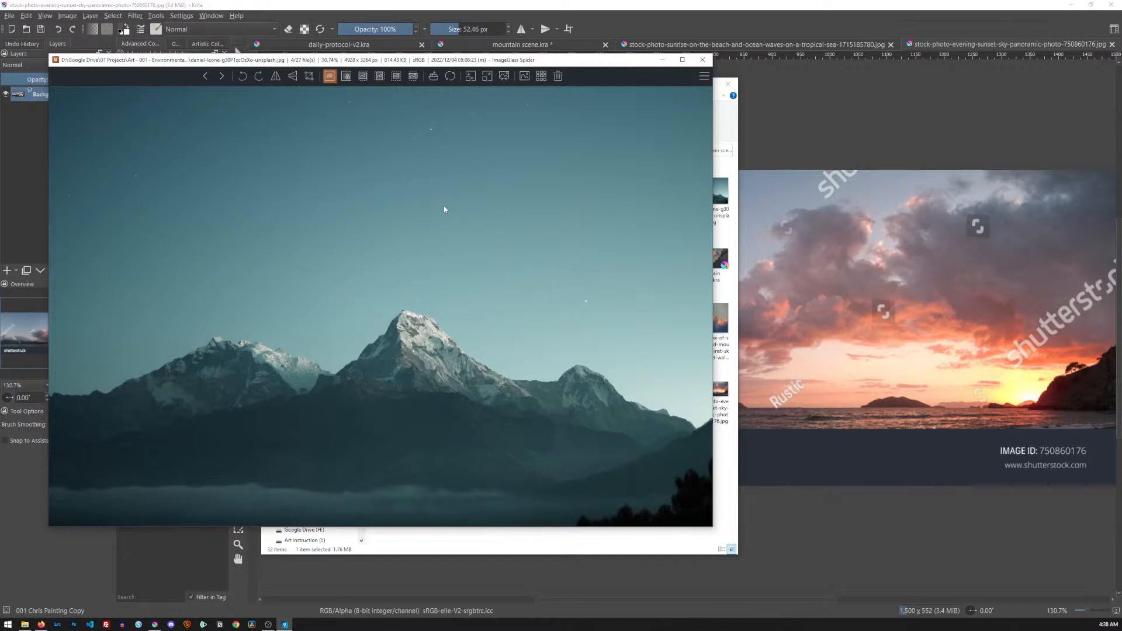
key(Left)
key(Left)
key(Left)
key(Left)
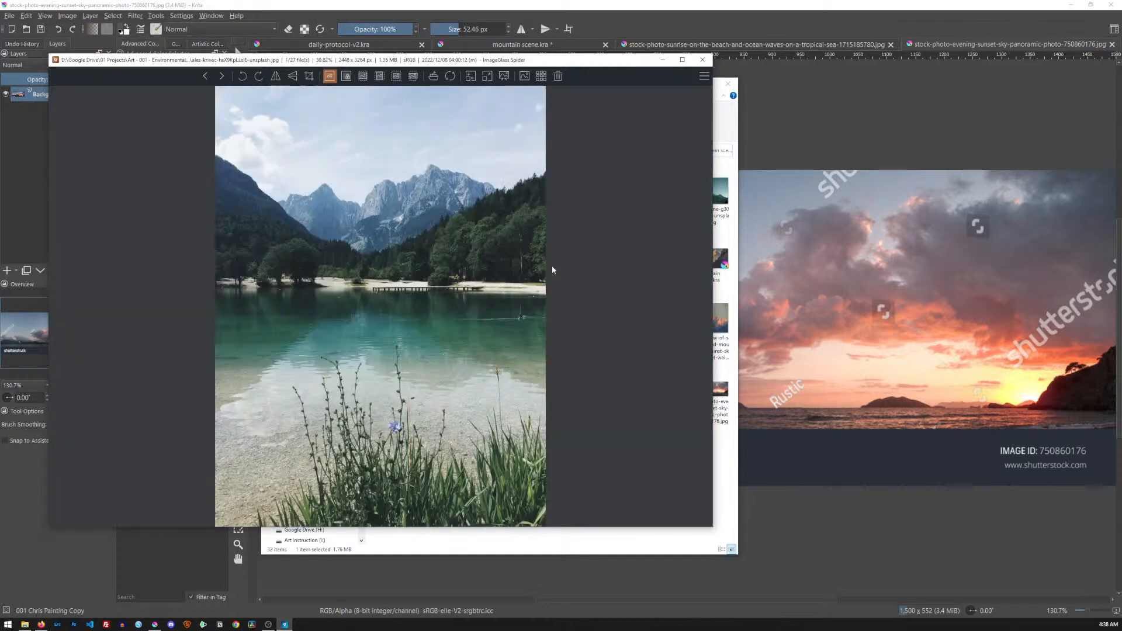
key(Left)
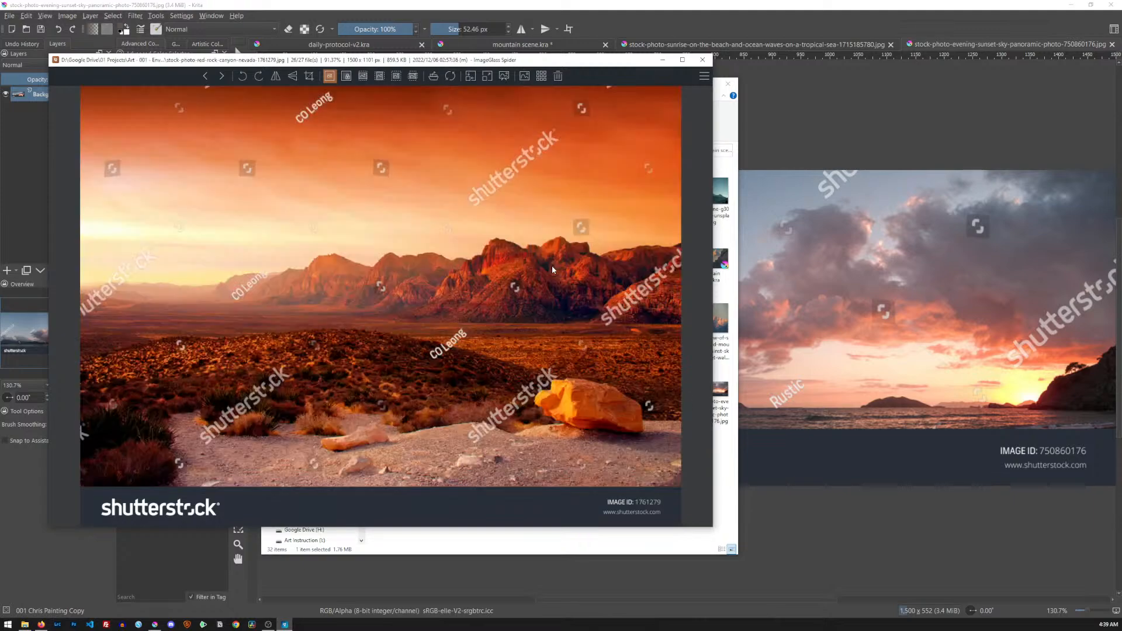
key(Left)
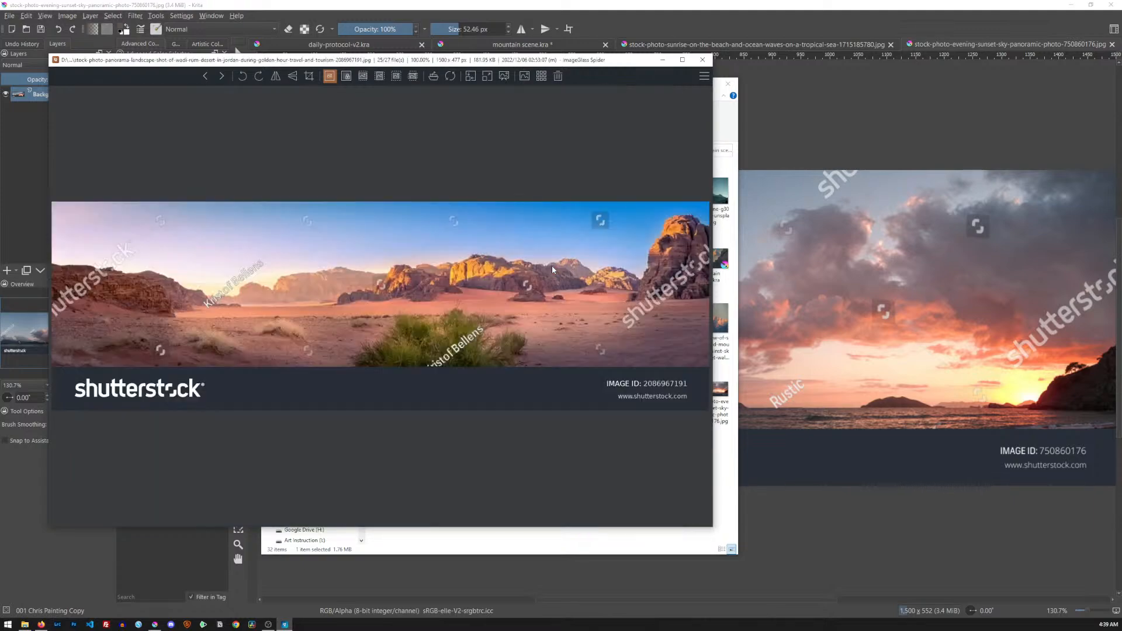
click(703, 60)
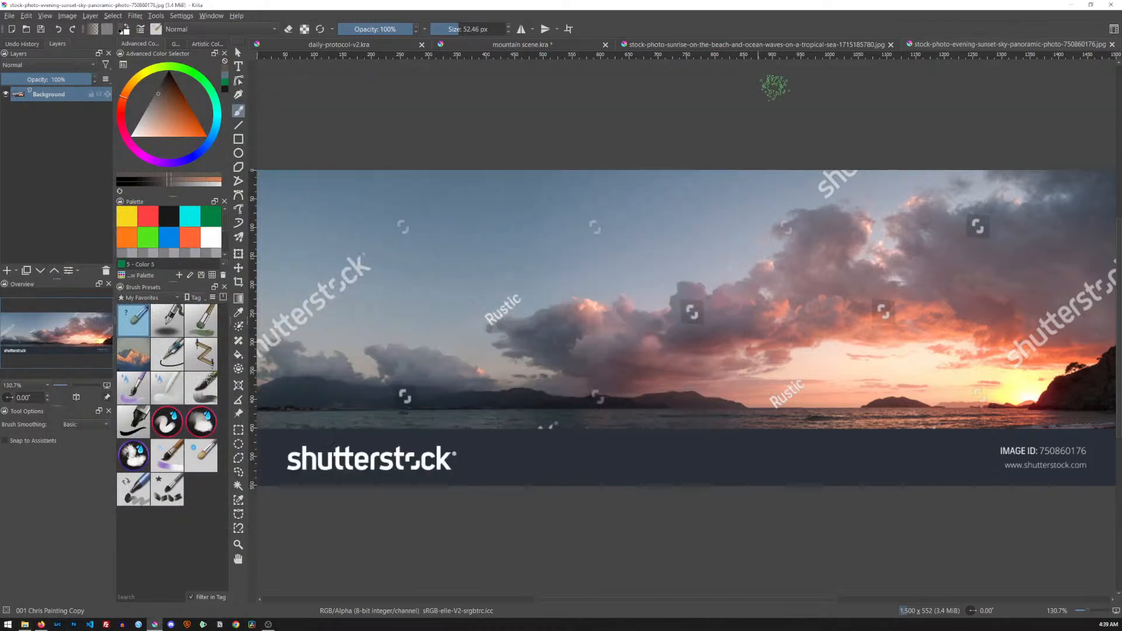
View the clouds in the sunrise beach photo and return to the mountain scene document.
click(774, 88)
click(819, 43)
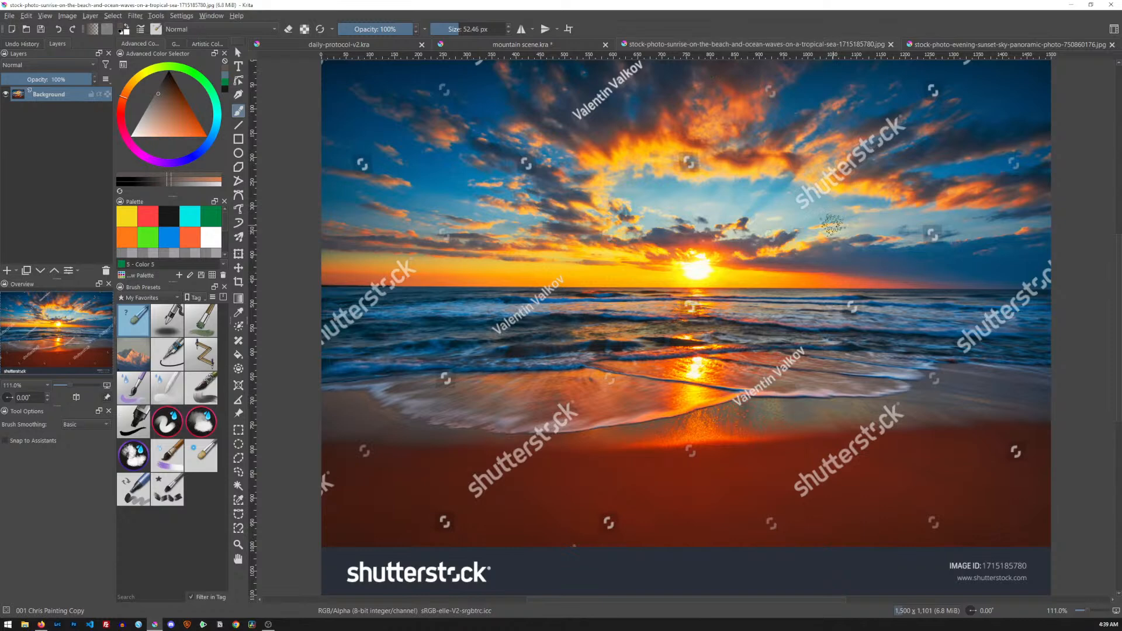
click(559, 45)
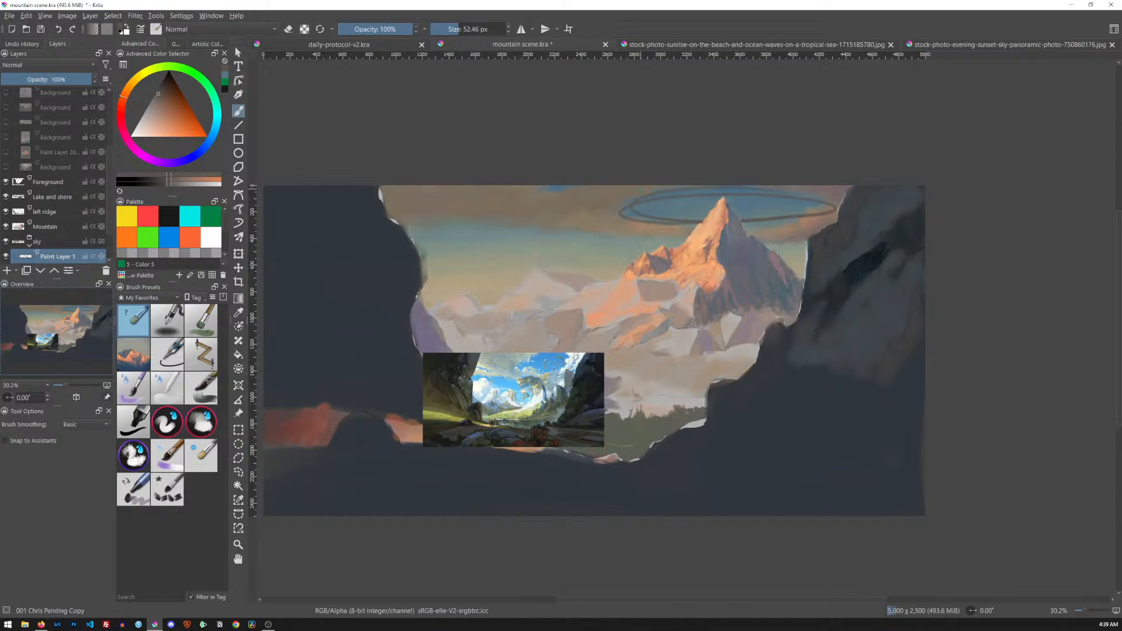
Try sketching long curved cloud lines sweeping across the sky from the mountain peak to the left ridge.
mouse_move(638, 197)
mouse_down()
mouse_move(465, 186)
mouse_move(392, 215)
mouse_up()
drag(526, 219, 408, 232)
drag(654, 229, 489, 224)
mouse_move(660, 231)
mouse_down()
mouse_move(456, 259)
mouse_move(477, 267)
mouse_up()
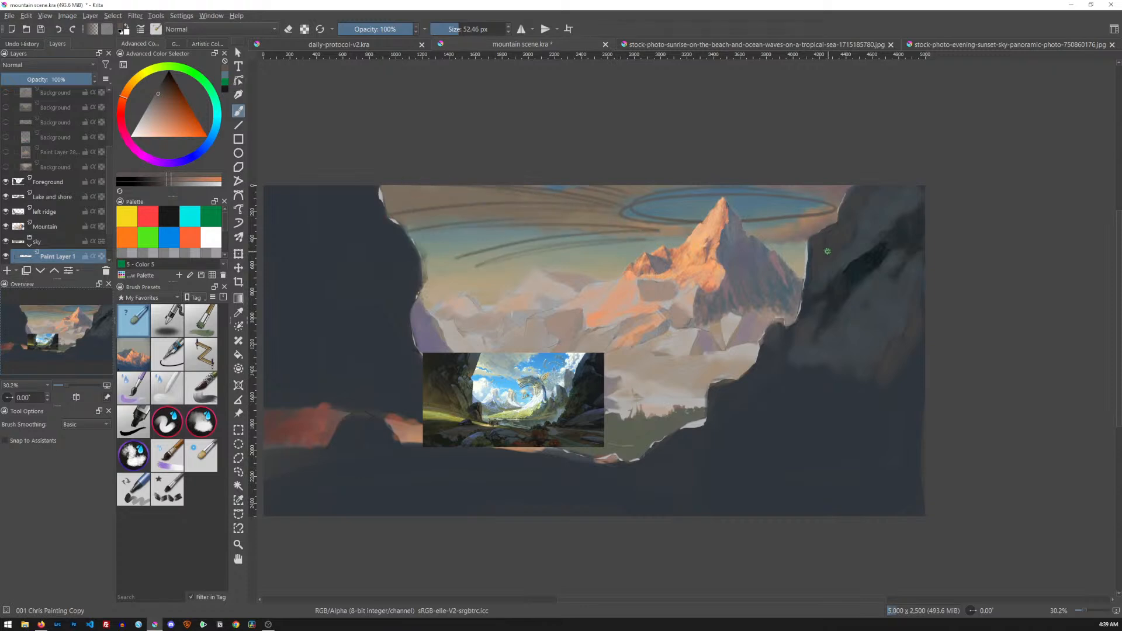
Undo the sweeping sky lines and the flat ellipse around the mountain peak.
key(ctrl+z)
key(ctrl+z)
key(ctrl+z)
key(ctrl+z)
key(ctrl+z)
key(ctrl+z)
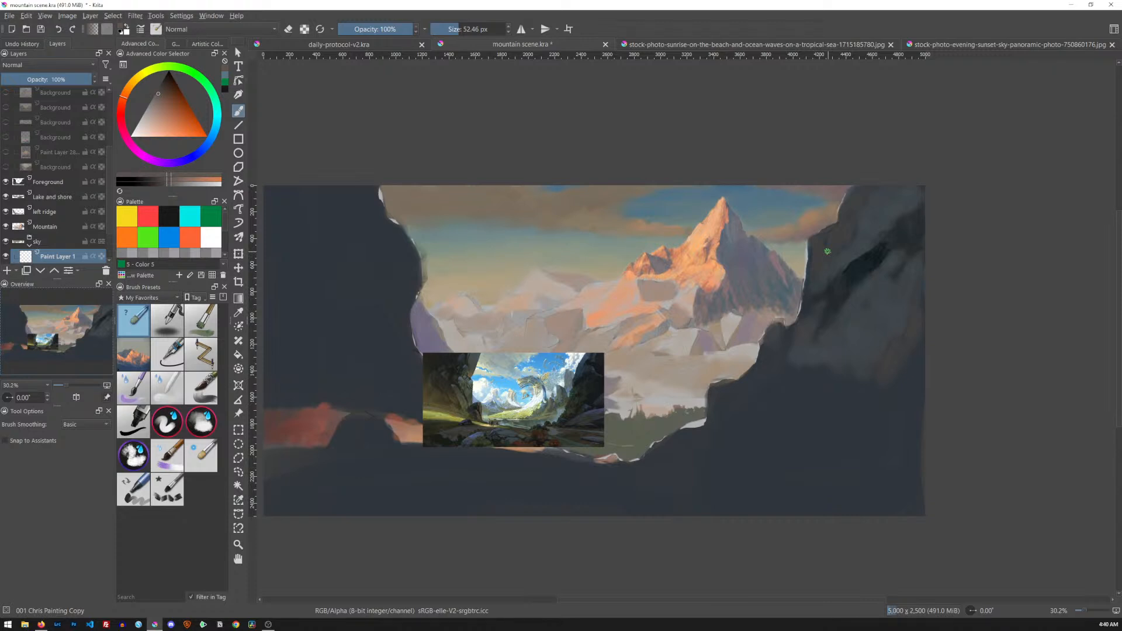
Sketch irregular, wavy cloud outlines on both sides of the mountain peak and across the upper sky to the left ridge.
drag(665, 188, 643, 209)
drag(762, 233, 779, 217)
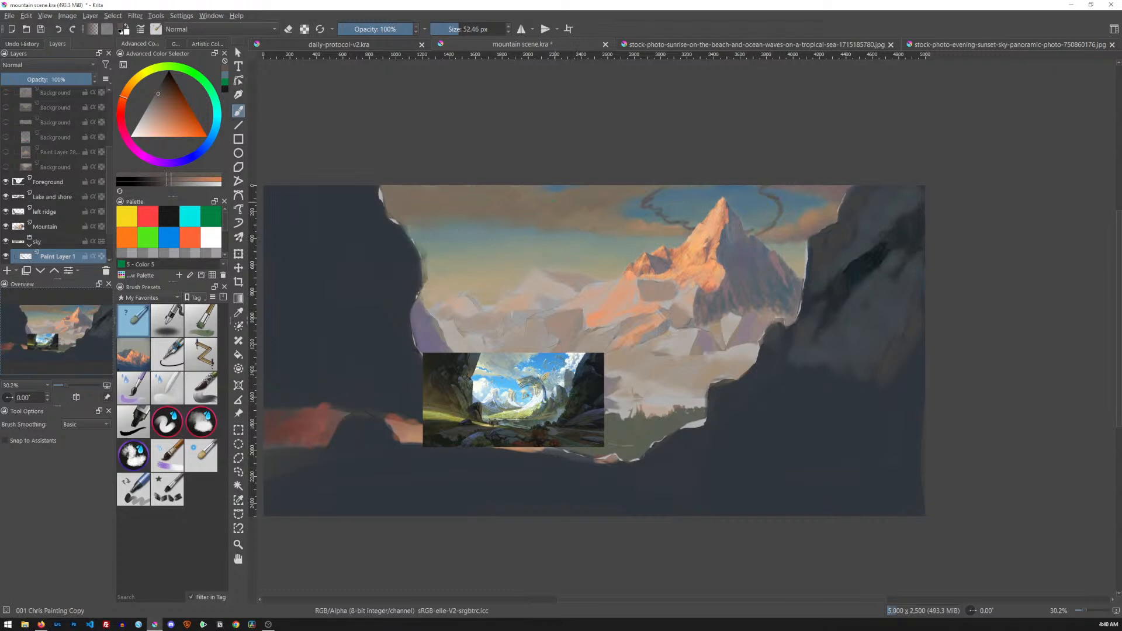
drag(473, 193, 690, 237)
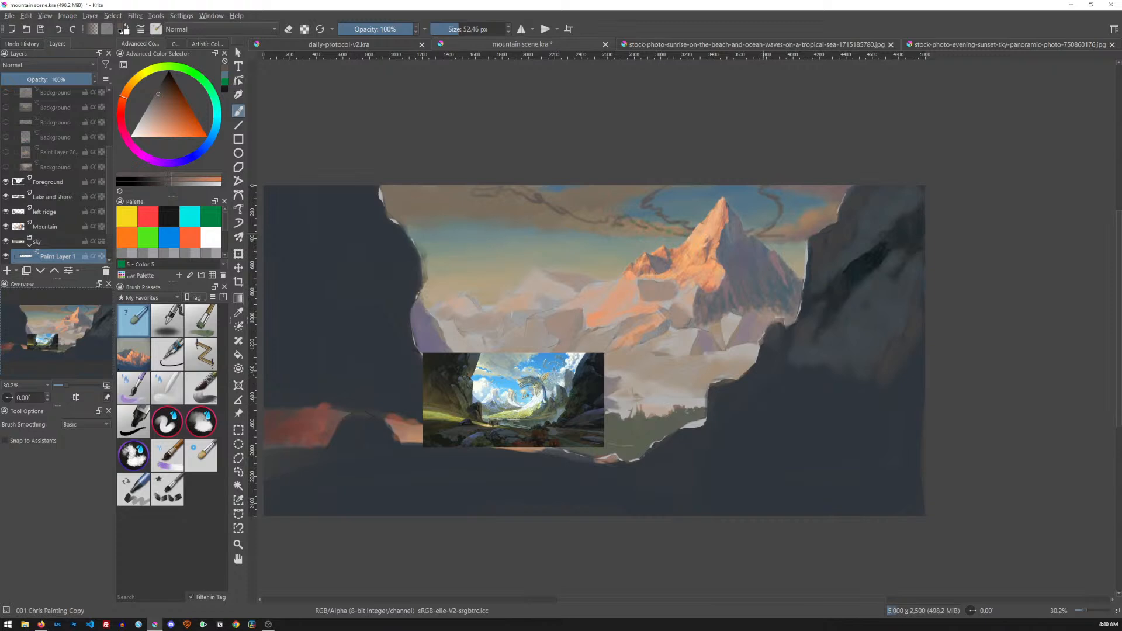
mouse_move(767, 239)
mouse_down()
mouse_move(784, 244)
mouse_move(770, 250)
mouse_up()
mouse_move(478, 214)
mouse_down()
mouse_move(396, 194)
mouse_move(520, 218)
mouse_up()
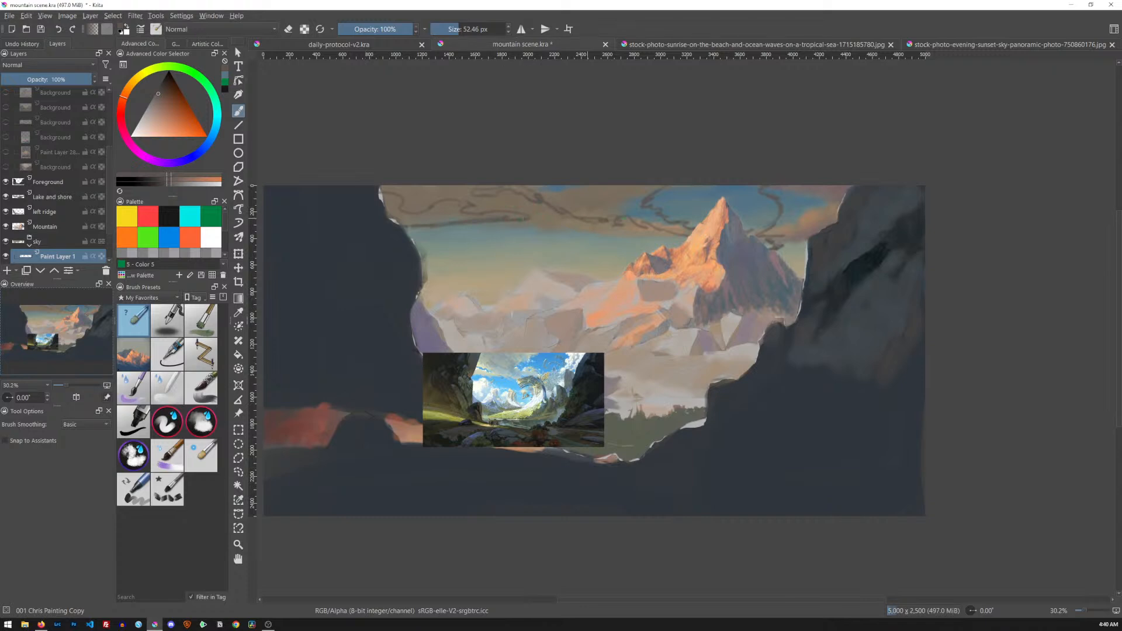
drag(528, 195, 466, 193)
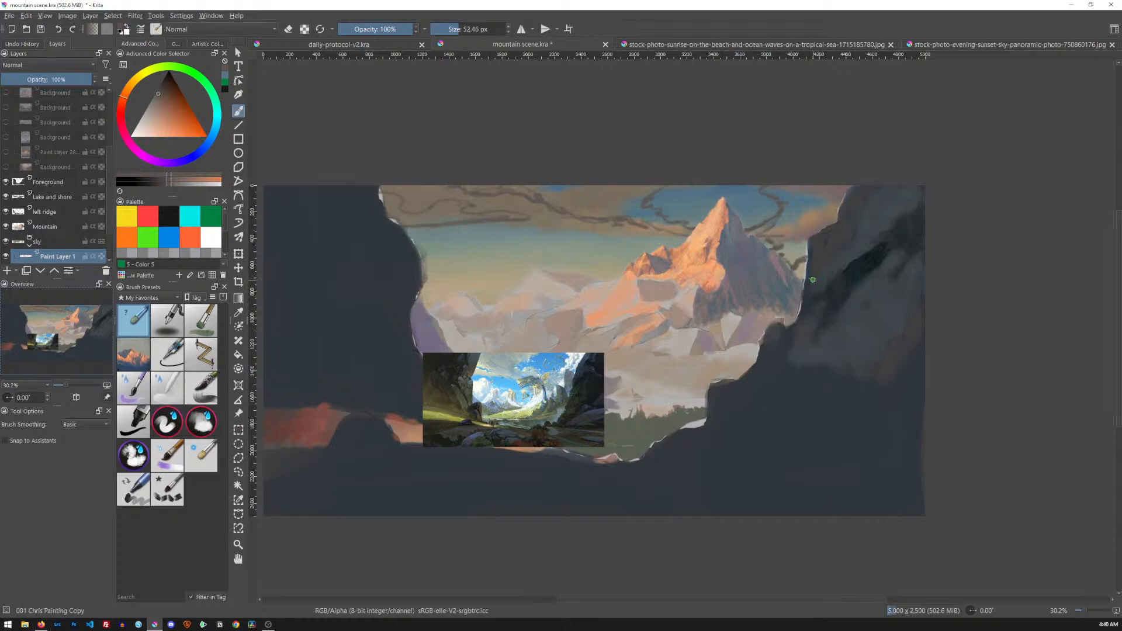
In the sunrise beach photo, select the whole sky down to the horizon with the Freehand Selection tool and copy it.
click(733, 46)
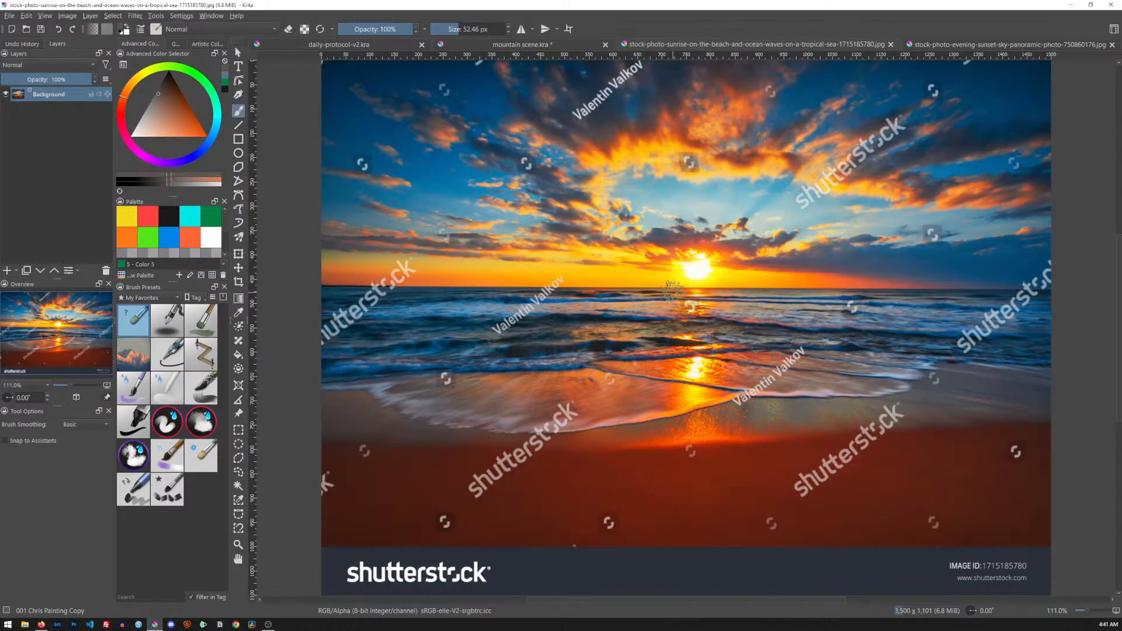
click(238, 472)
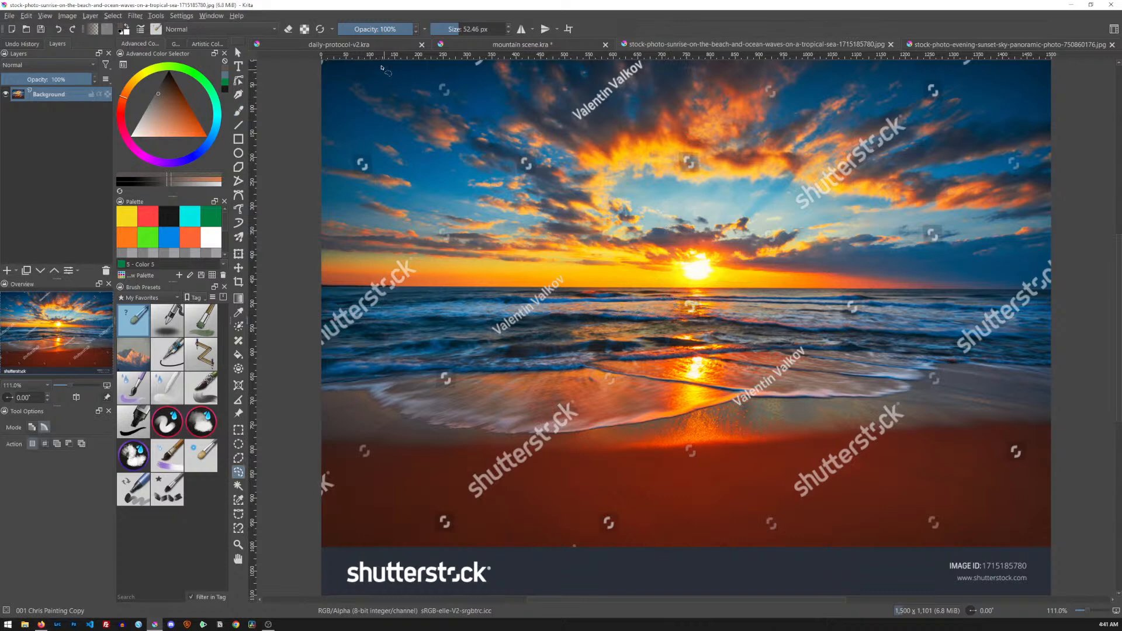
mouse_move(326, 63)
mouse_down()
mouse_move(310, 182)
mouse_move(975, 319)
mouse_move(1077, 79)
mouse_move(326, 64)
mouse_up()
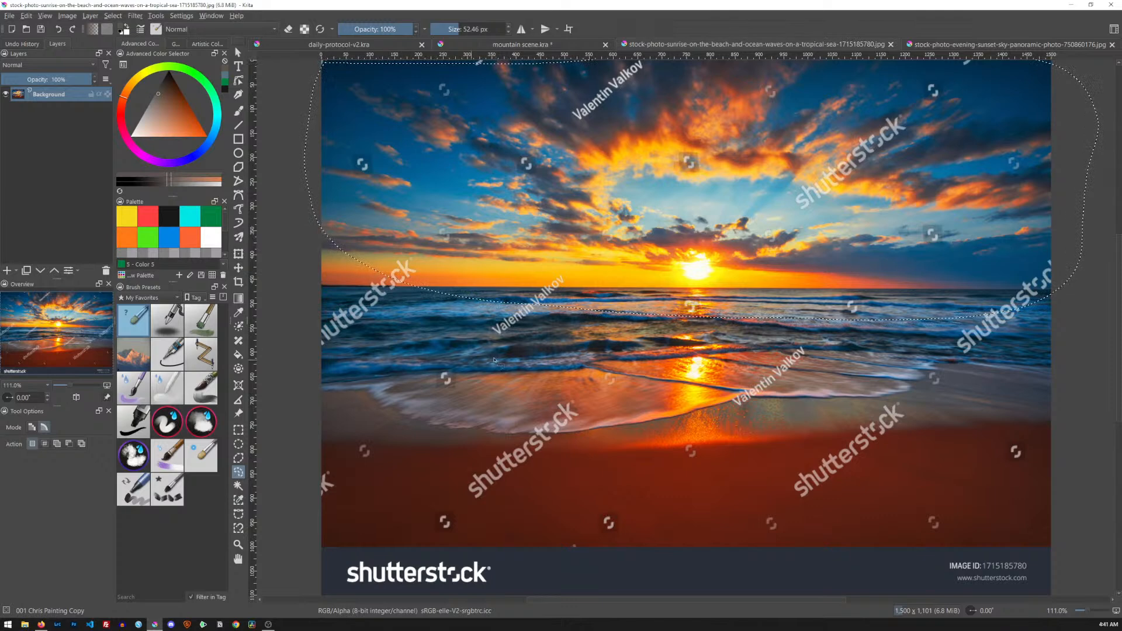
Paste the sunrise sky above the lowest Background reference layer in the mountain scene and move it over the lower-right foreground.
key(ctrl+Tab)
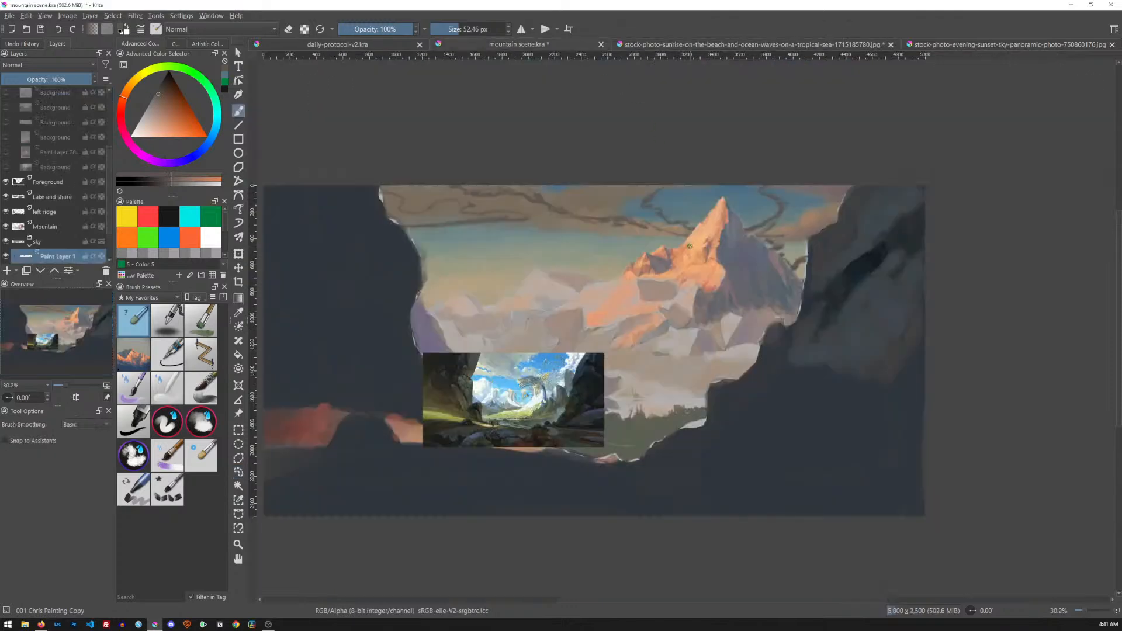
drag(108, 170, 89, 191)
click(89, 191)
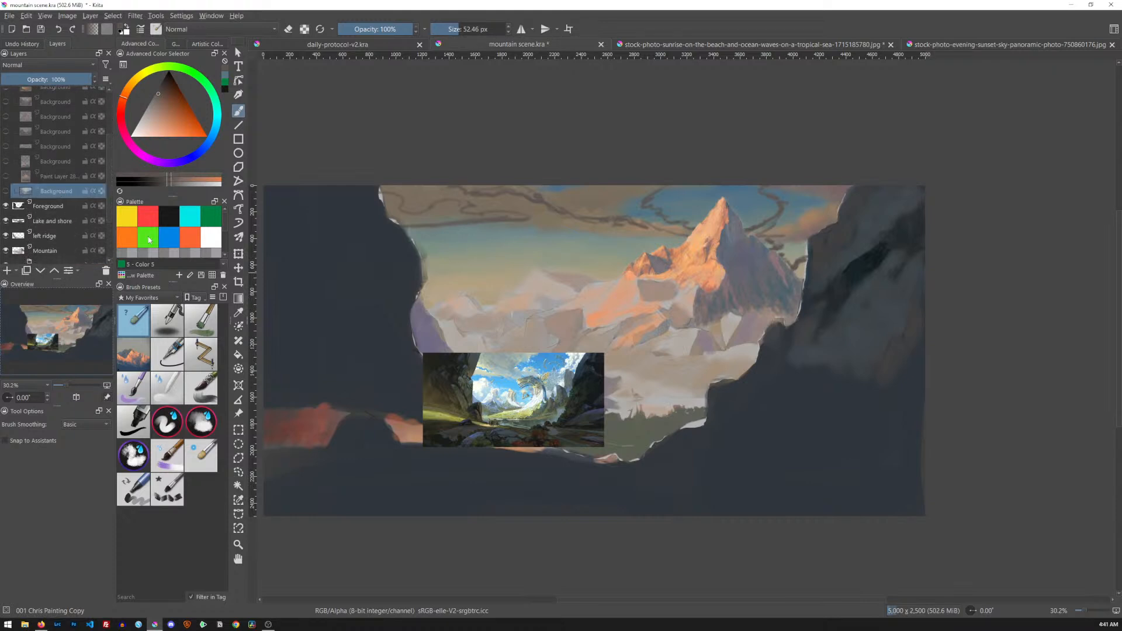
key(ctrl+v)
key(t)
drag(437, 213, 836, 461)
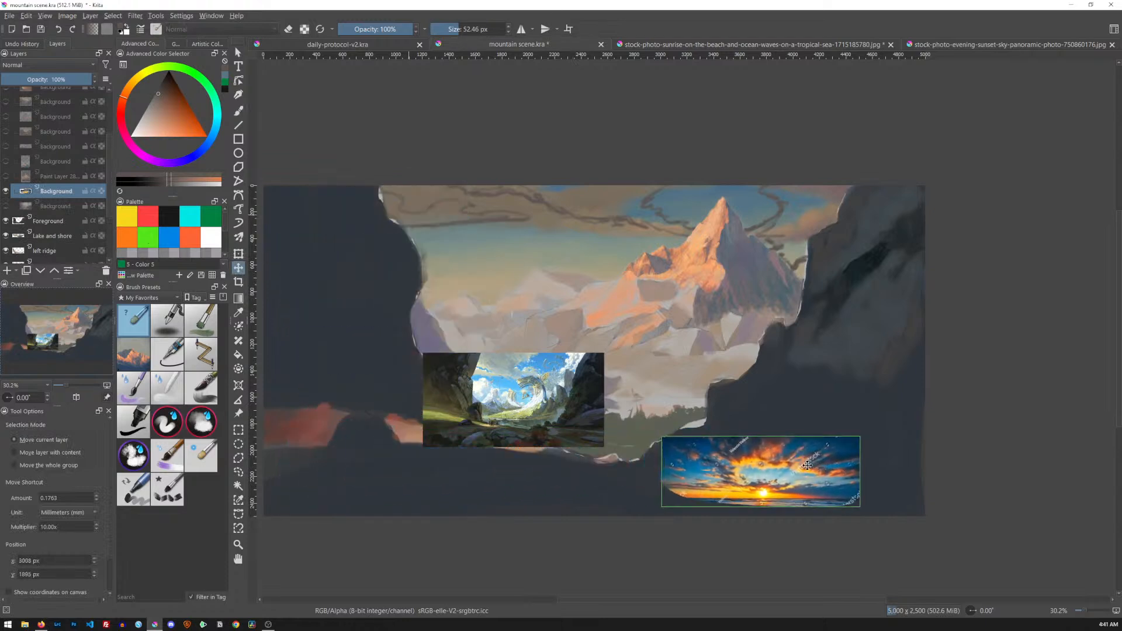
Select the visible painting layer in the artists group and move that reference to the lower-left foreground.
drag(108, 131, 108, 106)
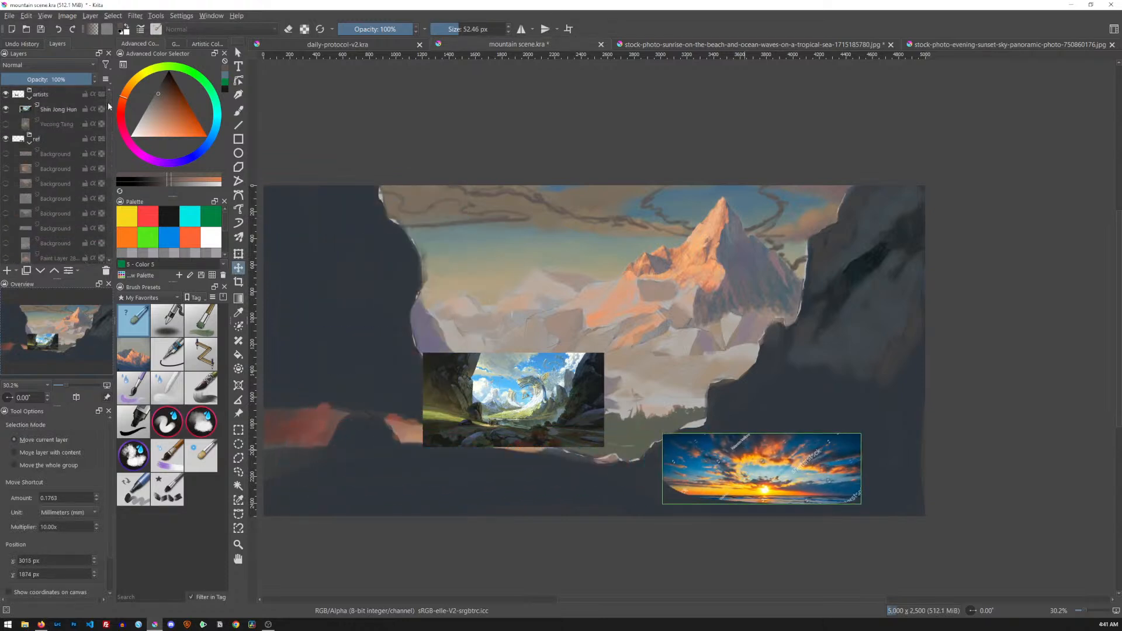
click(61, 113)
drag(514, 400, 416, 461)
In the evening sunset panorama, freehand-select the clouds and glowing sky down to the horizon in the right half and copy them.
click(952, 44)
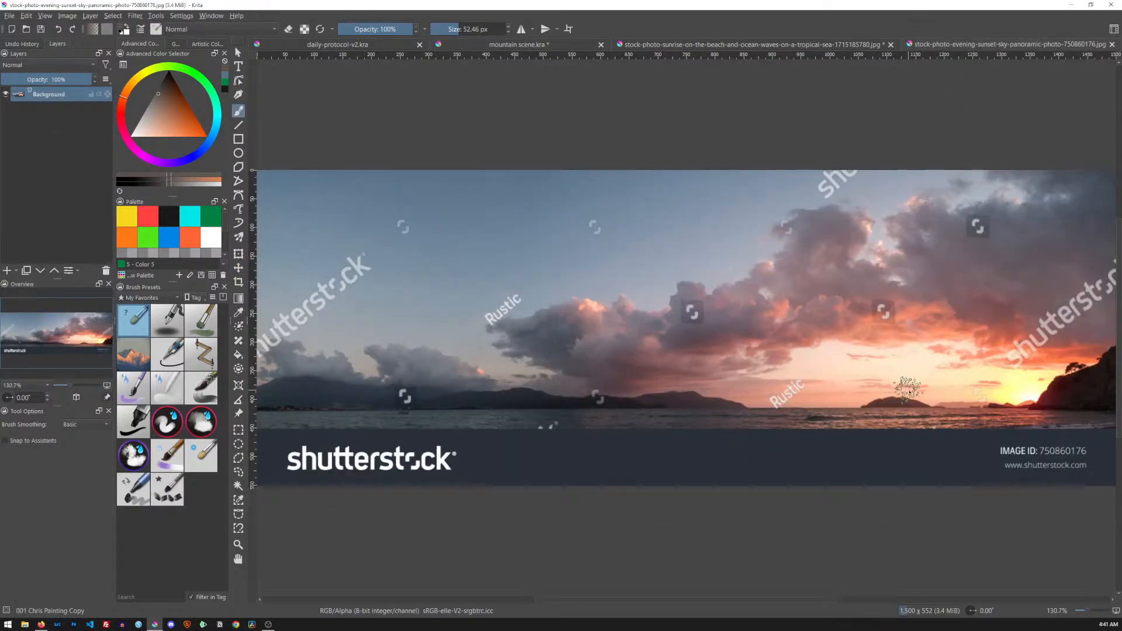
key(l)
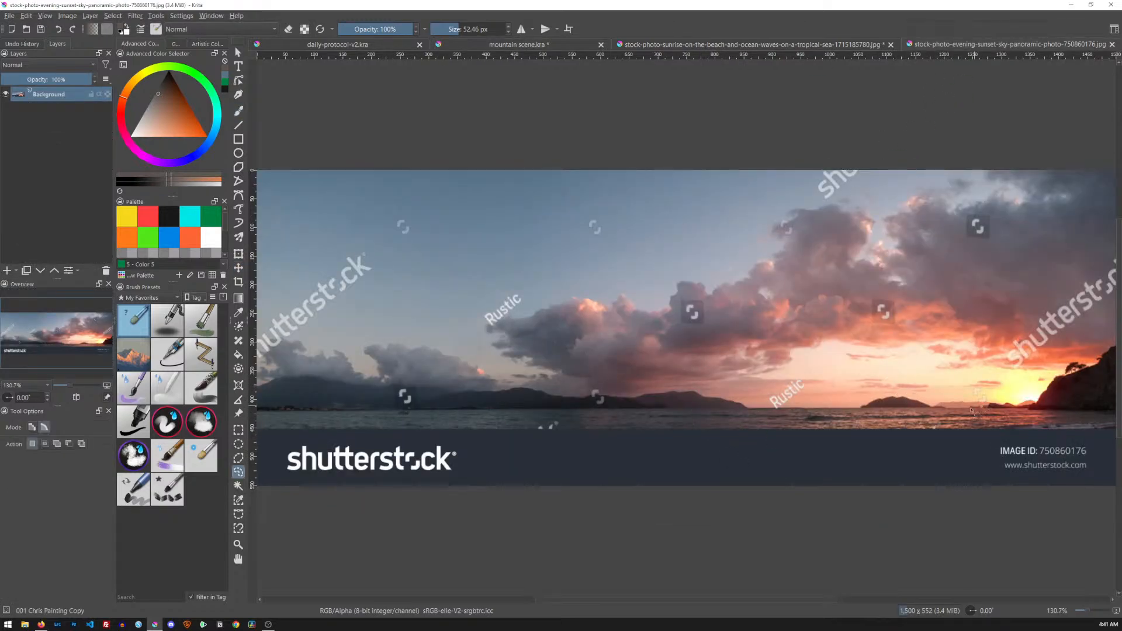
mouse_move(777, 413)
mouse_down()
mouse_move(520, 396)
mouse_move(453, 326)
mouse_move(726, 197)
mouse_move(897, 164)
mouse_move(1078, 157)
mouse_move(1110, 169)
mouse_move(1121, 199)
mouse_up()
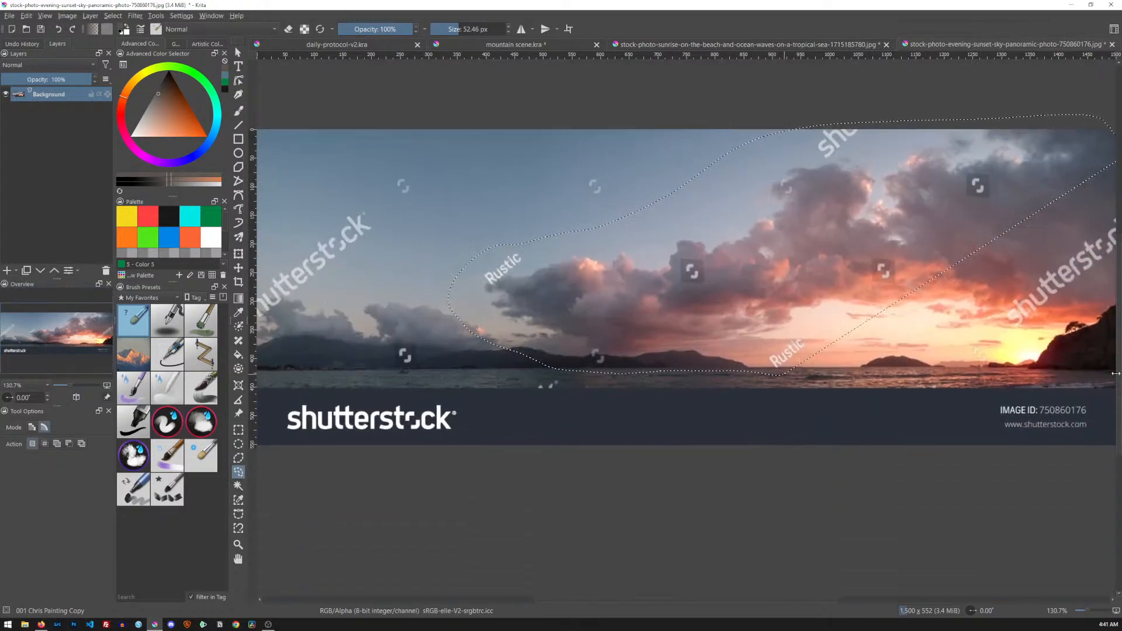
scroll(807, 318, down, 5)
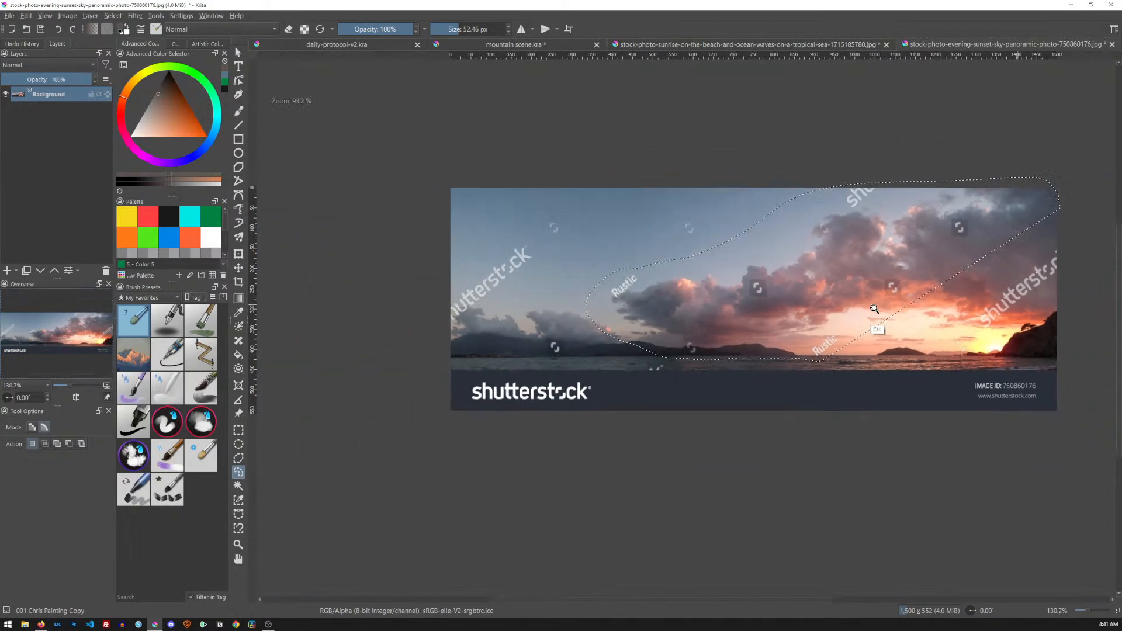
click(897, 351)
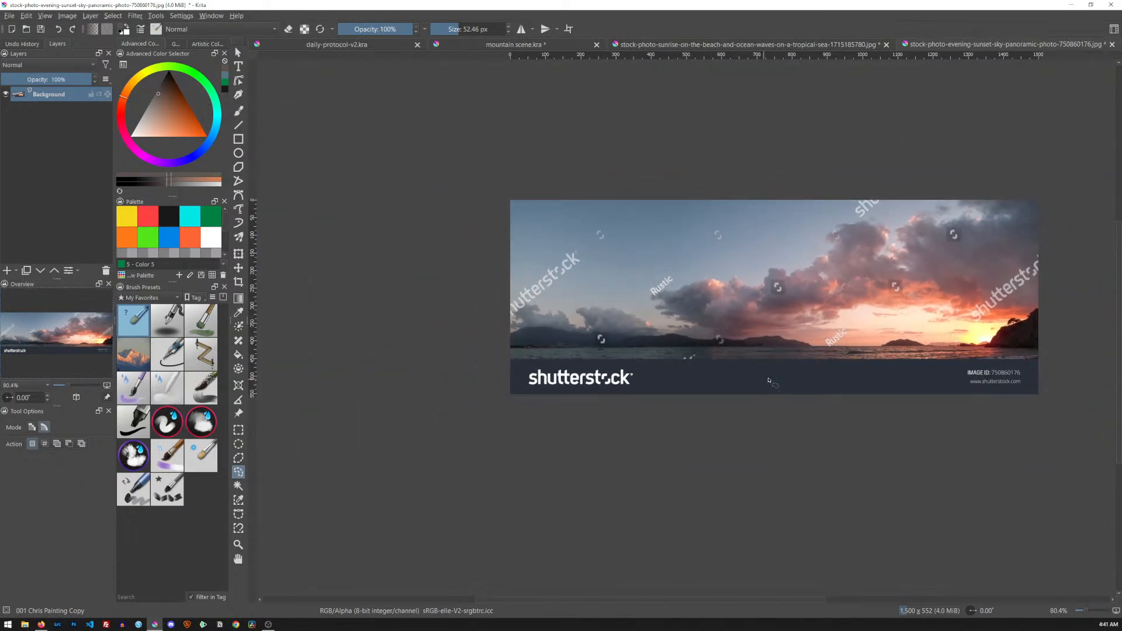
mouse_move(910, 171)
mouse_down()
mouse_move(1063, 299)
mouse_move(1025, 324)
mouse_move(943, 347)
mouse_move(757, 363)
mouse_move(725, 357)
mouse_up()
click(865, 378)
mouse_move(940, 346)
mouse_down()
mouse_move(1047, 327)
mouse_move(1065, 295)
mouse_move(1064, 222)
mouse_move(977, 187)
mouse_move(792, 189)
mouse_move(686, 226)
mouse_move(630, 299)
mouse_move(692, 357)
mouse_up()
Paste the copied sunset clouds into the mountain scene as a new layer in the artists group.
click(571, 44)
key(ctrl+v)
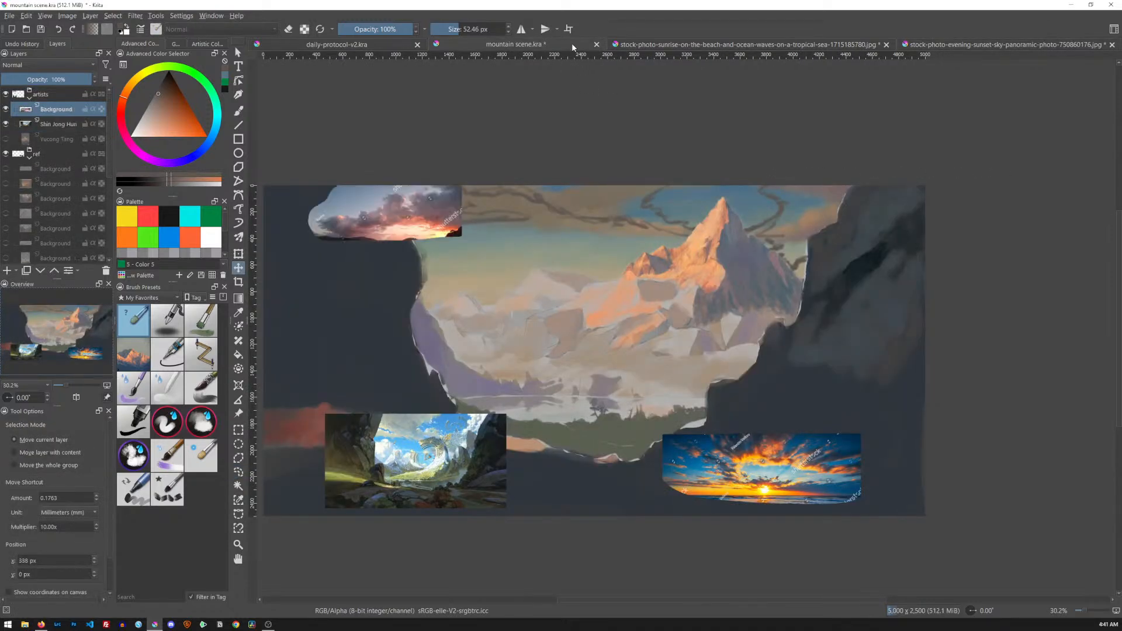
Move the pasted sunset clouds between the two foreground references, and close the sunrise and evening sunset photo documents.
drag(489, 315, 686, 564)
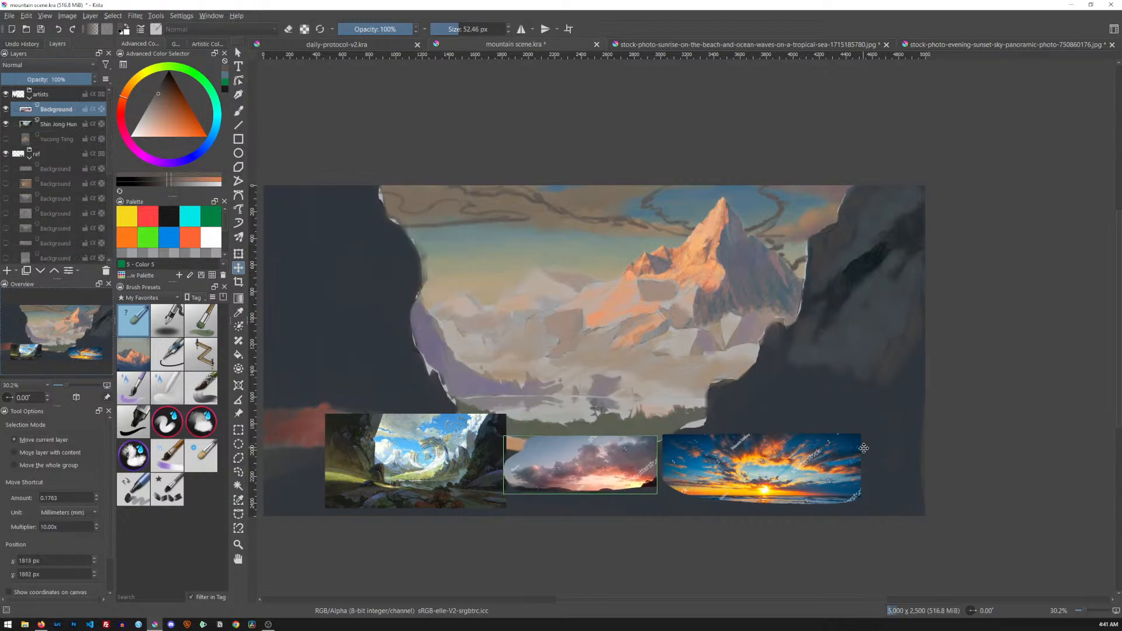
click(767, 45)
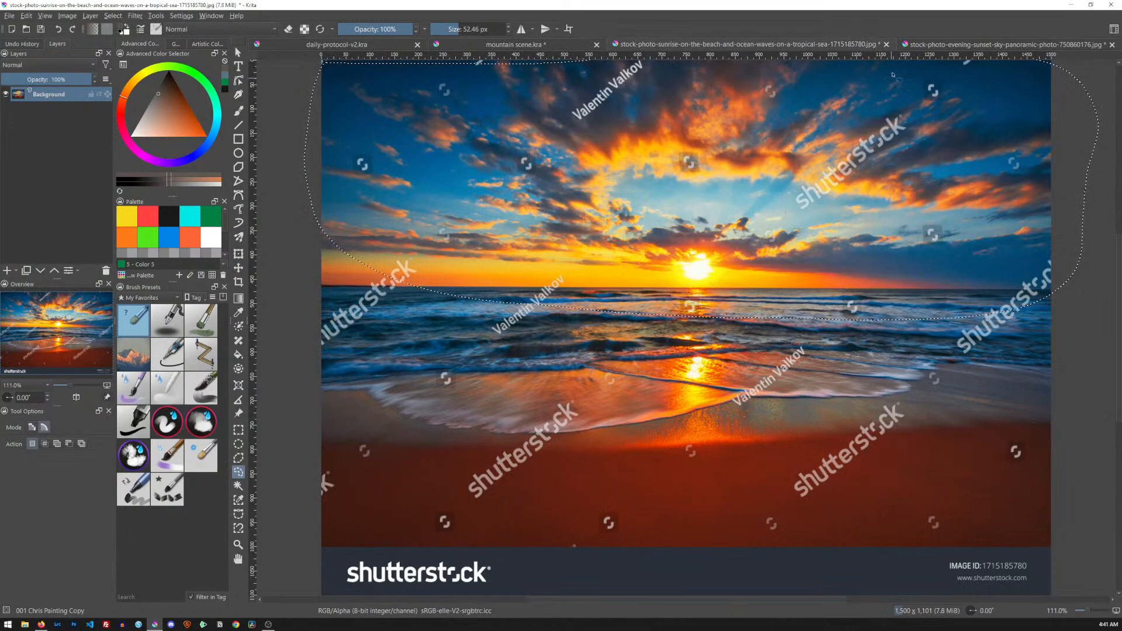
click(886, 44)
click(609, 332)
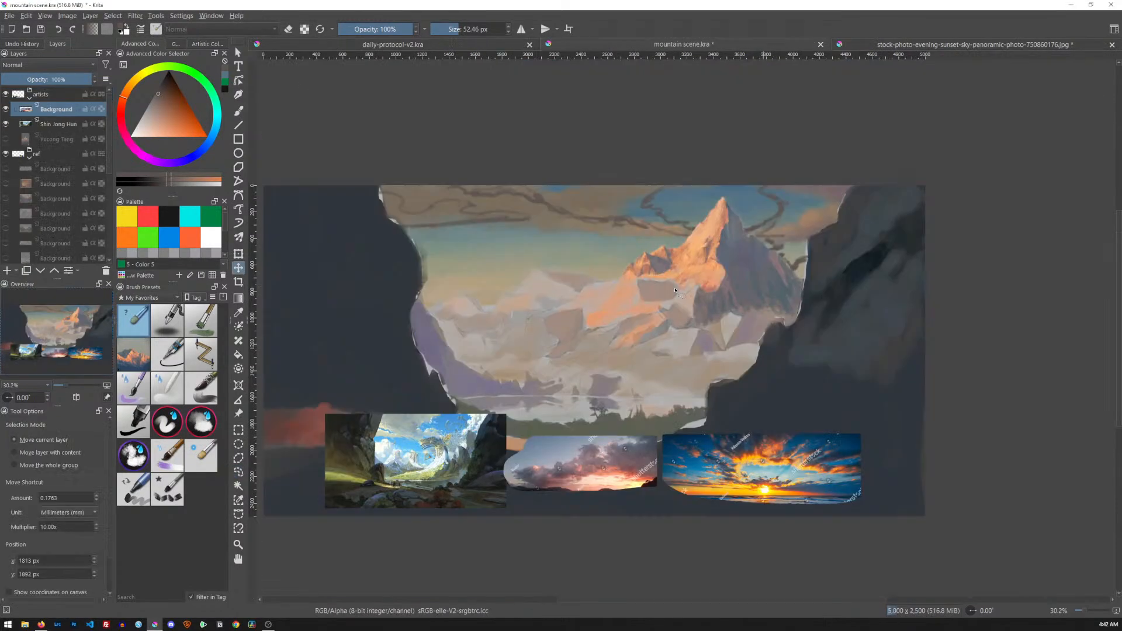
click(1111, 45)
click(620, 332)
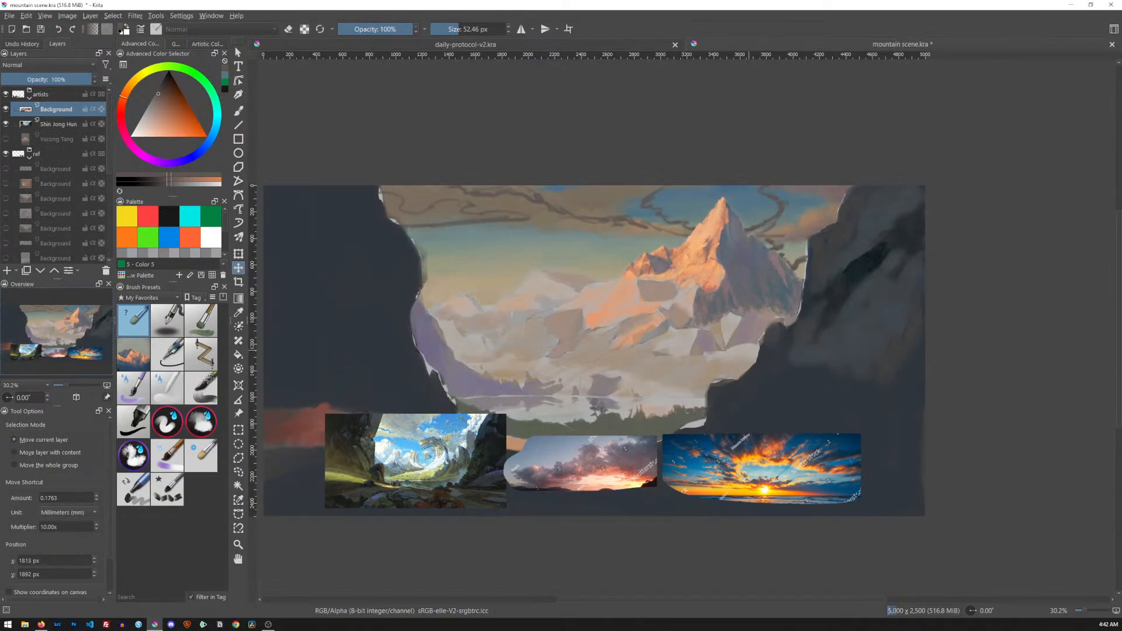
Lower the sunset clouds layer through the stack to directly above the visible Background reference at the end of the ref group.
scroll(110, 160, down, 5)
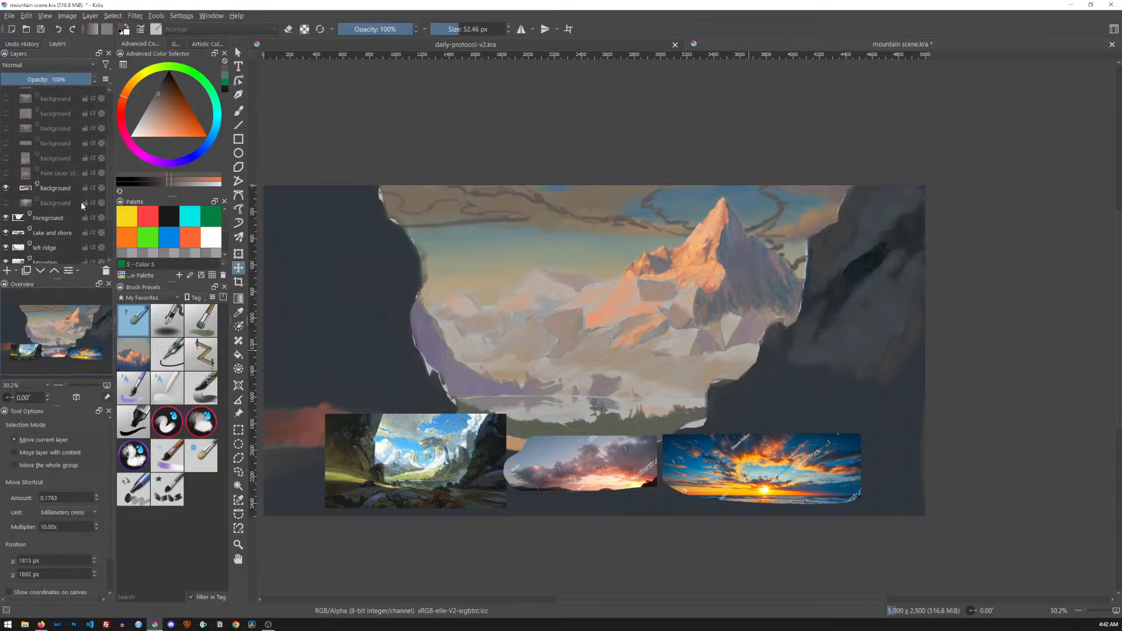
scroll(108, 176, up, 3)
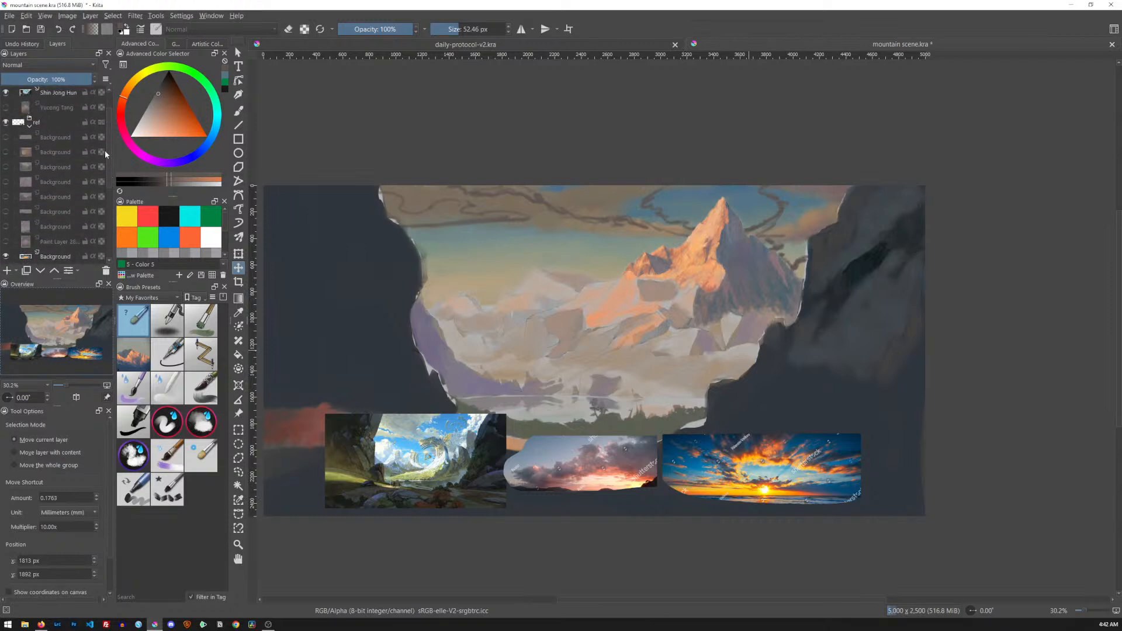
scroll(100, 119, up, 1)
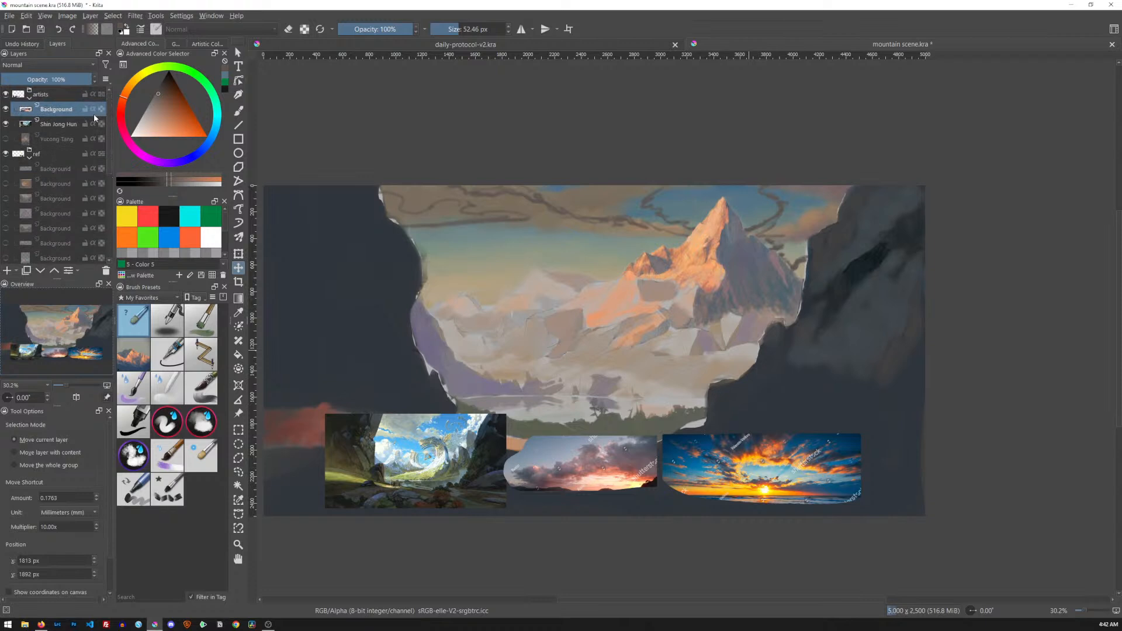
click(41, 272)
click(41, 272)
click(41, 272)
click(41, 272)
click(40, 272)
click(41, 272)
click(40, 271)
click(41, 272)
click(41, 272)
click(41, 272)
click(41, 272)
drag(110, 166, 105, 235)
click(41, 272)
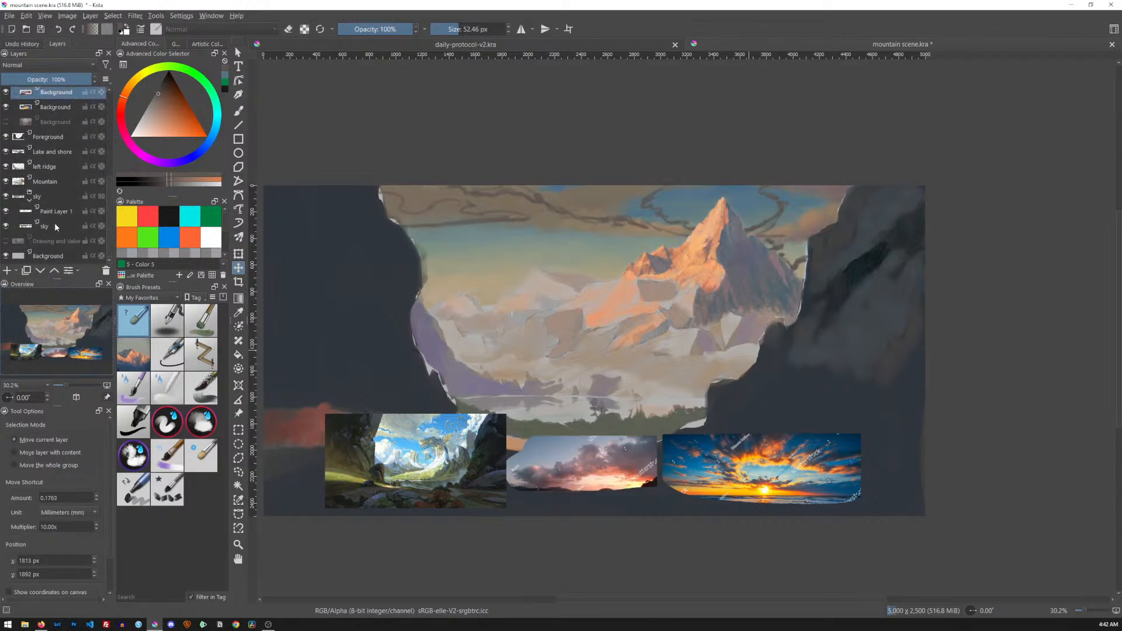
On Paint Layer 1 in the sky group, brush rough orange cloud strokes right of the peak using colours sampled from the sunrise reference.
click(58, 211)
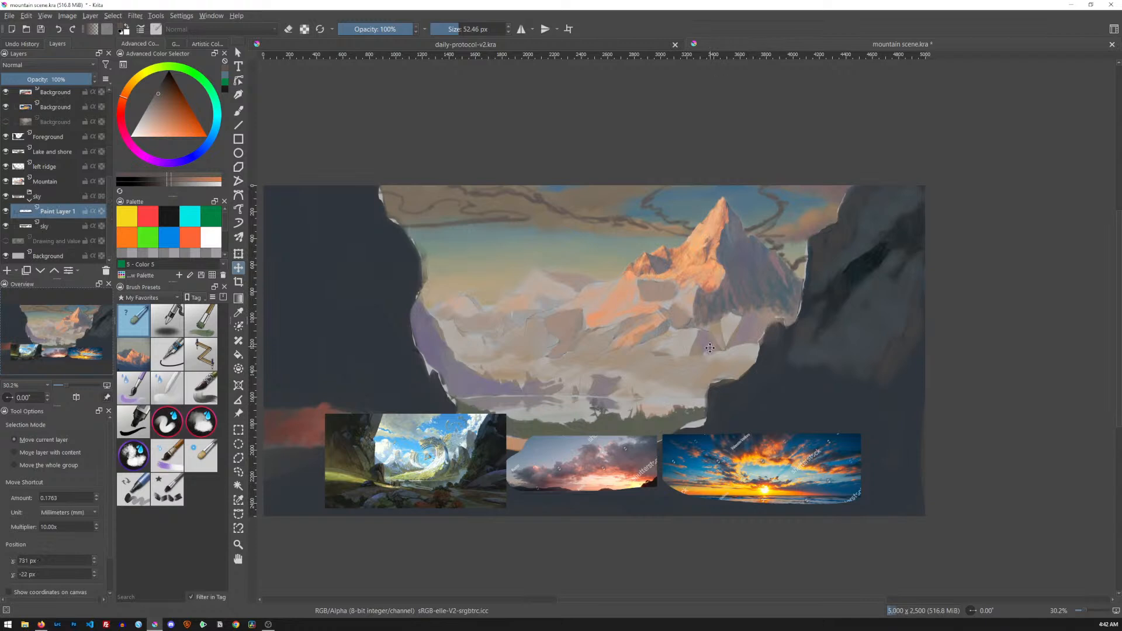
key(b)
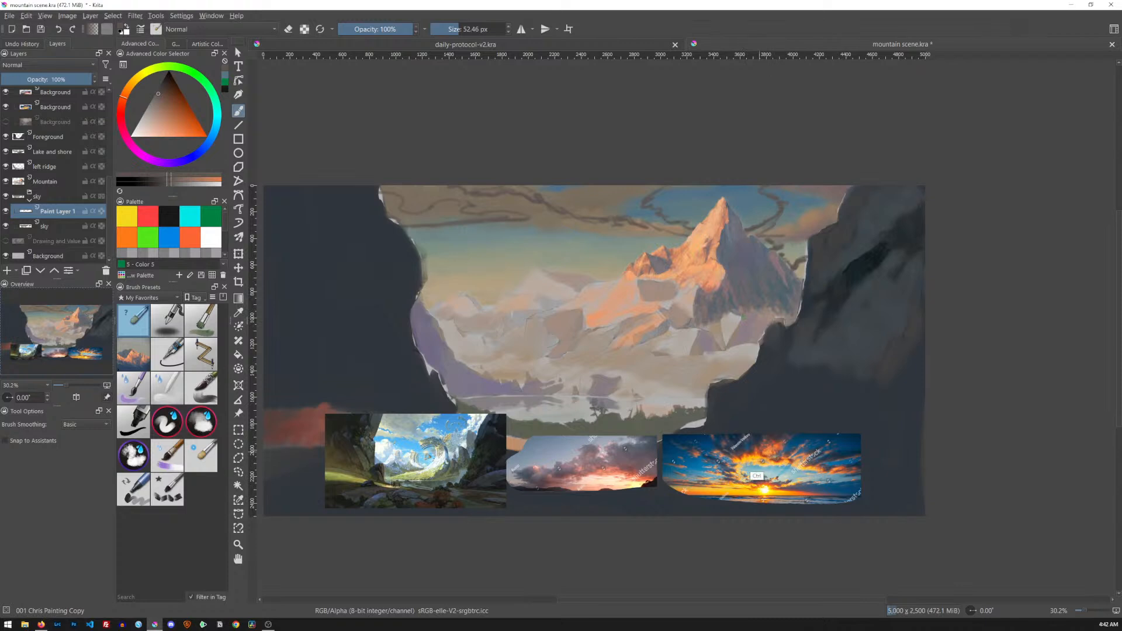
ctrl+click(760, 481)
drag(755, 233, 784, 206)
ctrl+click(778, 443)
key(ctrl+z)
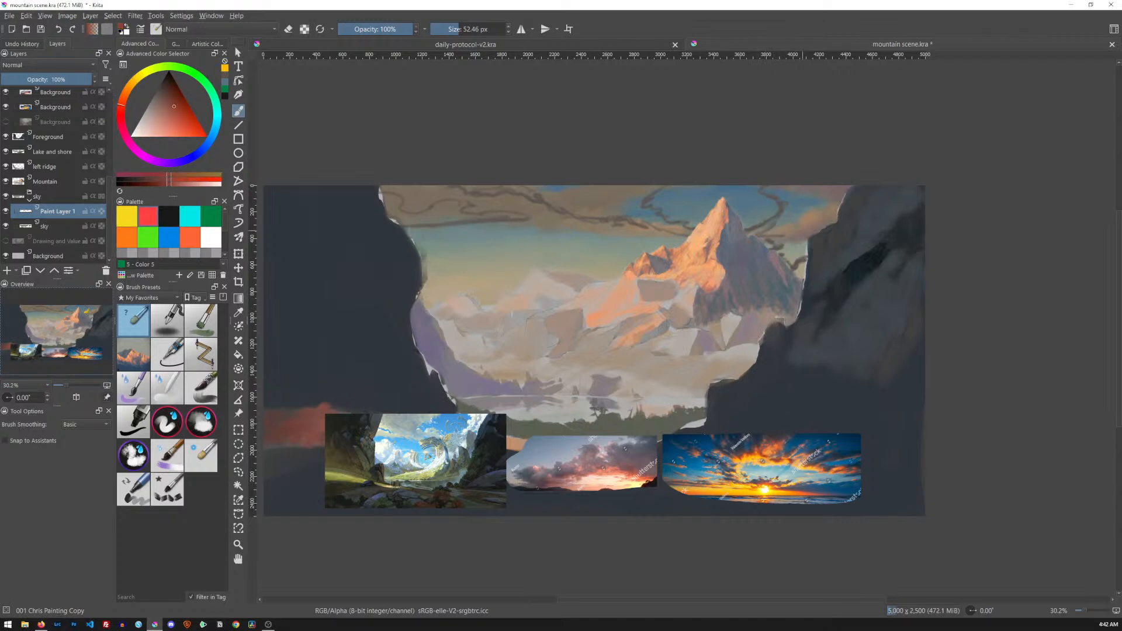
mouse_move(777, 199)
mouse_down()
mouse_move(767, 188)
mouse_move(778, 229)
mouse_move(753, 241)
mouse_move(759, 231)
mouse_up()
ctrl+click(762, 451)
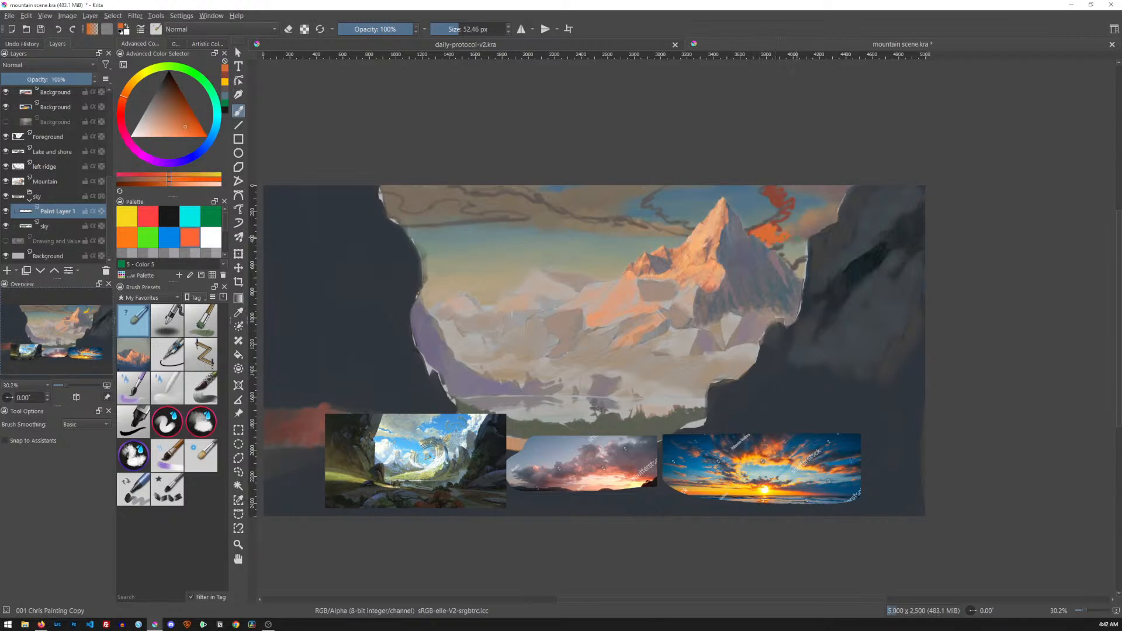
drag(776, 192, 787, 210)
Broaden the orange cloud between the peak and the right cliff with the GDquest Watercolor Sponge, and reduce the brush to about 131 px.
click(211, 336)
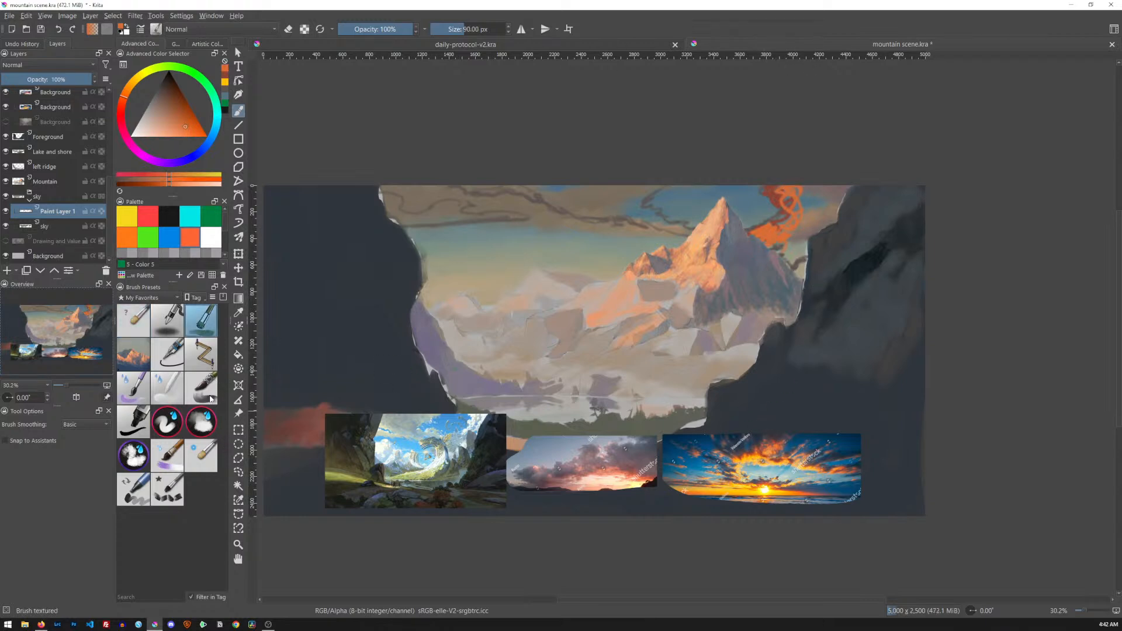
click(204, 430)
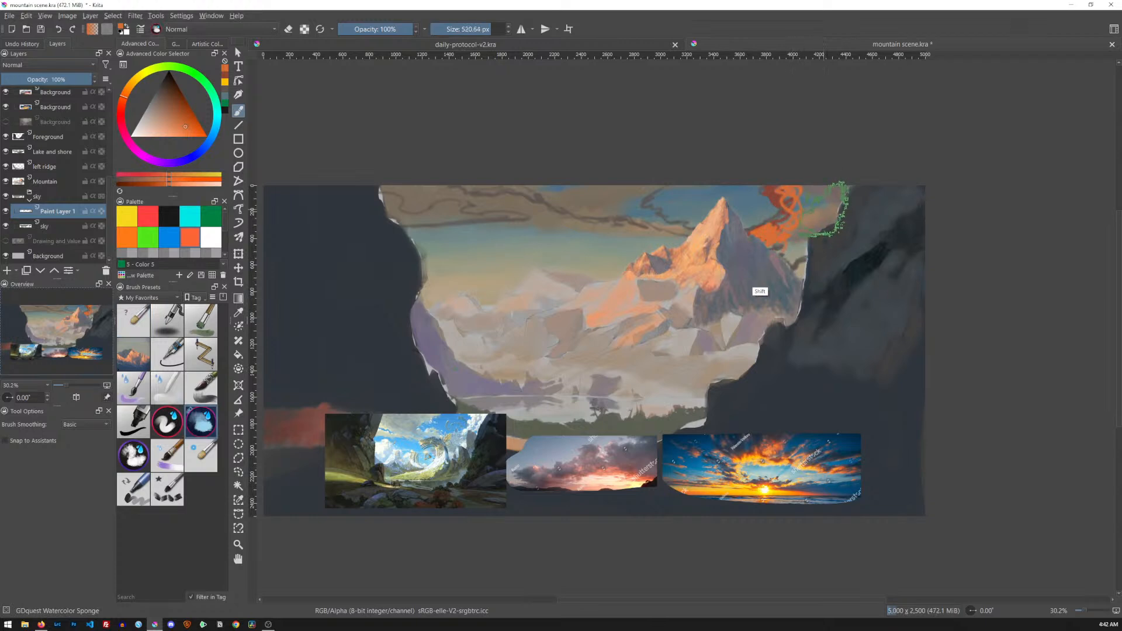
mouse_move(824, 207)
mouse_down()
mouse_move(793, 241)
mouse_move(784, 214)
mouse_move(799, 192)
mouse_up()
drag(813, 248, 745, 353)
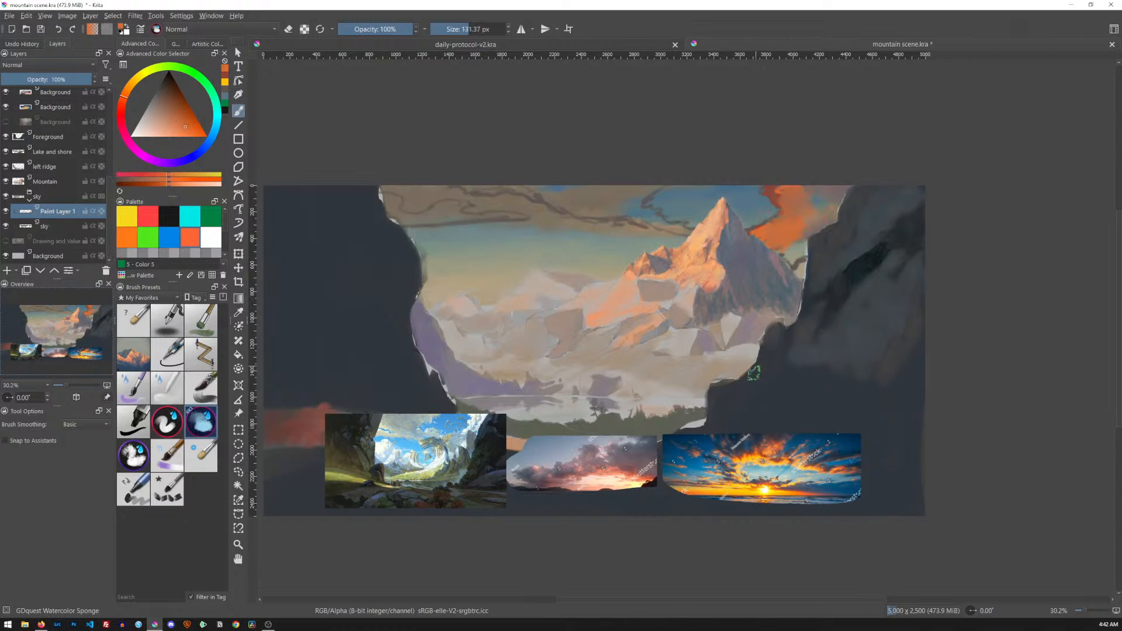
Shade the orange cloud right of the peak with darker red-brown tones sampled from the sunrise reference.
ctrl+click(748, 457)
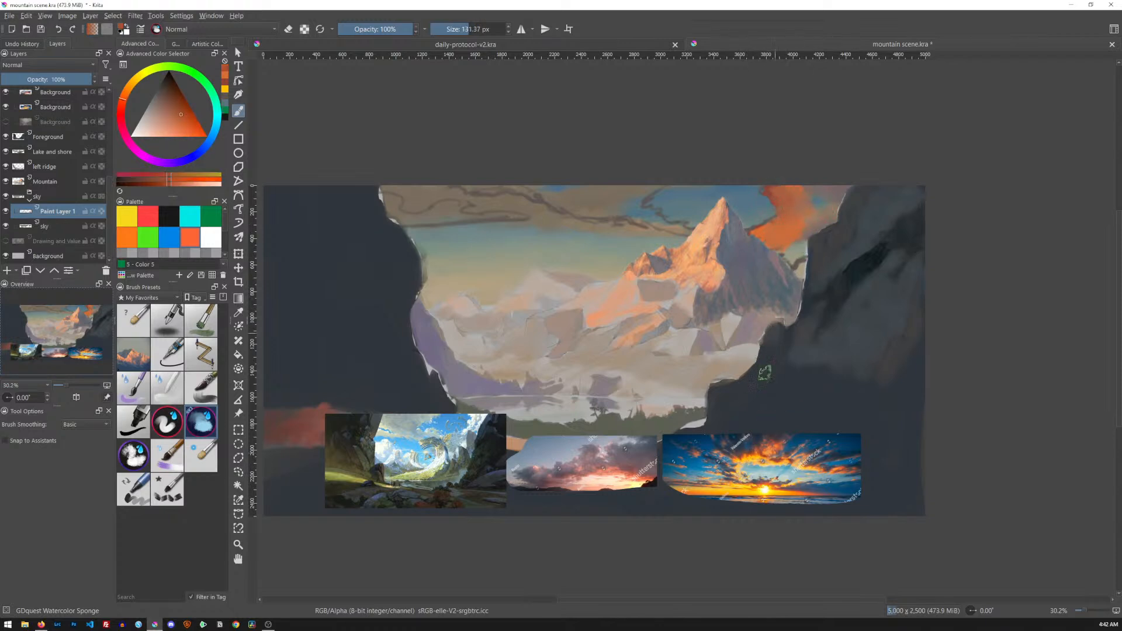
ctrl+click(758, 468)
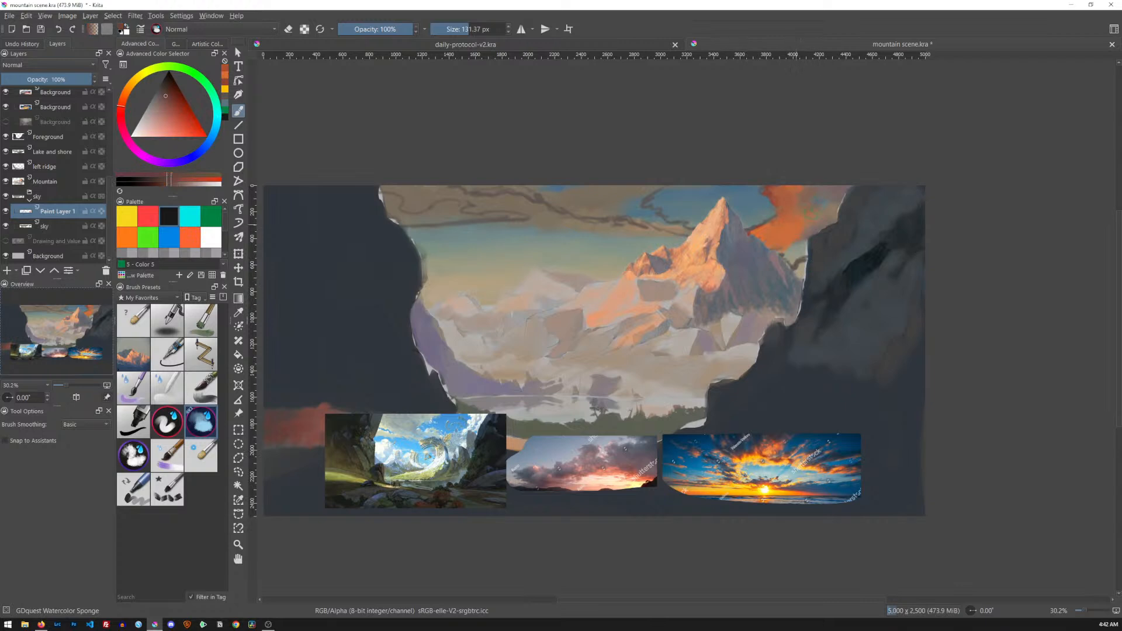
ctrl+click(763, 462)
mouse_move(795, 251)
mouse_down()
mouse_move(838, 217)
mouse_move(817, 245)
mouse_move(794, 226)
mouse_move(797, 190)
mouse_move(837, 199)
mouse_move(765, 187)
mouse_up()
Build up lighter orange and yellow highlights in the cloud right of the peak with sampled sunrise colours, using a brush down to about 78 px.
ctrl+click(771, 456)
ctrl+click(763, 467)
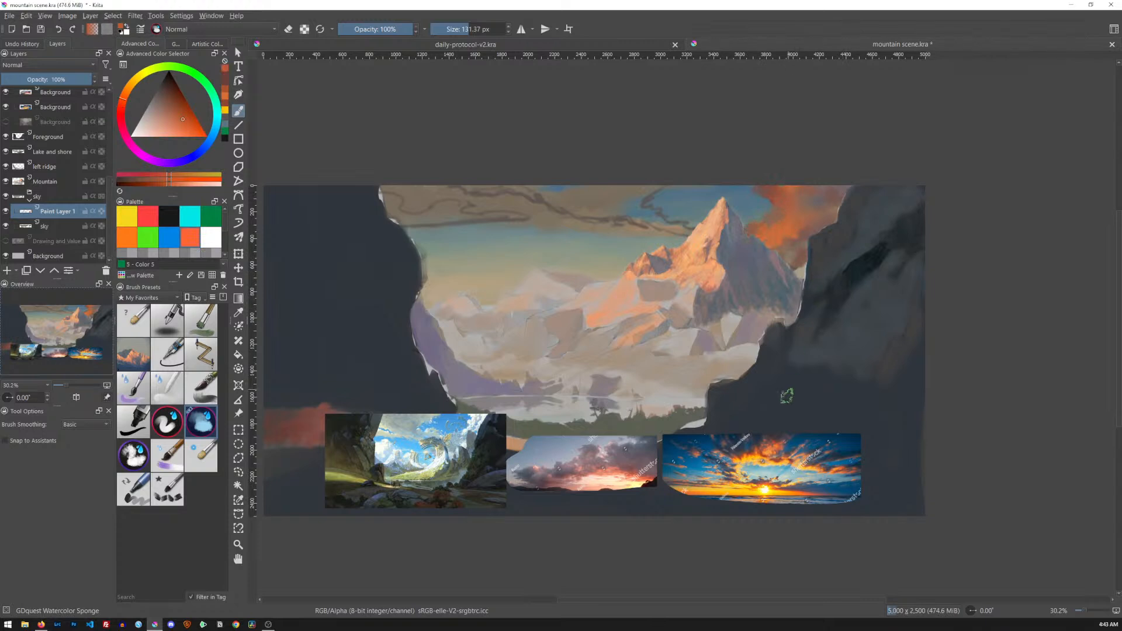
ctrl+click(754, 477)
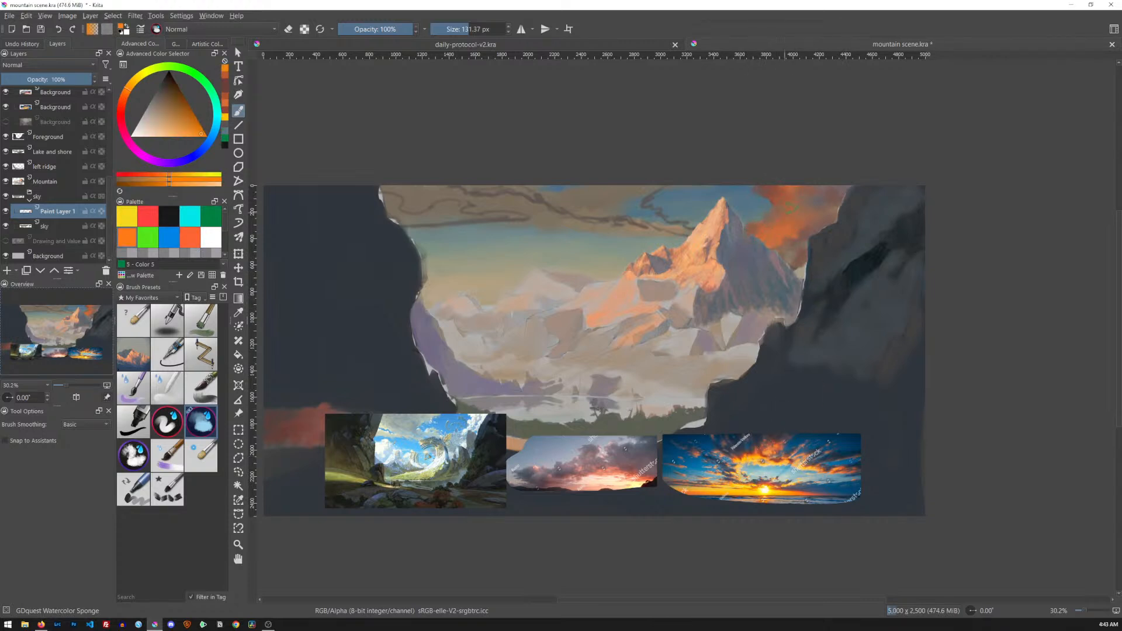
ctrl+click(763, 453)
ctrl+click(758, 457)
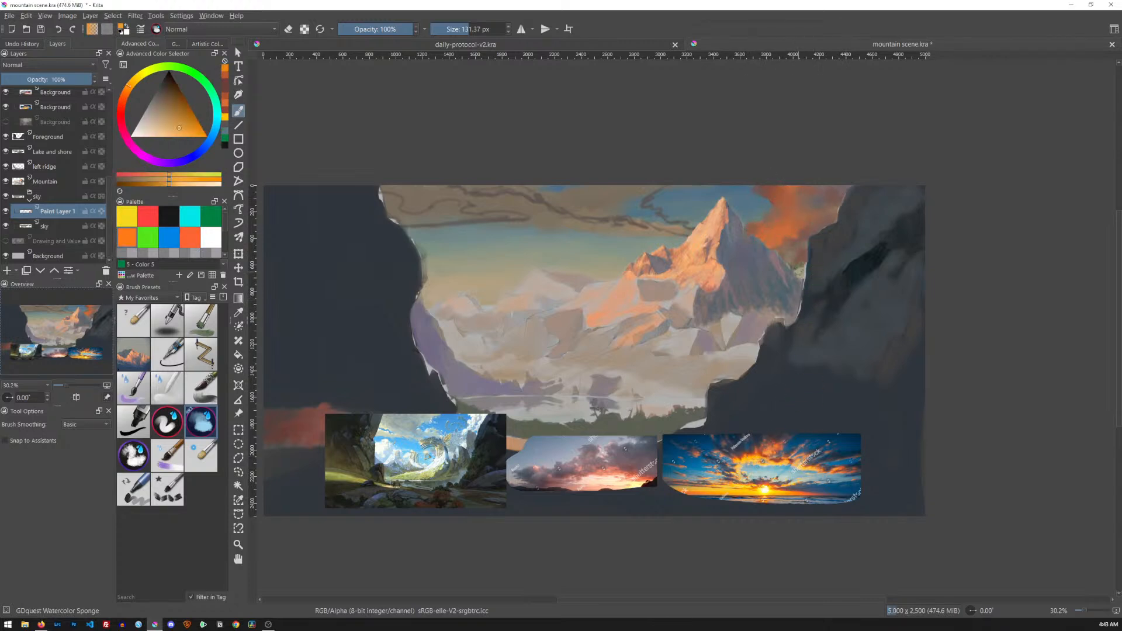
mouse_move(795, 192)
mouse_down()
mouse_move(824, 196)
mouse_move(792, 252)
mouse_move(790, 228)
mouse_up()
ctrl+click(755, 480)
ctrl+click(758, 476)
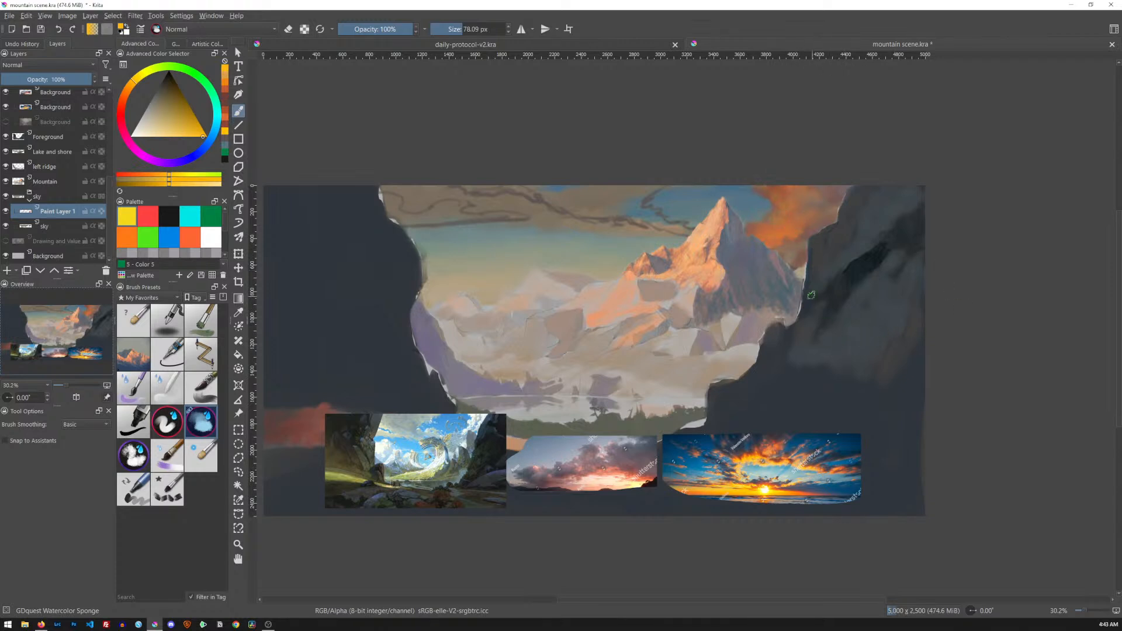
Paint dark blue sampled from the sunrise reference into the sky between the orange cloud and the right cliff edge.
ctrl+click(808, 286)
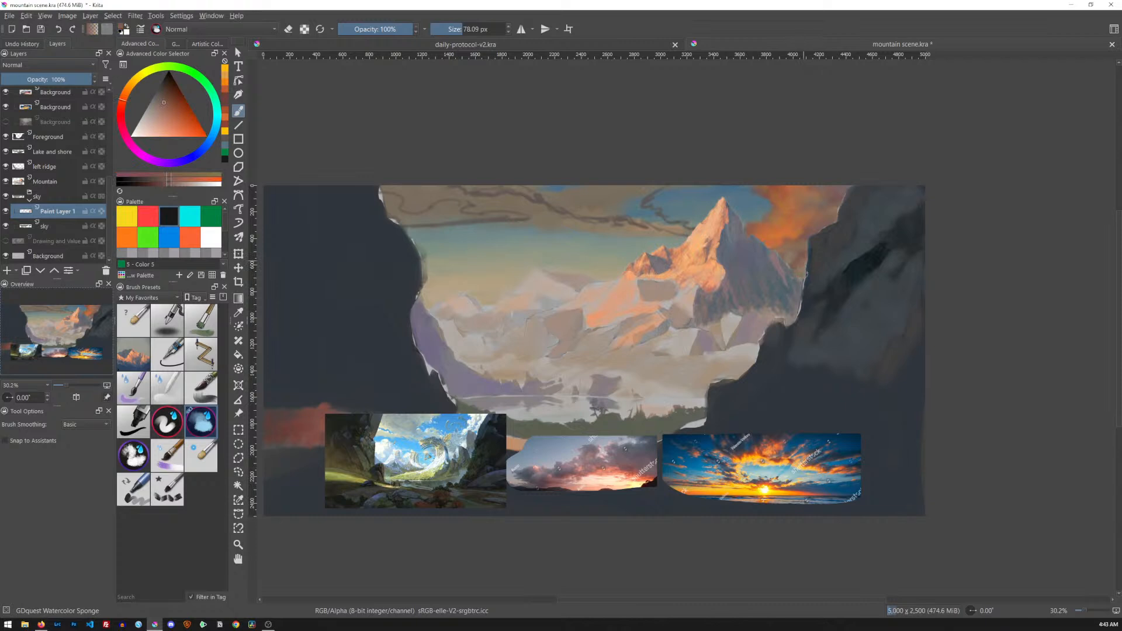
ctrl+click(783, 465)
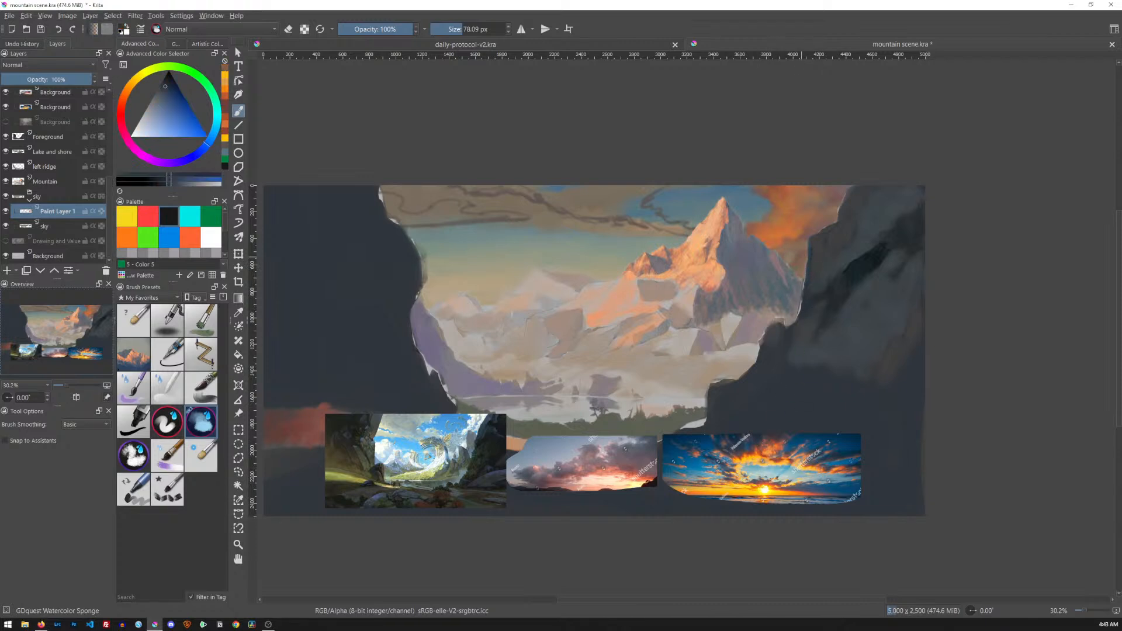
drag(840, 190, 837, 225)
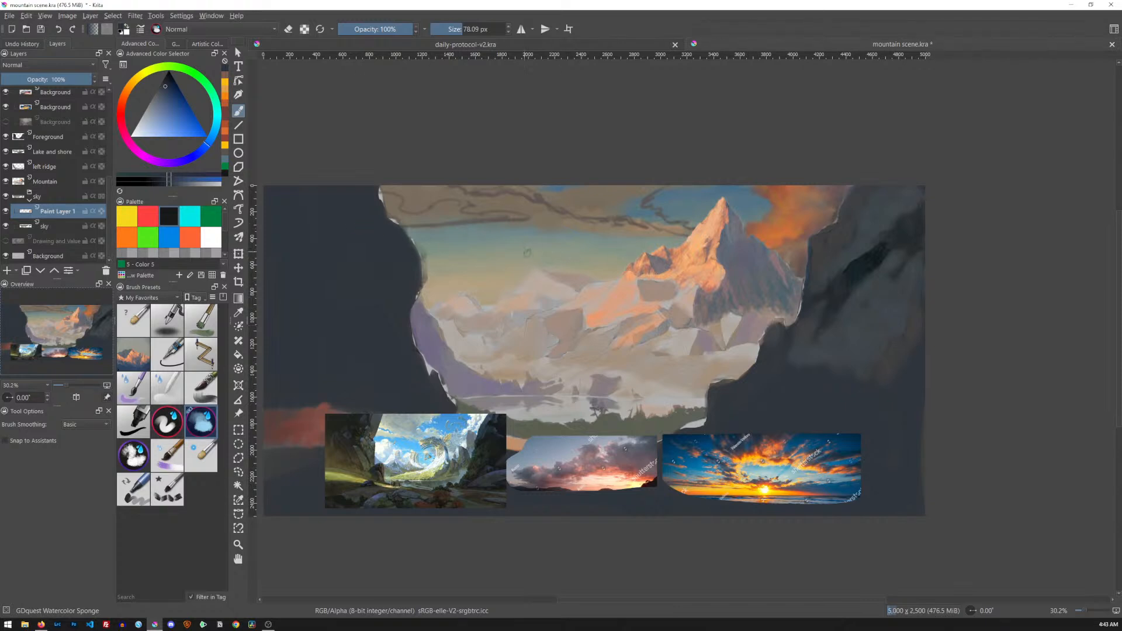
ctrl+click(743, 473)
ctrl+click(756, 458)
mouse_move(840, 207)
mouse_down()
mouse_move(847, 222)
mouse_move(854, 191)
mouse_up()
mouse_move(800, 253)
mouse_down()
mouse_move(812, 255)
mouse_move(811, 236)
mouse_up()
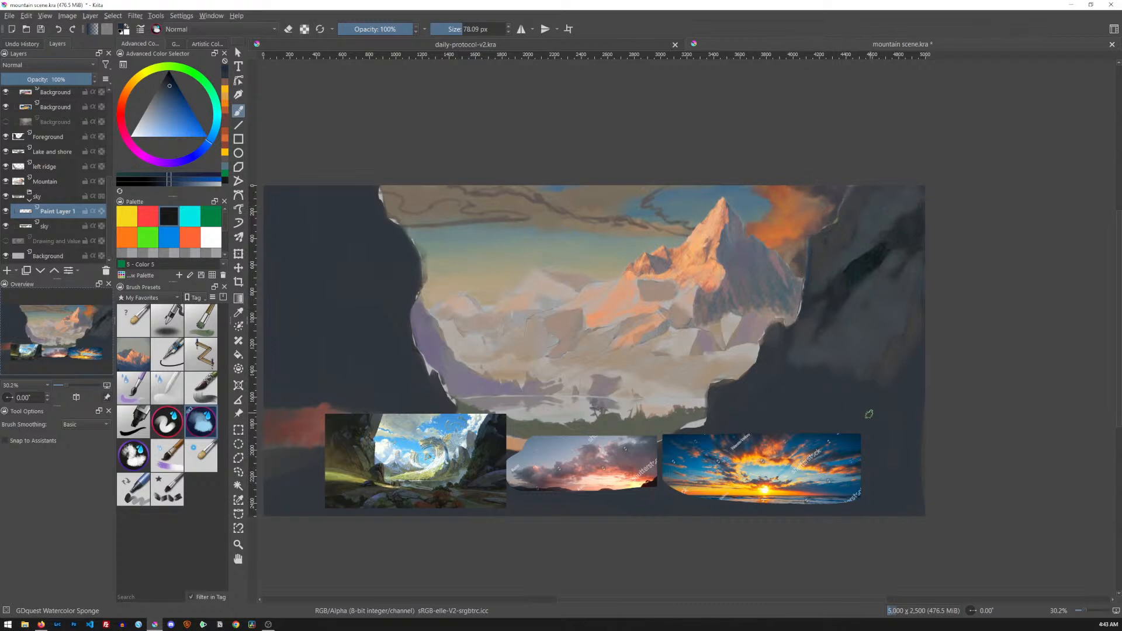
Paint the cloud bands left of the peak with orange and golden-yellow tones sampled from the sunrise reference.
ctrl+click(786, 438)
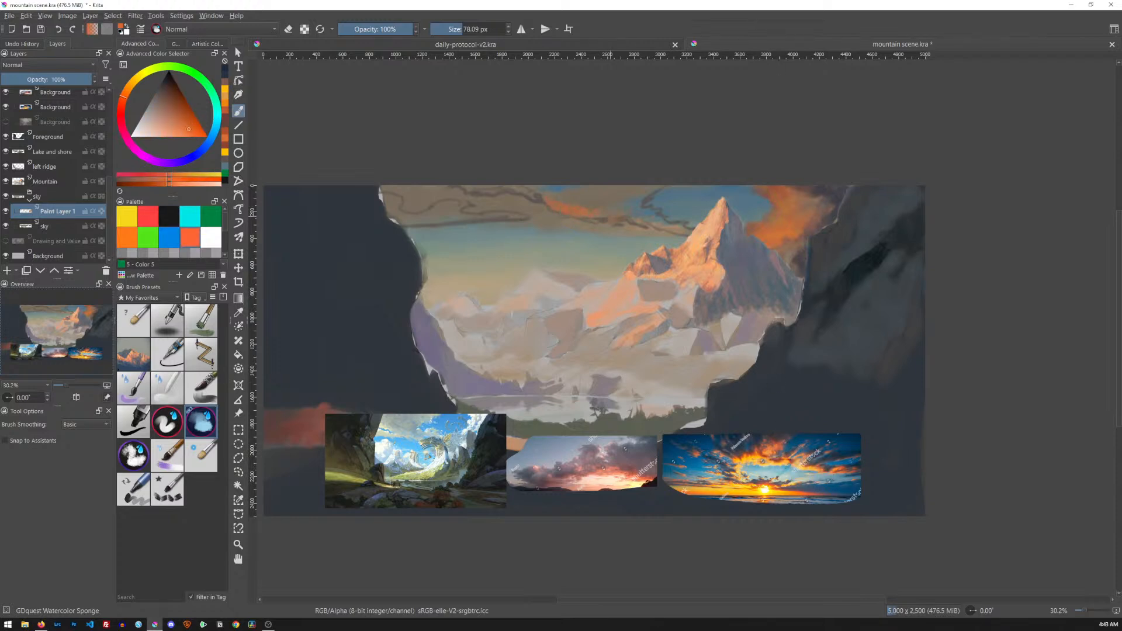
drag(610, 220, 665, 226)
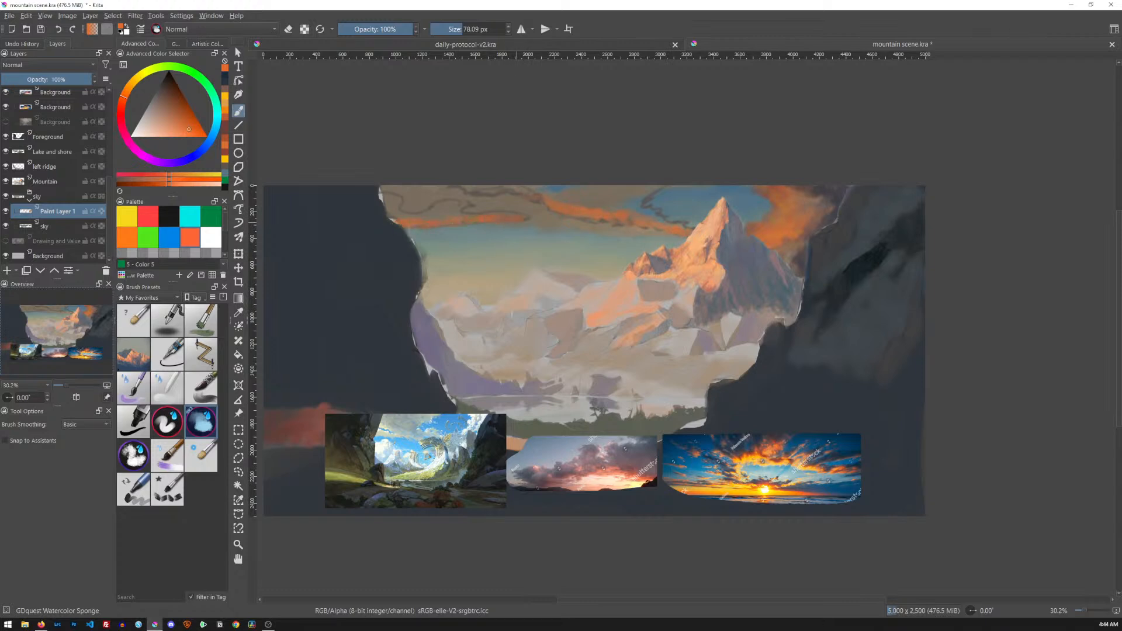
ctrl+click(760, 471)
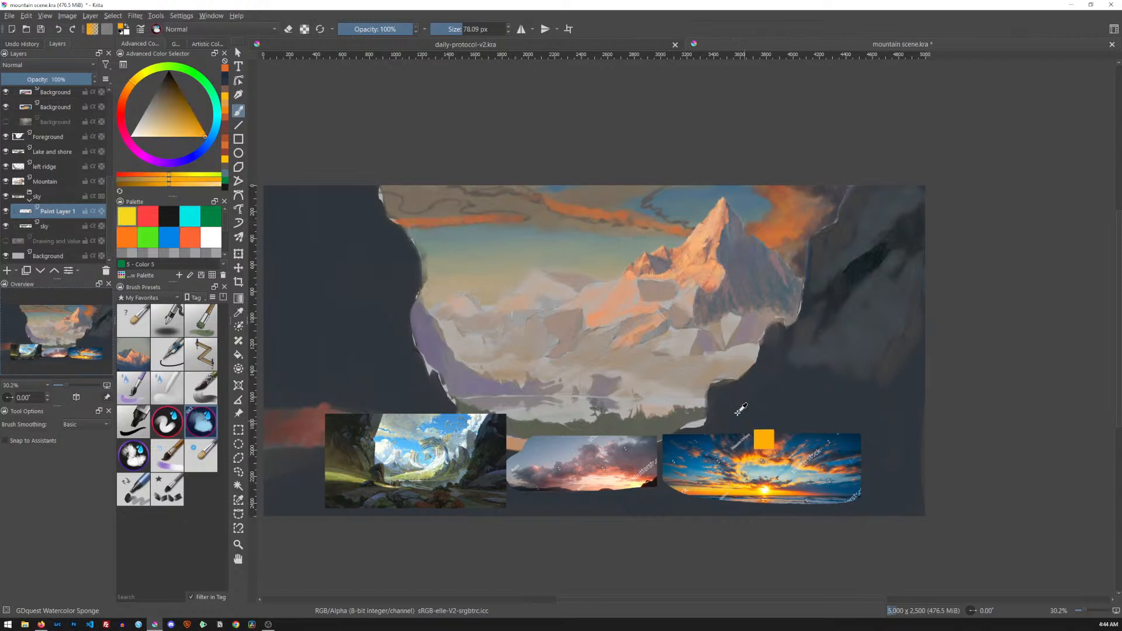
drag(459, 223, 505, 220)
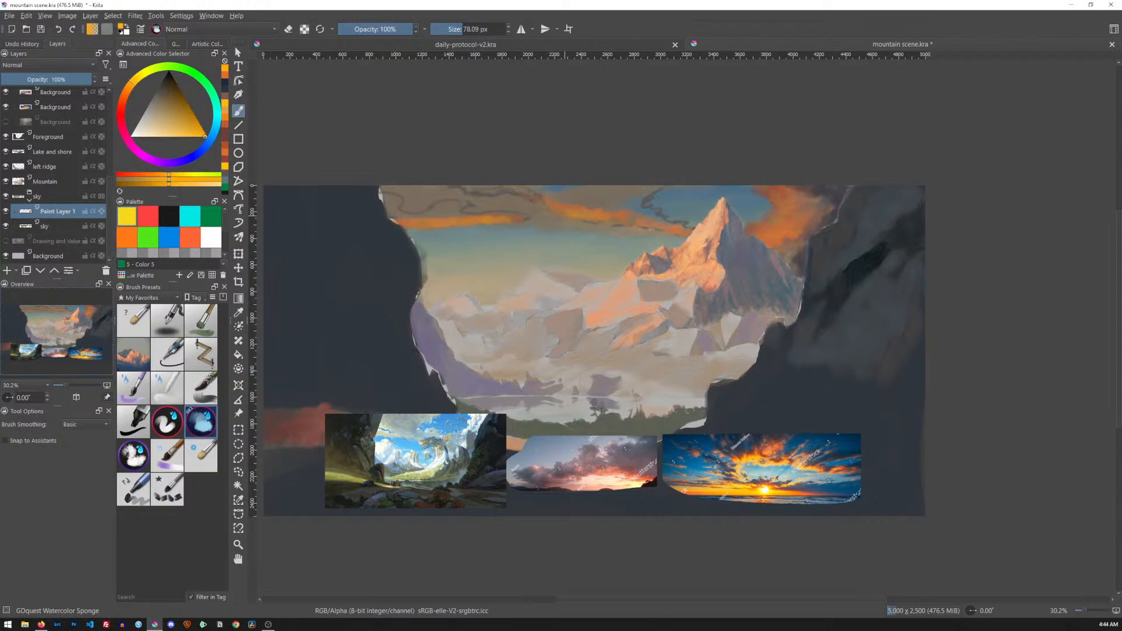
ctrl+click(763, 471)
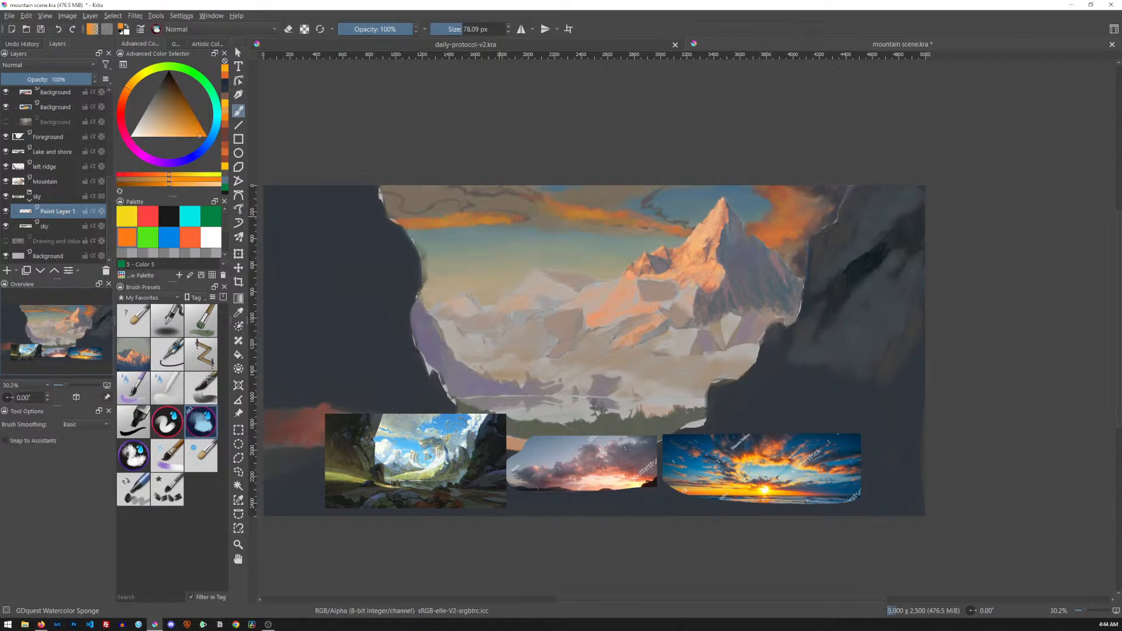
drag(391, 222, 403, 223)
Shade the upper clouds left of the peak with red-brown and dark blue tones sampled from the sunrise reference.
ctrl+click(737, 450)
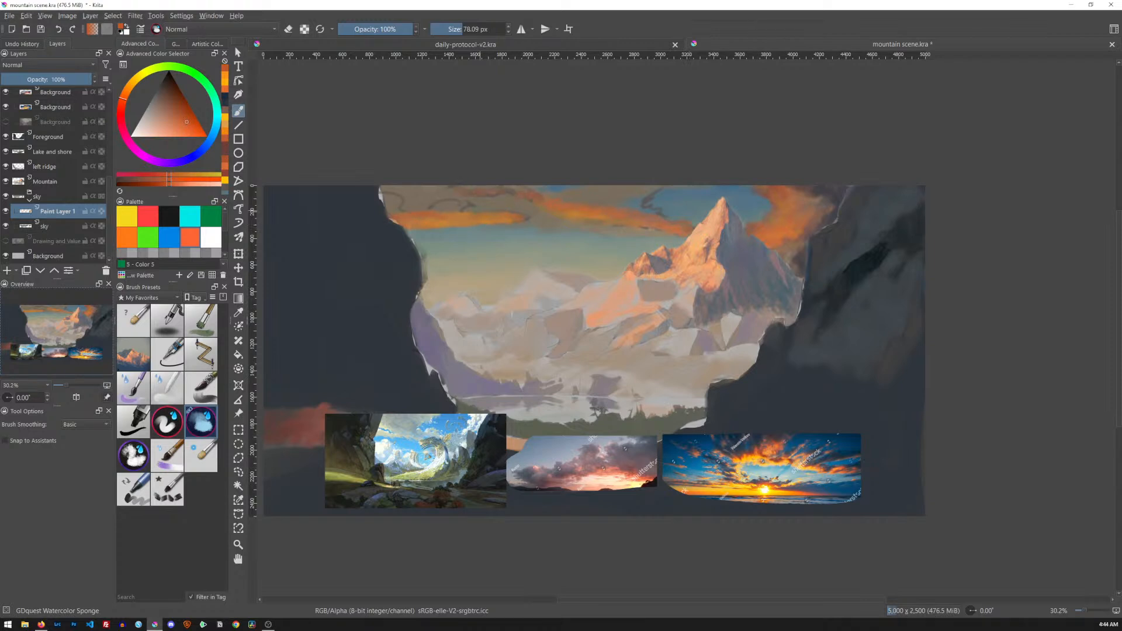
ctrl+click(741, 477)
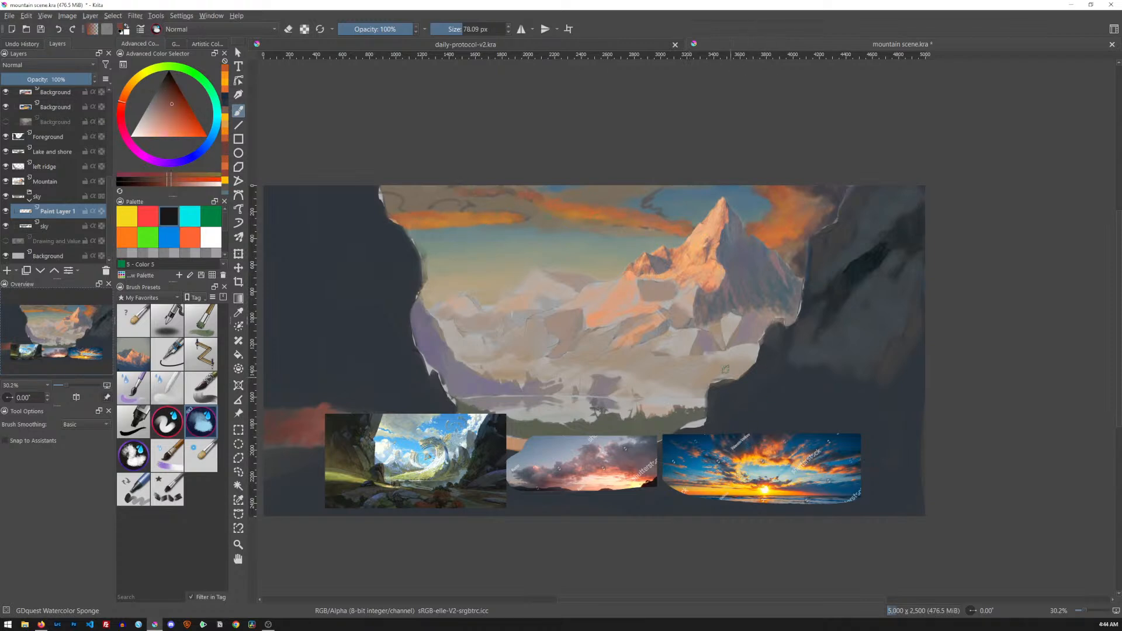
drag(600, 205, 606, 192)
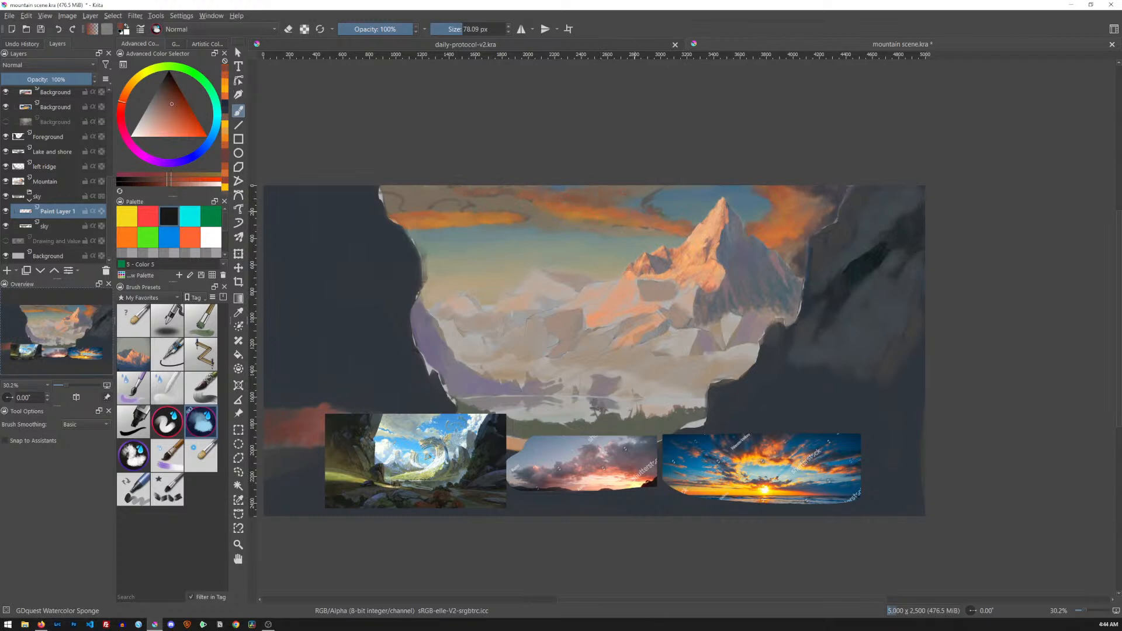
mouse_move(644, 202)
mouse_down()
mouse_move(654, 197)
mouse_move(645, 202)
mouse_up()
ctrl+click(739, 454)
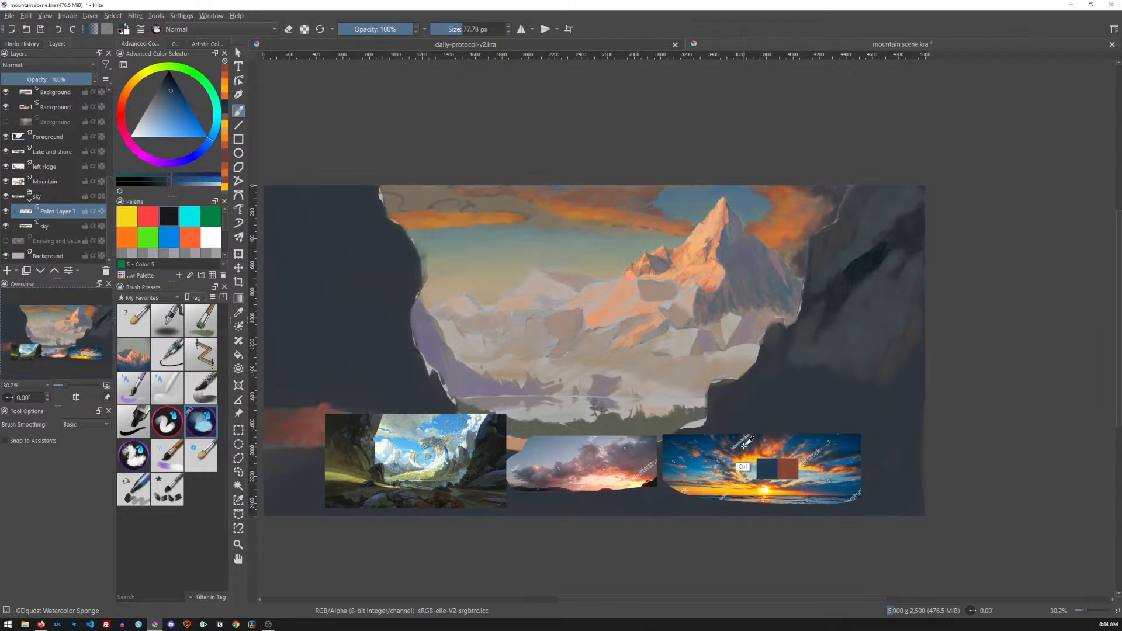
drag(658, 186, 457, 181)
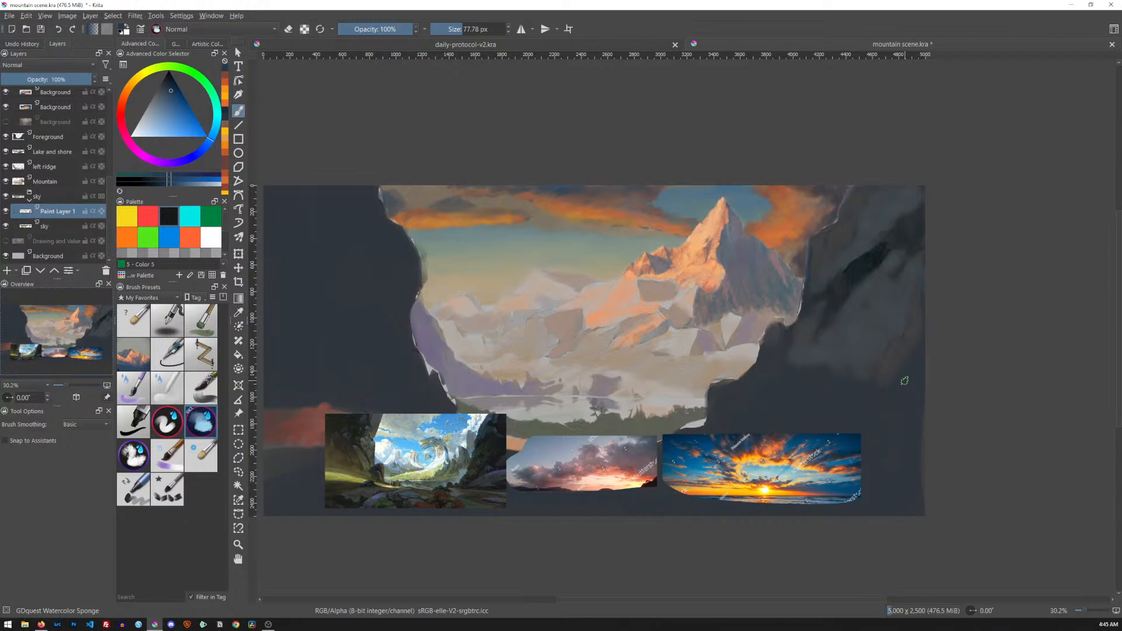
Desaturate the painted cloud layer with an HSV/HSL adjustment, setting saturation to -30.
key(ctrl+u)
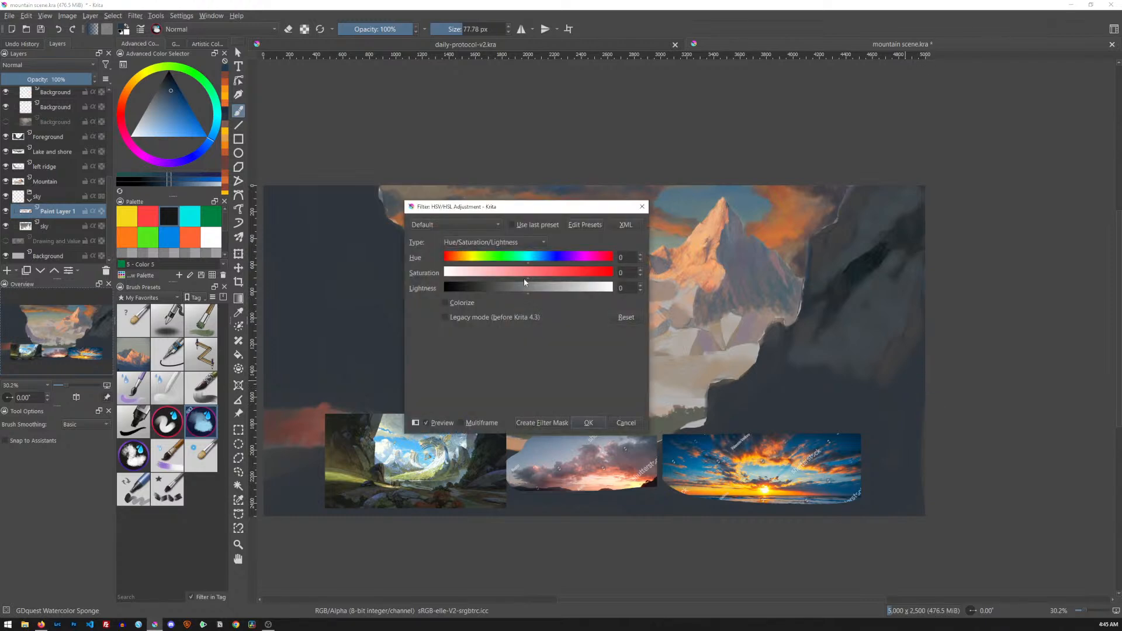
drag(528, 277, 507, 277)
drag(584, 207, 528, 313)
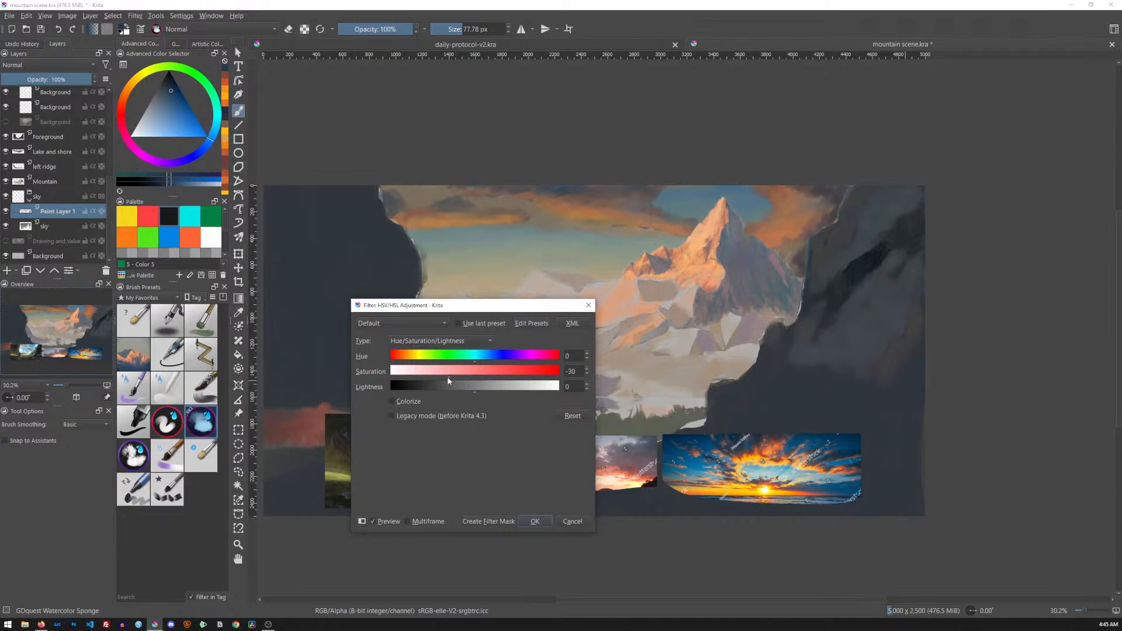
click(535, 521)
Add a new paint layer between the cloud layer and the base sky layer in the sky group.
key(Page_Down)
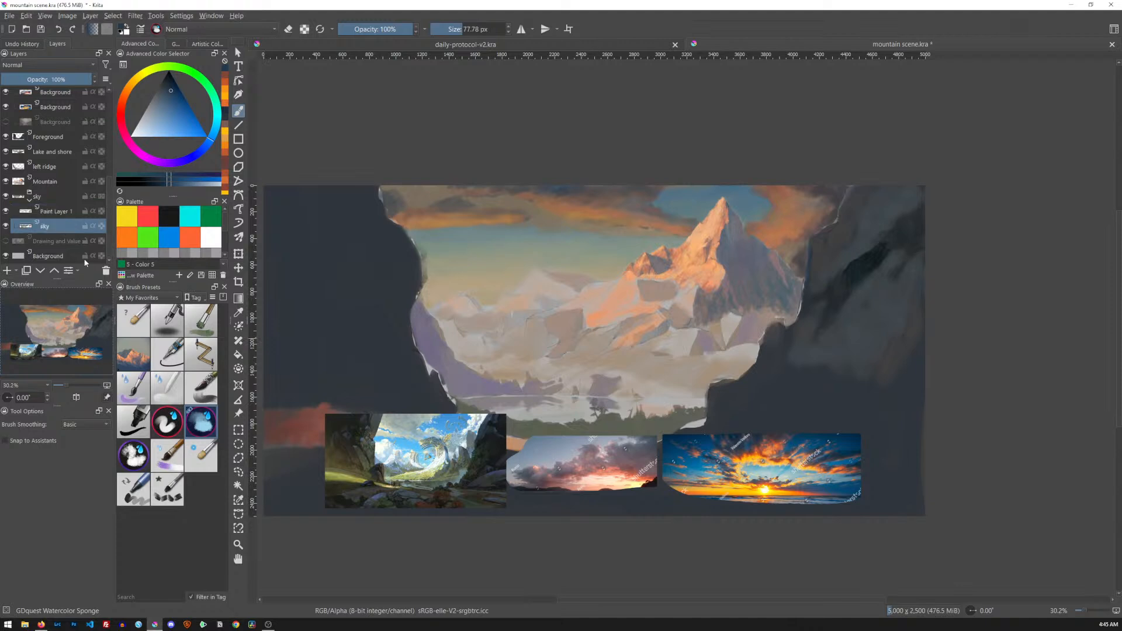
key(Insert)
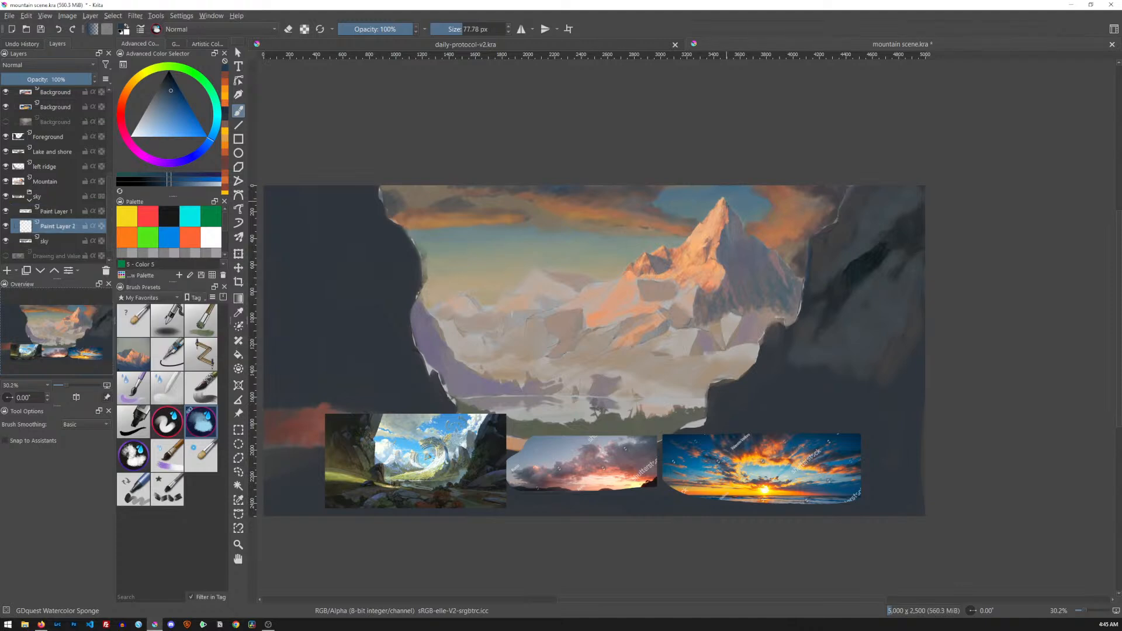
Try muted blue strokes in the sky left of the peak with the Brush textured and Rock Texture presets, and undo them.
click(209, 326)
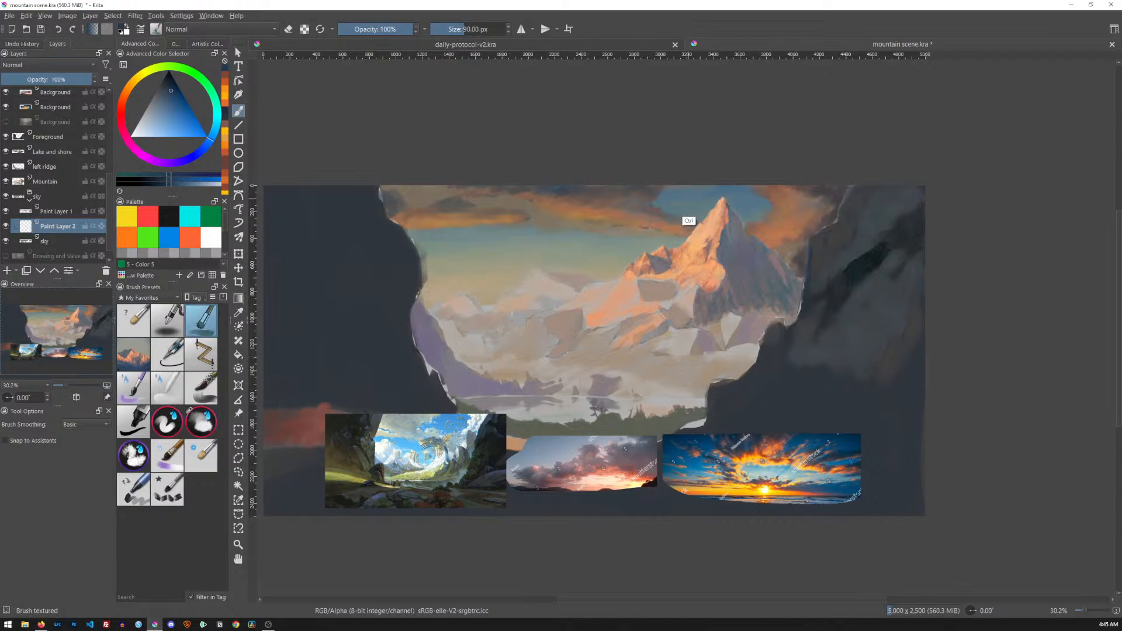
ctrl+click(680, 216)
mouse_move(595, 241)
mouse_down()
mouse_move(533, 248)
mouse_move(609, 250)
mouse_up()
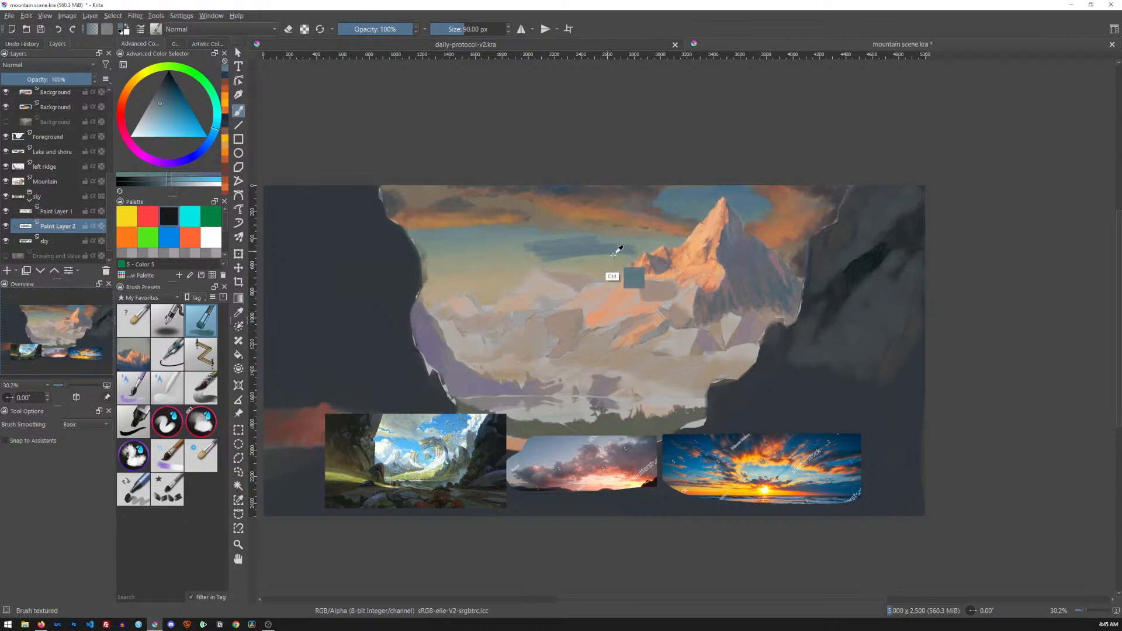
key(ctrl+z)
key(ctrl+z)
key(slash)
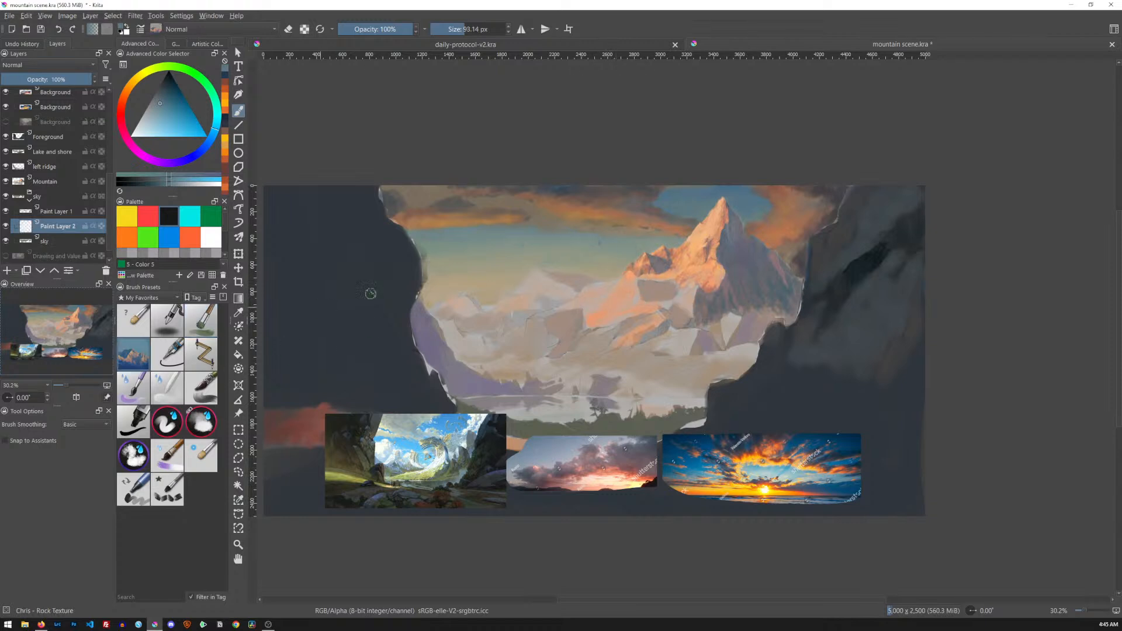
mouse_move(528, 242)
mouse_down()
mouse_move(557, 245)
mouse_move(518, 257)
mouse_move(621, 255)
mouse_up()
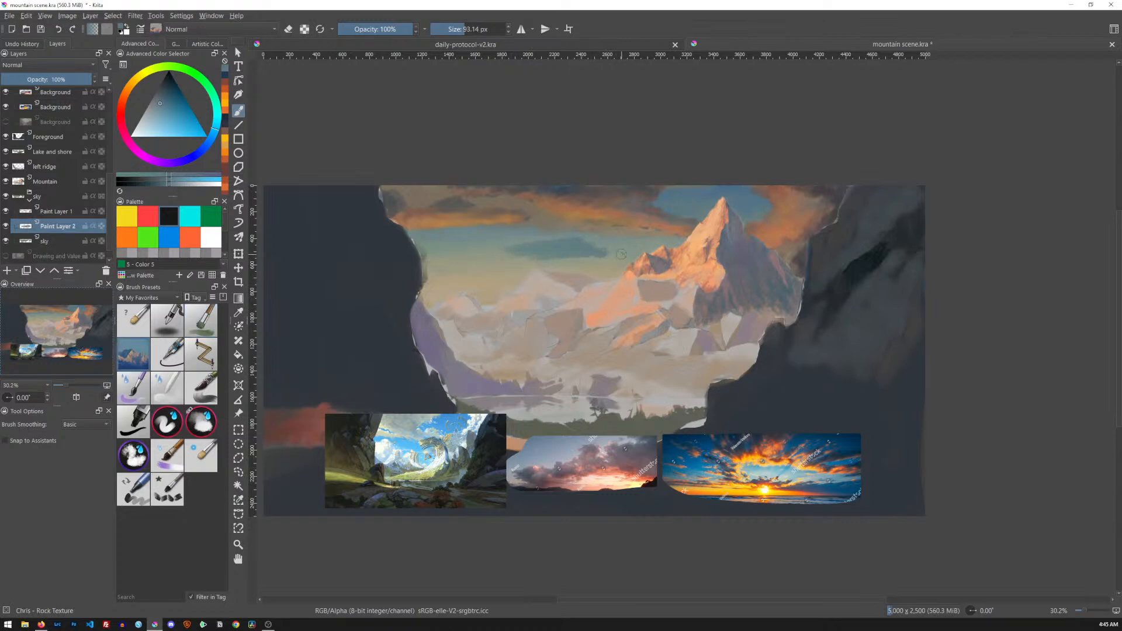
key(ctrl+z)
key(ctrl+z)
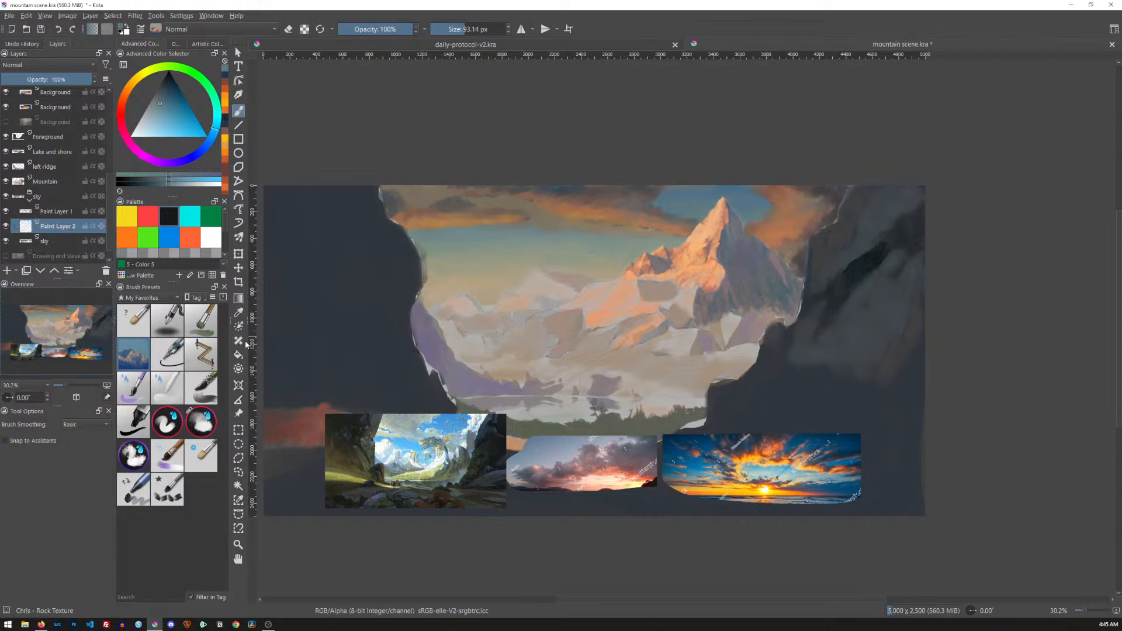
Cover the open sky around the peak with dark blue sampled from the sunrise reference, using the 001 Chris Painting Copy brush at about 173 px.
key(slash)
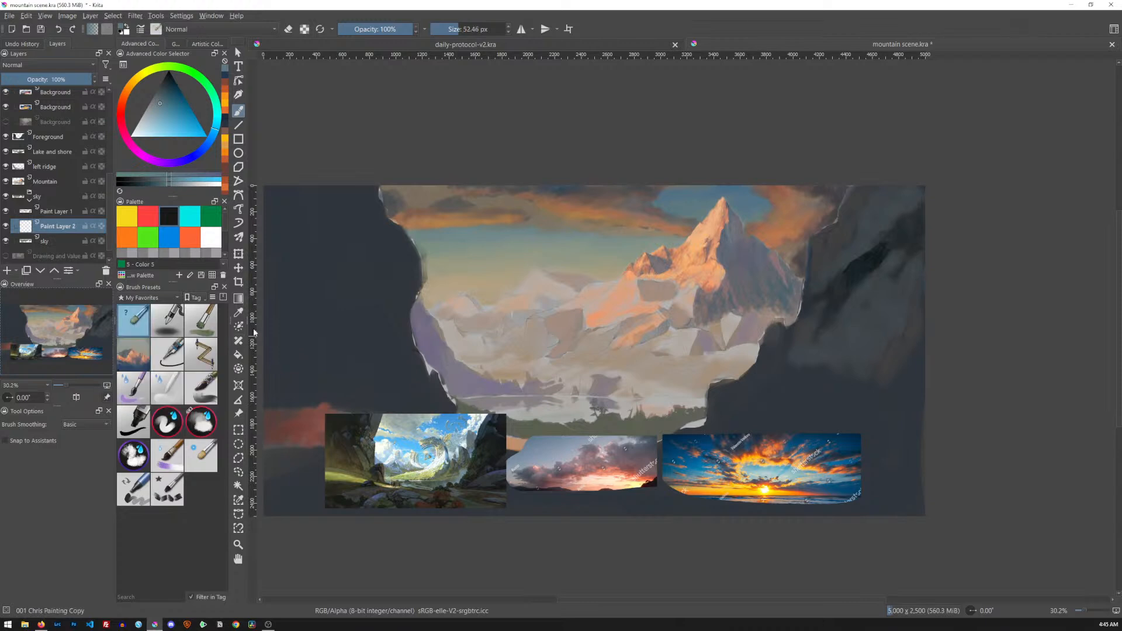
drag(548, 253, 610, 265)
click(768, 194)
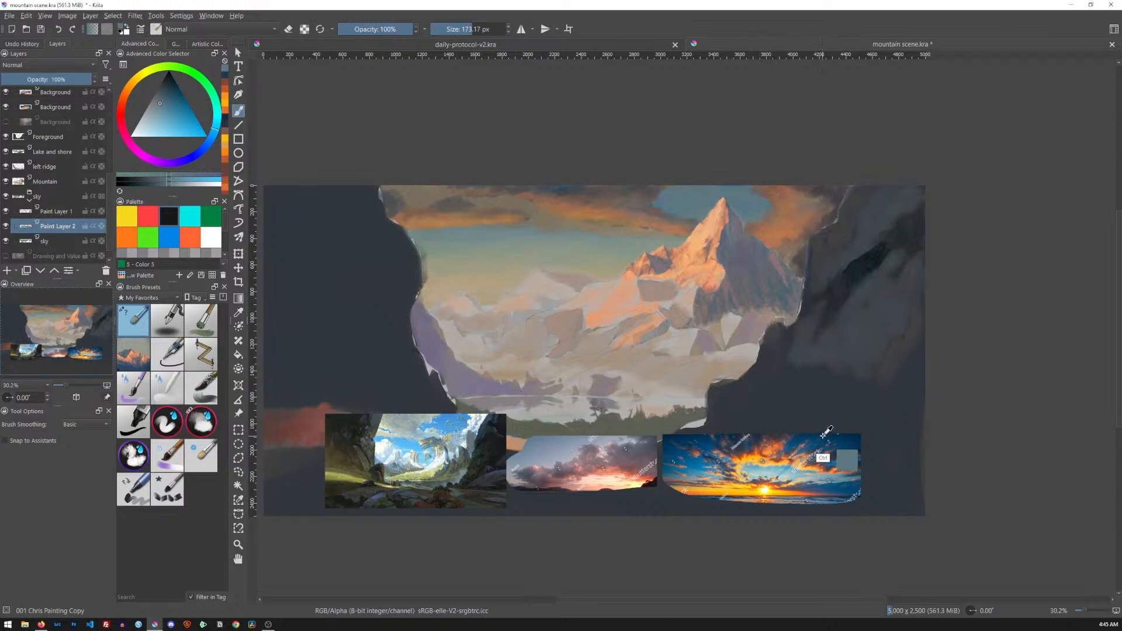
ctrl+click(824, 459)
mouse_move(650, 188)
mouse_down()
mouse_move(757, 193)
mouse_move(626, 202)
mouse_move(760, 208)
mouse_move(643, 221)
mouse_move(713, 222)
mouse_move(561, 187)
mouse_move(392, 187)
mouse_move(575, 205)
mouse_move(587, 228)
mouse_move(666, 231)
mouse_move(406, 243)
mouse_move(813, 235)
mouse_move(411, 248)
mouse_move(723, 253)
mouse_move(413, 293)
mouse_move(696, 292)
mouse_up()
mouse_move(833, 294)
mouse_down()
mouse_move(506, 311)
mouse_move(871, 304)
mouse_up()
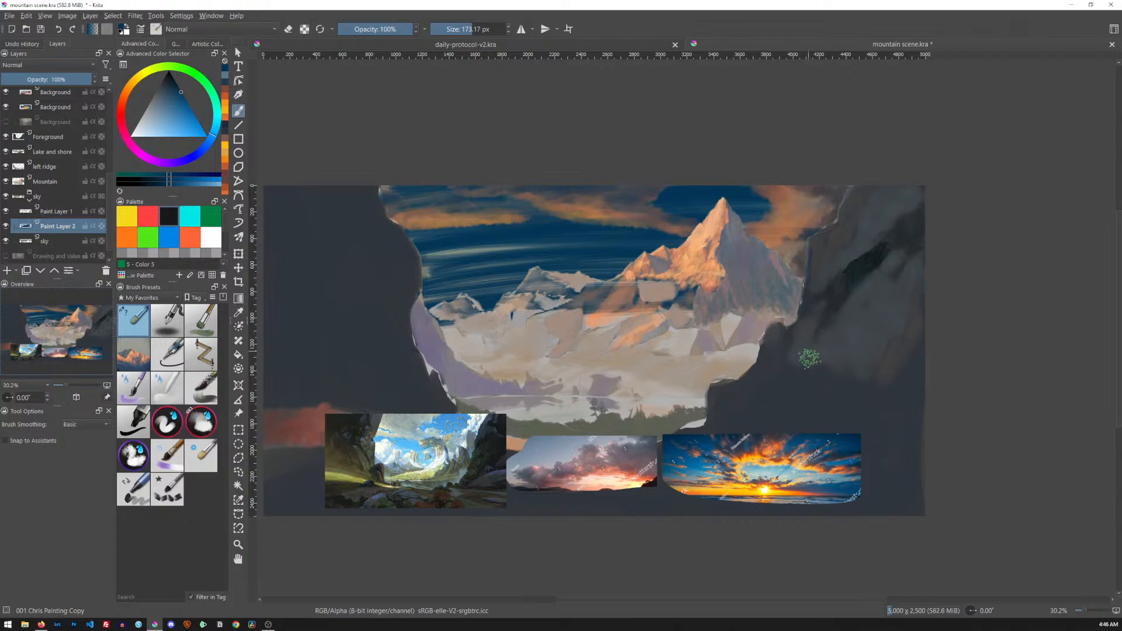
Repaint the sky left of the peak in brighter blues sampled from the sunrise reference.
ctrl+click(709, 464)
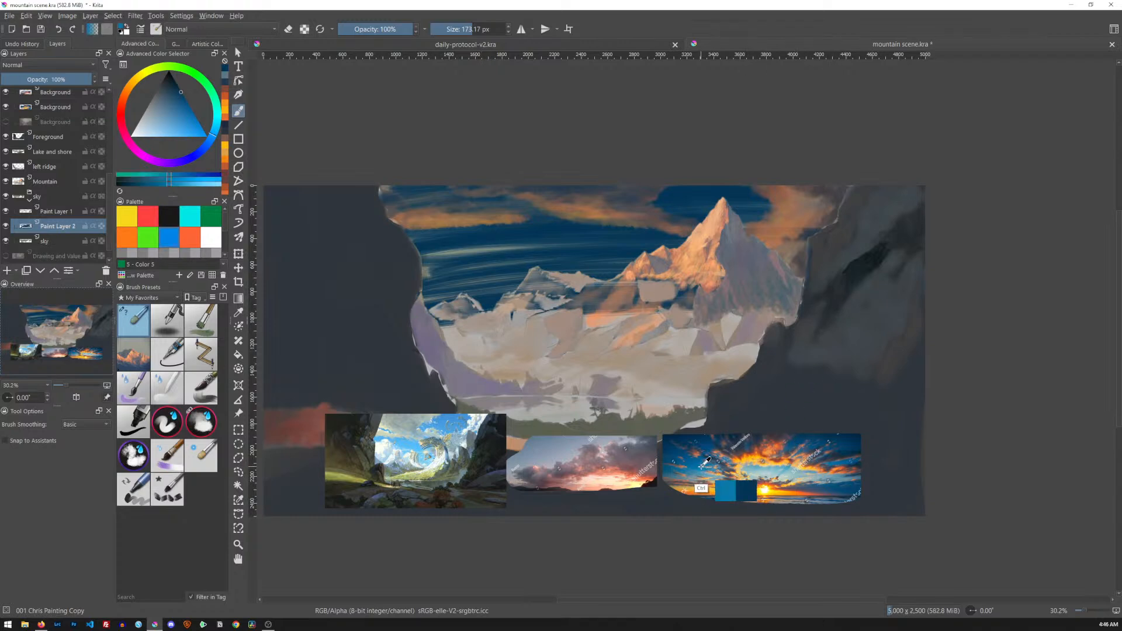
mouse_move(516, 298)
mouse_down()
mouse_move(467, 303)
mouse_move(514, 293)
mouse_move(462, 286)
mouse_move(637, 257)
mouse_move(468, 272)
mouse_move(626, 260)
mouse_move(561, 241)
mouse_move(637, 243)
mouse_move(571, 228)
mouse_move(684, 223)
mouse_up()
drag(811, 245, 805, 279)
mouse_move(652, 246)
mouse_down()
mouse_move(513, 227)
mouse_move(482, 263)
mouse_up()
ctrl+click(842, 467)
mouse_move(552, 225)
mouse_down()
mouse_move(605, 232)
mouse_move(738, 206)
mouse_up()
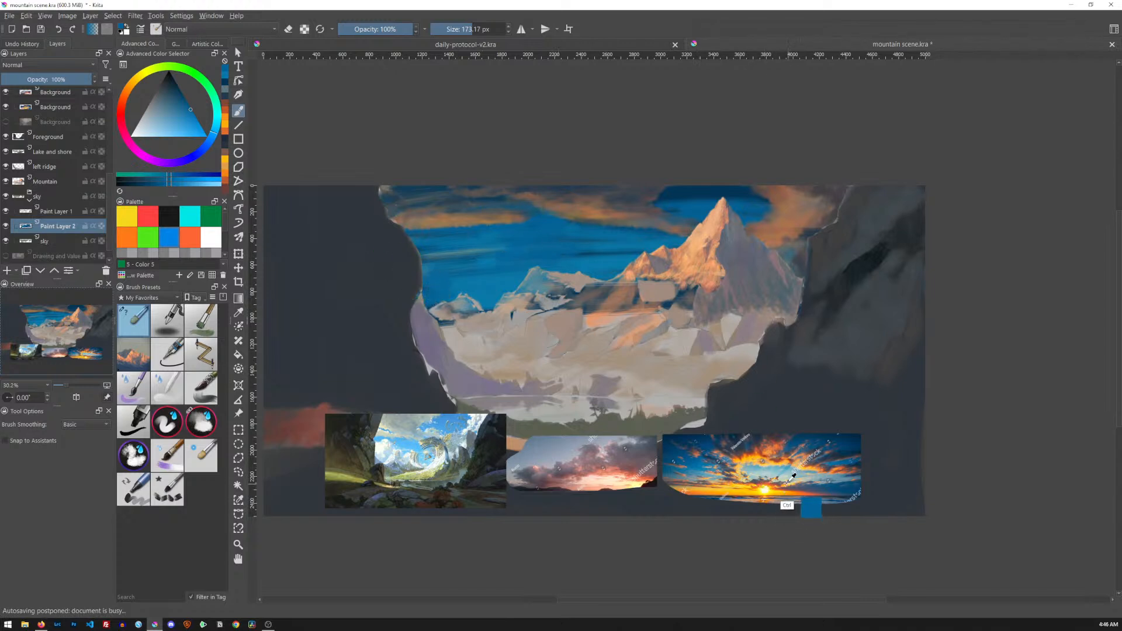
Brush pale cyan streaks into the sky above the distant ridges and break them up with sampled blue.
ctrl+click(775, 448)
mouse_move(548, 306)
mouse_down()
mouse_move(457, 285)
mouse_move(532, 280)
mouse_move(500, 286)
mouse_move(519, 263)
mouse_move(620, 266)
mouse_move(413, 267)
mouse_up()
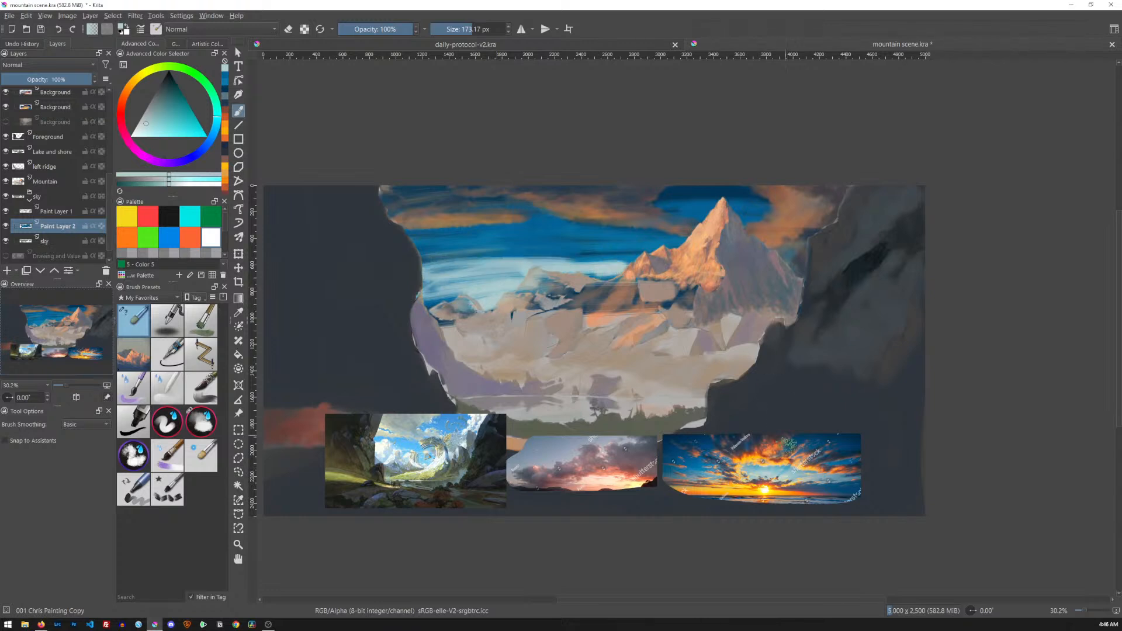
ctrl+click(777, 496)
mouse_move(584, 267)
mouse_down()
mouse_move(647, 247)
mouse_move(603, 275)
mouse_move(535, 244)
mouse_move(462, 246)
mouse_move(505, 252)
mouse_move(453, 275)
mouse_move(462, 294)
mouse_move(432, 251)
mouse_move(597, 246)
mouse_move(470, 275)
mouse_move(459, 305)
mouse_move(401, 270)
mouse_up()
ctrl+click(704, 456)
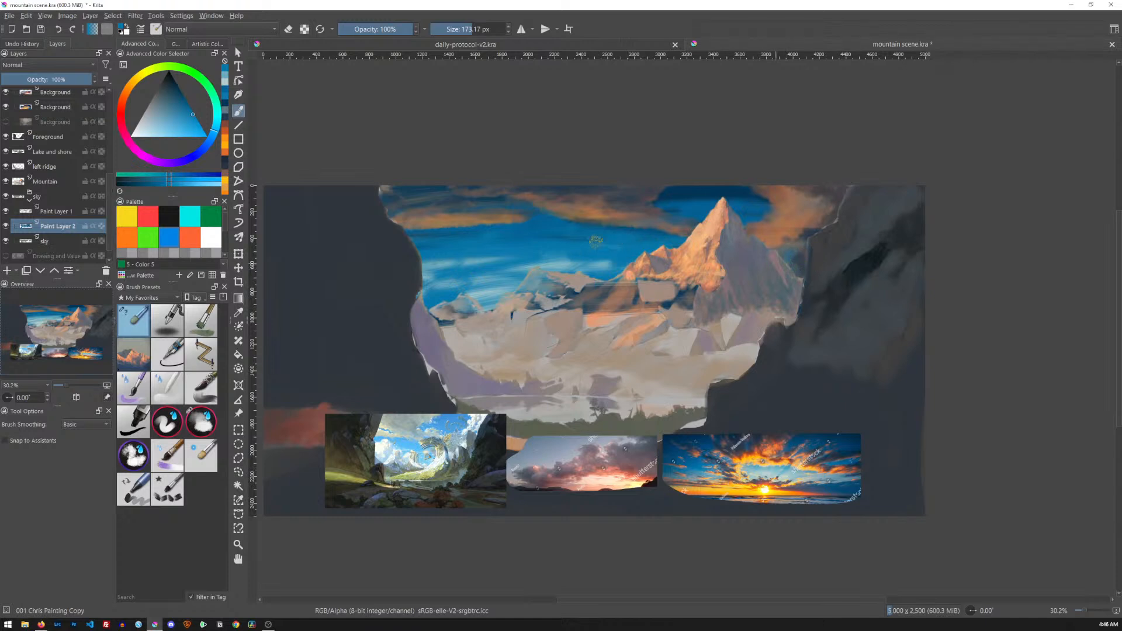
Smooth the blue sky into a soft gradient with the Blender Textured Soft Copy brush at sizes up to about 312 px.
click(201, 456)
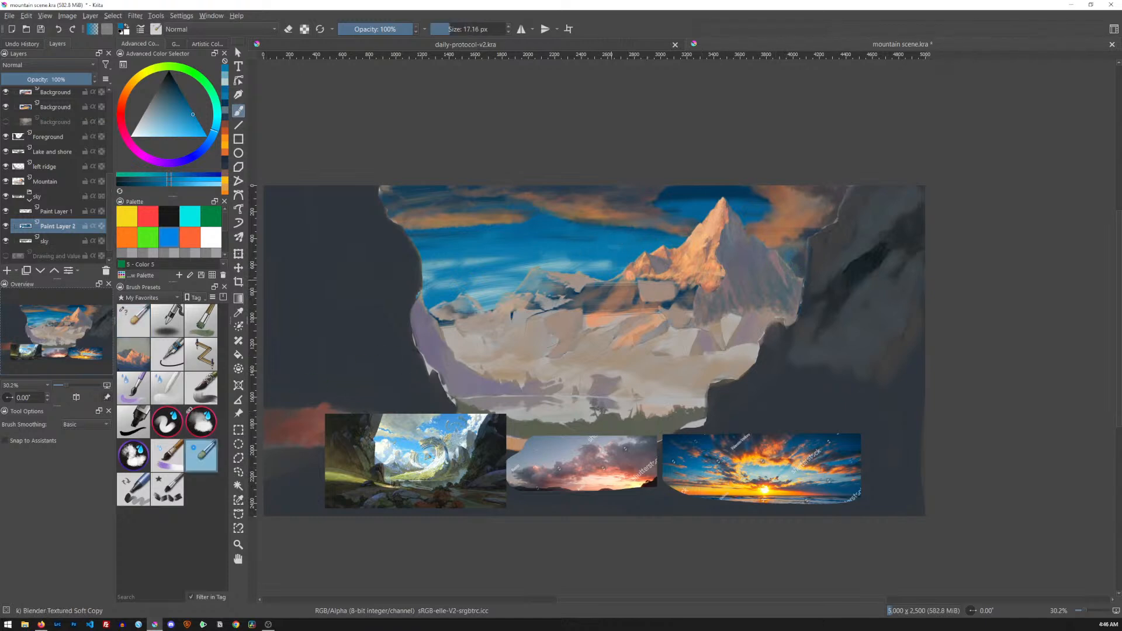
mouse_move(596, 261)
shift+mouse_down()
mouse_move(678, 254)
mouse_move(510, 276)
mouse_move(643, 261)
mouse_move(518, 266)
mouse_move(613, 272)
mouse_move(572, 278)
shift+mouse_up()
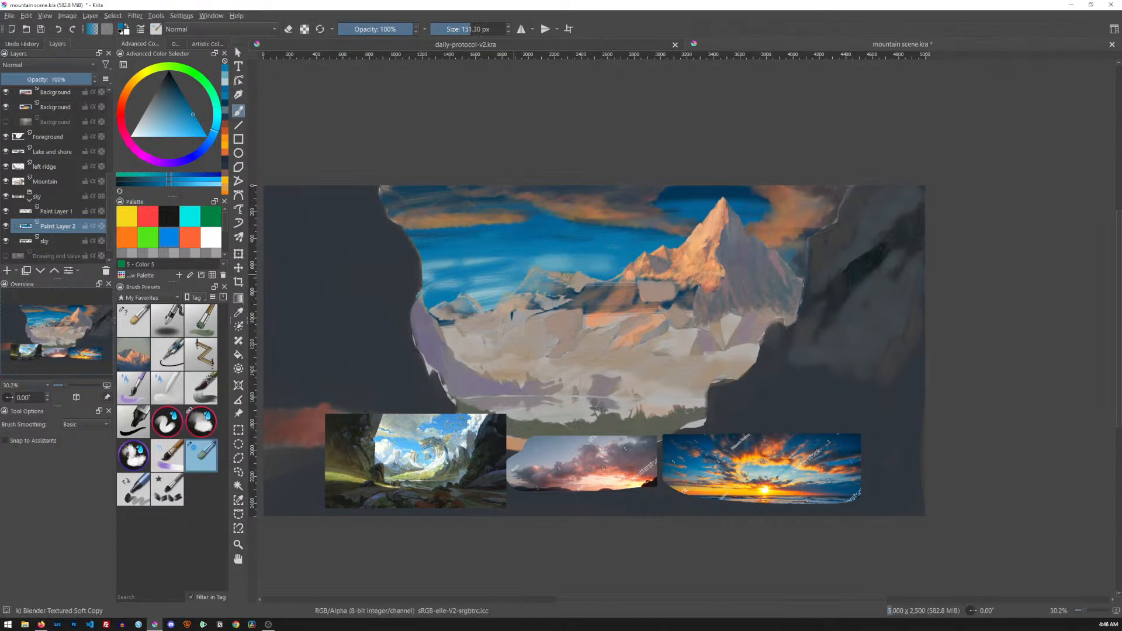
shift+drag(477, 296, 608, 328)
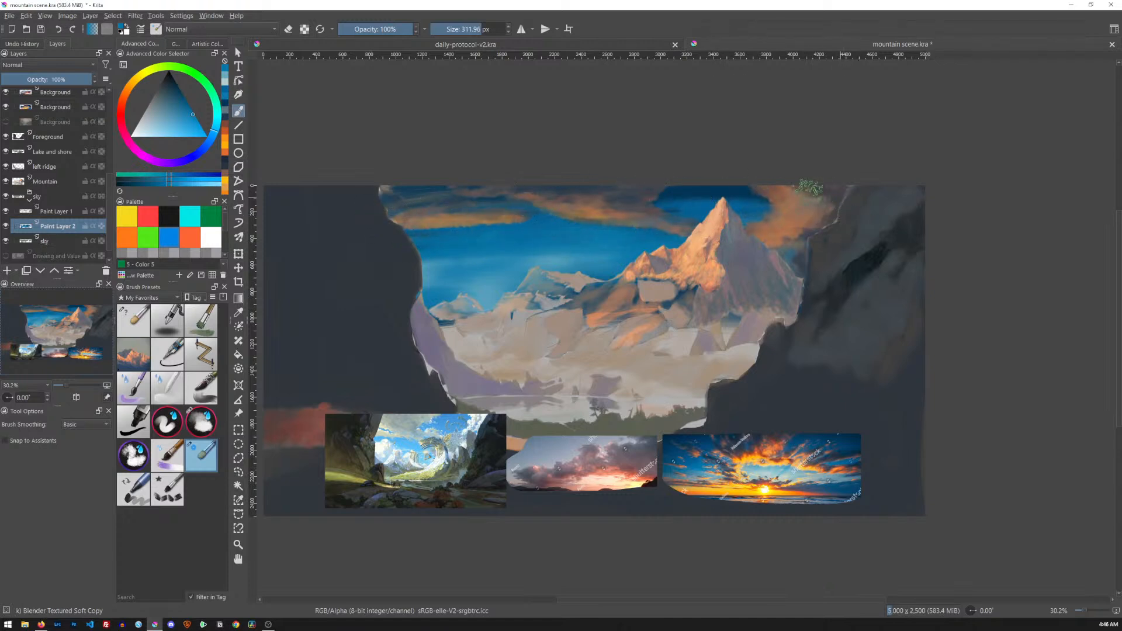
key(ctrl+z)
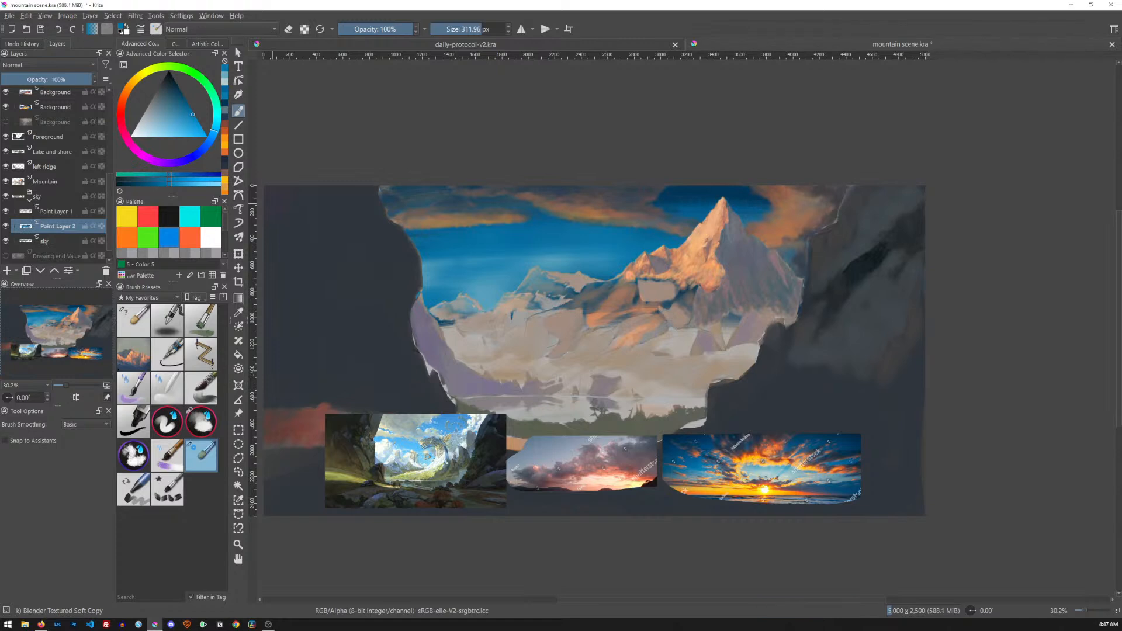
shift+drag(632, 239, 553, 329)
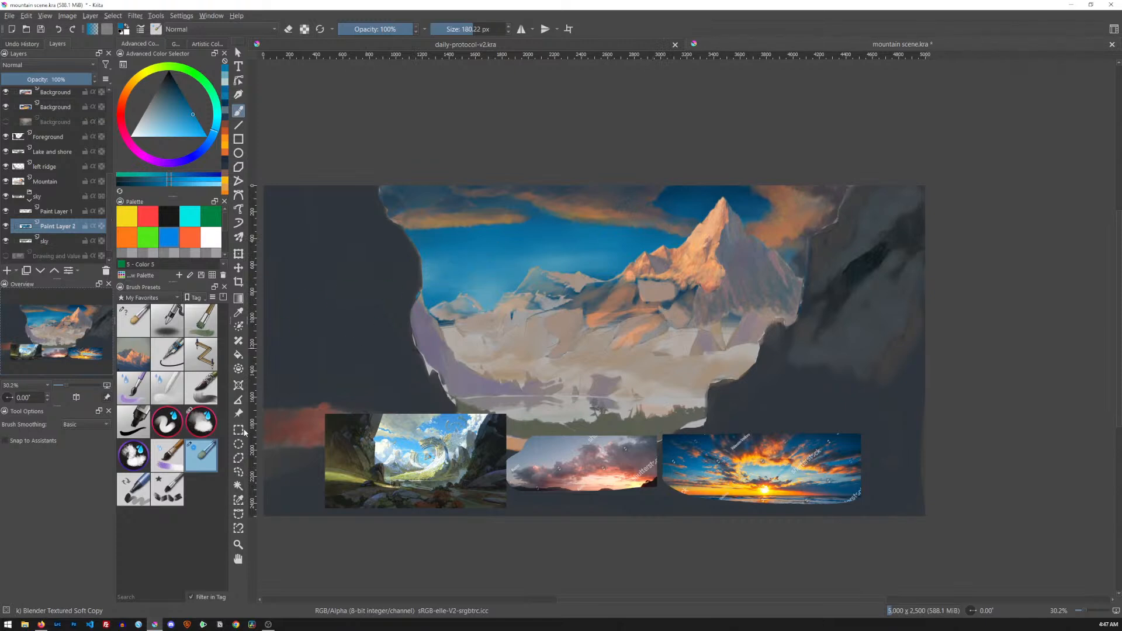
Mute the blue sky layer with an HSV/HSL adjustment of saturation -58 and lightness 29, shifting its hue towards teal.
key(ctrl+u)
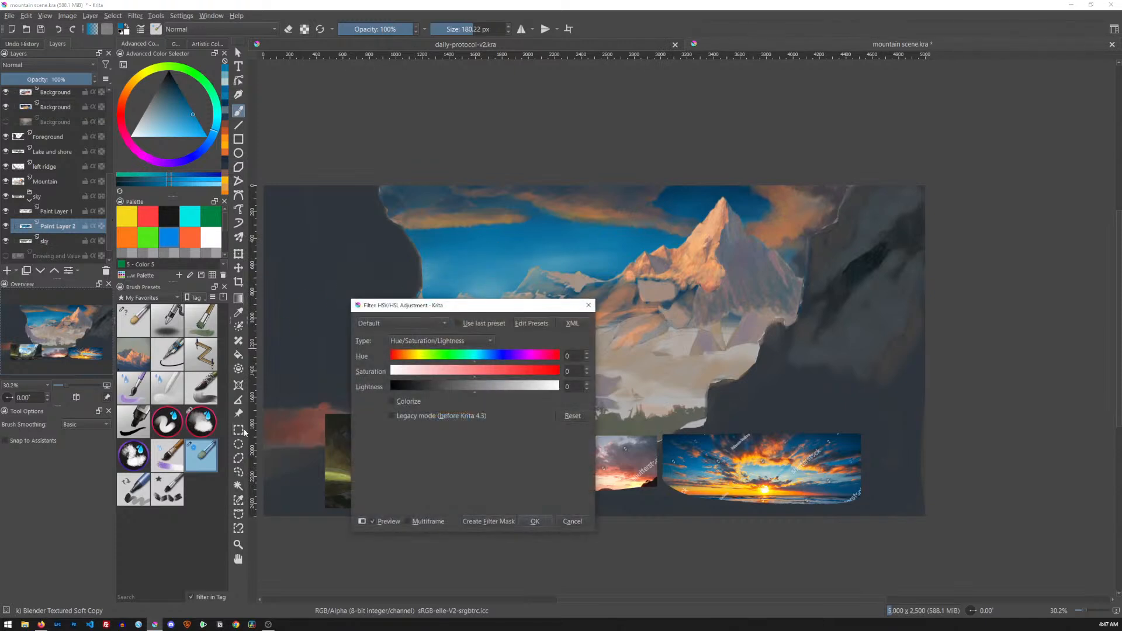
drag(545, 302, 1026, 310)
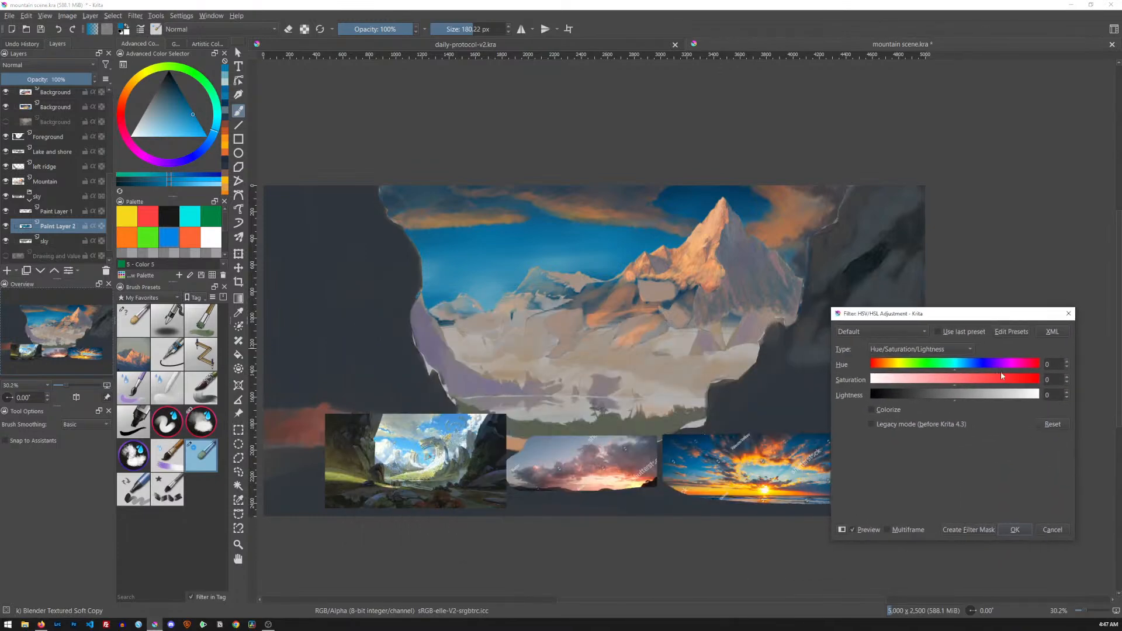
mouse_move(967, 380)
mouse_down()
mouse_move(911, 384)
mouse_move(967, 402)
mouse_up()
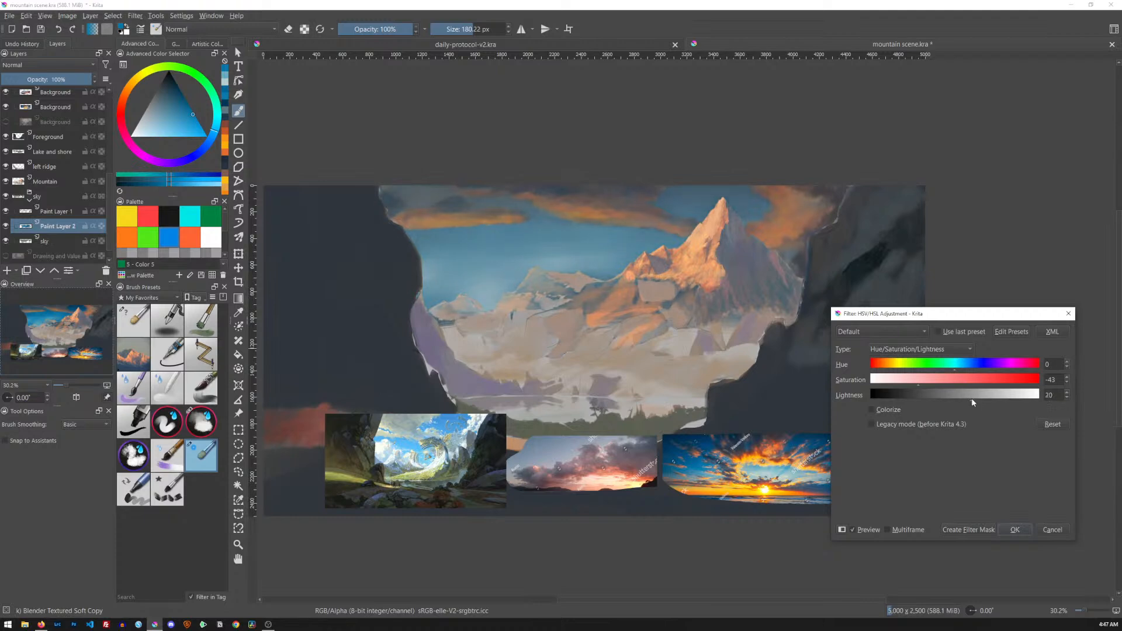
drag(973, 402, 977, 402)
drag(977, 400, 981, 401)
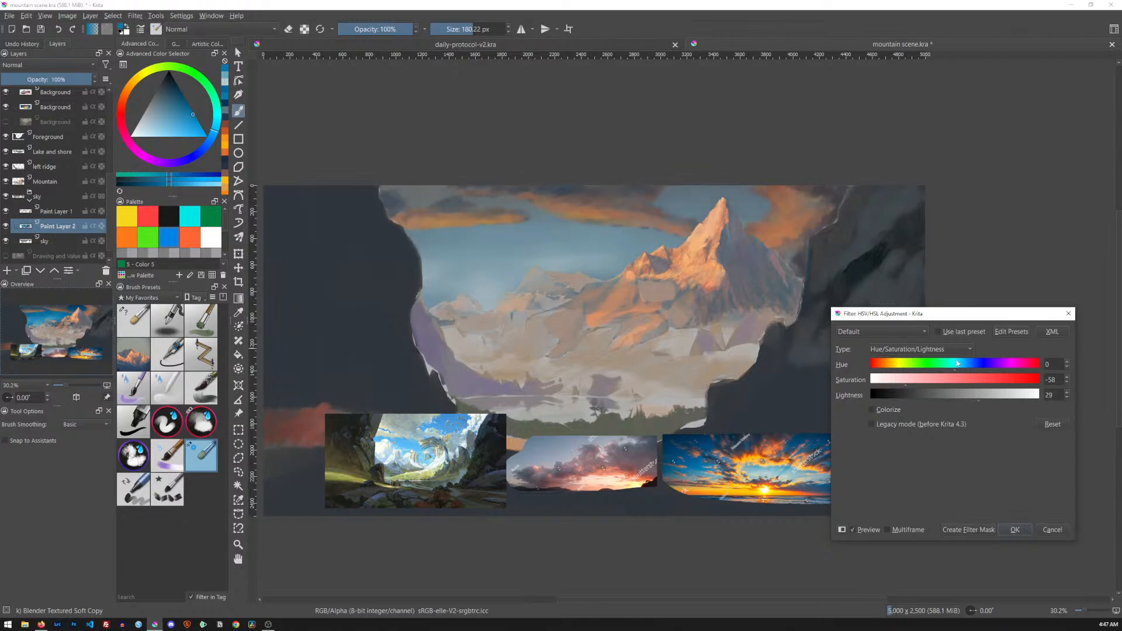
drag(956, 371, 952, 370)
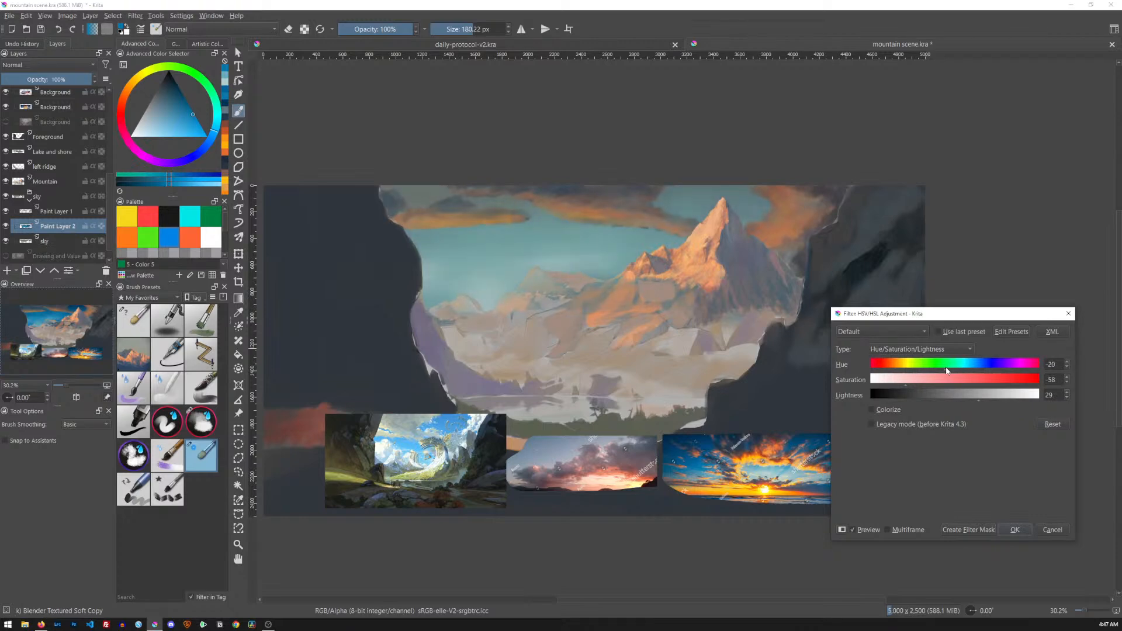
drag(946, 370, 948, 371)
click(1015, 530)
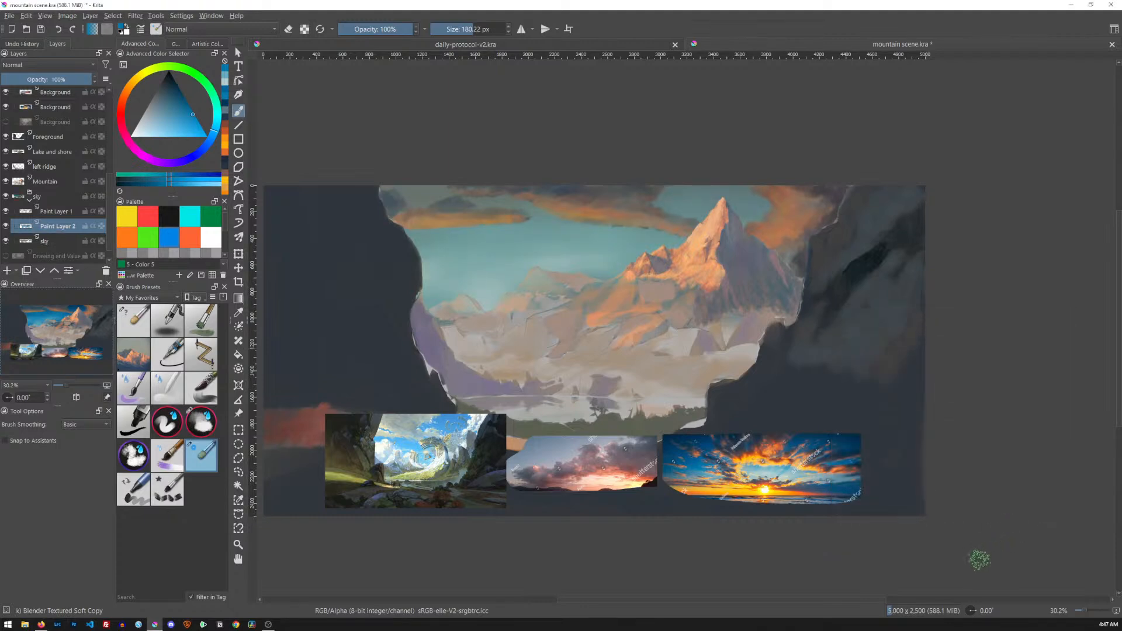
Paint and blend muted blue, sampled from the pink sunset reference and darkened, into the upper sky behind the peak and cloud bands.
ctrl+click(550, 447)
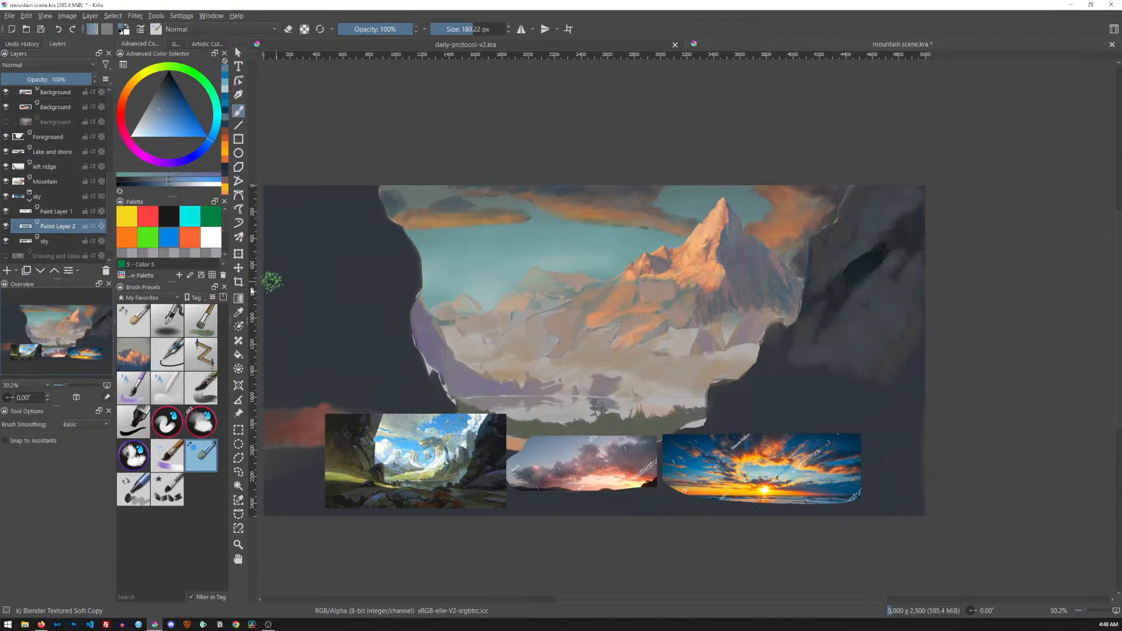
key(slash)
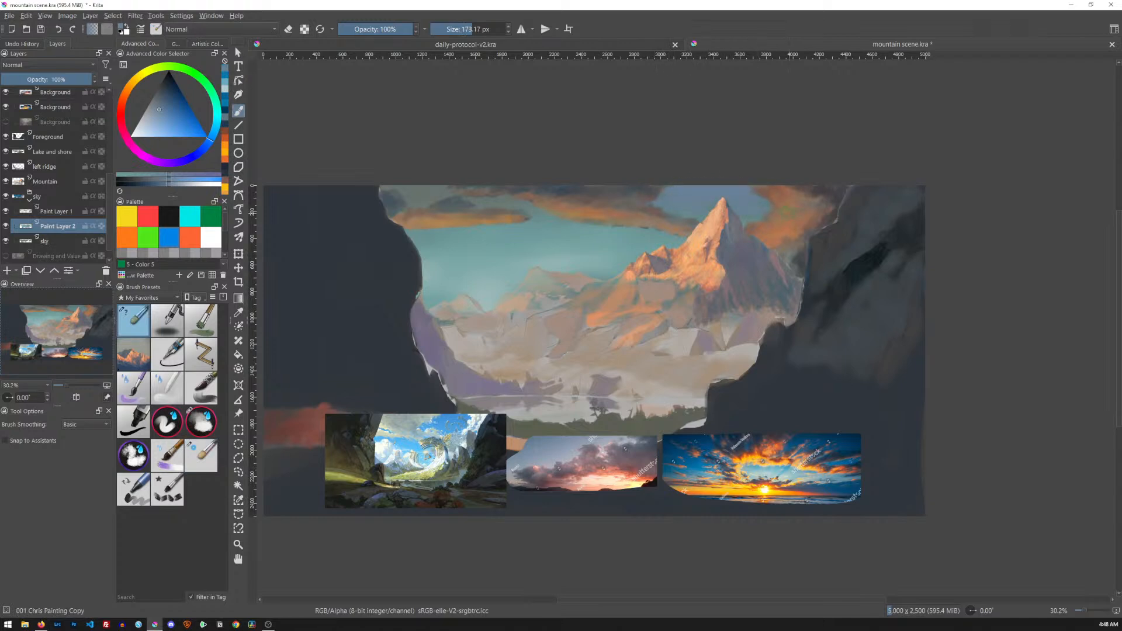
ctrl+click(540, 459)
click(160, 101)
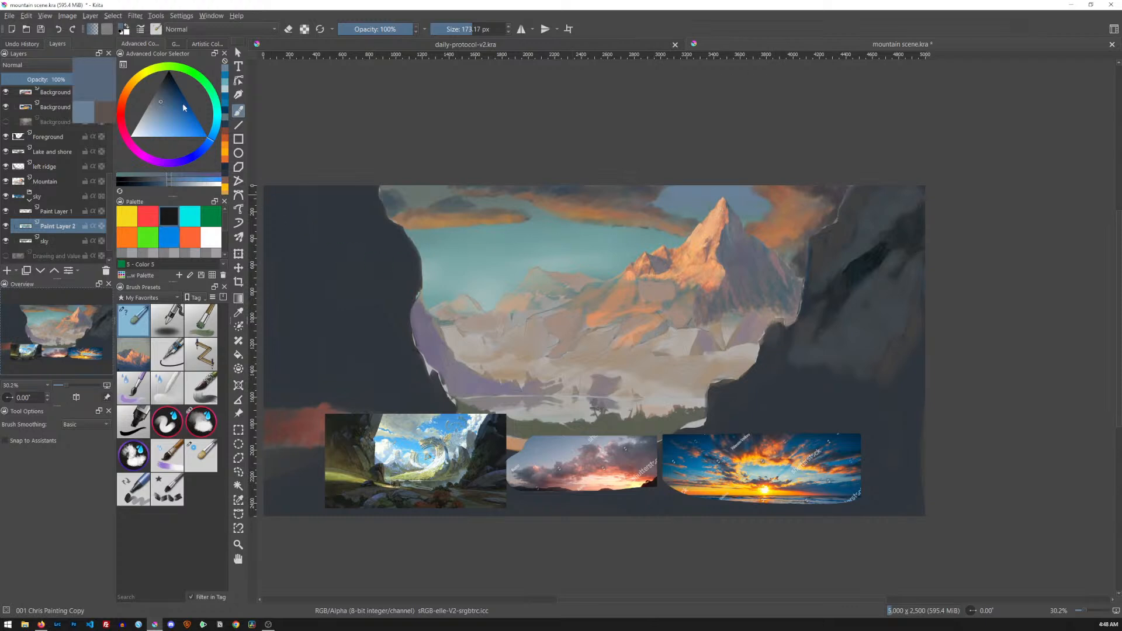
drag(653, 190, 771, 197)
drag(678, 204, 764, 212)
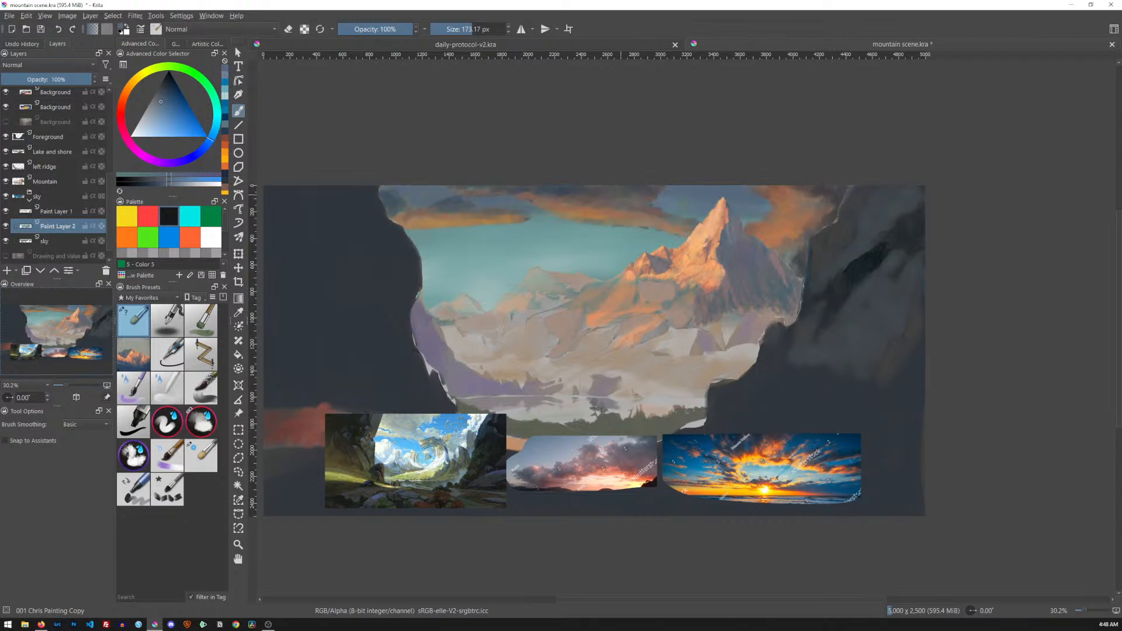
drag(400, 229, 608, 232)
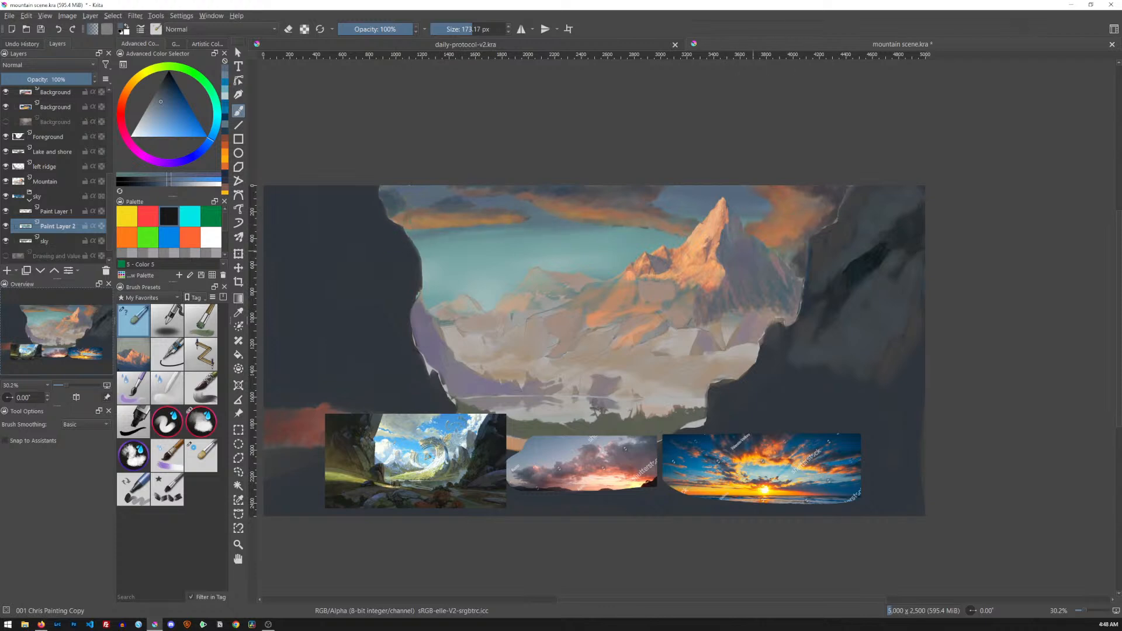
click(201, 459)
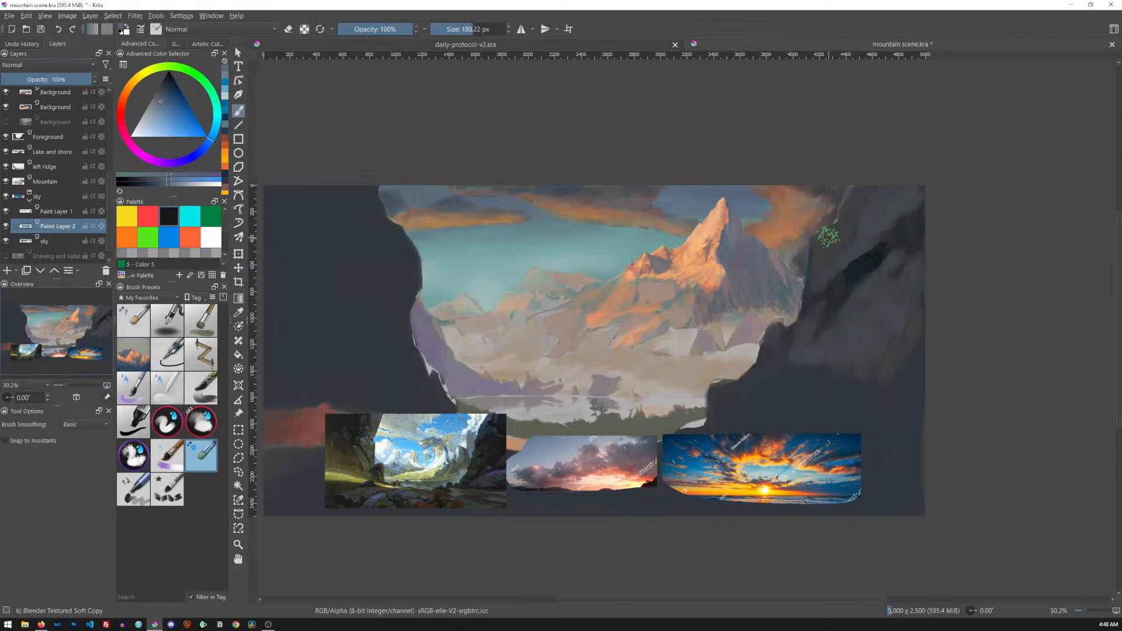
Discard the muted blue Paint Layer 2 and put an empty paint layer in its place above the sky layer.
click(6, 227)
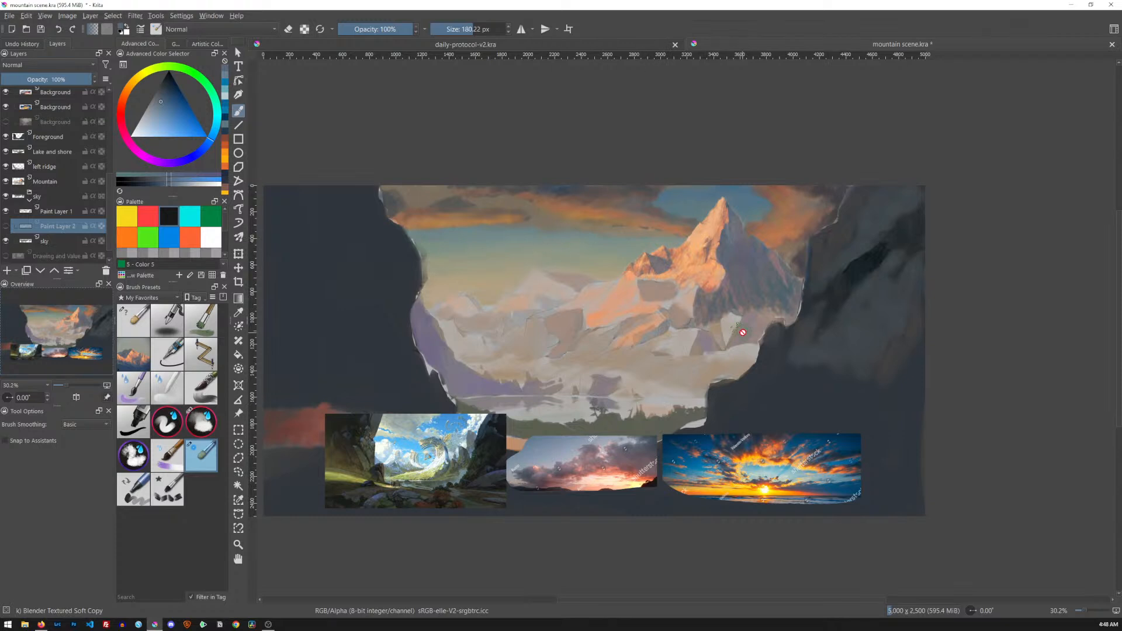
ctrl+click(491, 231)
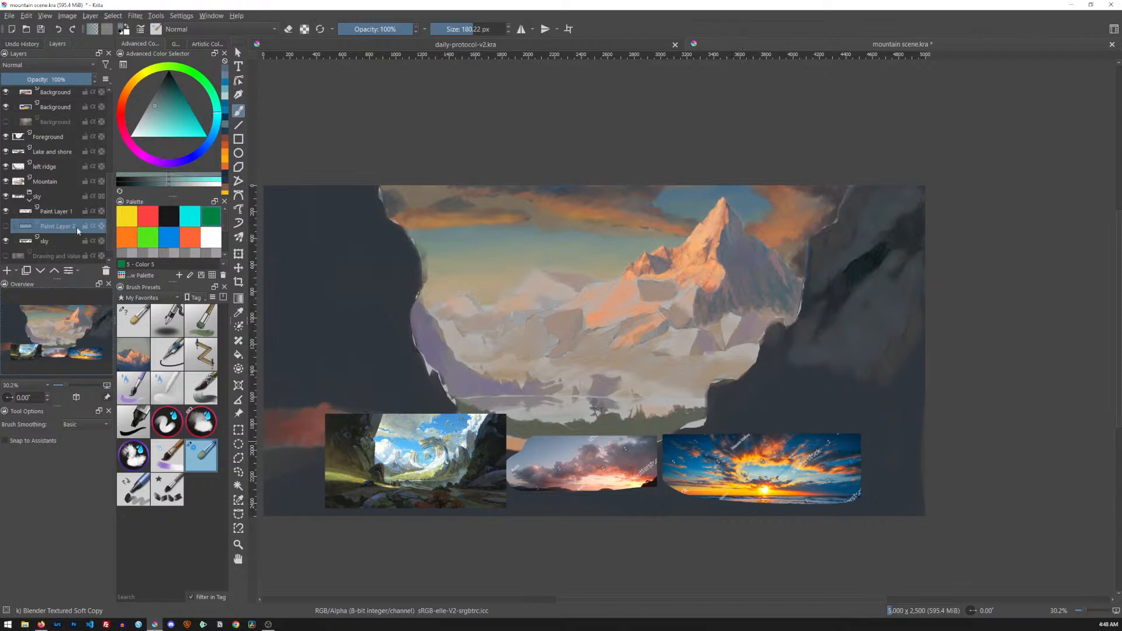
mouse_move(105, 243)
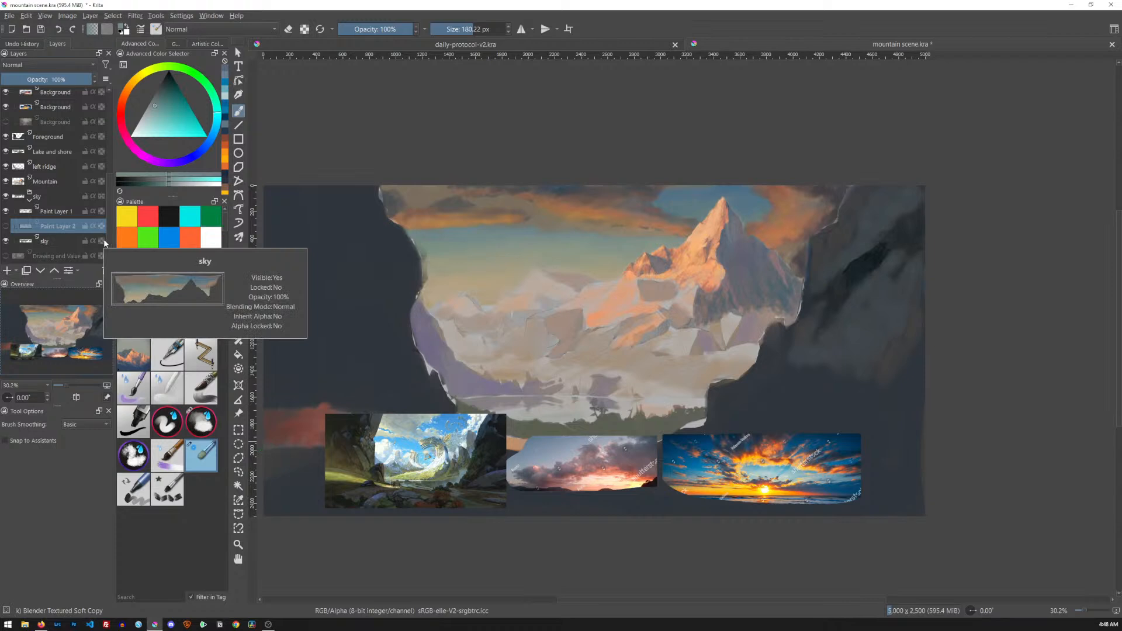
key(shift+Delete)
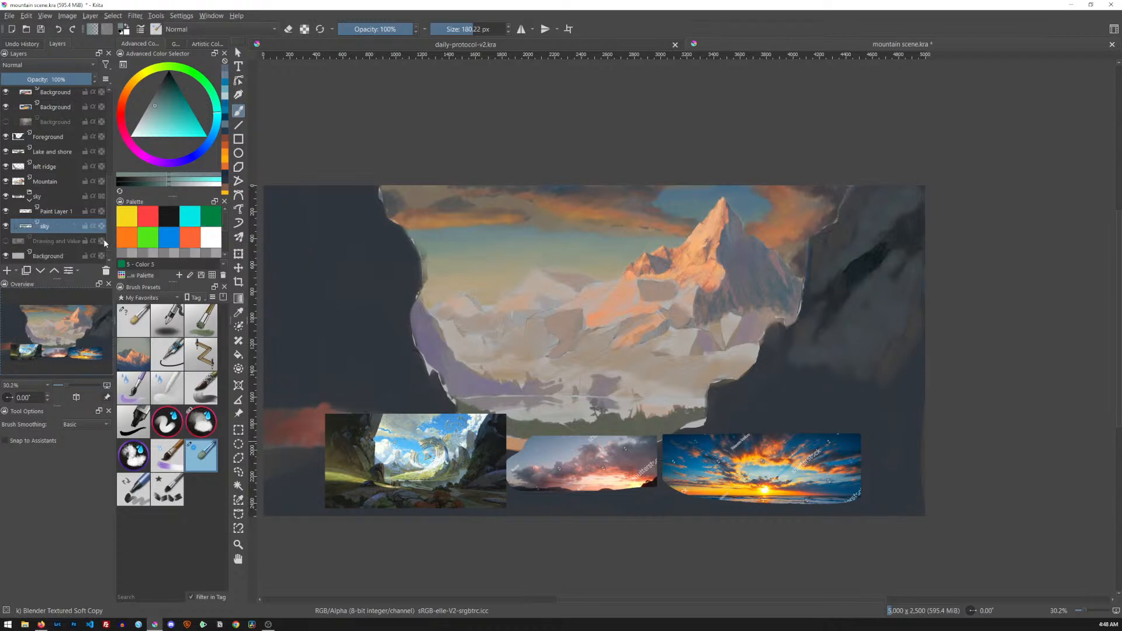
key(ctrl+z)
Paint teal, sampled from the original sky, around the orange cloud bands and along the dark cliff edge.
ctrl+click(495, 235)
ctrl+click(491, 237)
drag(558, 219, 492, 215)
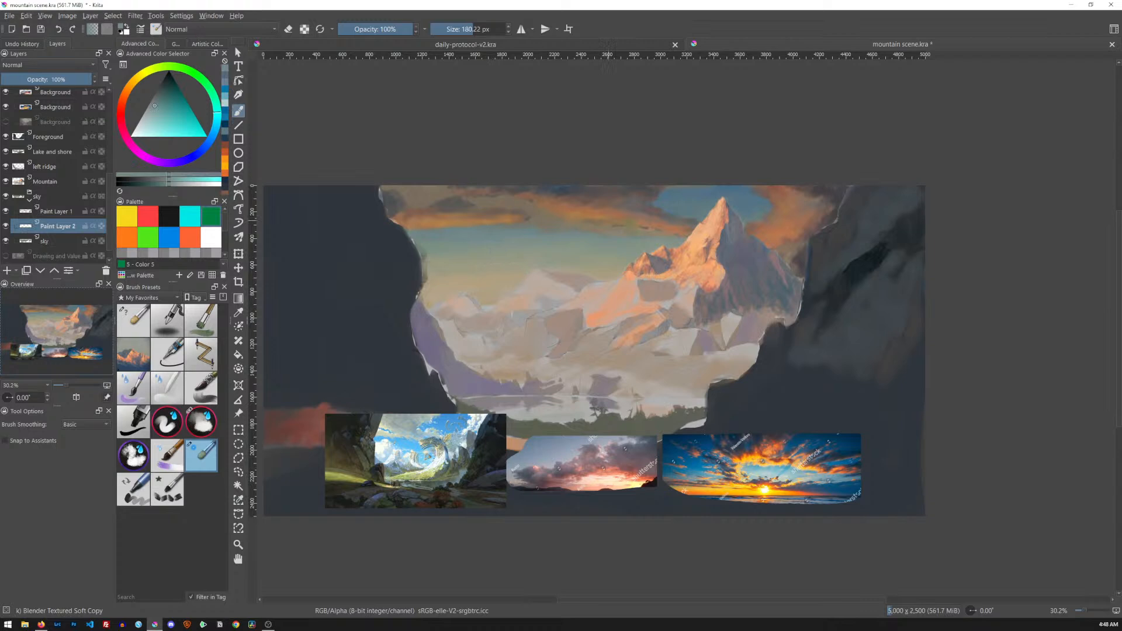
drag(458, 256, 426, 261)
Brush blue sampled beside the peak under the cloud bands with the 001 Chris Painting Copy brush, undoing the last stroke.
click(139, 328)
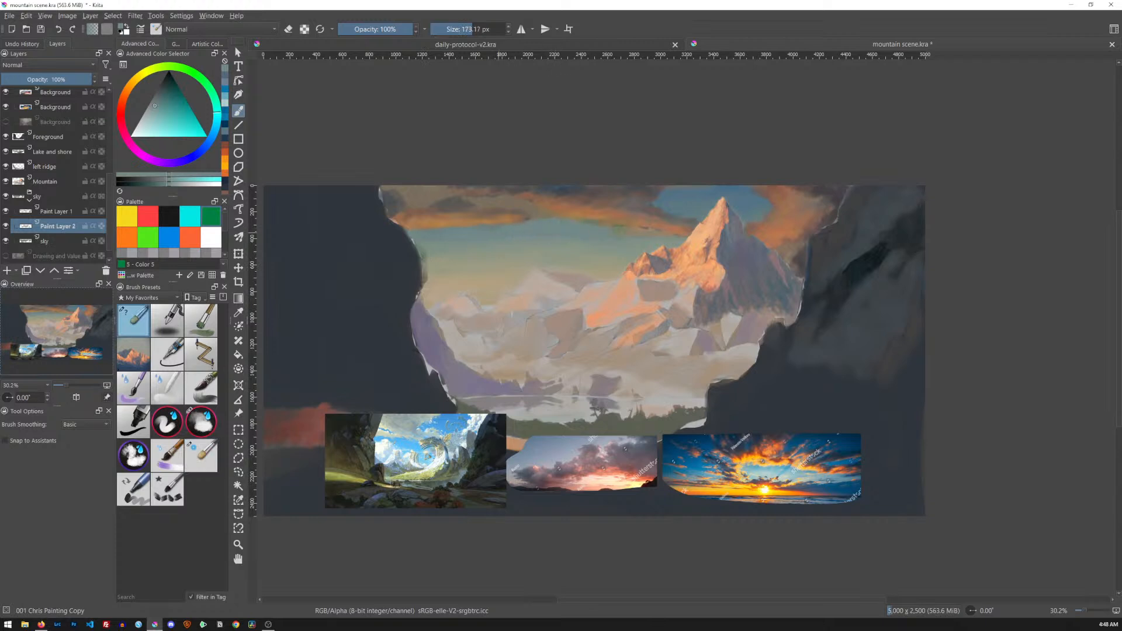
ctrl+click(696, 231)
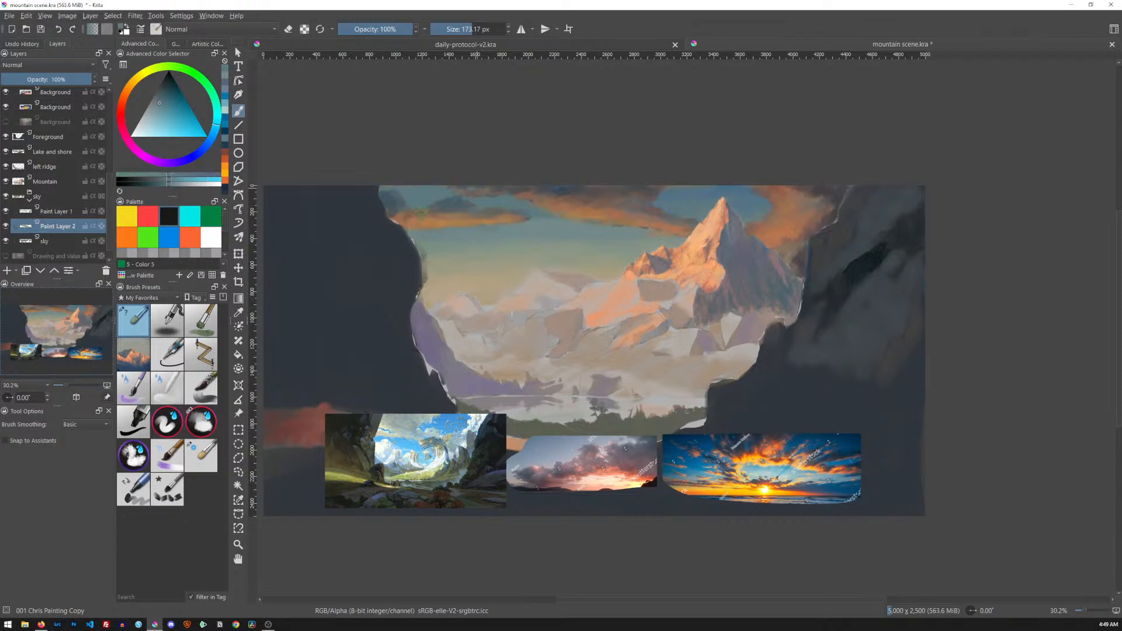
drag(410, 233, 596, 227)
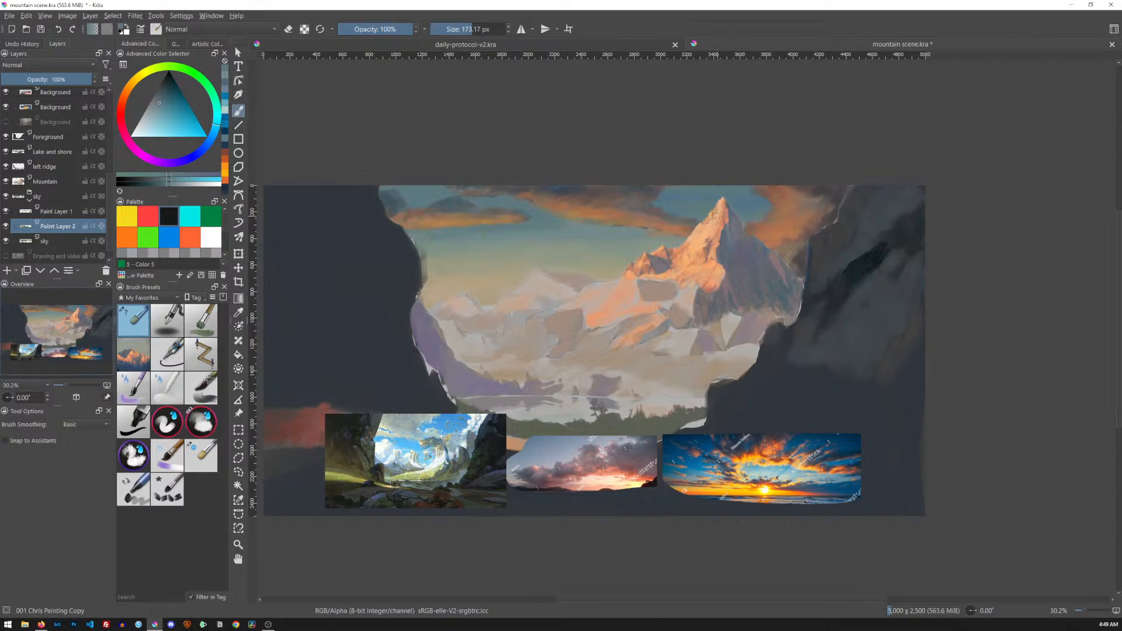
click(628, 226)
key(ctrl+z)
Work deeper blue and teal, sampled from the upper and middle sky, into the area between the clouds and the peak.
ctrl+click(726, 186)
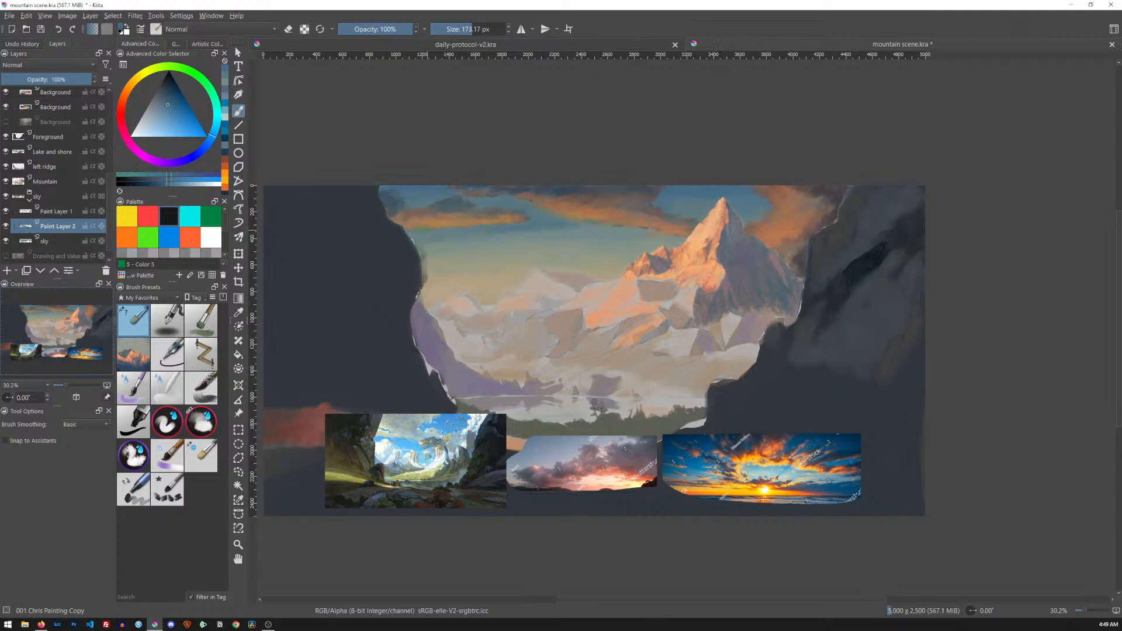
ctrl+click(655, 228)
ctrl+click(645, 237)
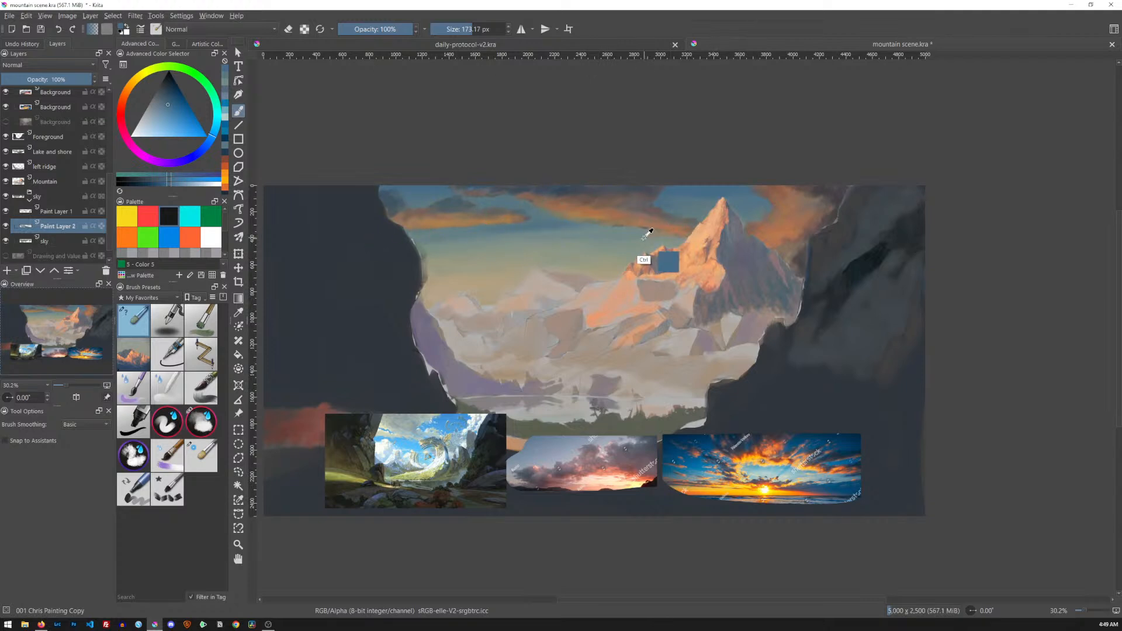
key(ctrl)
key(ctrl)
key(ctrl)
key(ctrl)
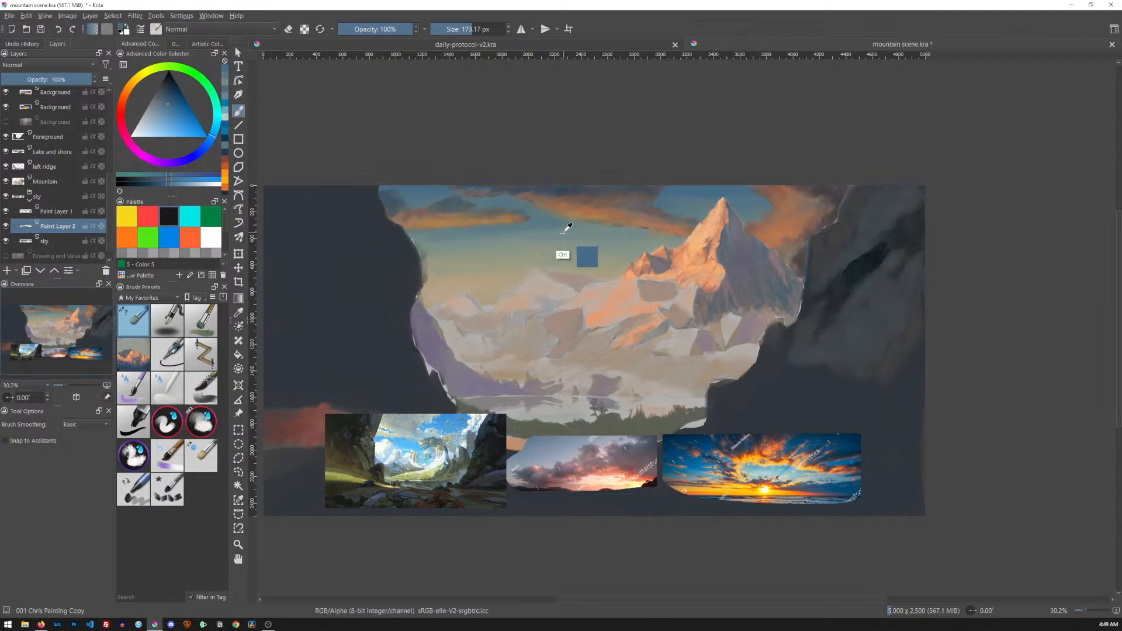
ctrl+click(585, 223)
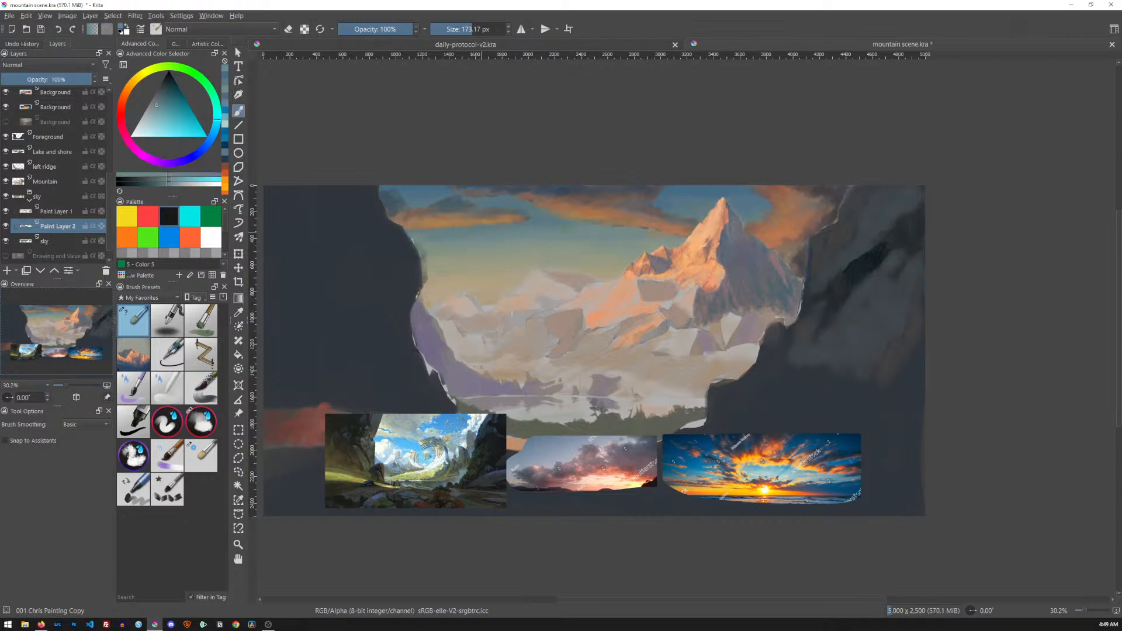
drag(583, 228, 590, 225)
key(ctrl)
key(ctrl)
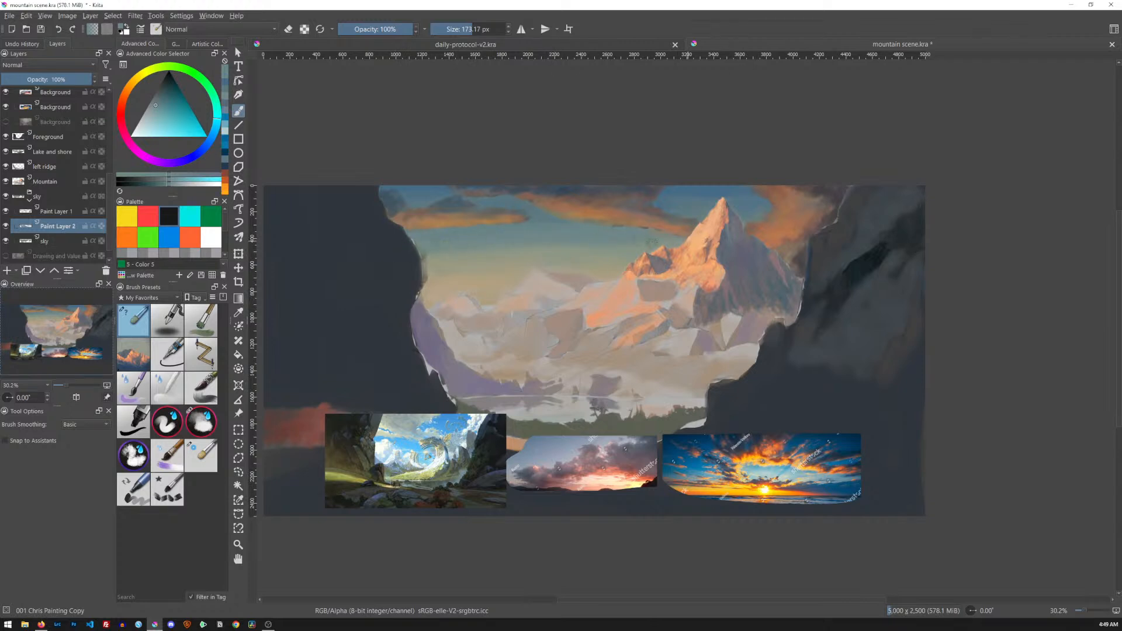
Blend sampled pale green above the distant ridges and blue around the peak into the sky, and save the painting.
ctrl+click(561, 277)
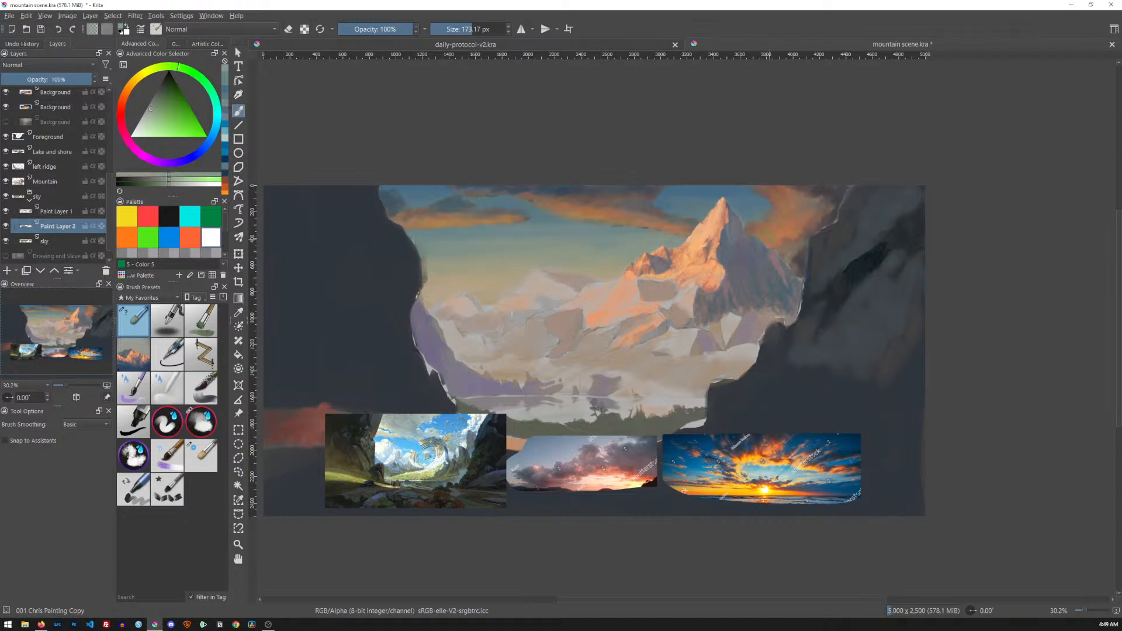
ctrl+click(763, 234)
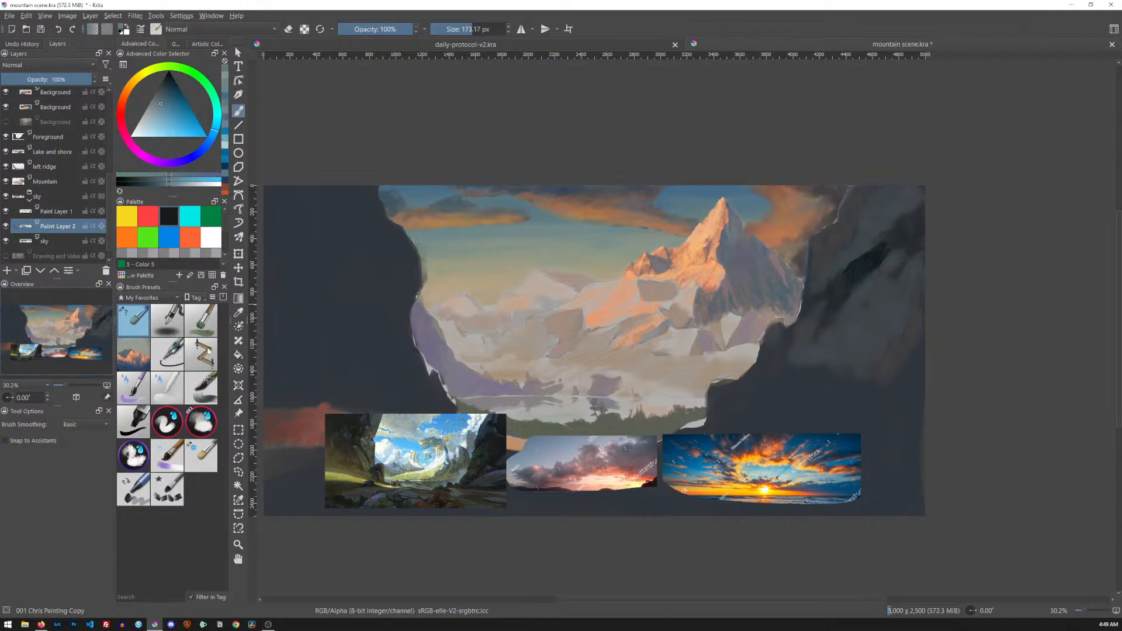
key(slash)
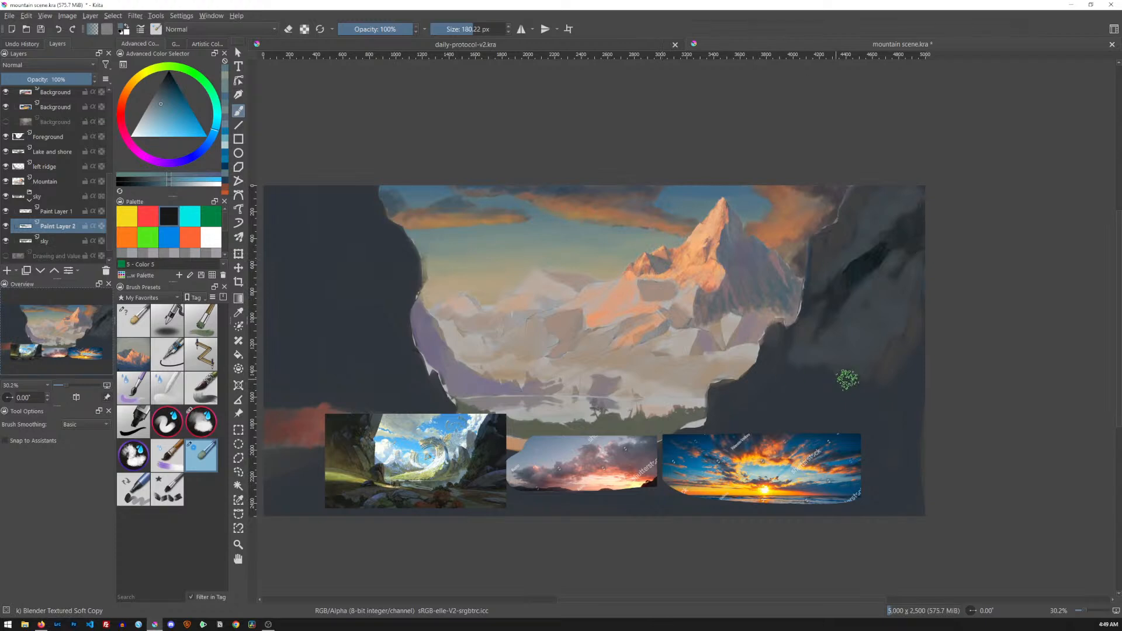
key(ctrl)
key(ctrl+s)
Hide the cloud layer, Paint Layer 1, and compare the sky with and without Paint Layer 2.
ctrl+drag(788, 296, 851, 253)
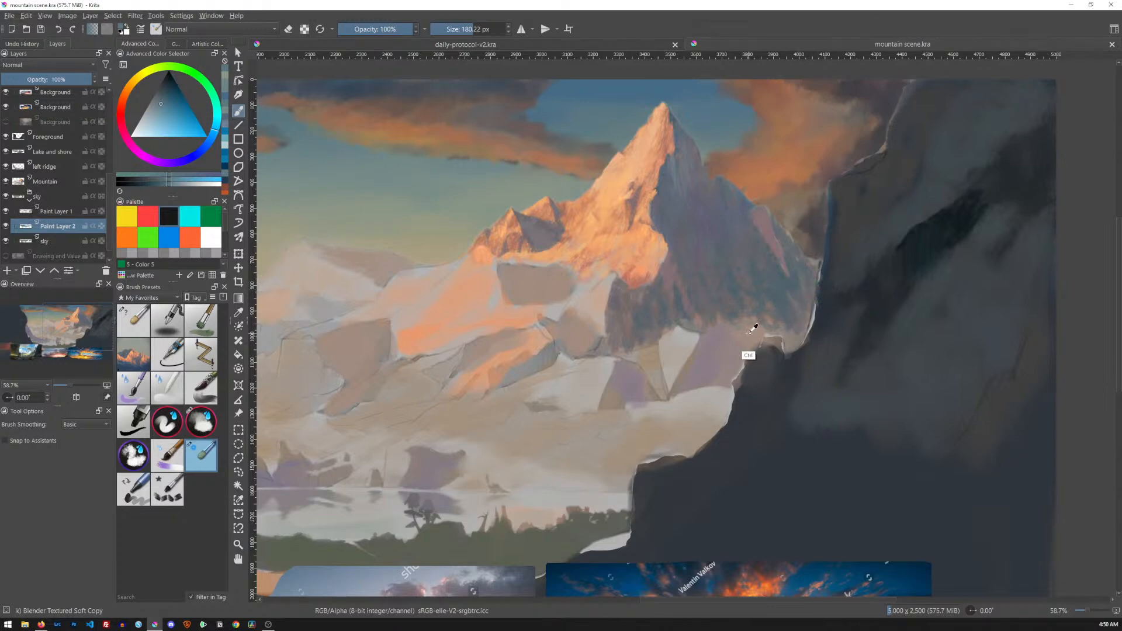
drag(767, 320, 812, 328)
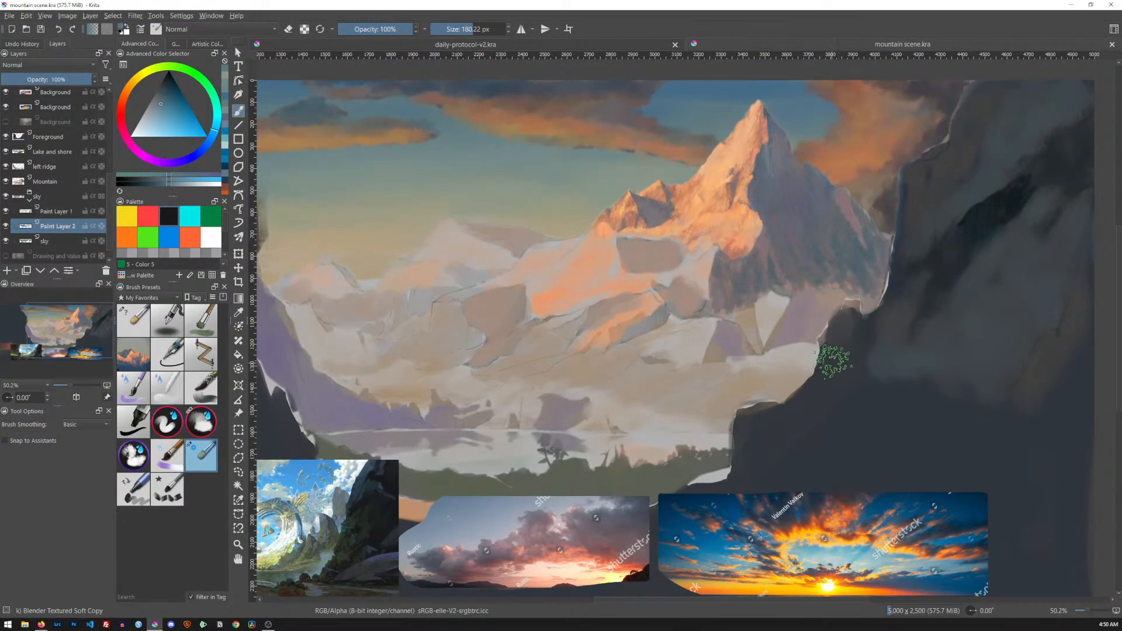
mouse_move(784, 299)
mouse_down()
mouse_move(787, 314)
mouse_move(794, 286)
mouse_up()
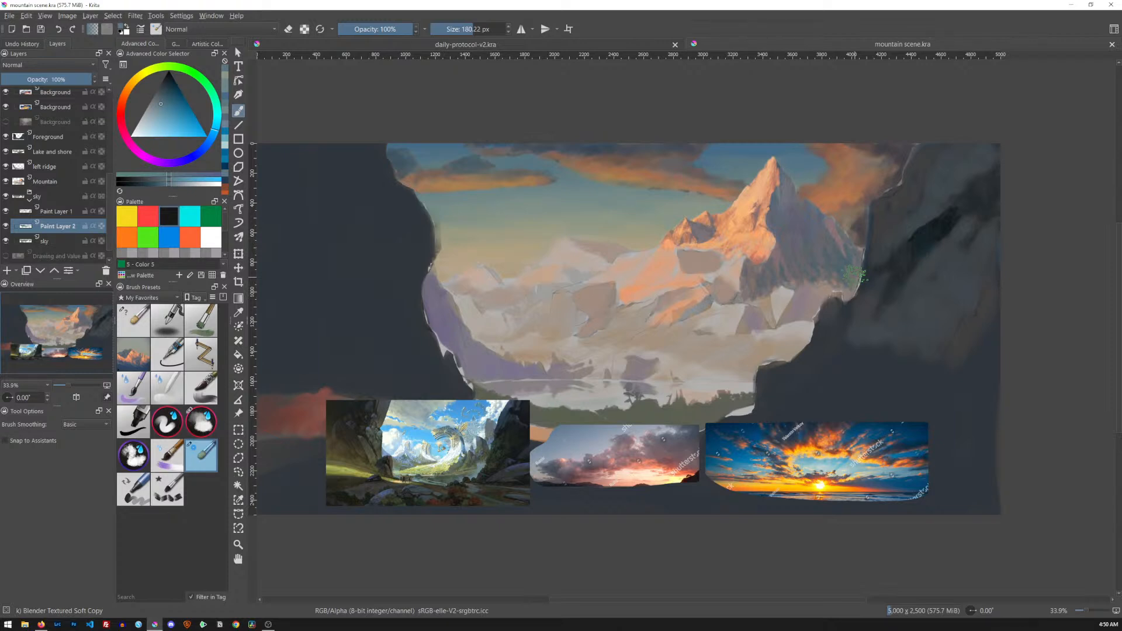
click(5, 213)
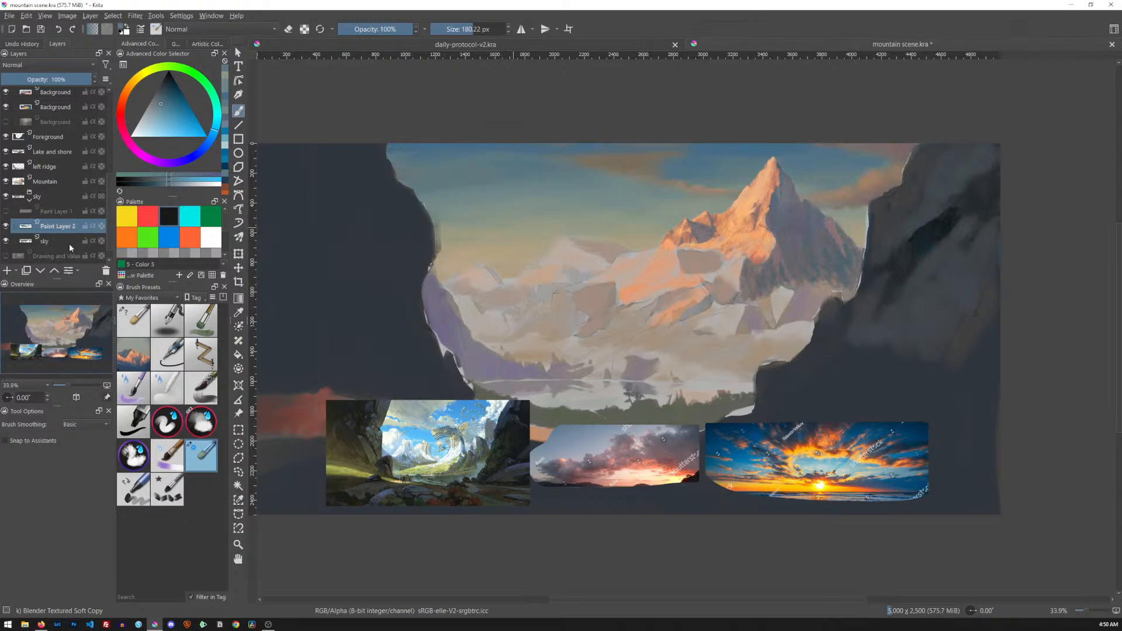
click(7, 227)
click(7, 227)
Paint over the leftover orange clouds in the base sky with sampled blue, teal and green using 001 Chris Painting Copy.
click(134, 321)
ctrl+click(842, 152)
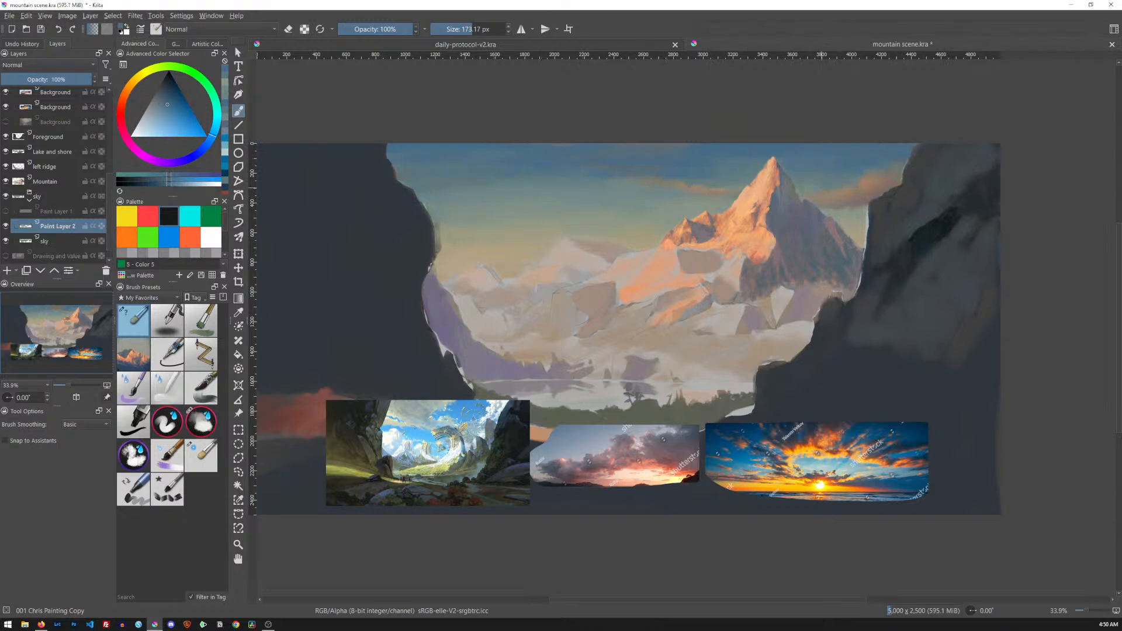
ctrl+click(647, 183)
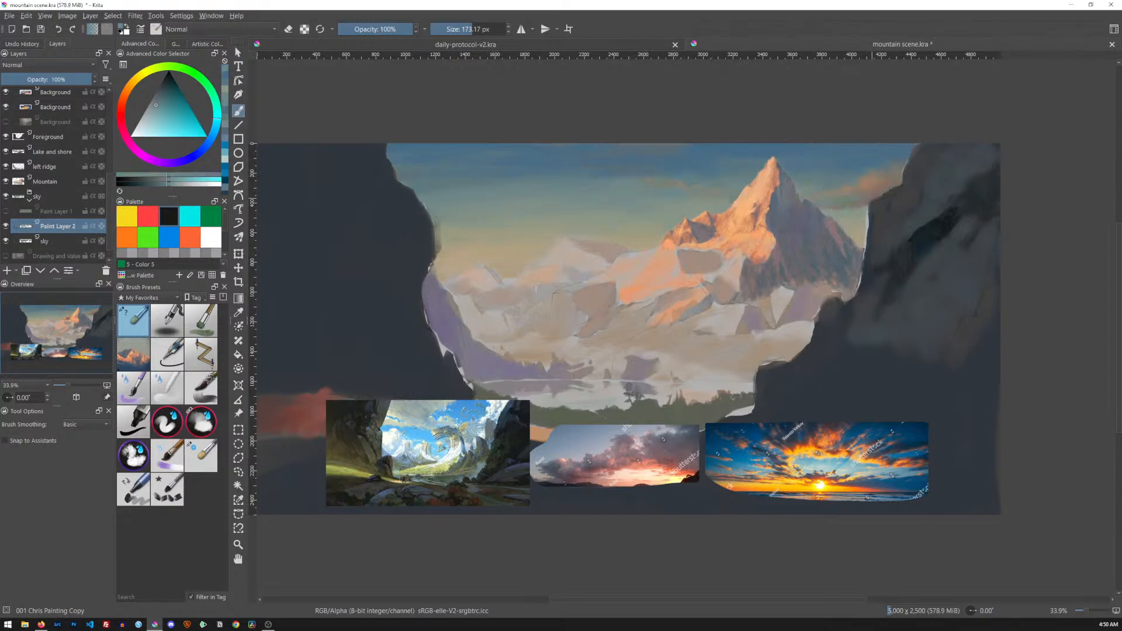
ctrl+click(682, 211)
drag(682, 207, 902, 210)
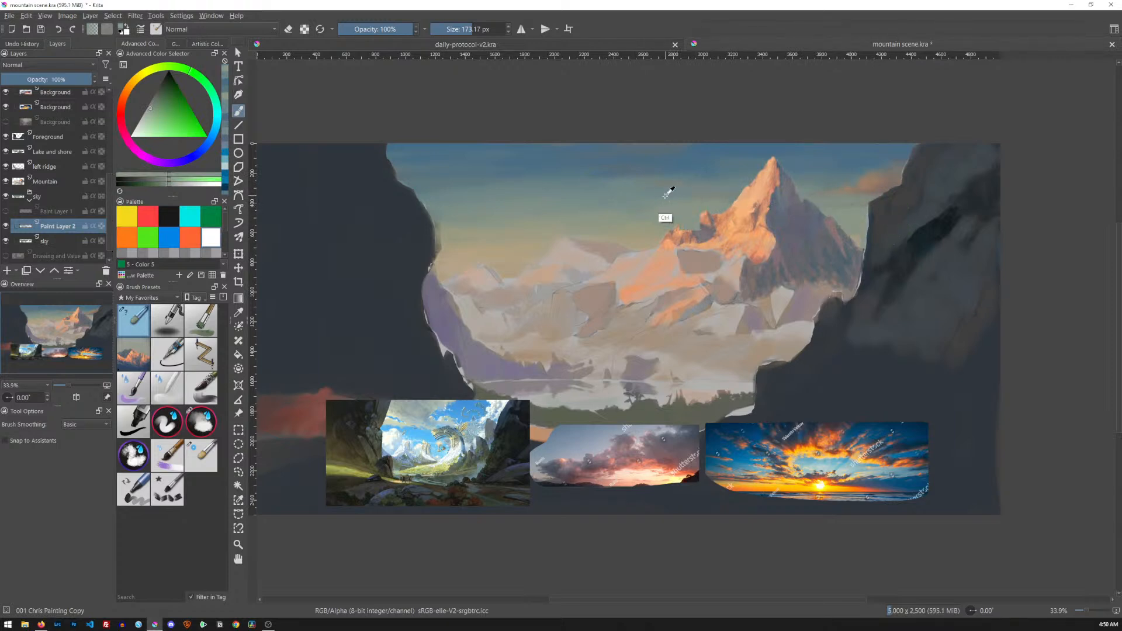
Even out the upper sky on both sides of the peak with alternating sampled blue and teal strokes.
ctrl+click(708, 175)
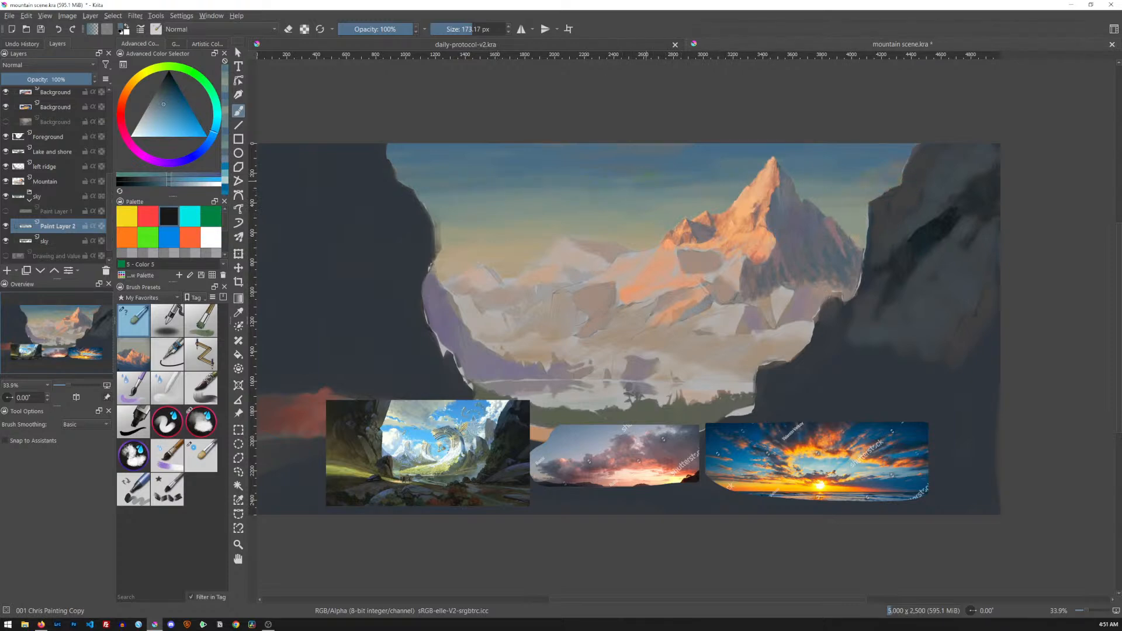
ctrl+click(555, 216)
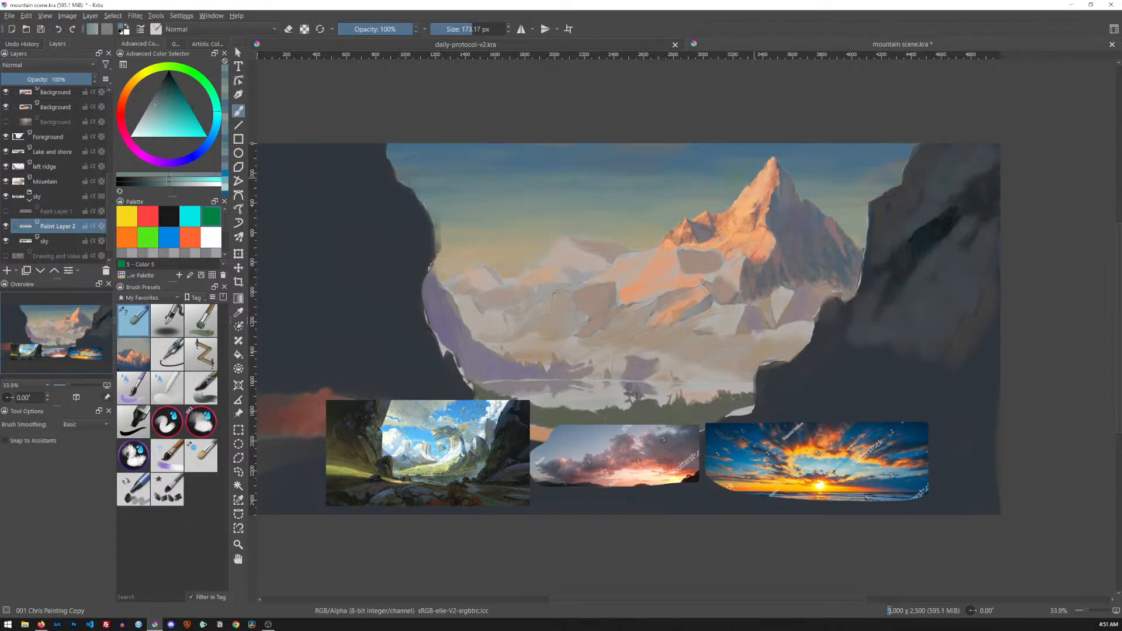
ctrl+click(728, 193)
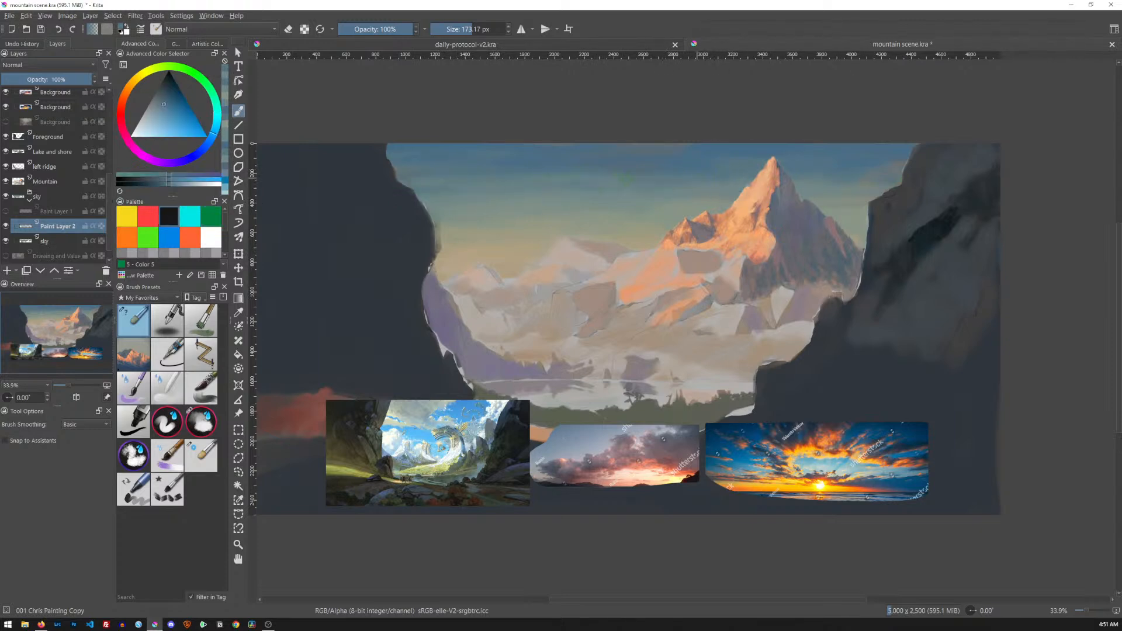
ctrl+click(732, 153)
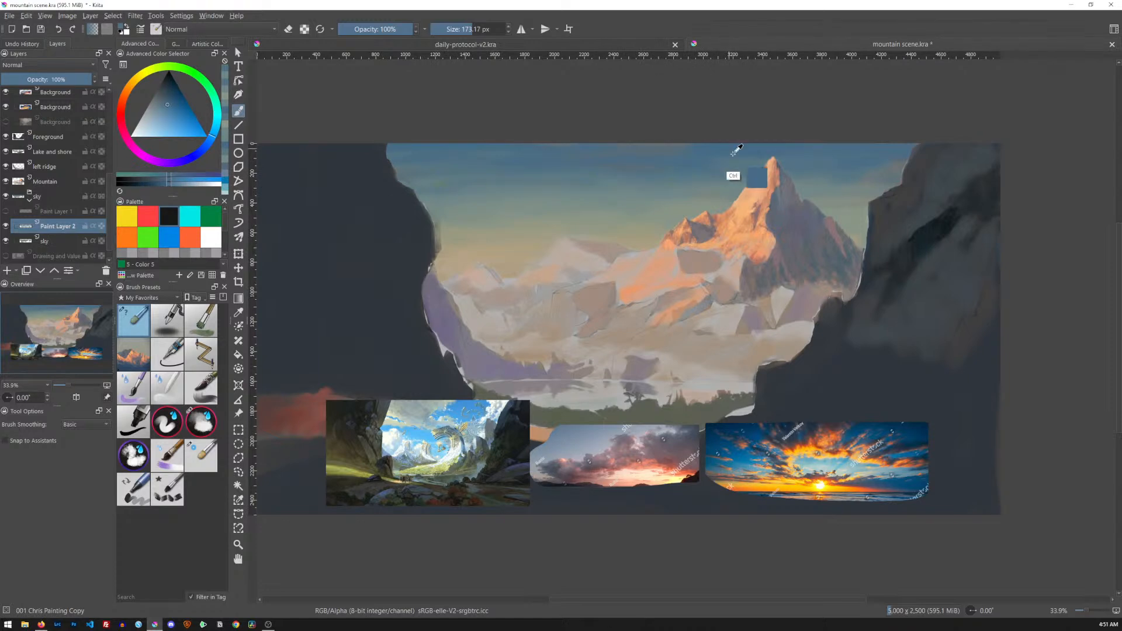
drag(708, 147, 670, 154)
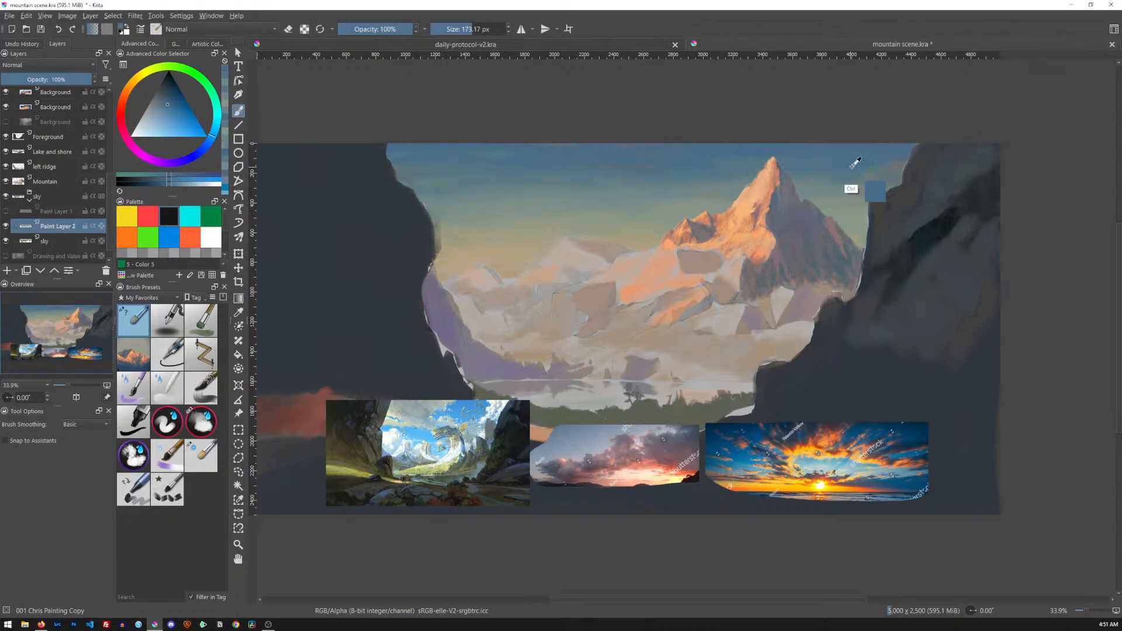
Carry sampled green, blue and teal through the middle and lower sky, down to the ridges beside the dark cliff.
ctrl+click(826, 181)
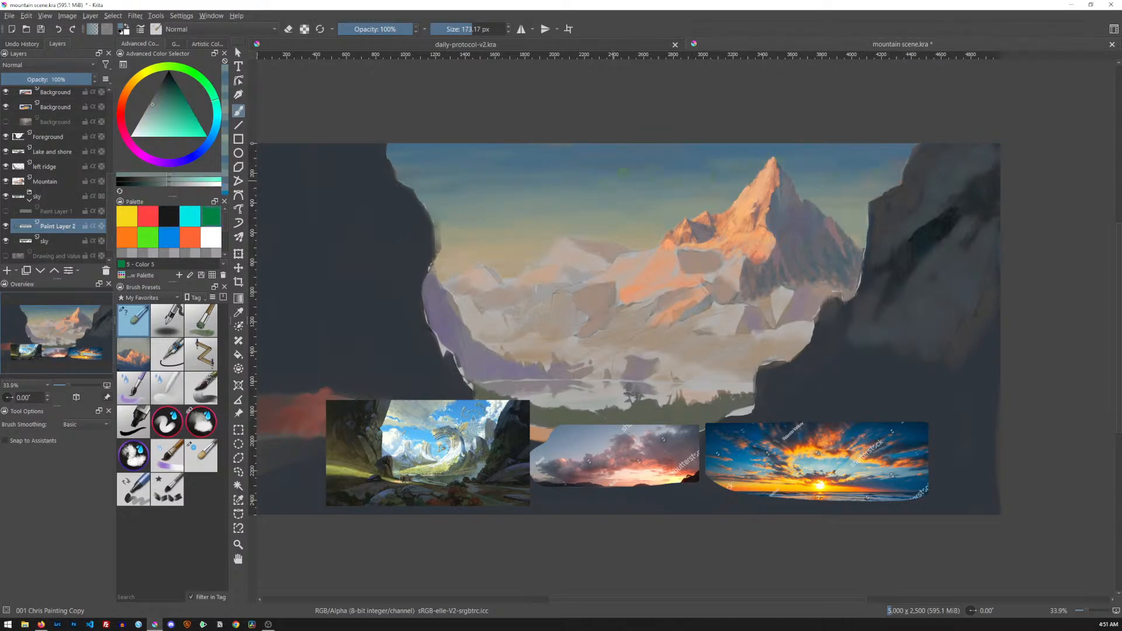
ctrl+click(461, 173)
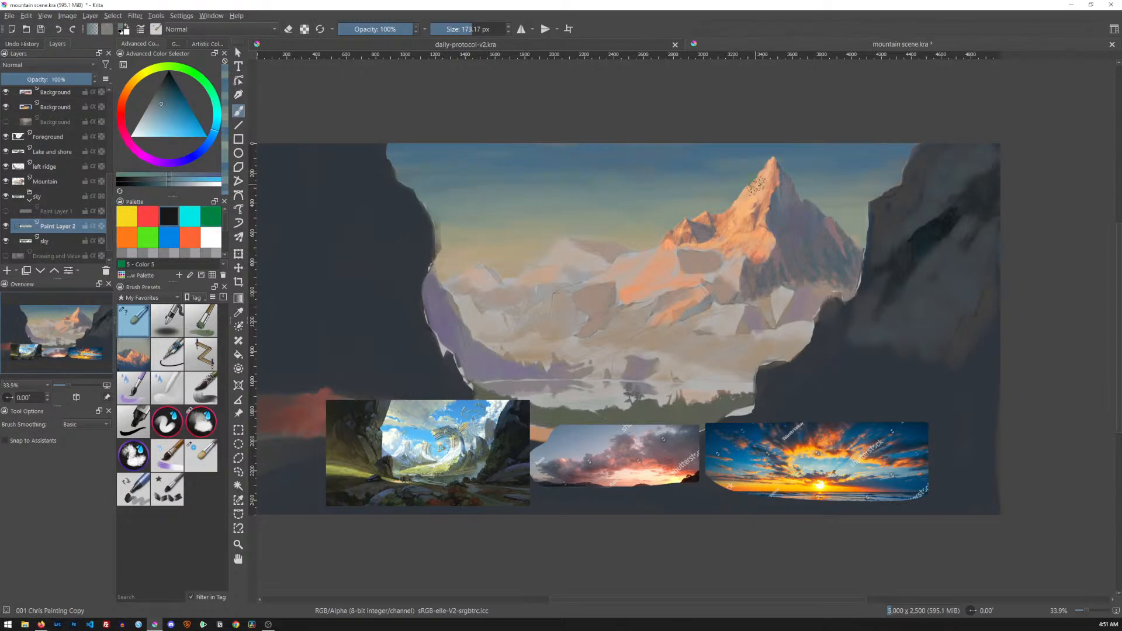
ctrl+click(583, 214)
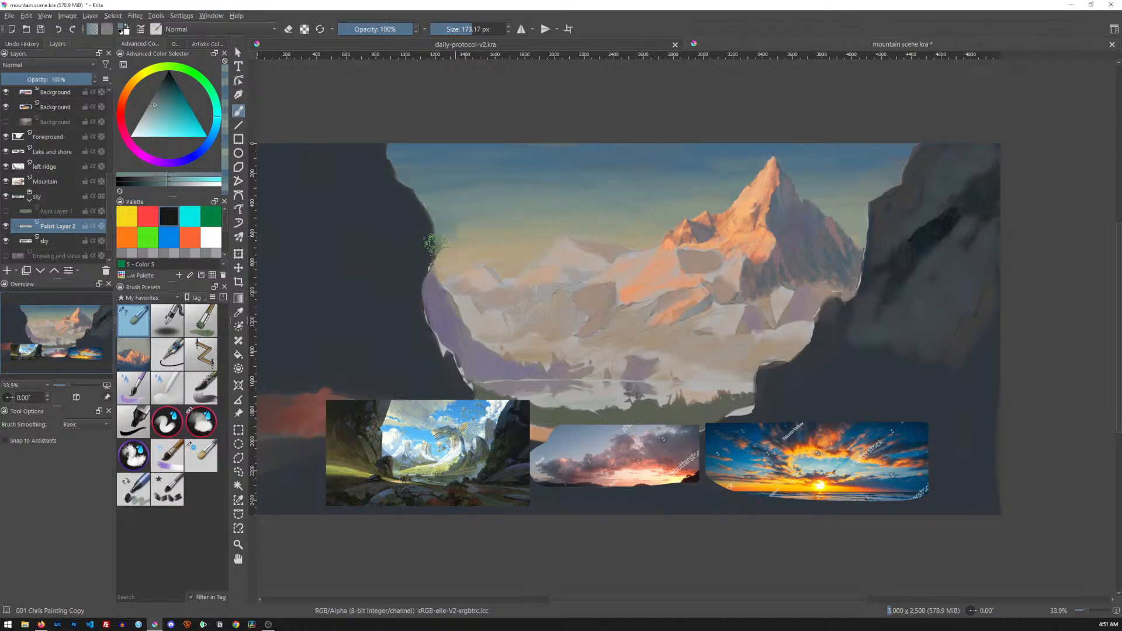
ctrl+click(484, 246)
drag(474, 211, 461, 238)
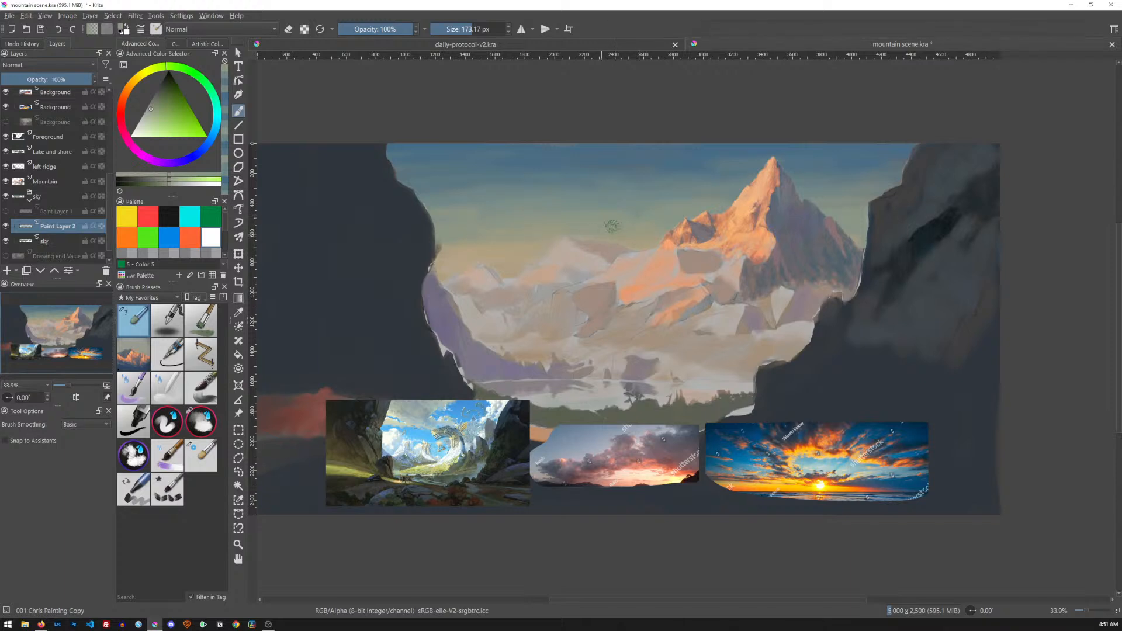
Smooth the sky gradient with the Blender Textured Soft Copy brush and hide the two sunset reference images.
click(205, 456)
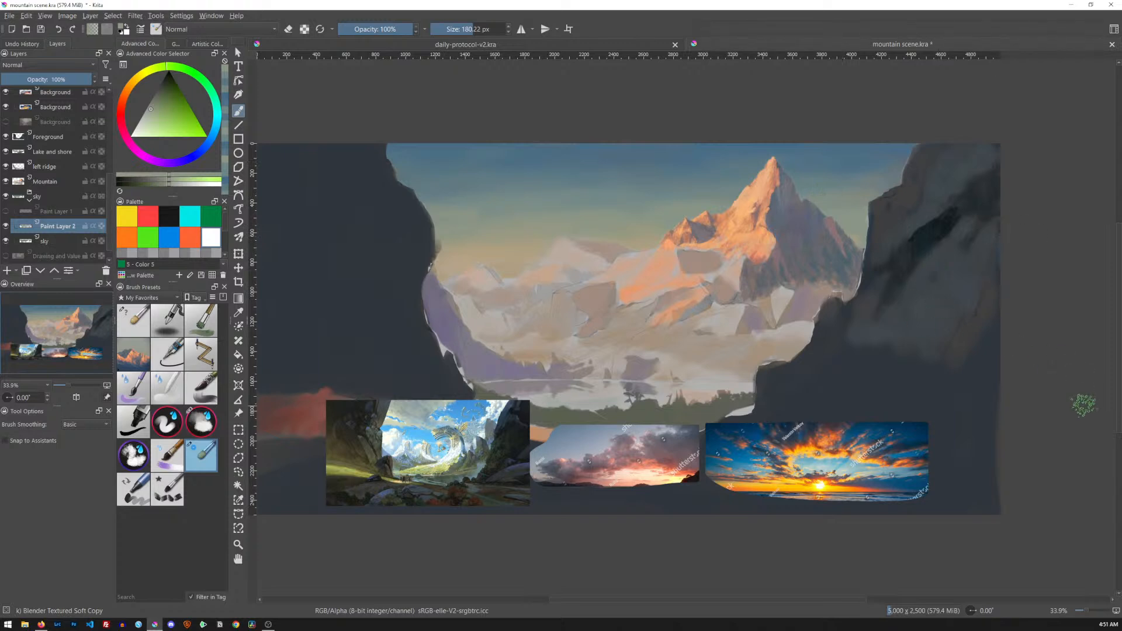
scroll(109, 176, up, 3)
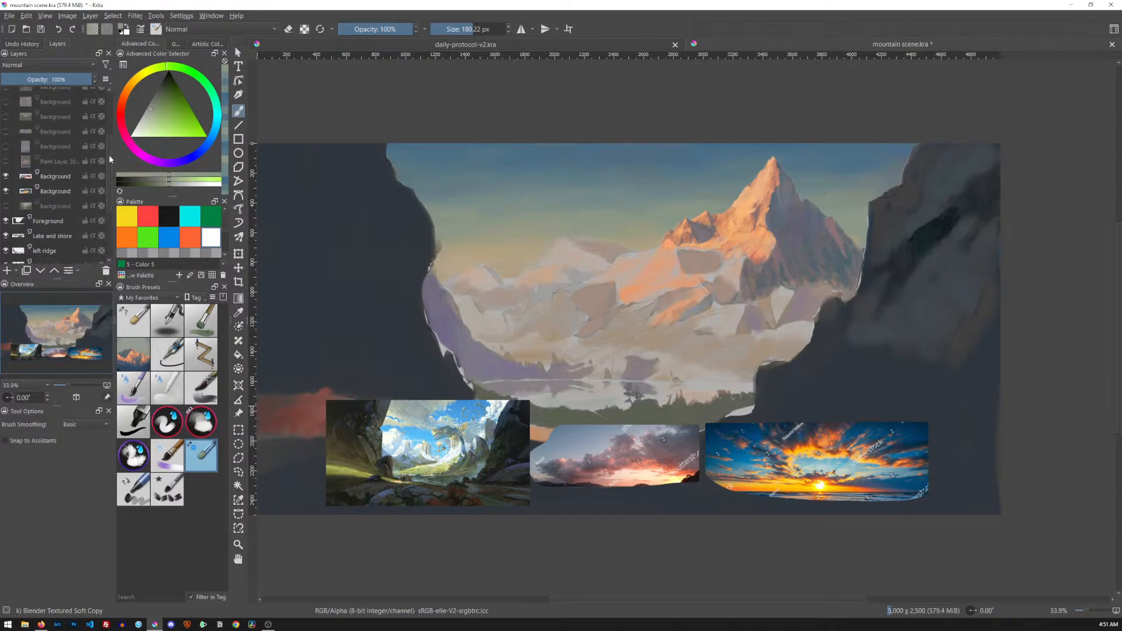
click(7, 190)
click(7, 174)
scroll(87, 131, up, 3)
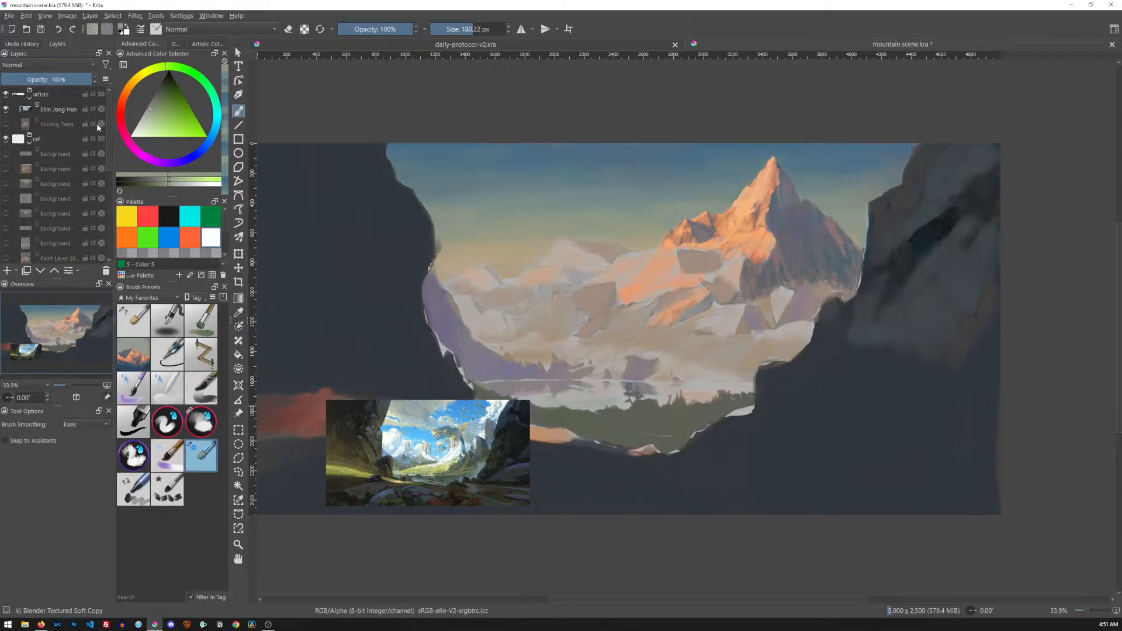
Collapse the ref and artists layer groups and hide both so only the painting shows.
click(31, 141)
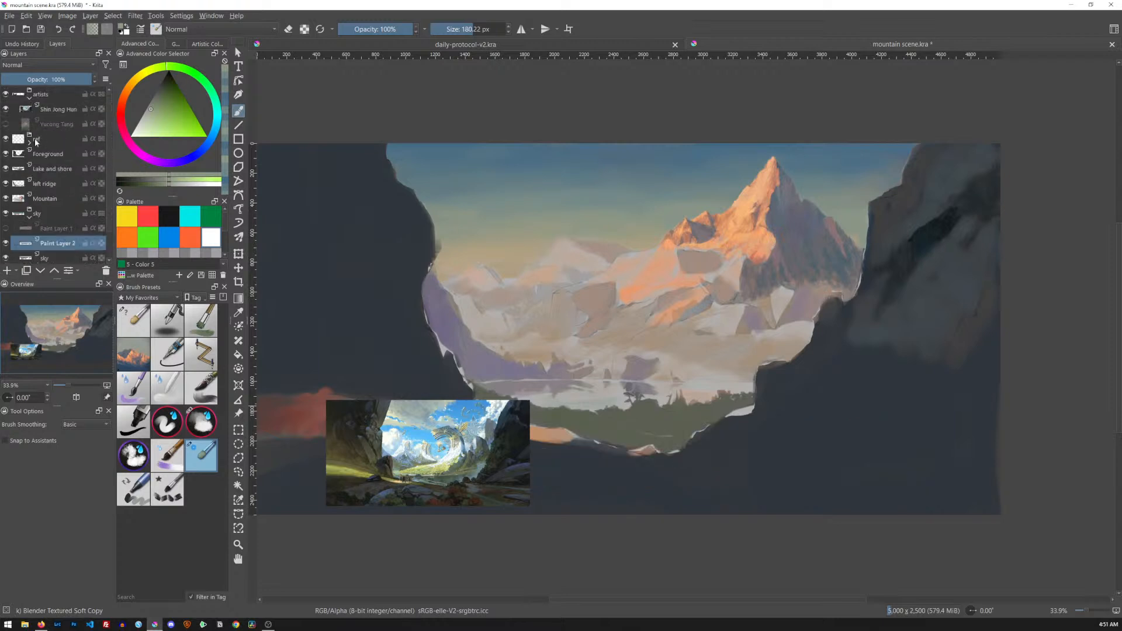
click(29, 98)
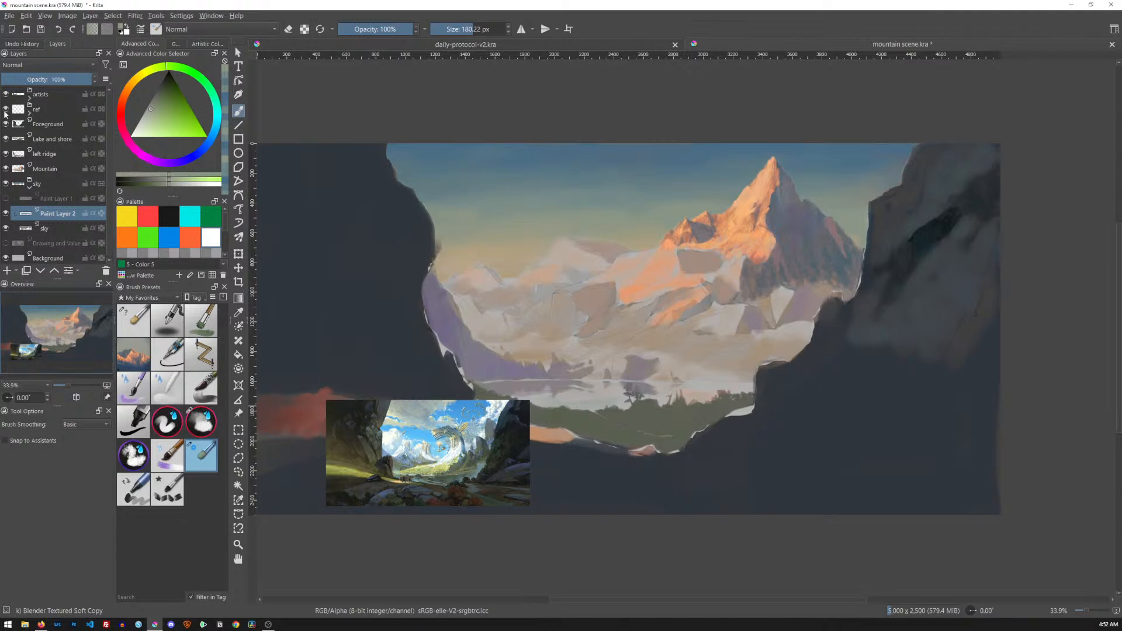
drag(6, 111, 11, 91)
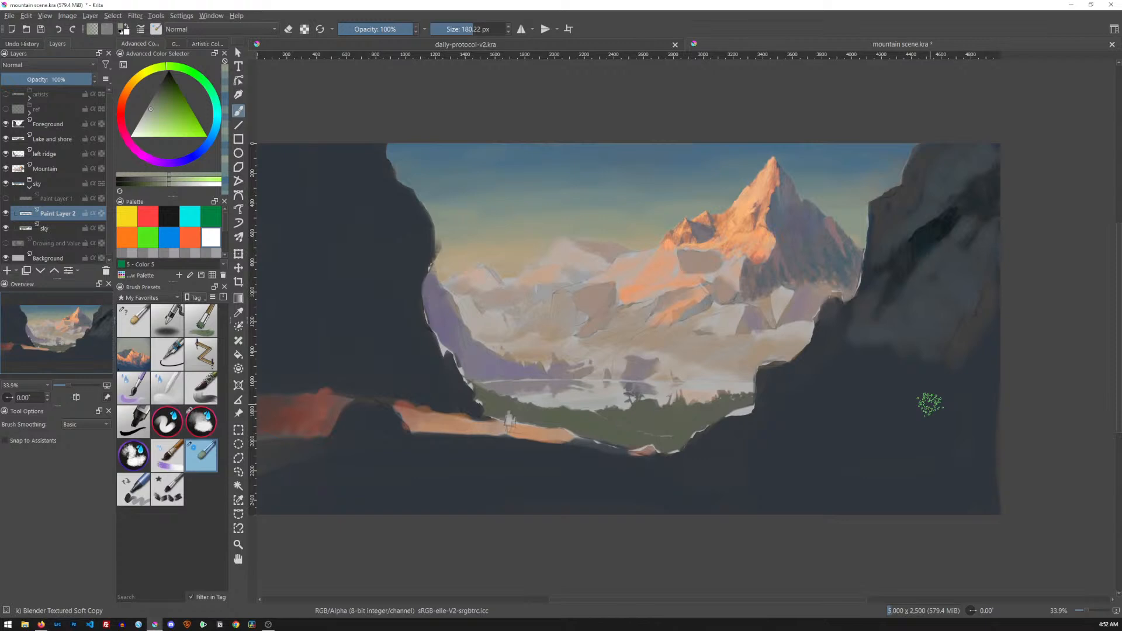
Compare the sky with and without the sunset clouds on Paint Layer 1, leaving that layer visible.
click(5, 199)
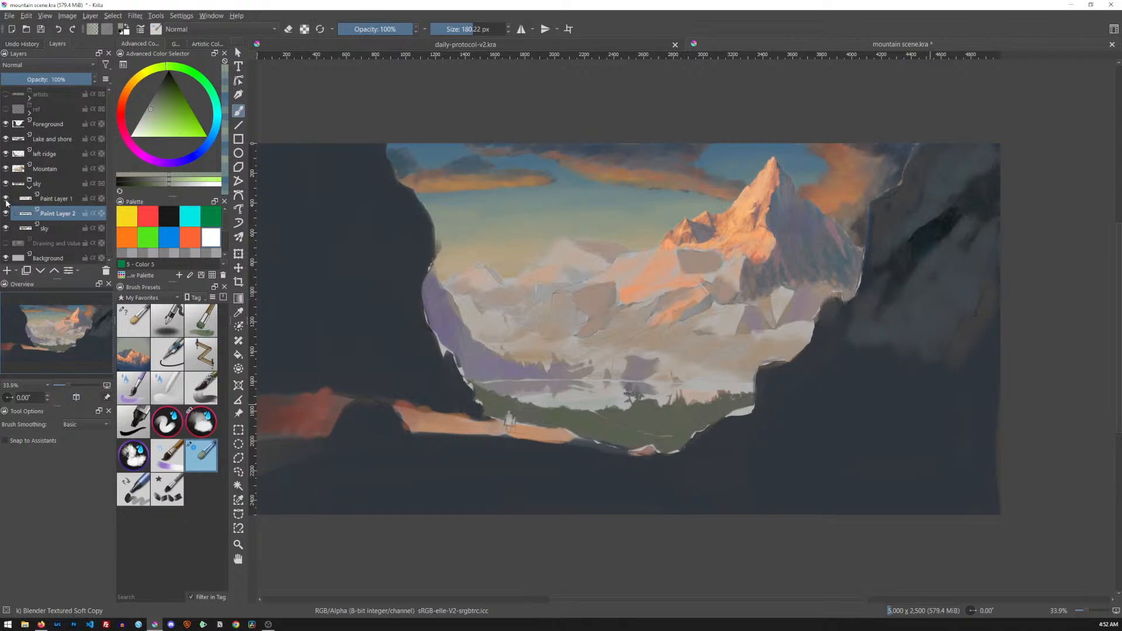
click(5, 199)
click(6, 199)
click(5, 200)
click(5, 199)
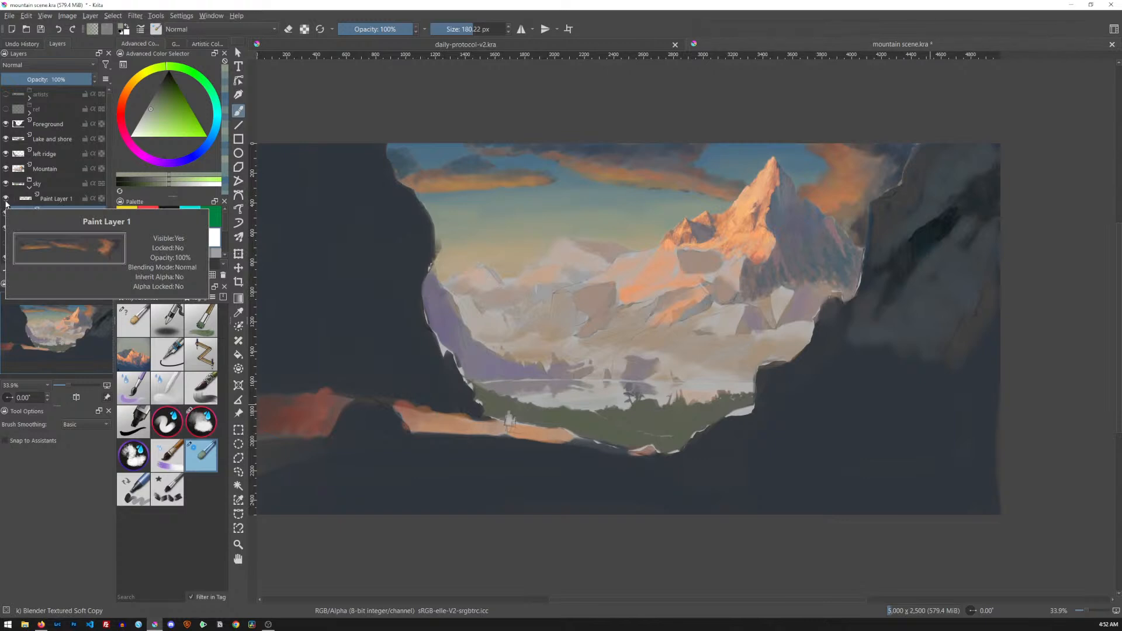
click(6, 200)
click(6, 201)
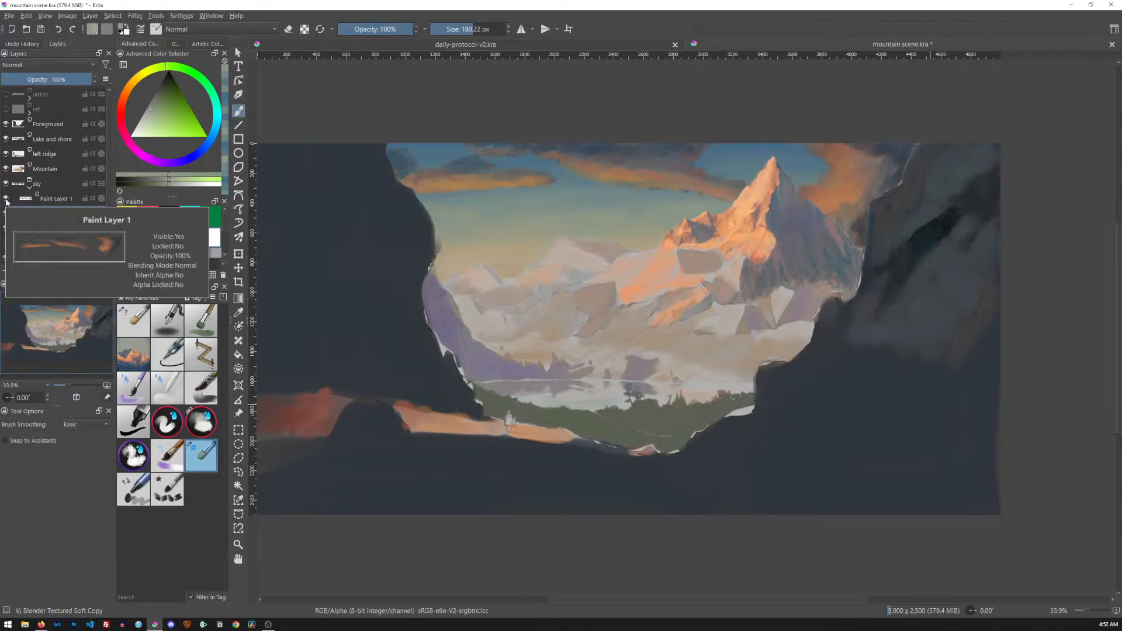
click(6, 201)
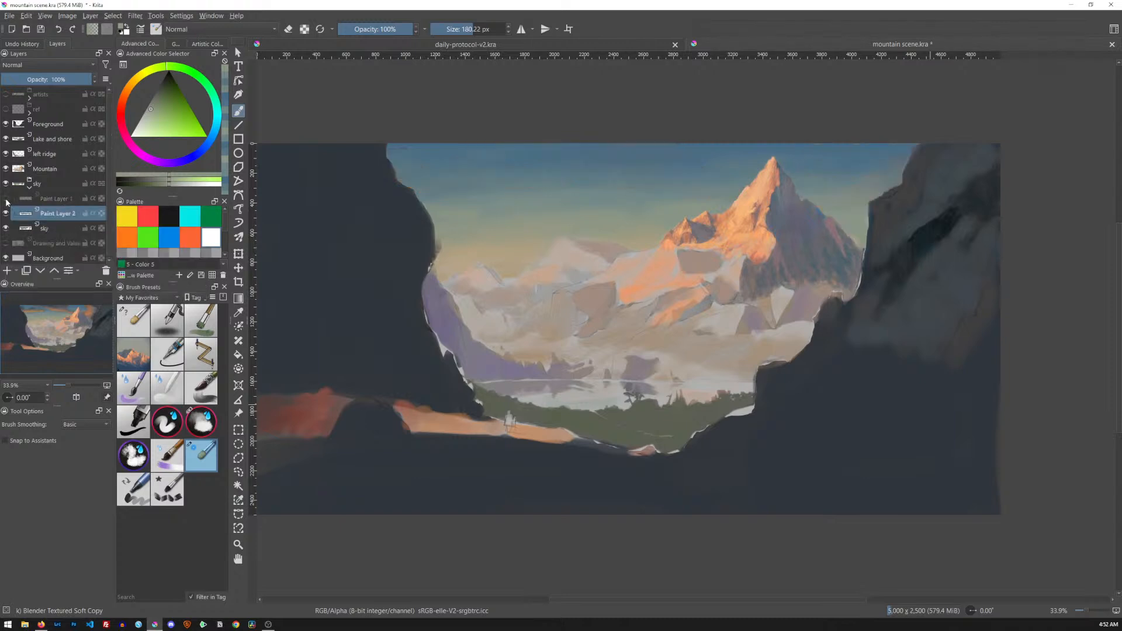
click(6, 201)
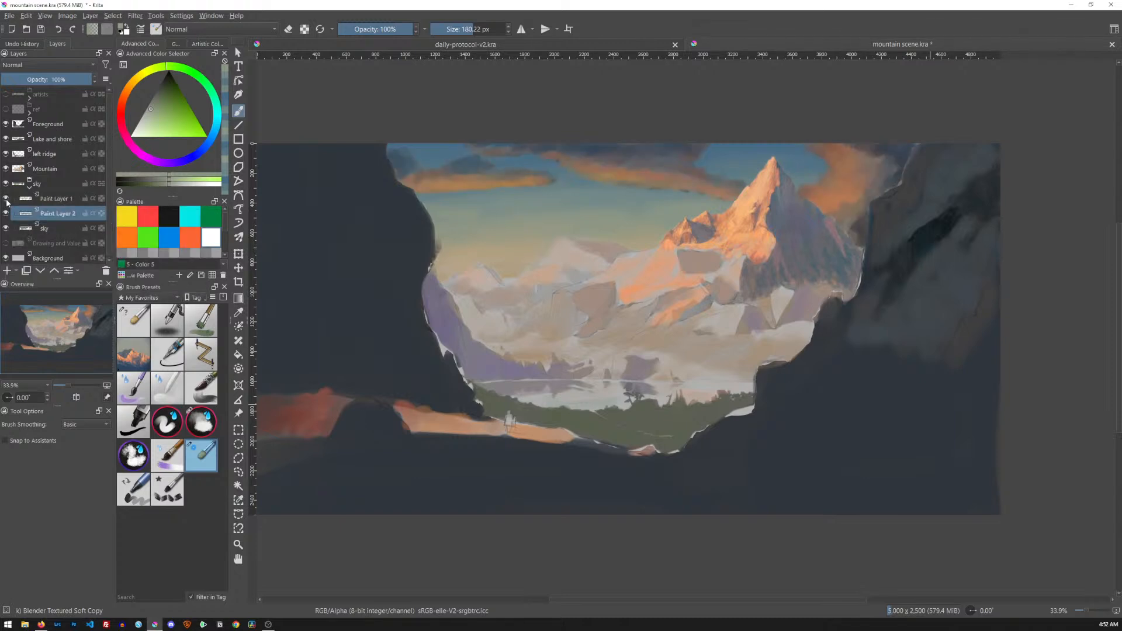
click(6, 200)
click(6, 202)
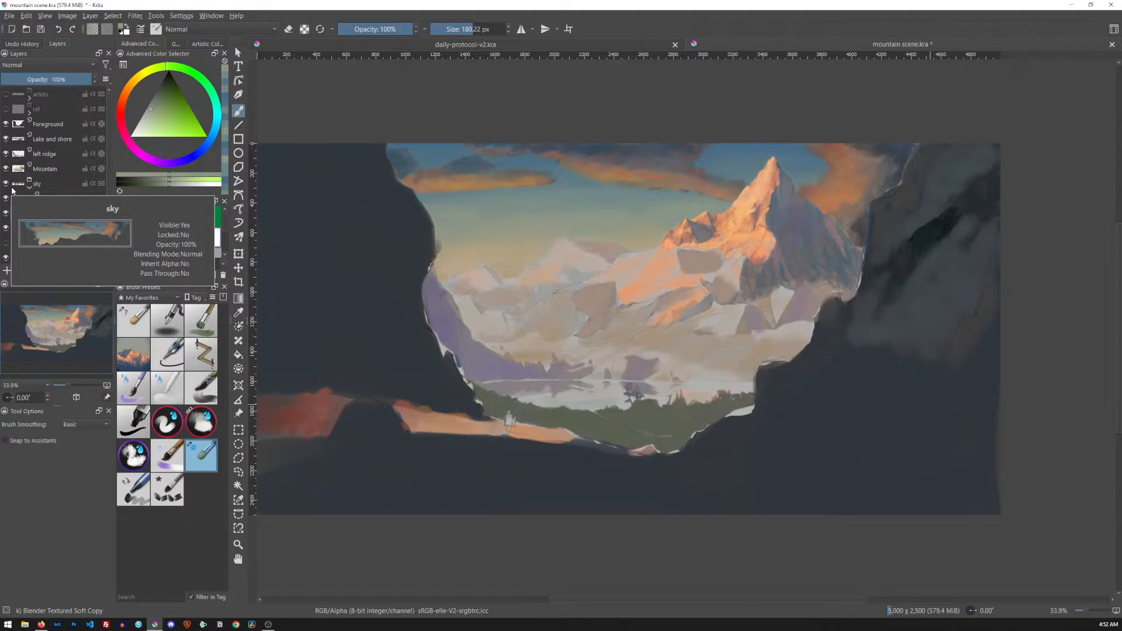
Save the mountain scene document and review the whole painting.
key(ctrl+s)
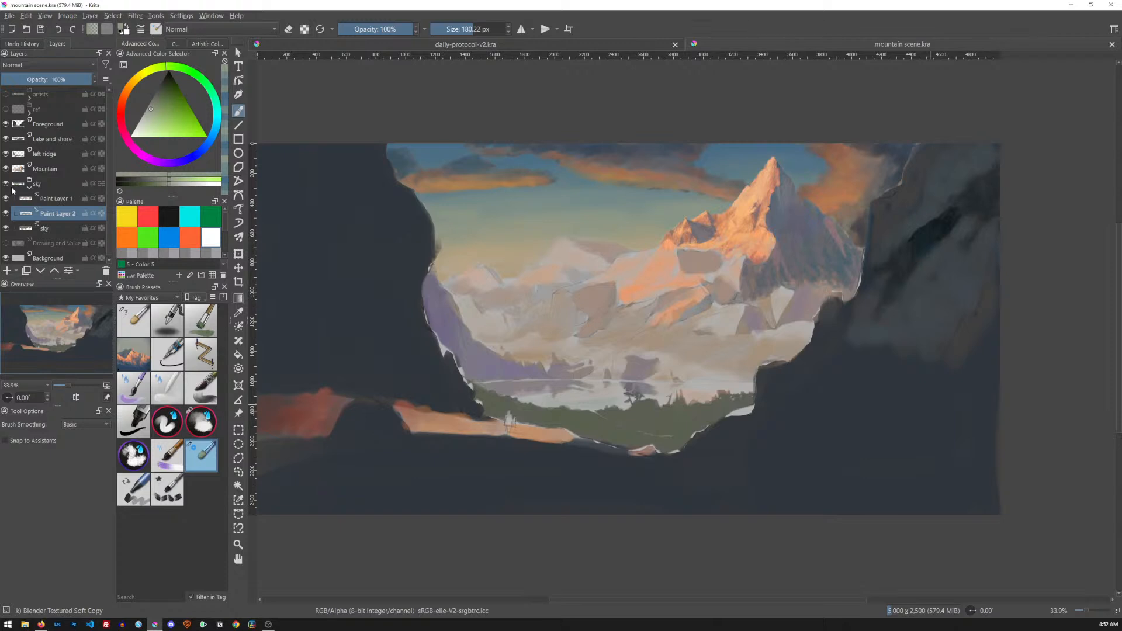
key(1)
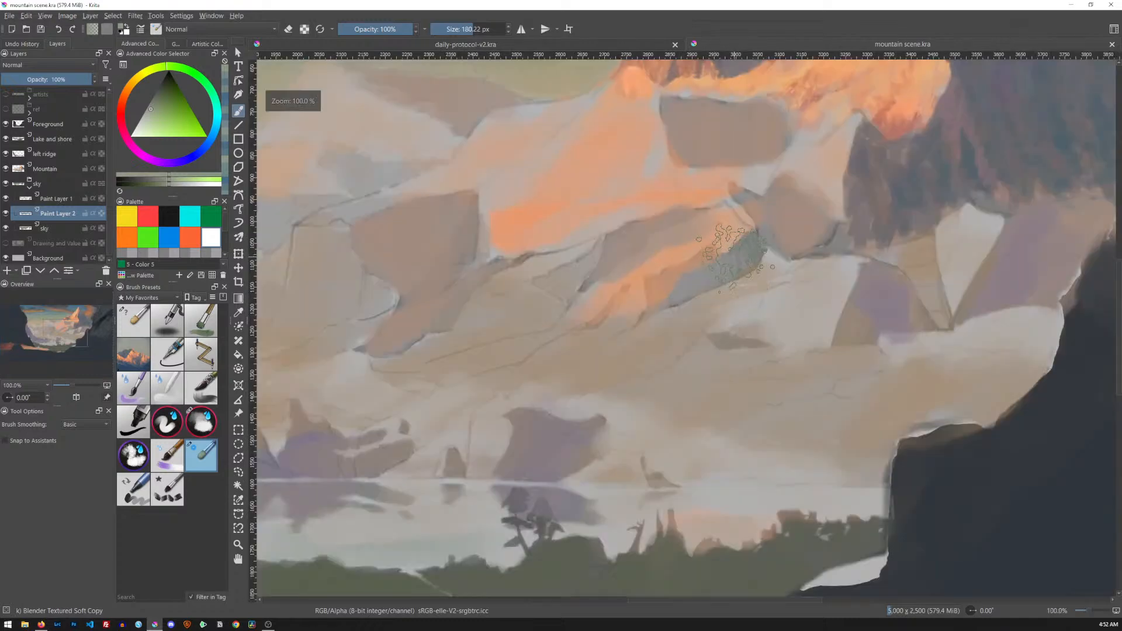
key(2)
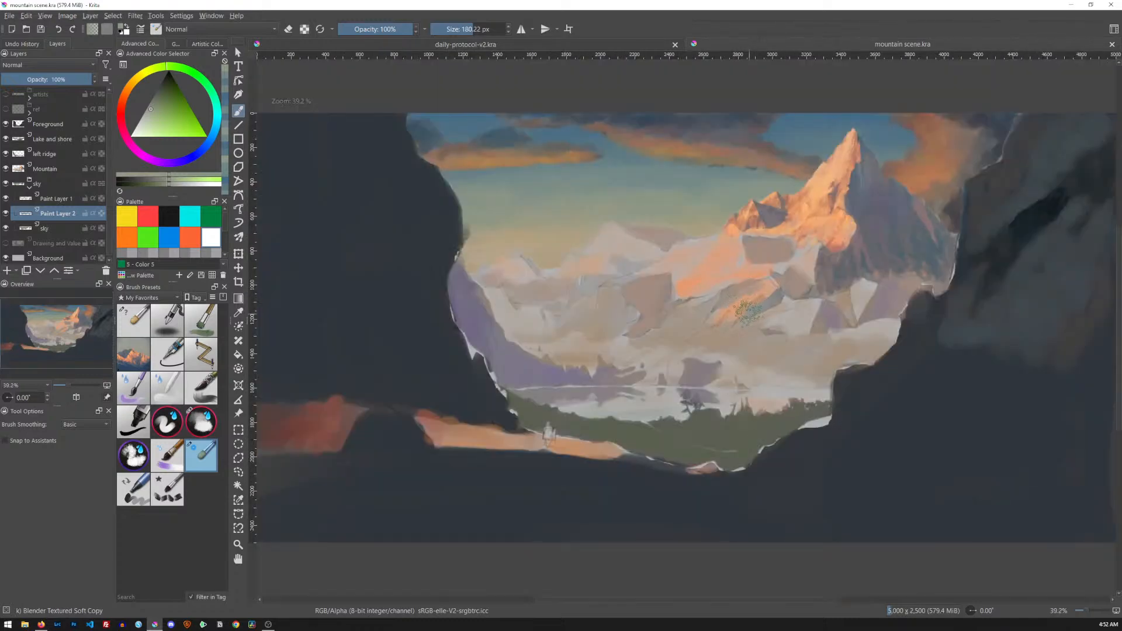
mouse_move(814, 270)
mouse_down()
mouse_move(804, 276)
mouse_move(814, 265)
mouse_up()
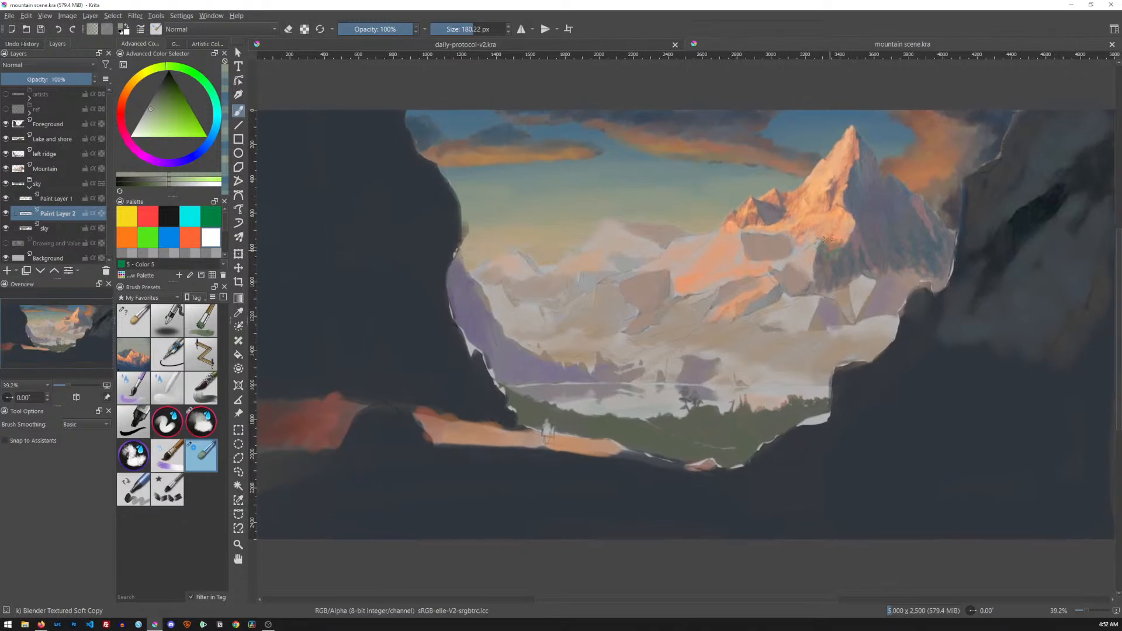